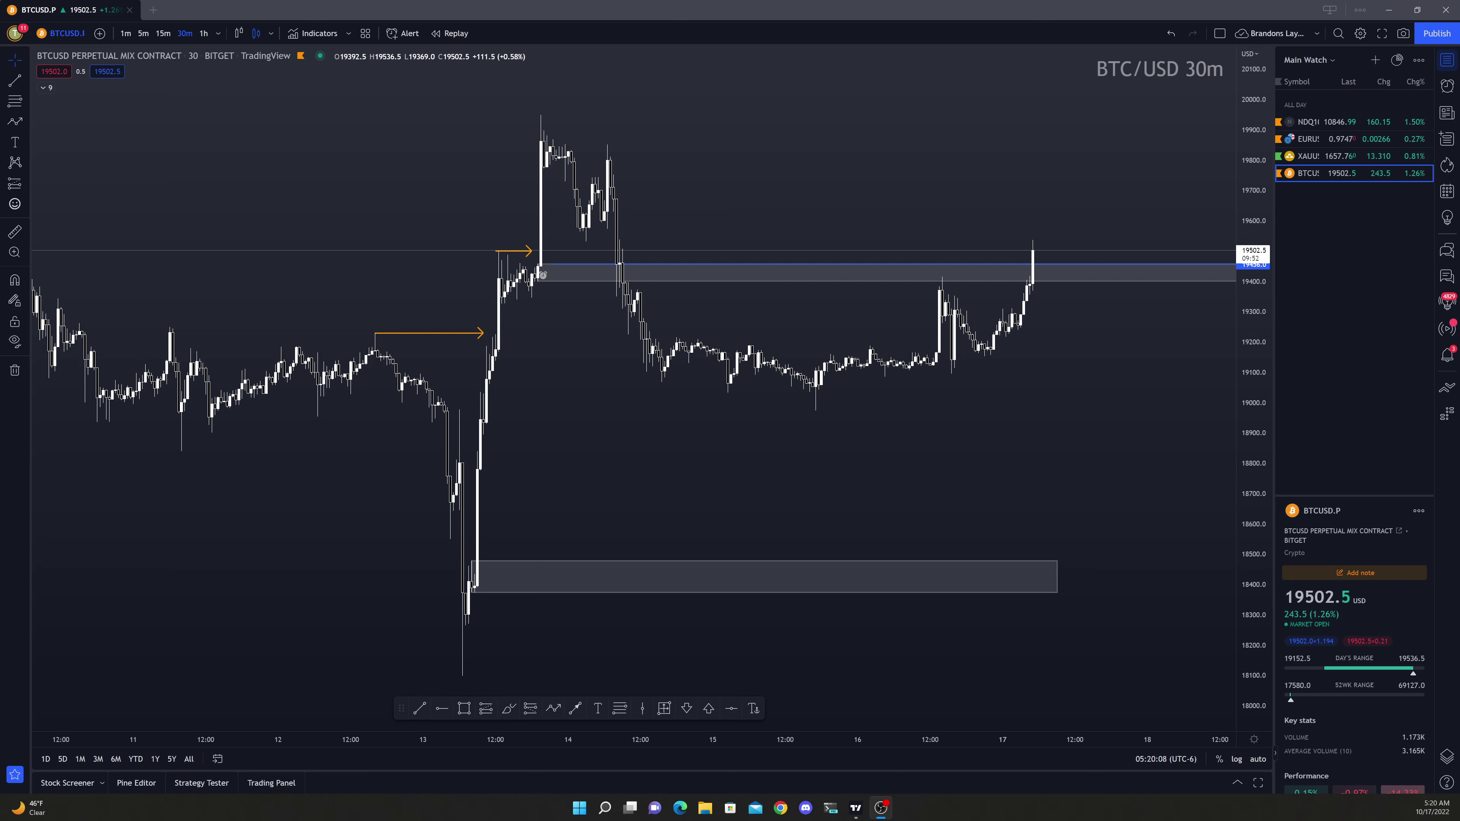
Remove all zones and arrows from the BTCUSD chart, then zoom out and compress the price scale
right_click(591, 432)
left_click(665, 689)
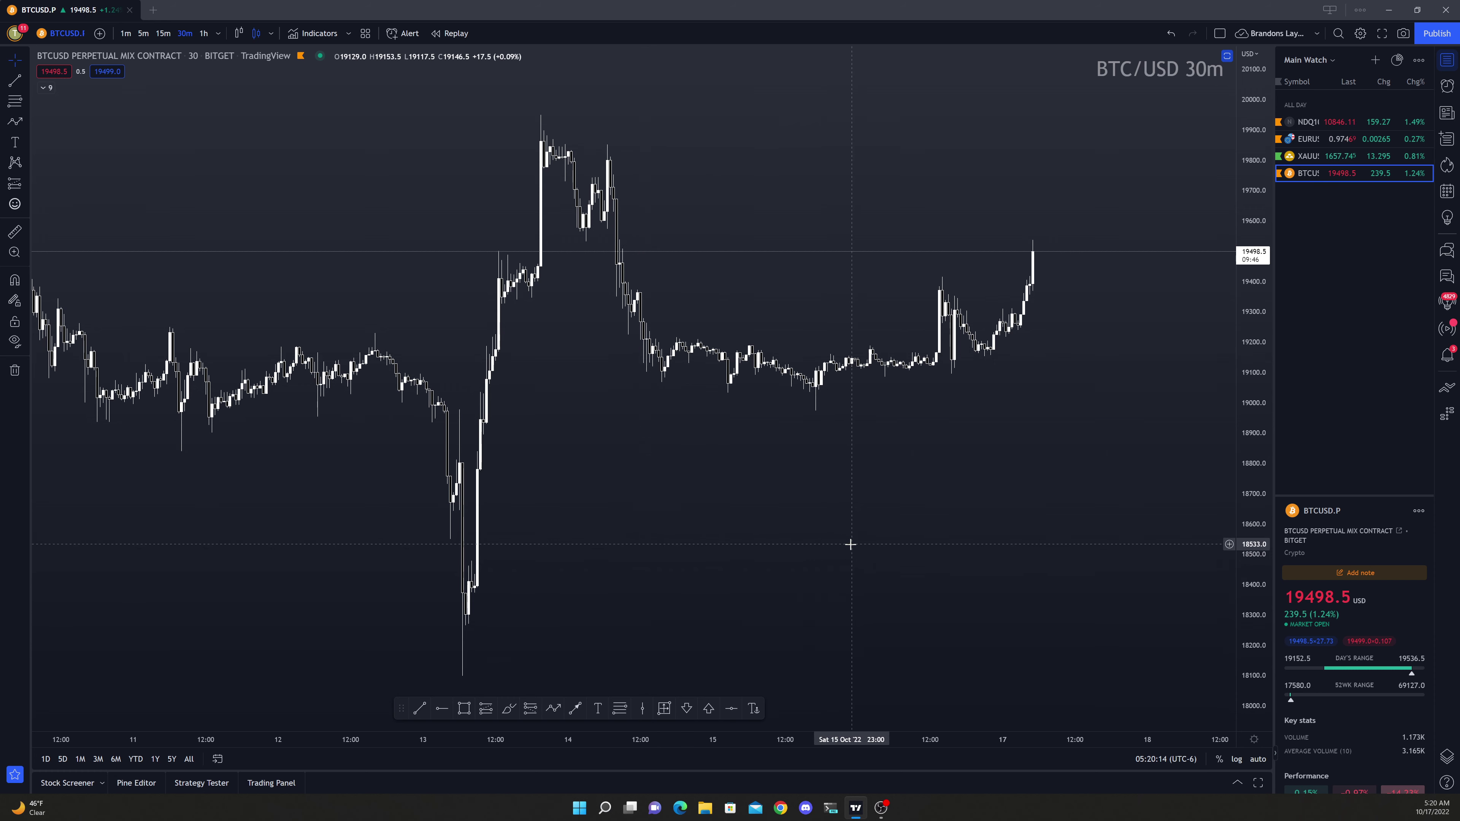
scroll(805, 429, "down", 2)
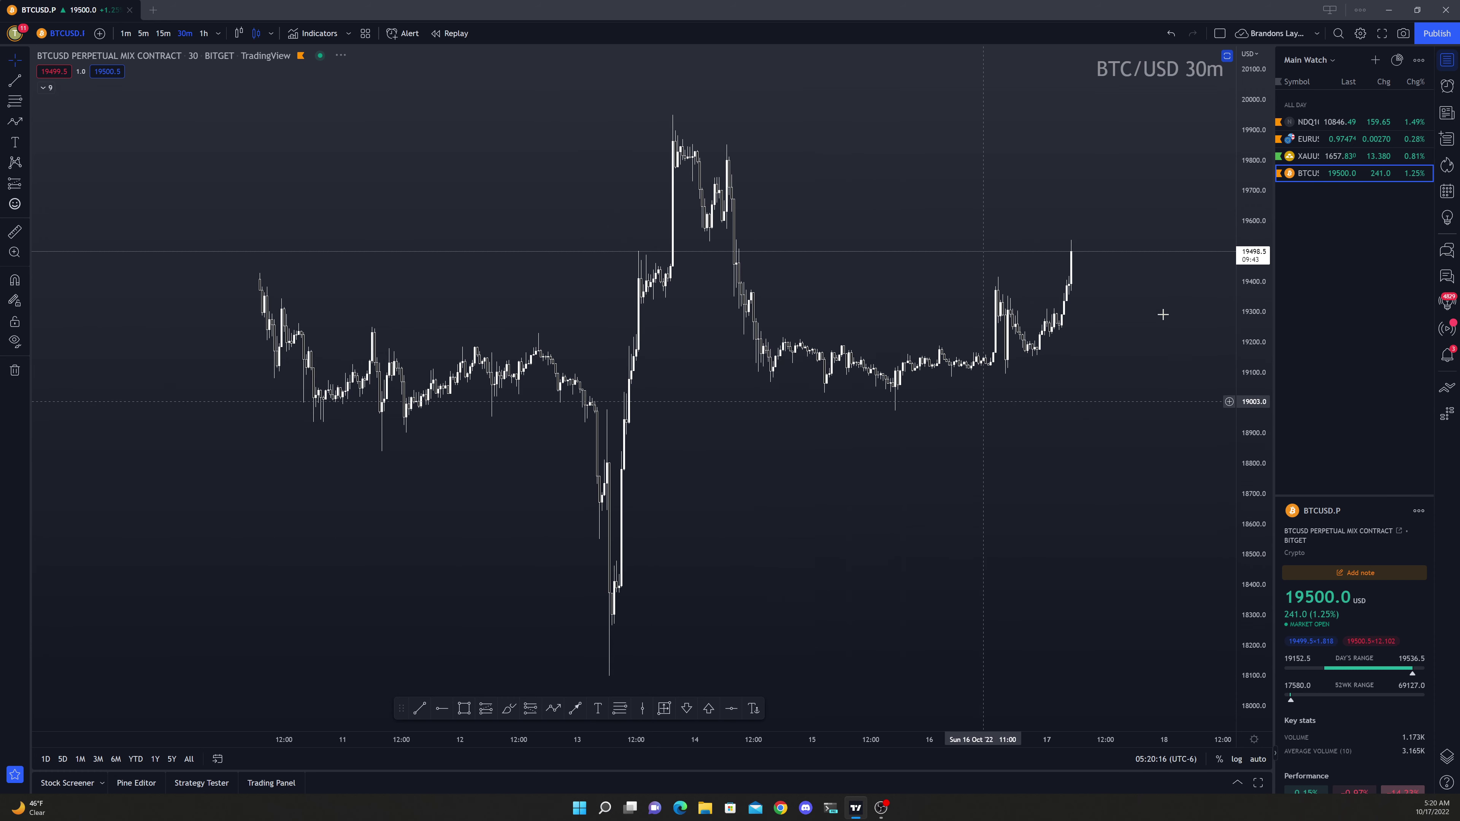
left_click_drag(1245, 127, 1265, 230)
Switch the chart to NDQ100 from the watchlist
left_click(1311, 122)
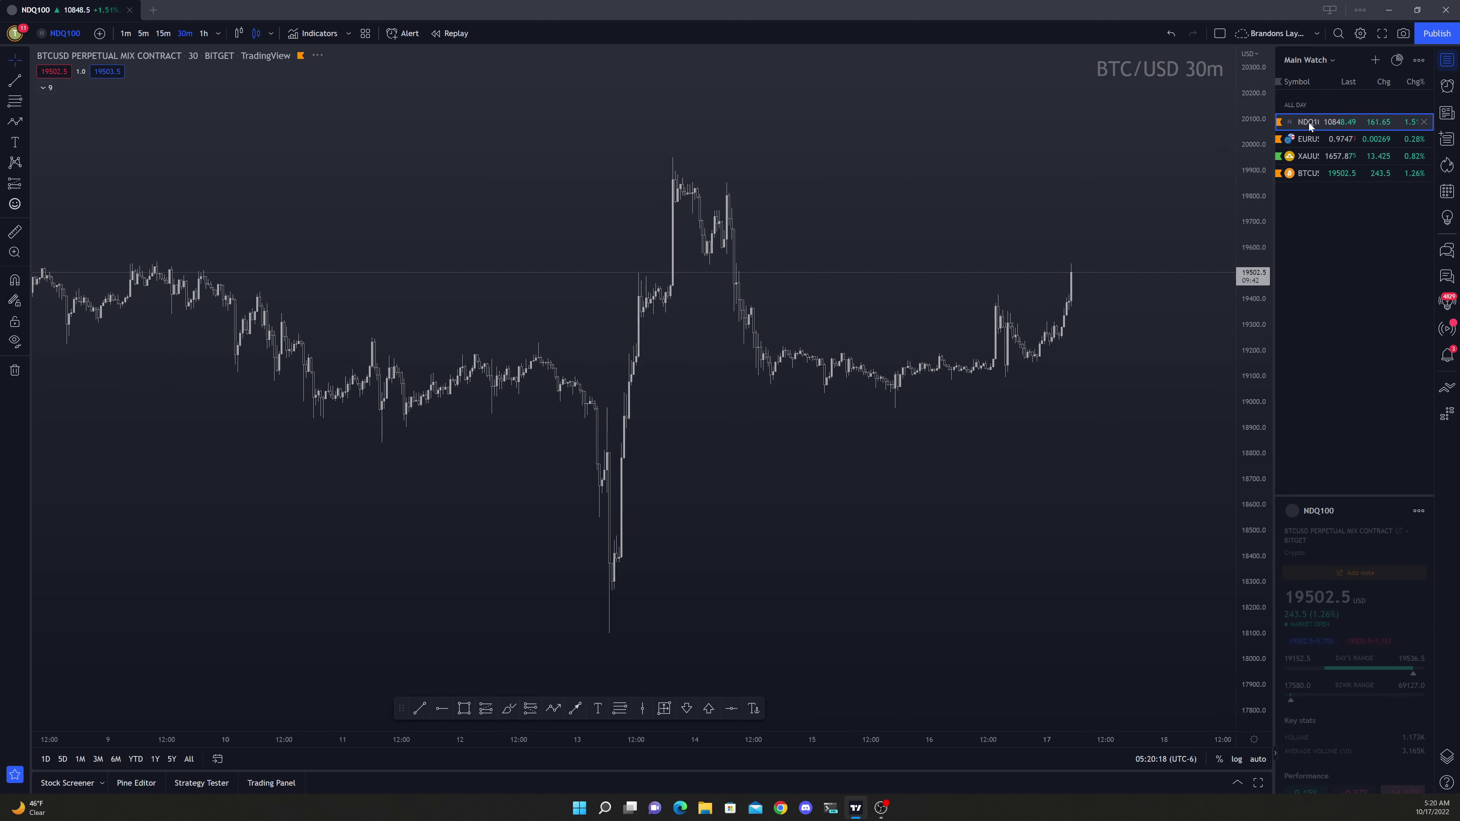
scroll(977, 289, "up", 2)
scroll(504, 658, "up", 2)
Box the Oct 13 drop candle in a slightly widened gray rectangle, then switch to 1-hour candles
left_click(465, 707)
left_click_drag(611, 406, 625, 676)
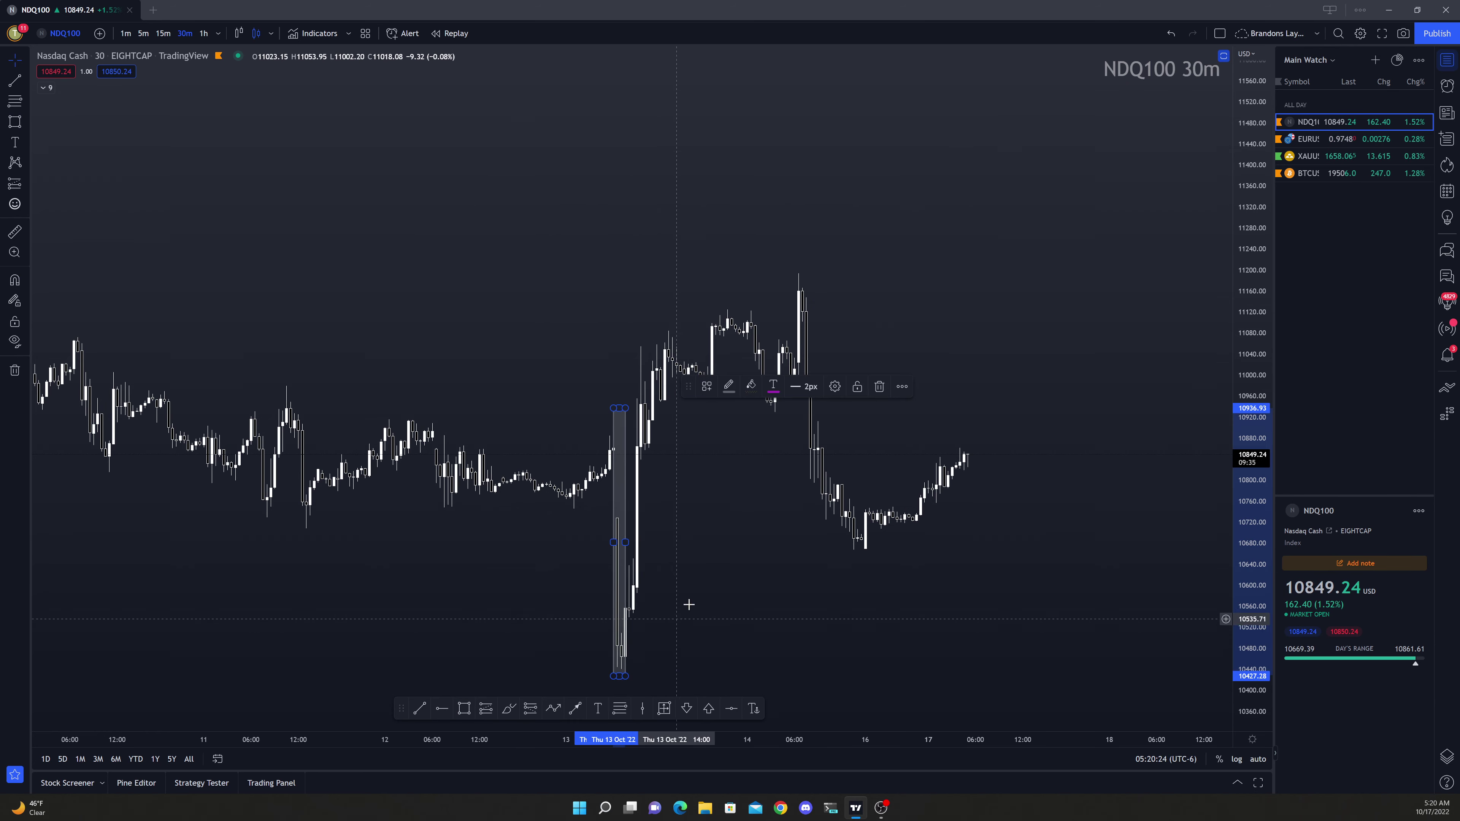
scroll(685, 610, "up", 2)
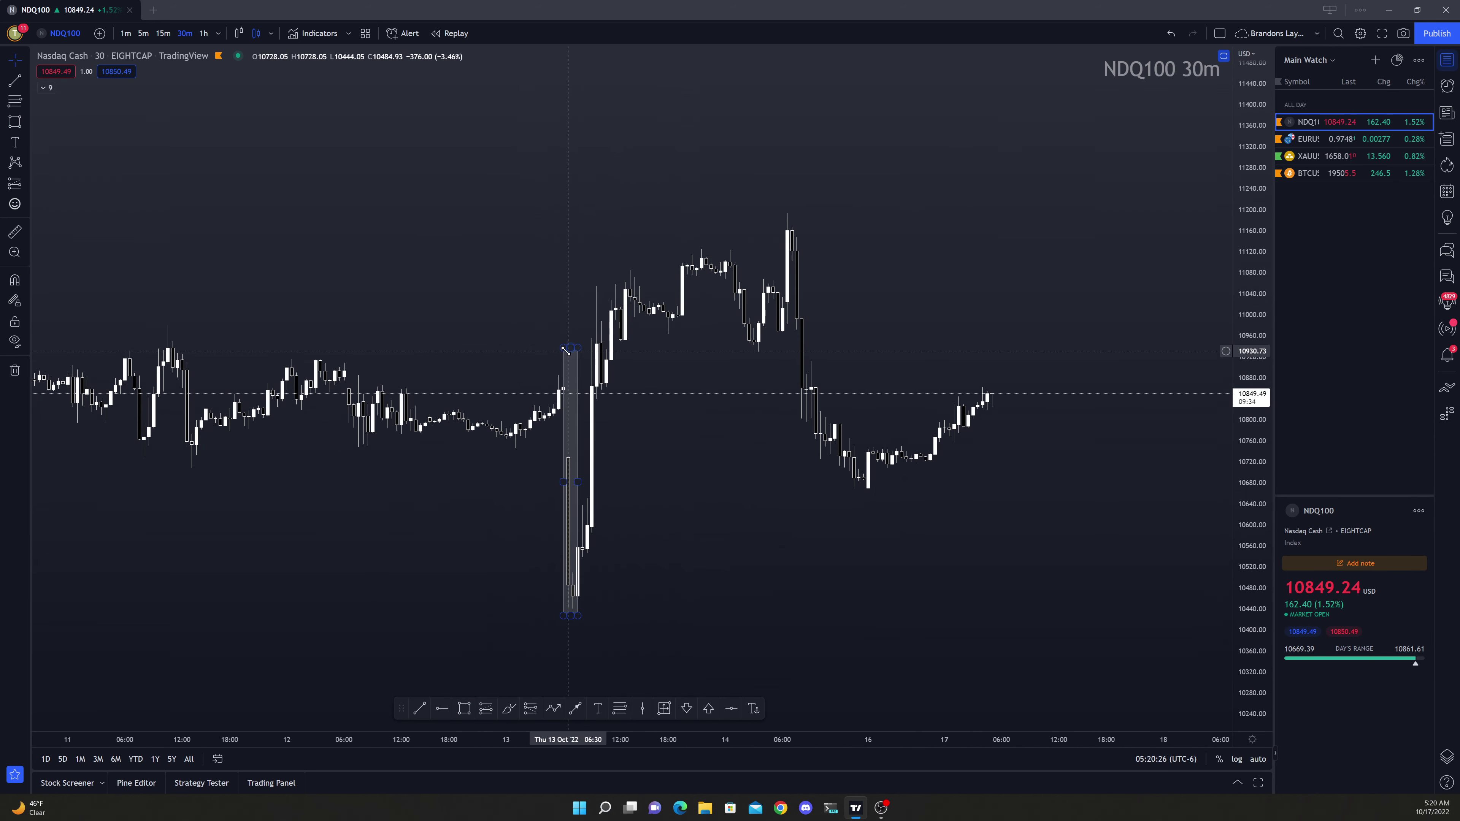
left_click(566, 350)
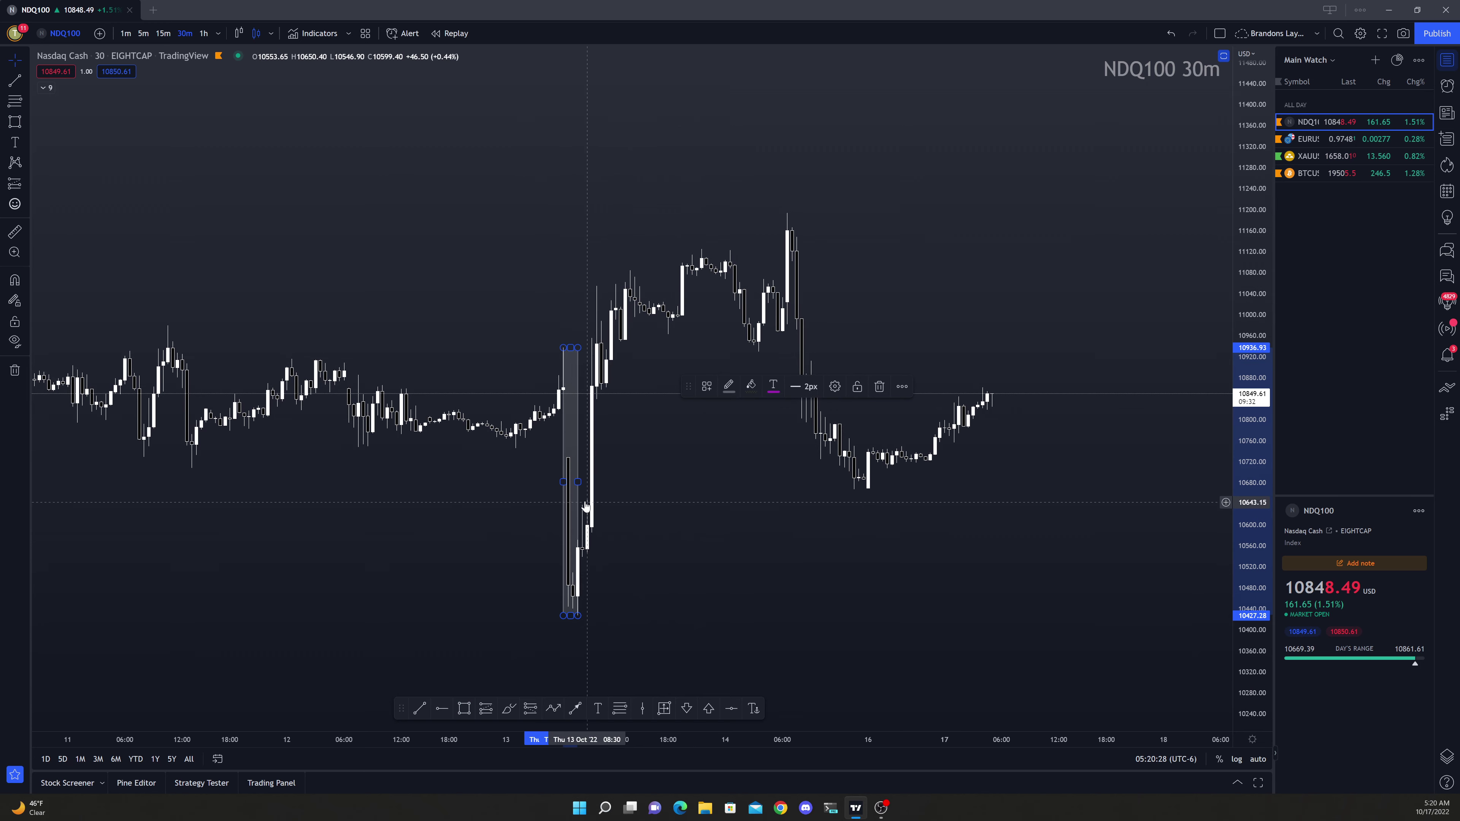
left_click(579, 488)
left_click_drag(578, 482, 587, 482)
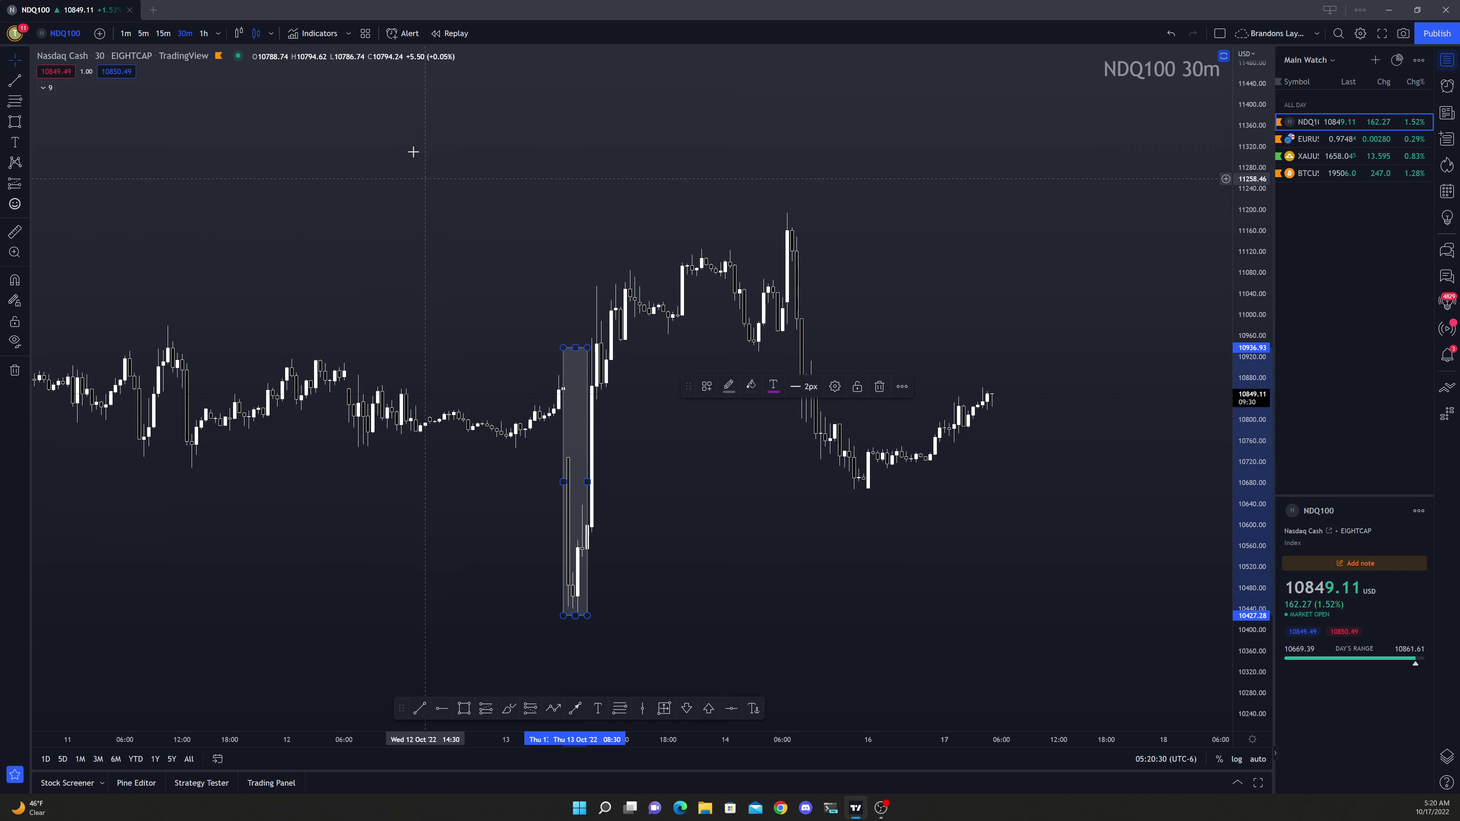
left_click(197, 36)
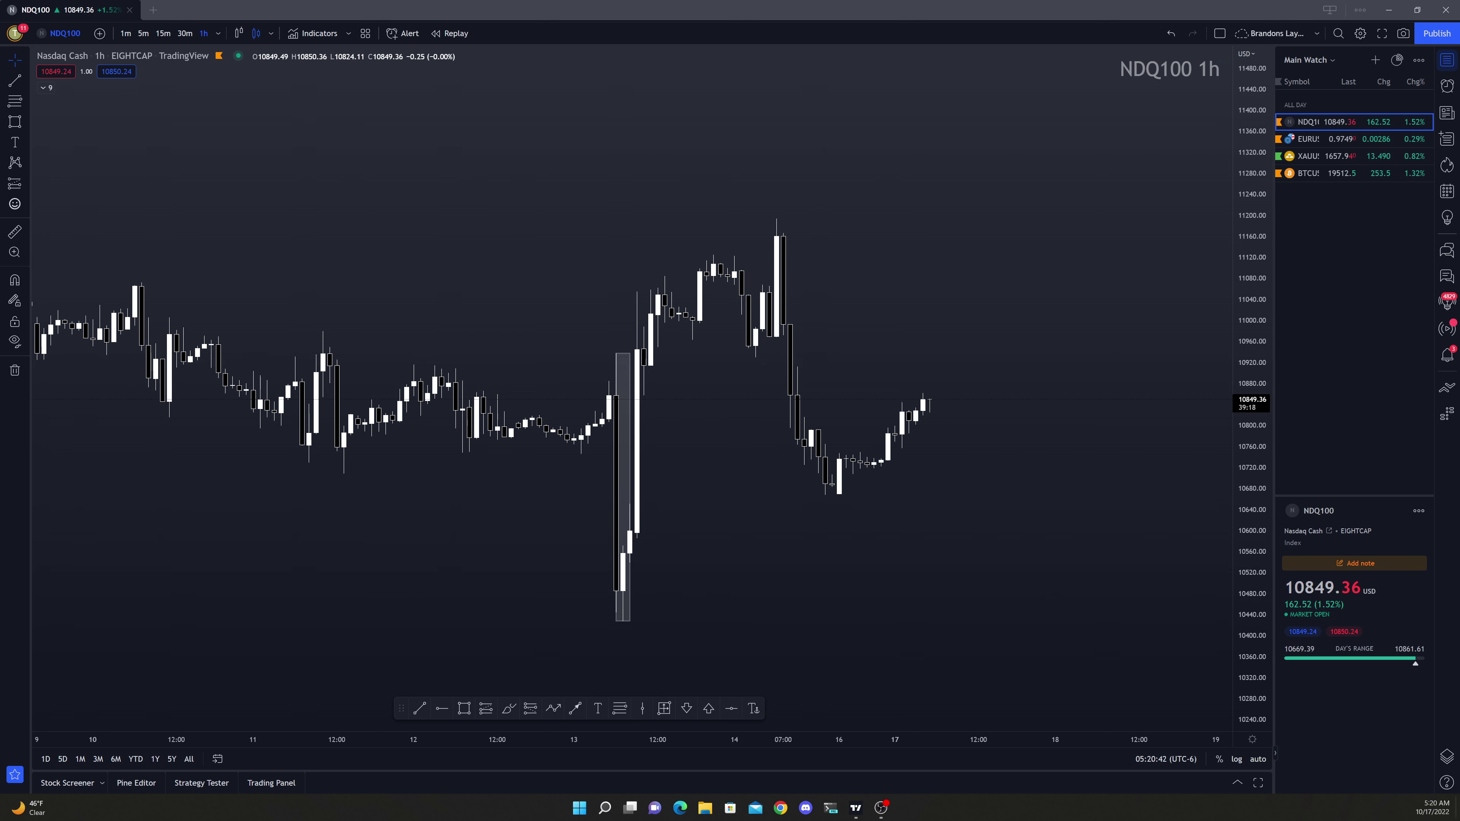
Pan back to older candles, squeeze the price scale, and switch NDQ100 to the 30m interval
left_click(540, 327)
scroll(536, 329, "up", 2)
left_click_drag(316, 283, 505, 276)
scroll(500, 289, "down", 2)
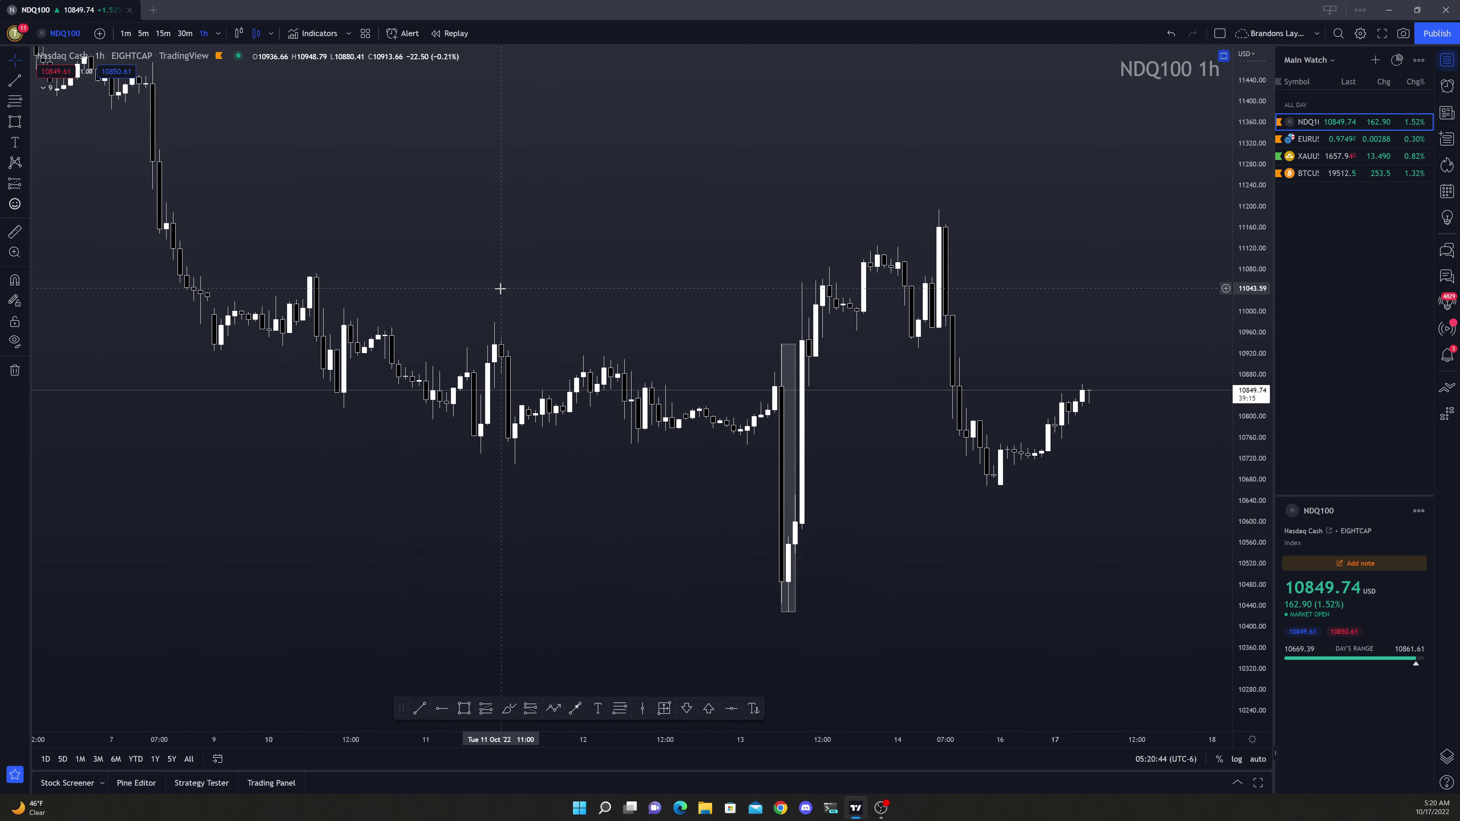
scroll(501, 289, "down", 5)
left_click_drag(1239, 128, 1244, 353)
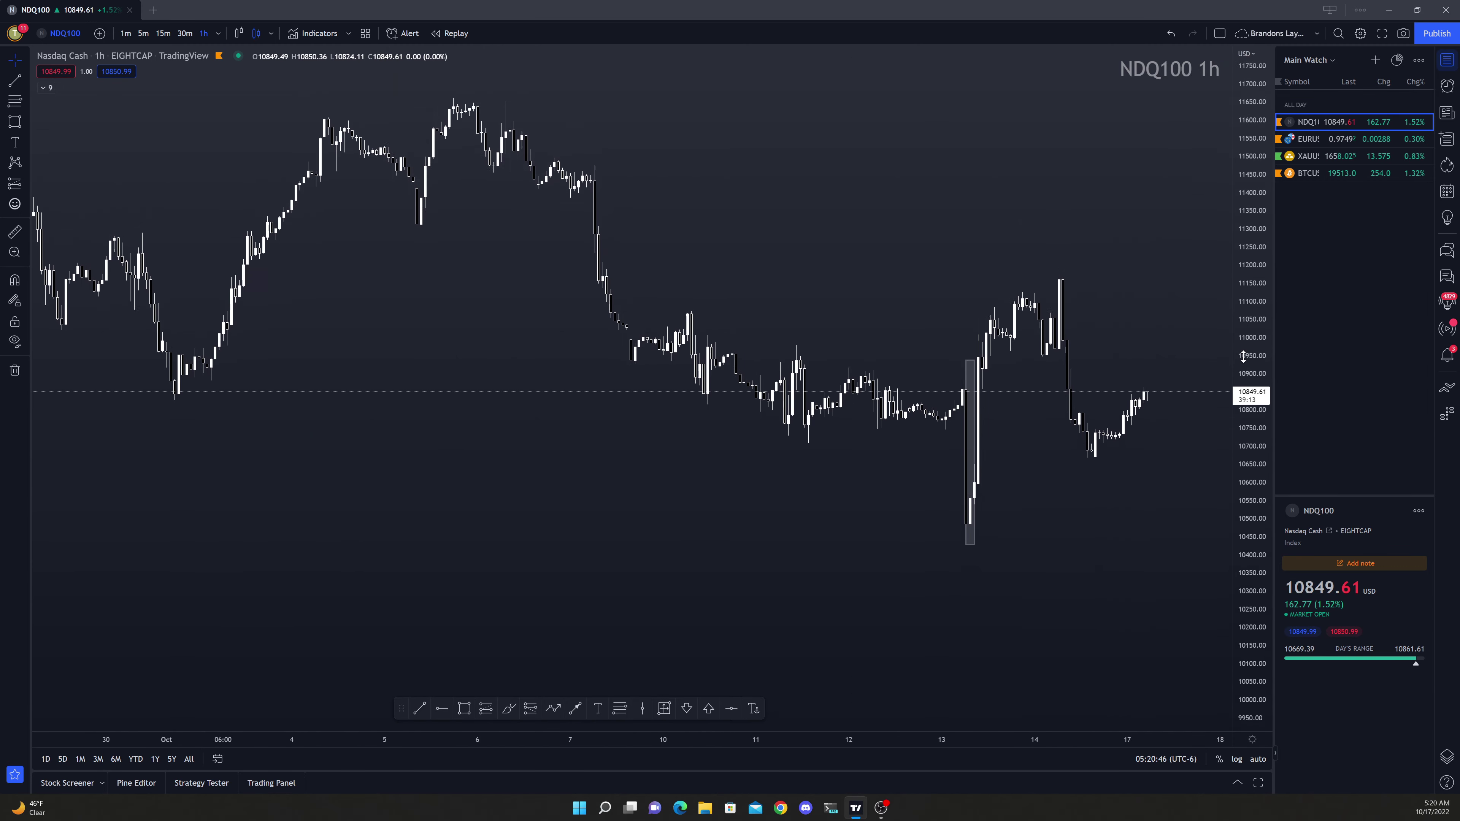
scroll(942, 365, "up", 4)
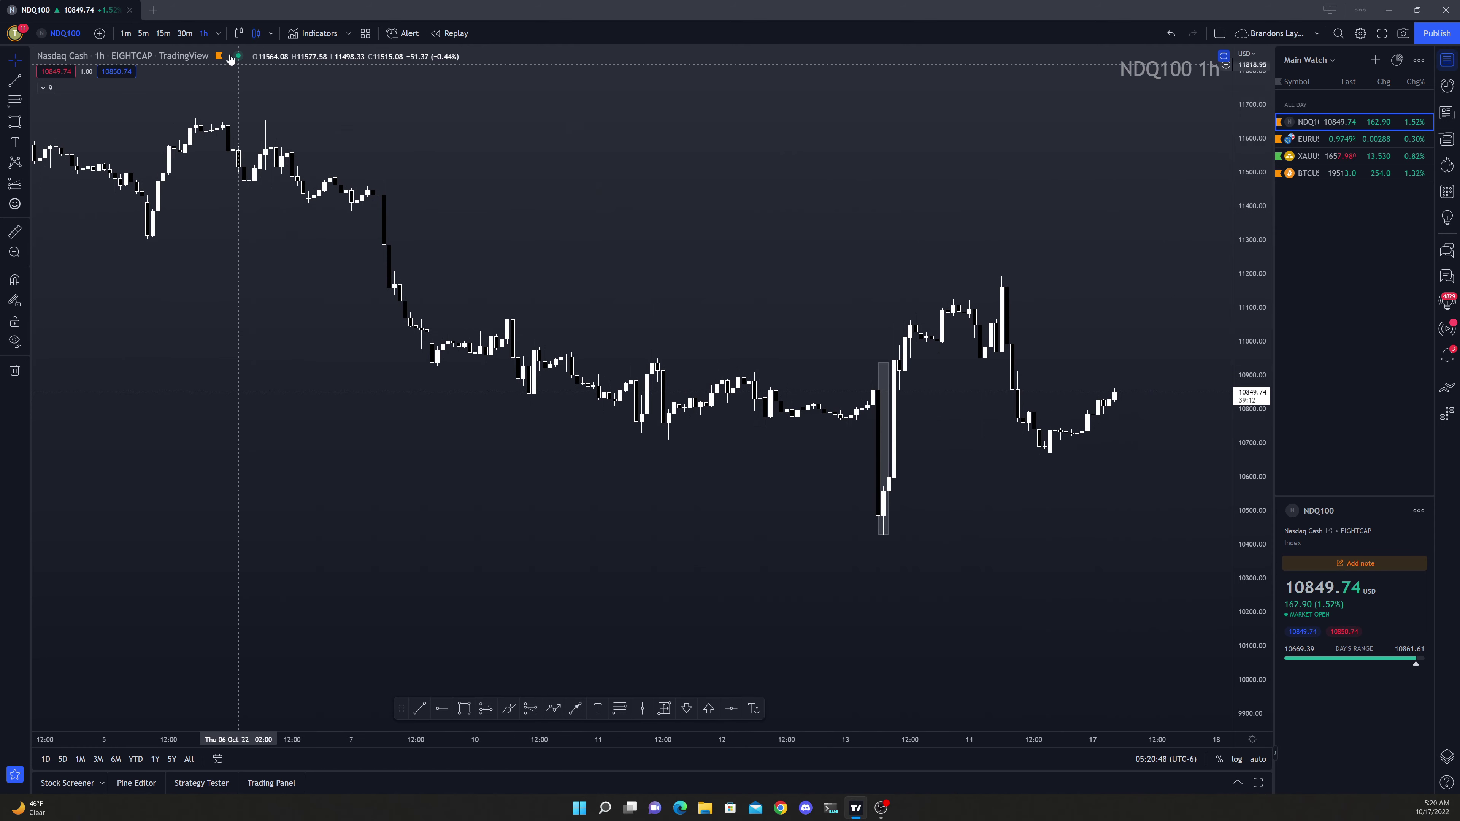
left_click(186, 33)
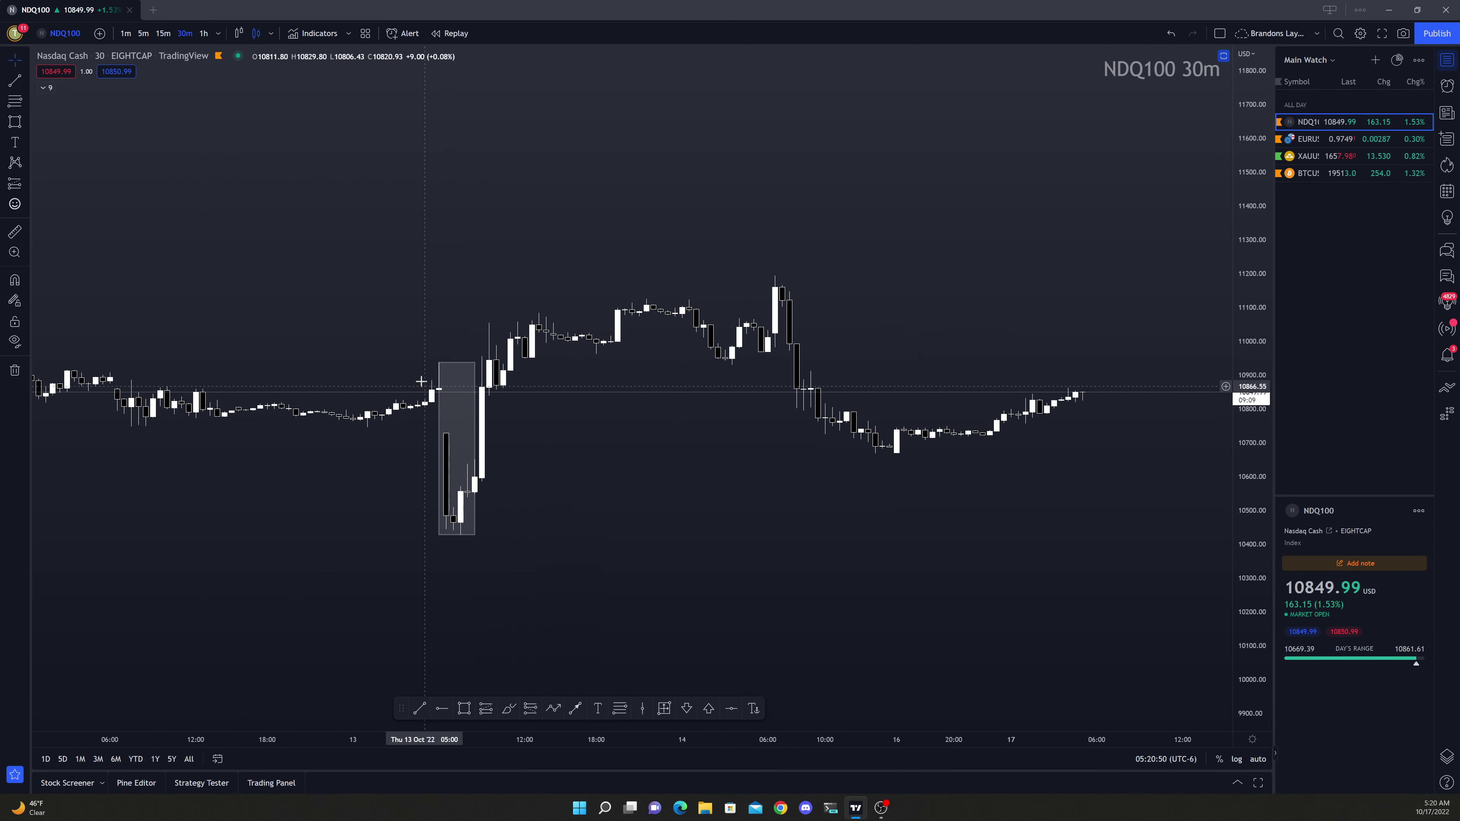
scroll(380, 358, "down", 5)
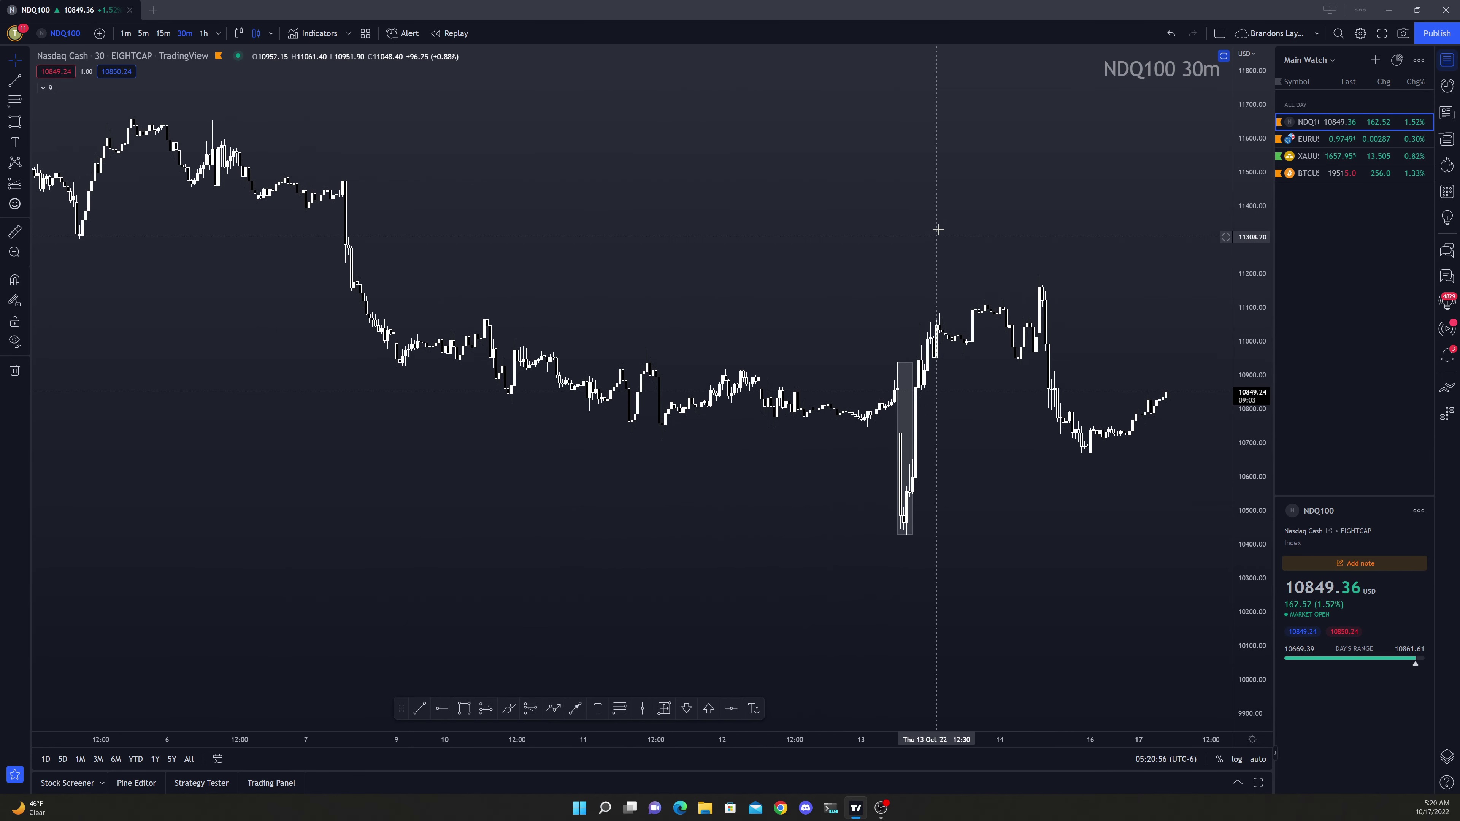
scroll(931, 242, "up", 4)
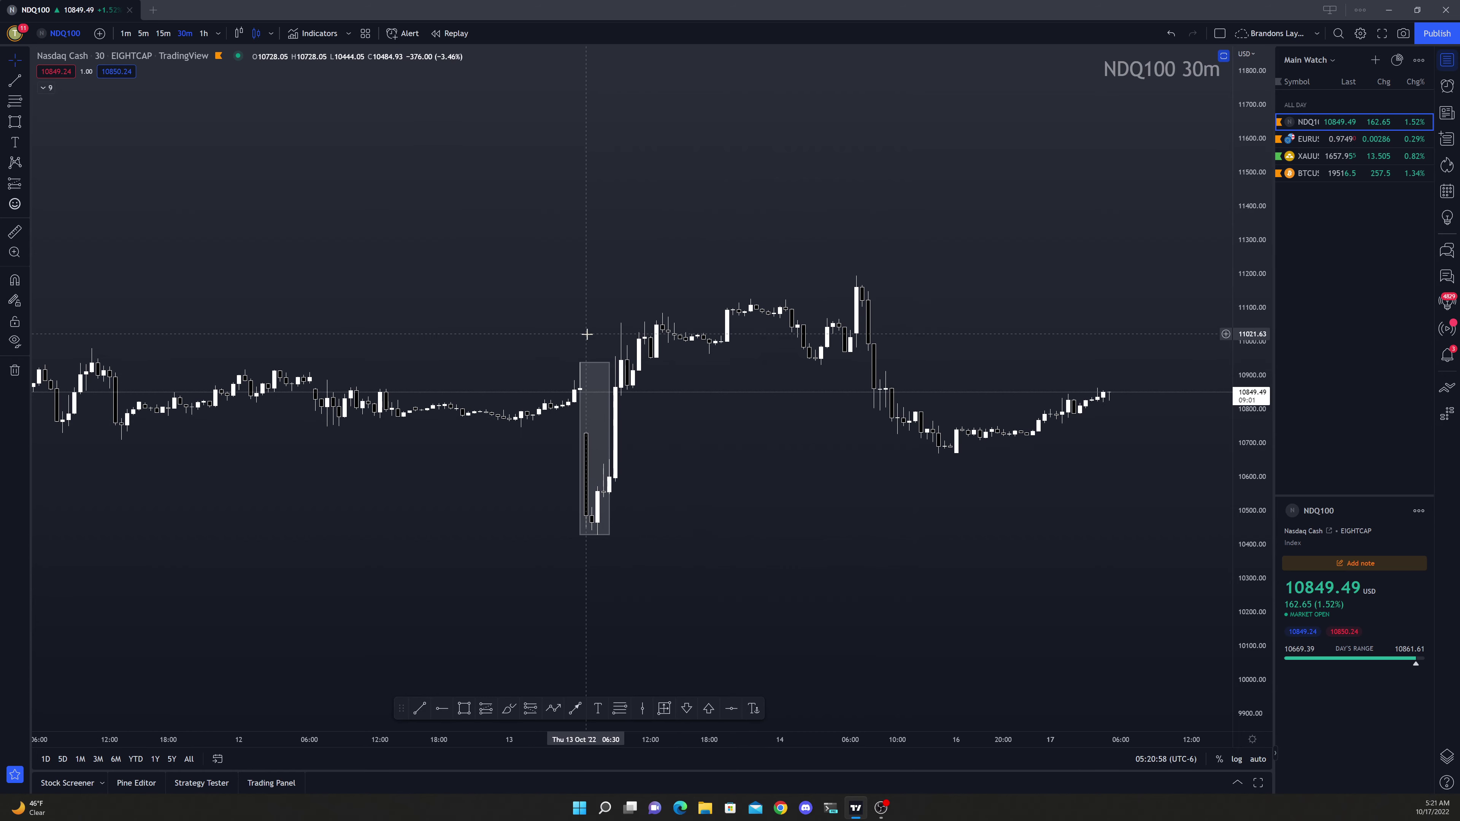
scroll(646, 407, "up", 2)
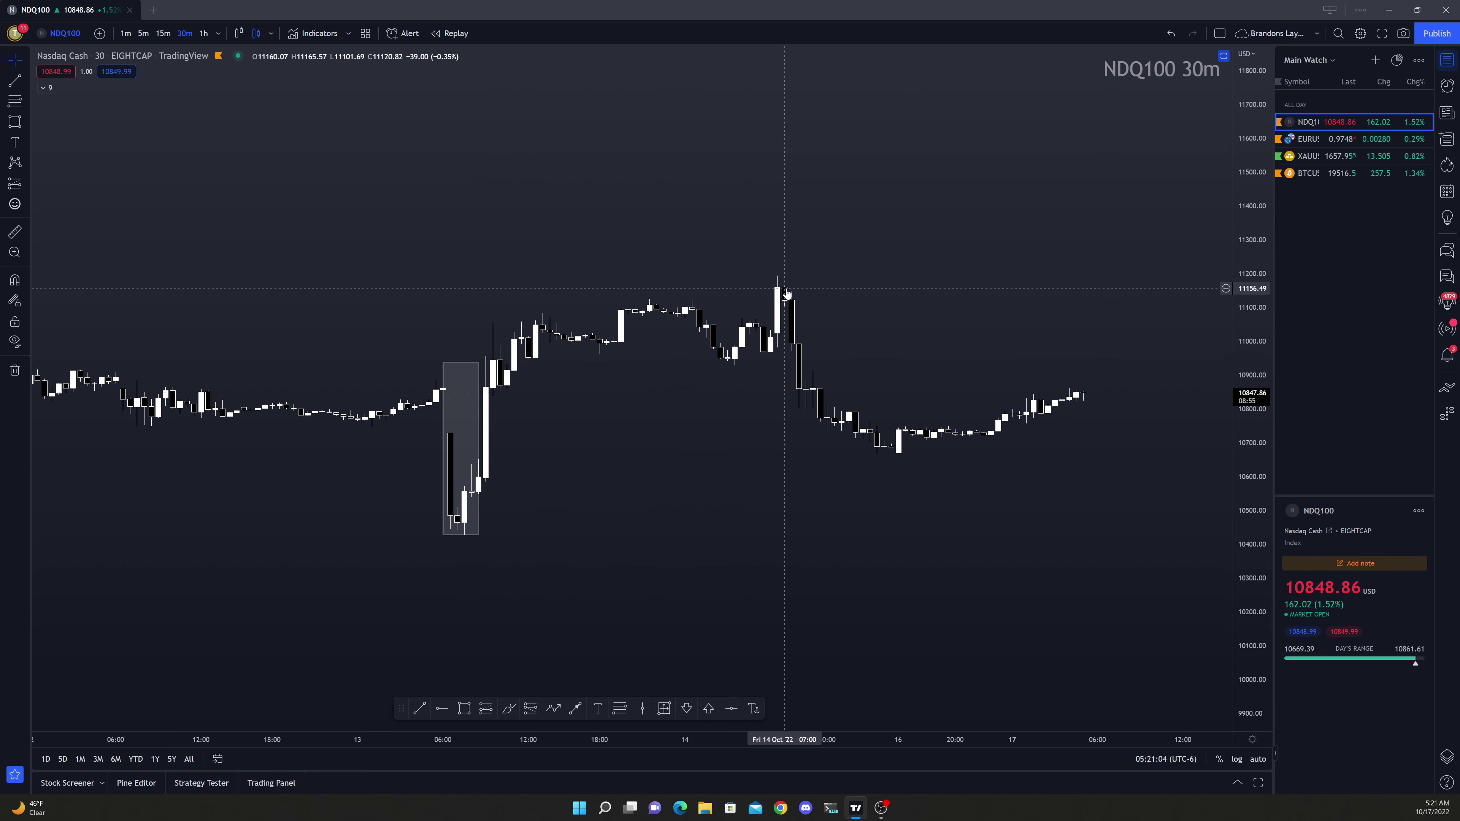
Draw two horizontal arrows, one at the swing high and one at a lower high
left_click(575, 708)
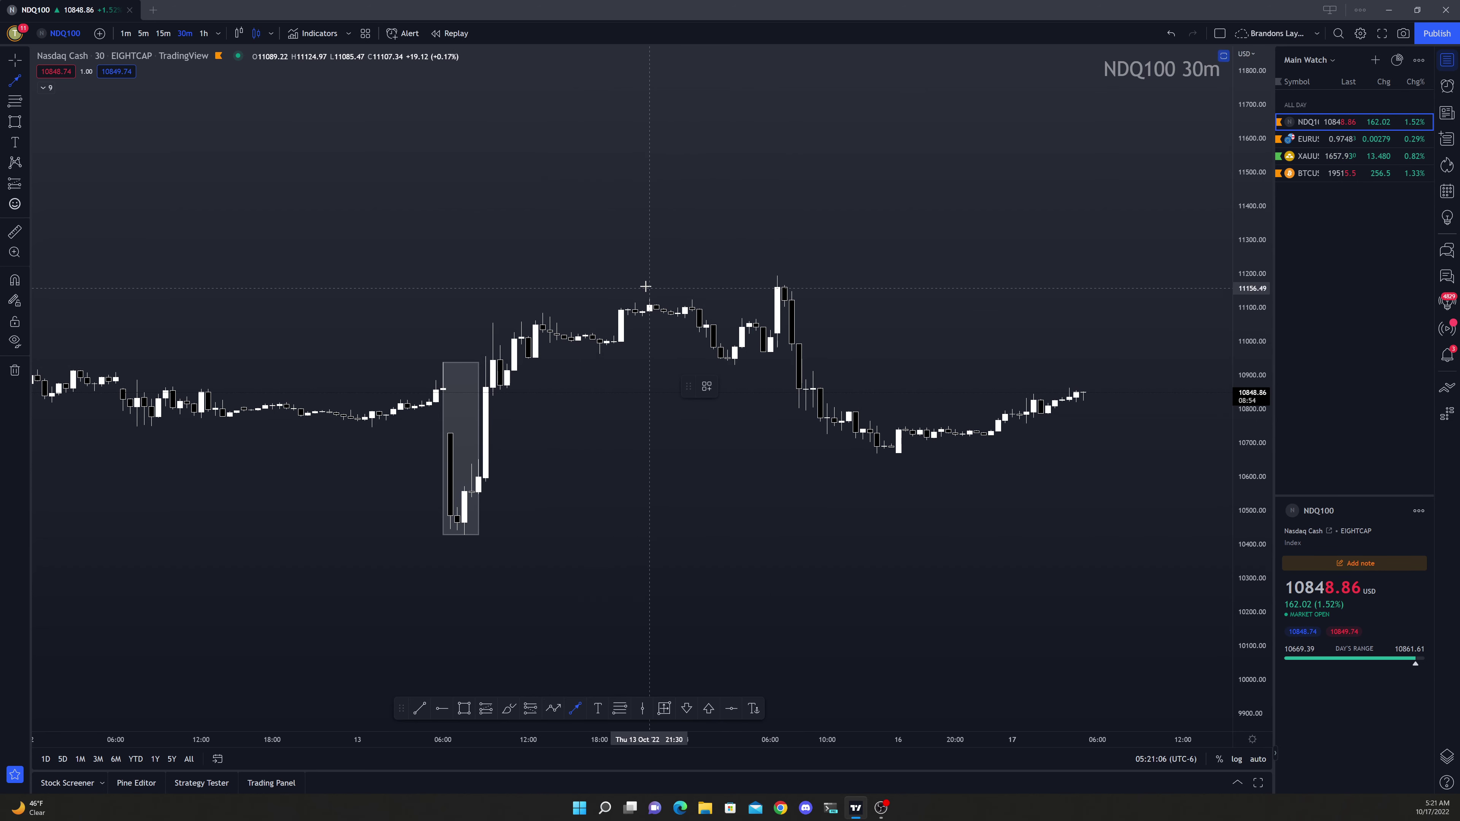
left_click(627, 300)
left_click(755, 299)
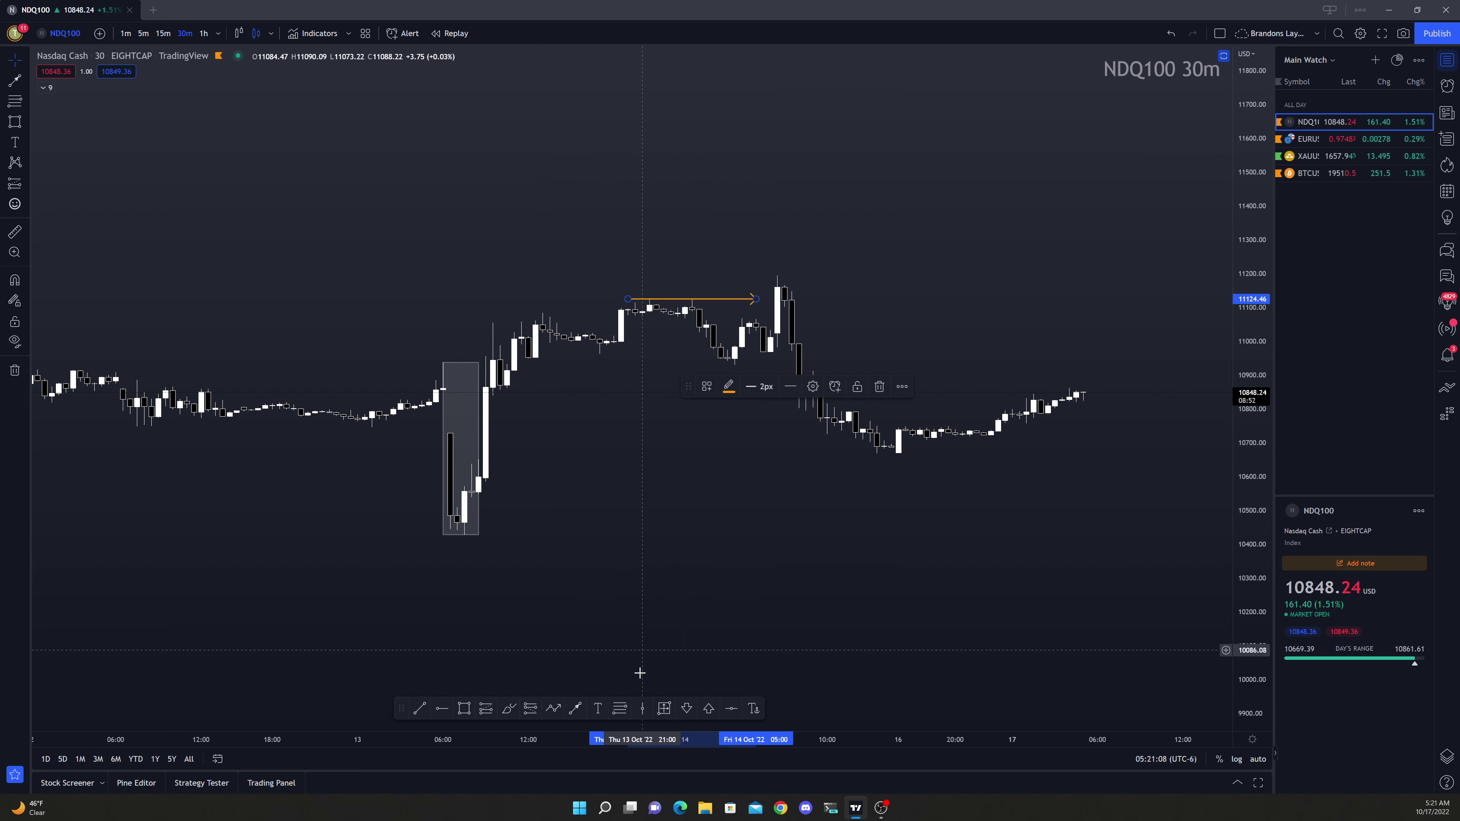
left_click(575, 711)
left_click(491, 310)
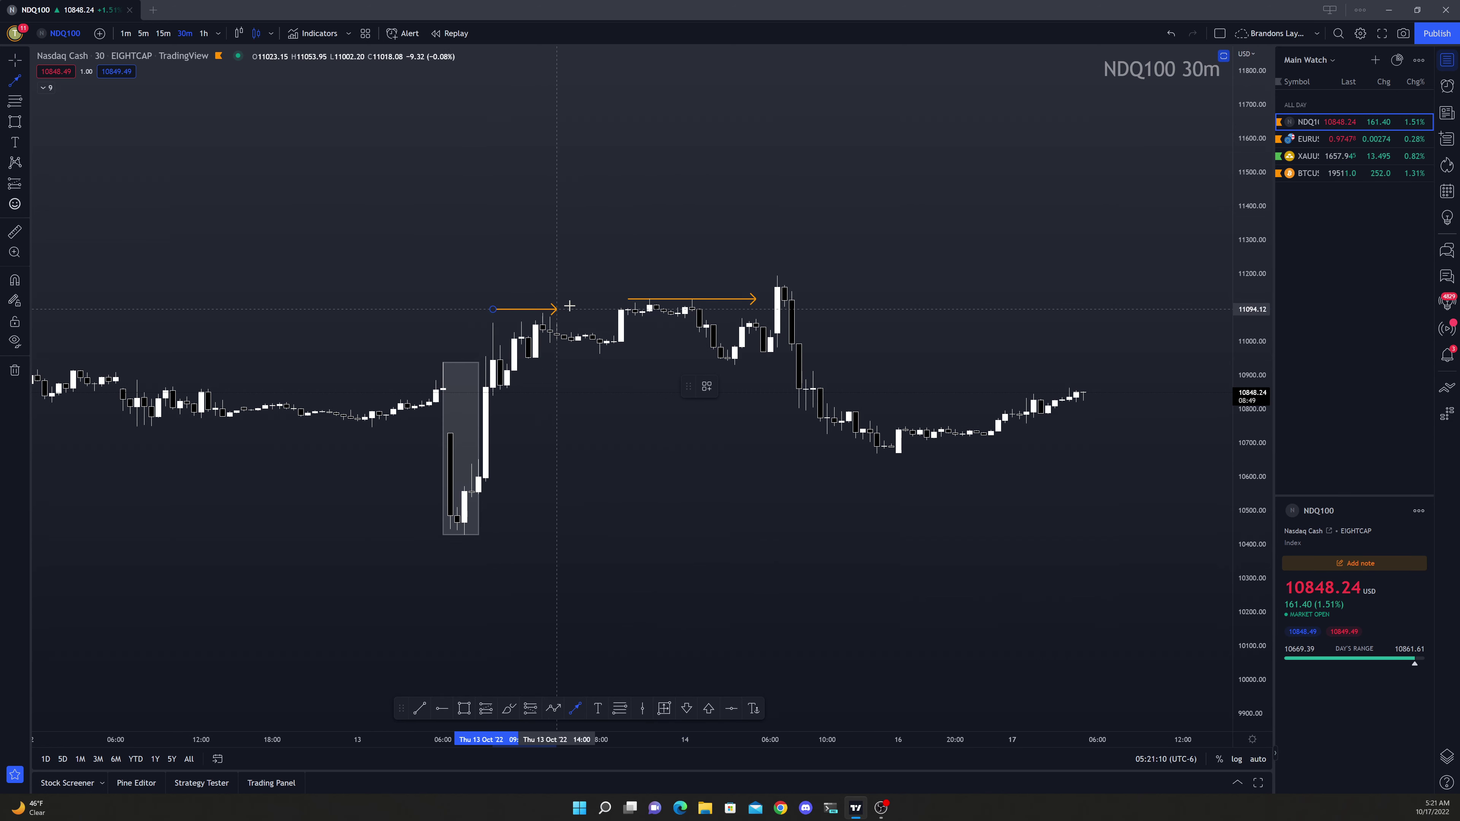
left_click(614, 309)
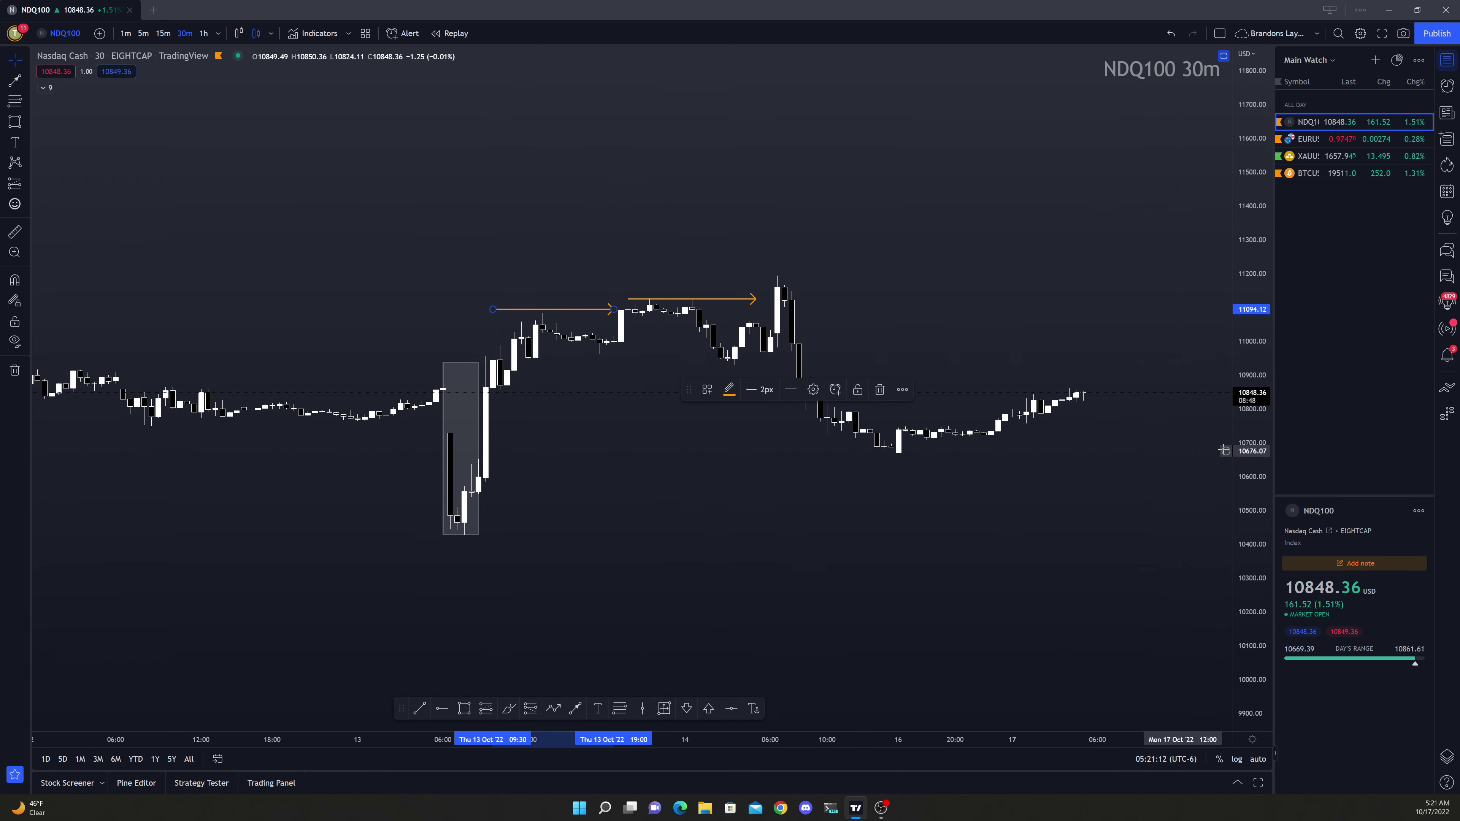
Add a third horizontal arrow at the pullback low around 10928
scroll(1014, 200, "down", 3)
left_click_drag(753, 225, 672, 272)
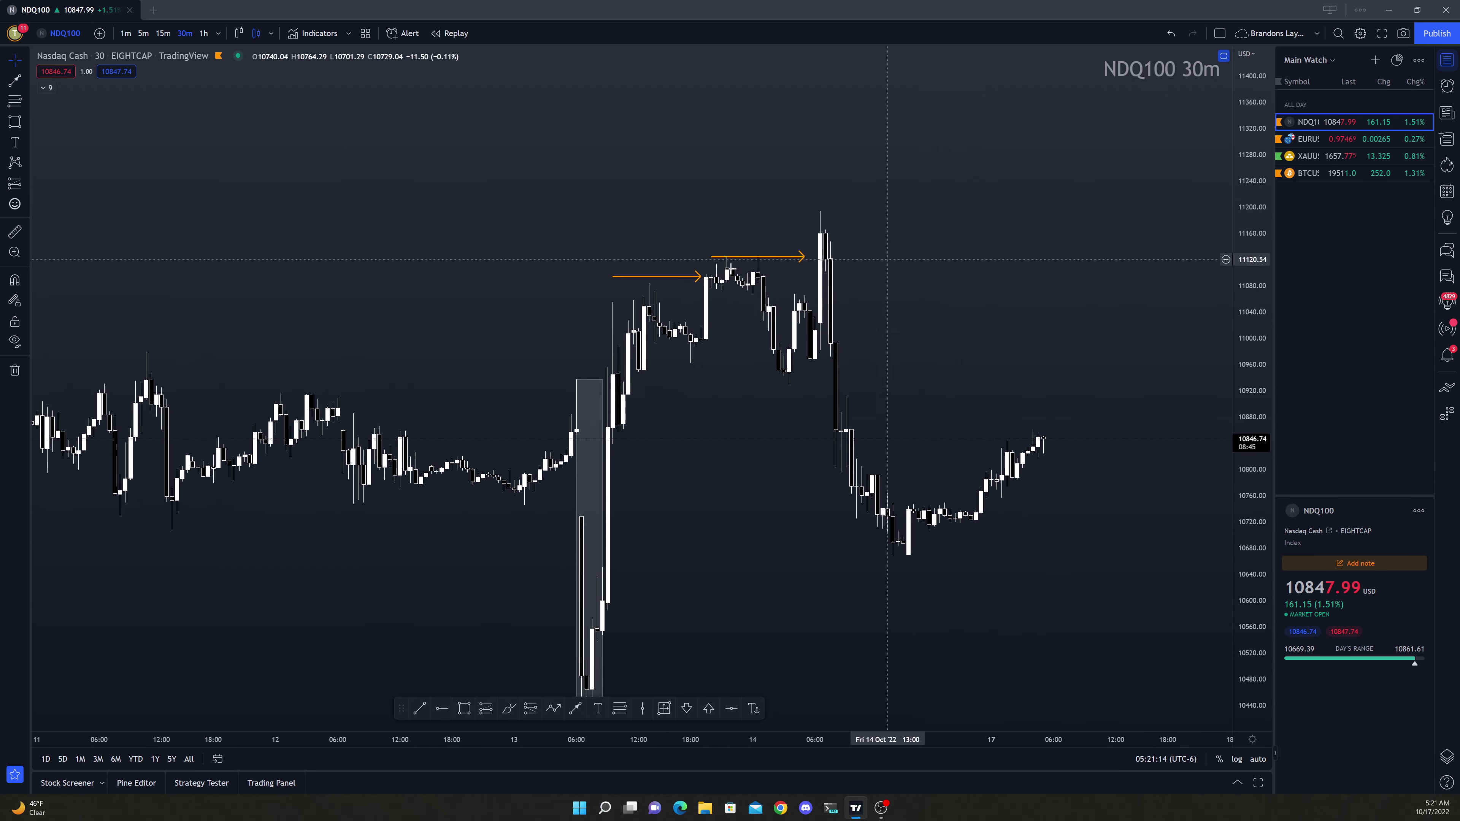
left_click(664, 281)
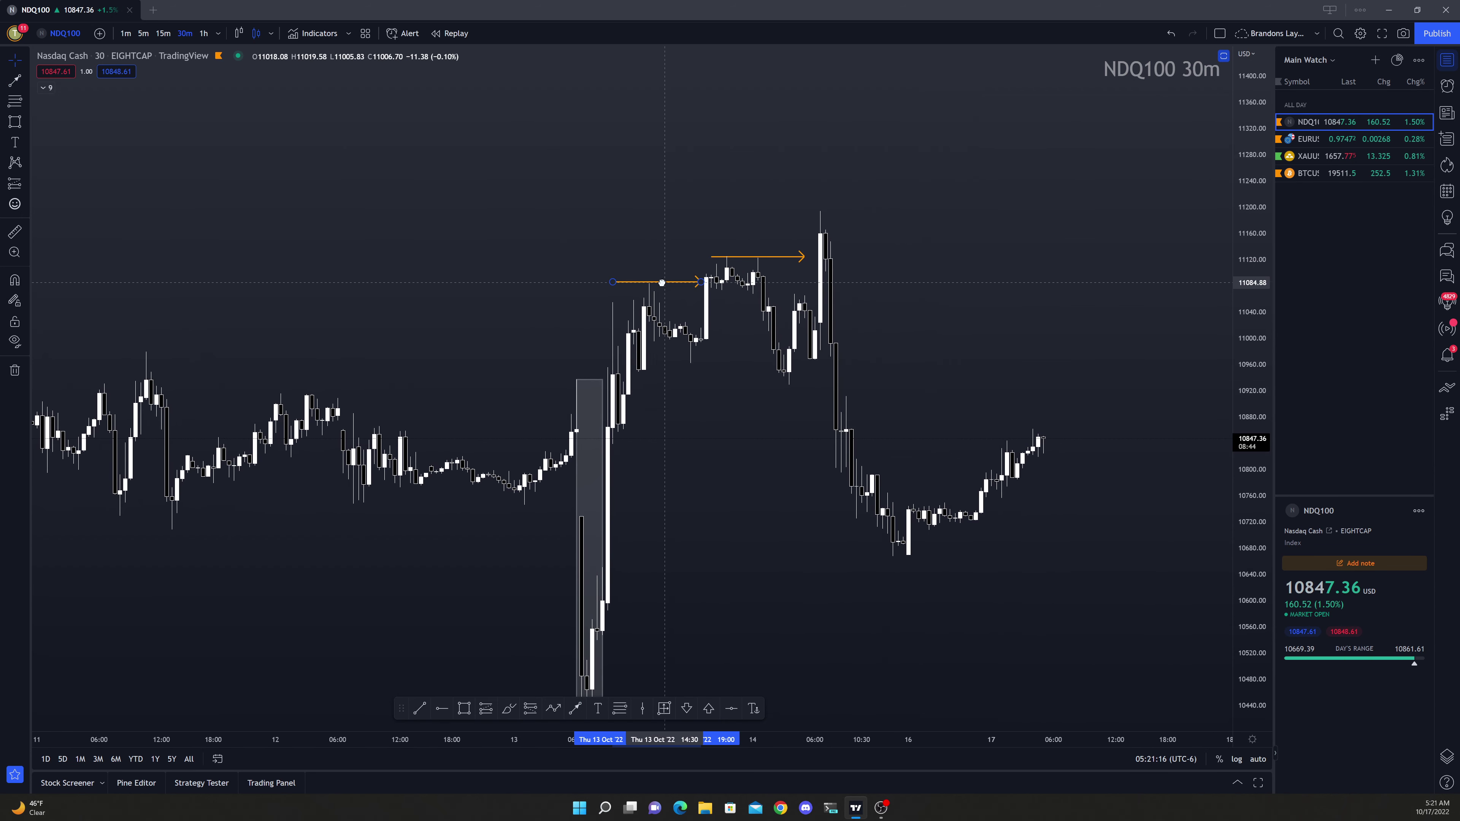
left_click(746, 258)
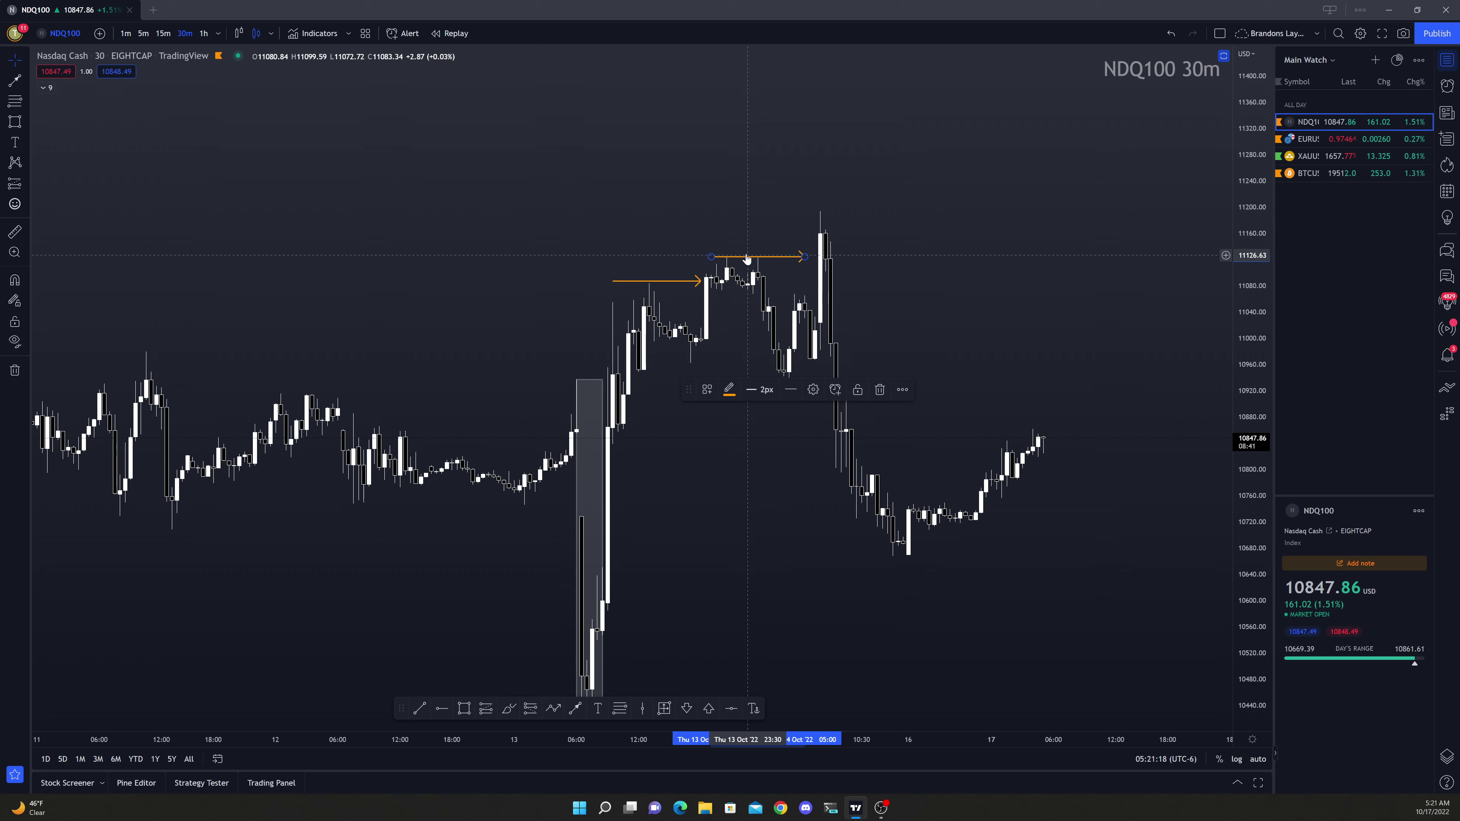
left_click(914, 249)
scroll(897, 247, "up", 3)
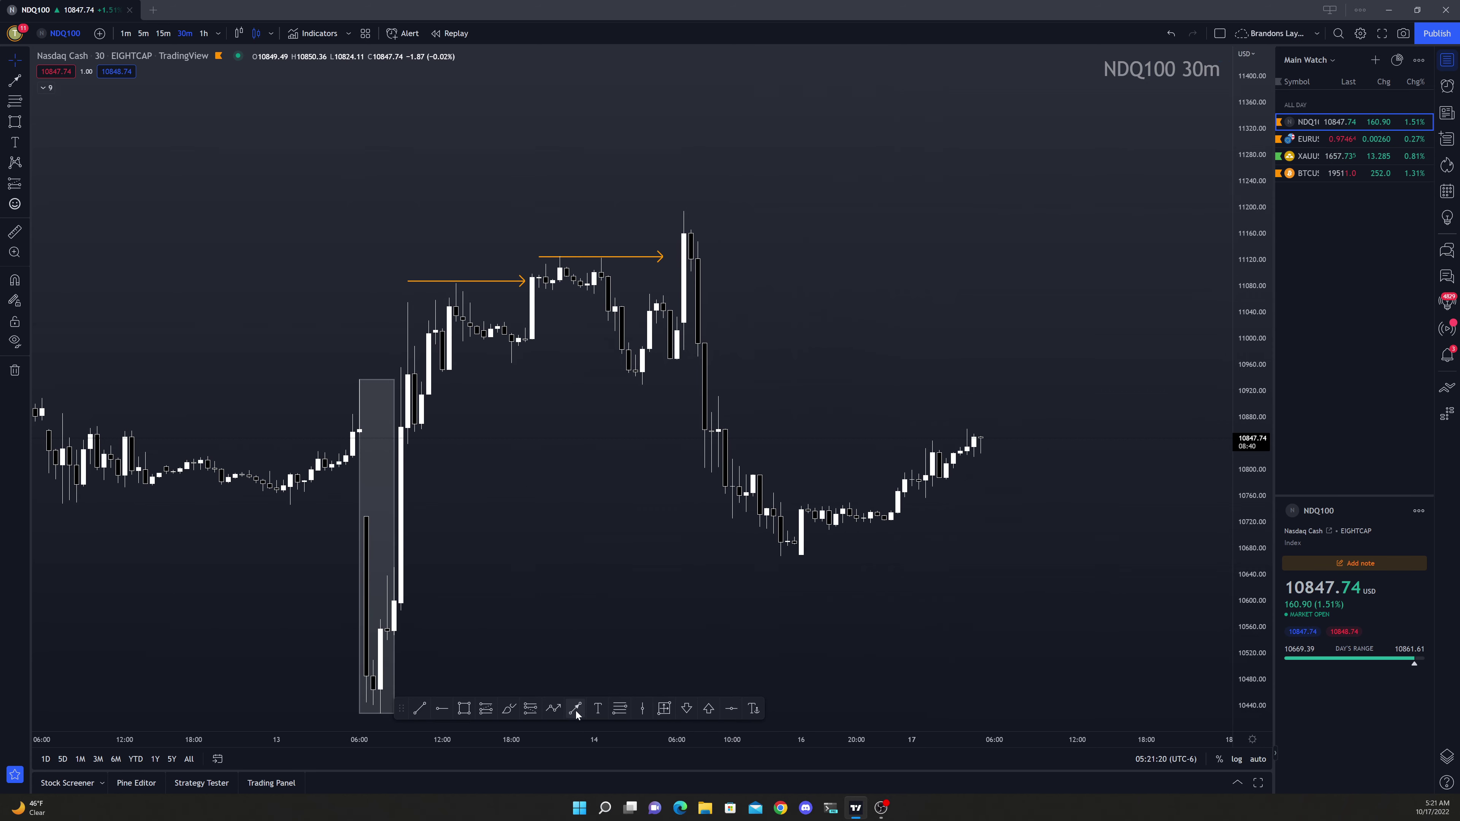
left_click(628, 385)
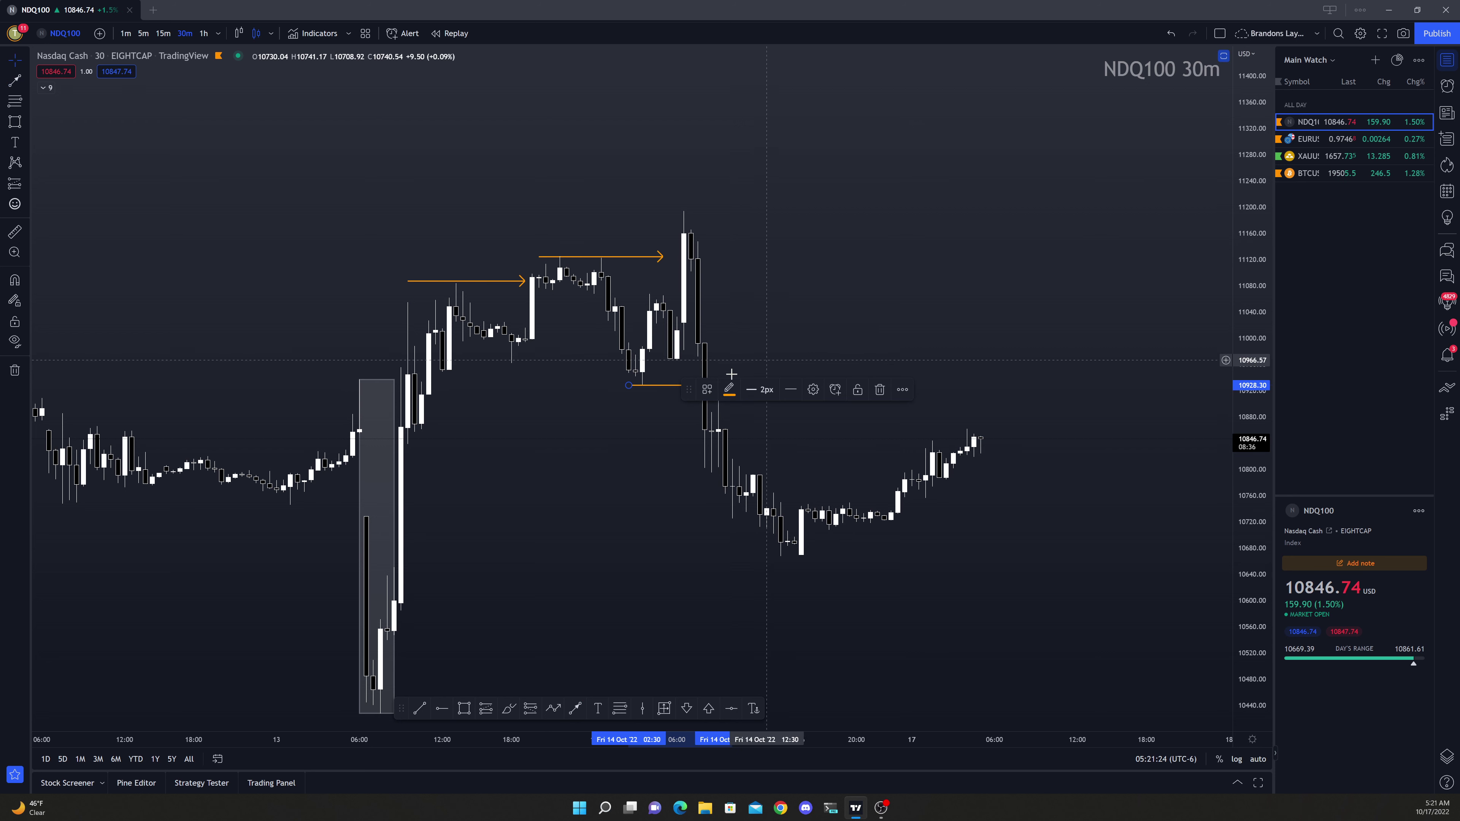
double_click(692, 385)
left_click(777, 475)
mouse_move(641, 391)
left_mouse_down()
mouse_move(547, 571)
mouse_move(528, 676)
left_mouse_up()
left_click(635, 466)
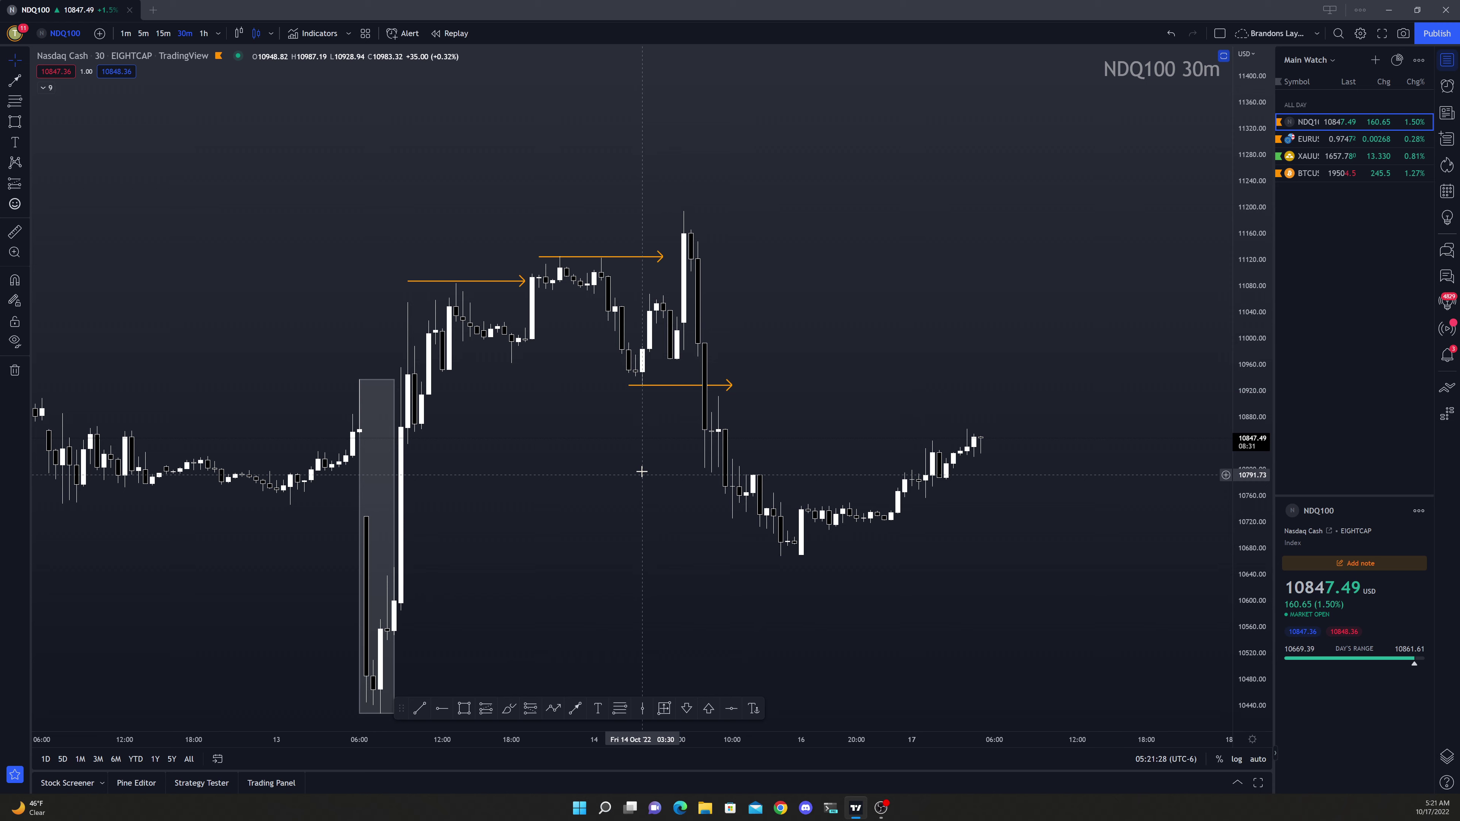
Draw a gray zone at the Oct 13 low stretched to the right edge, then switch to 4h candles
scroll(713, 403, "up", 1)
left_click(463, 708)
left_click(288, 660)
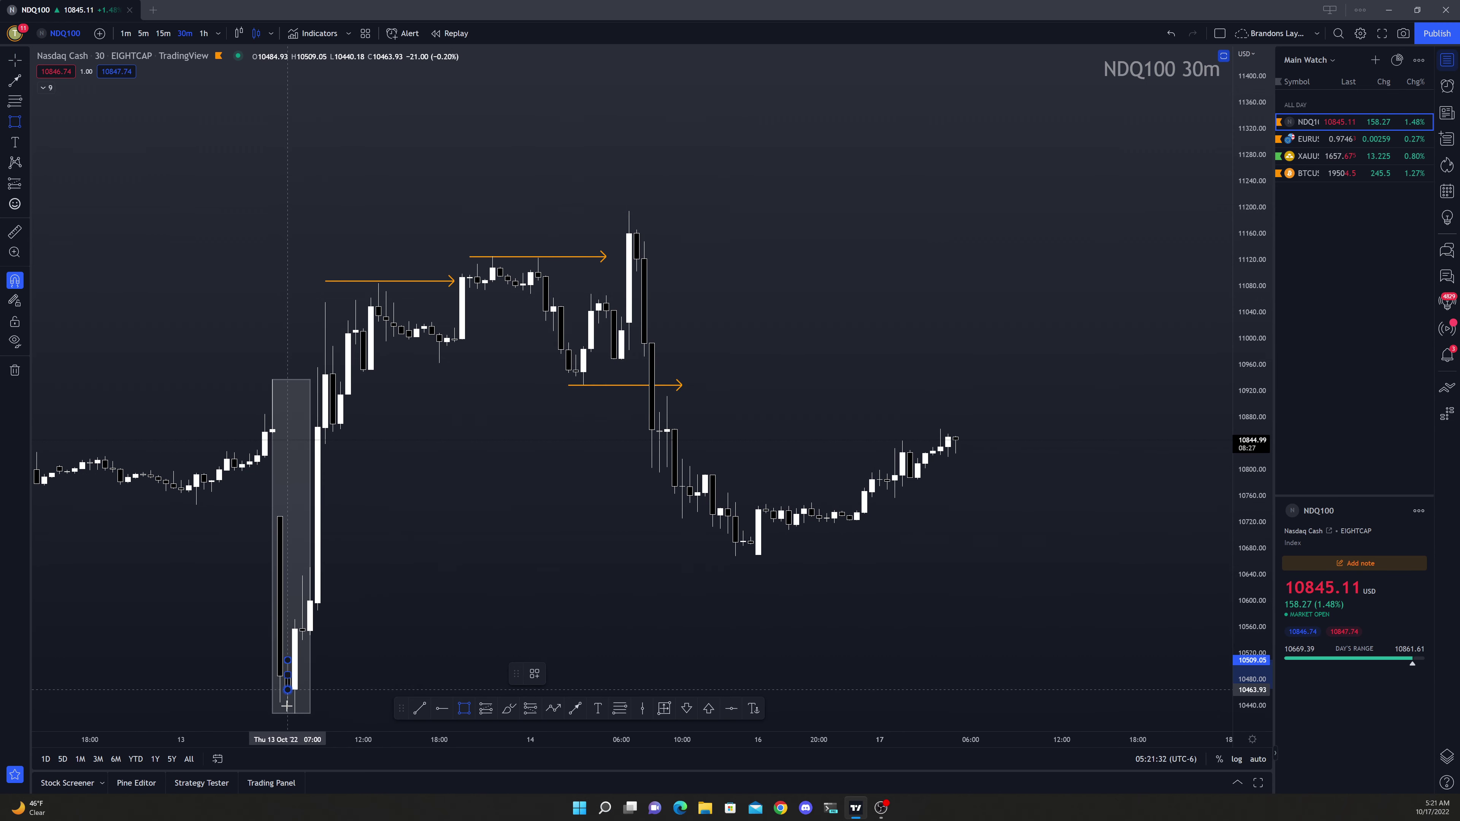
left_click(296, 714)
left_click_drag(317, 691, 1229, 687)
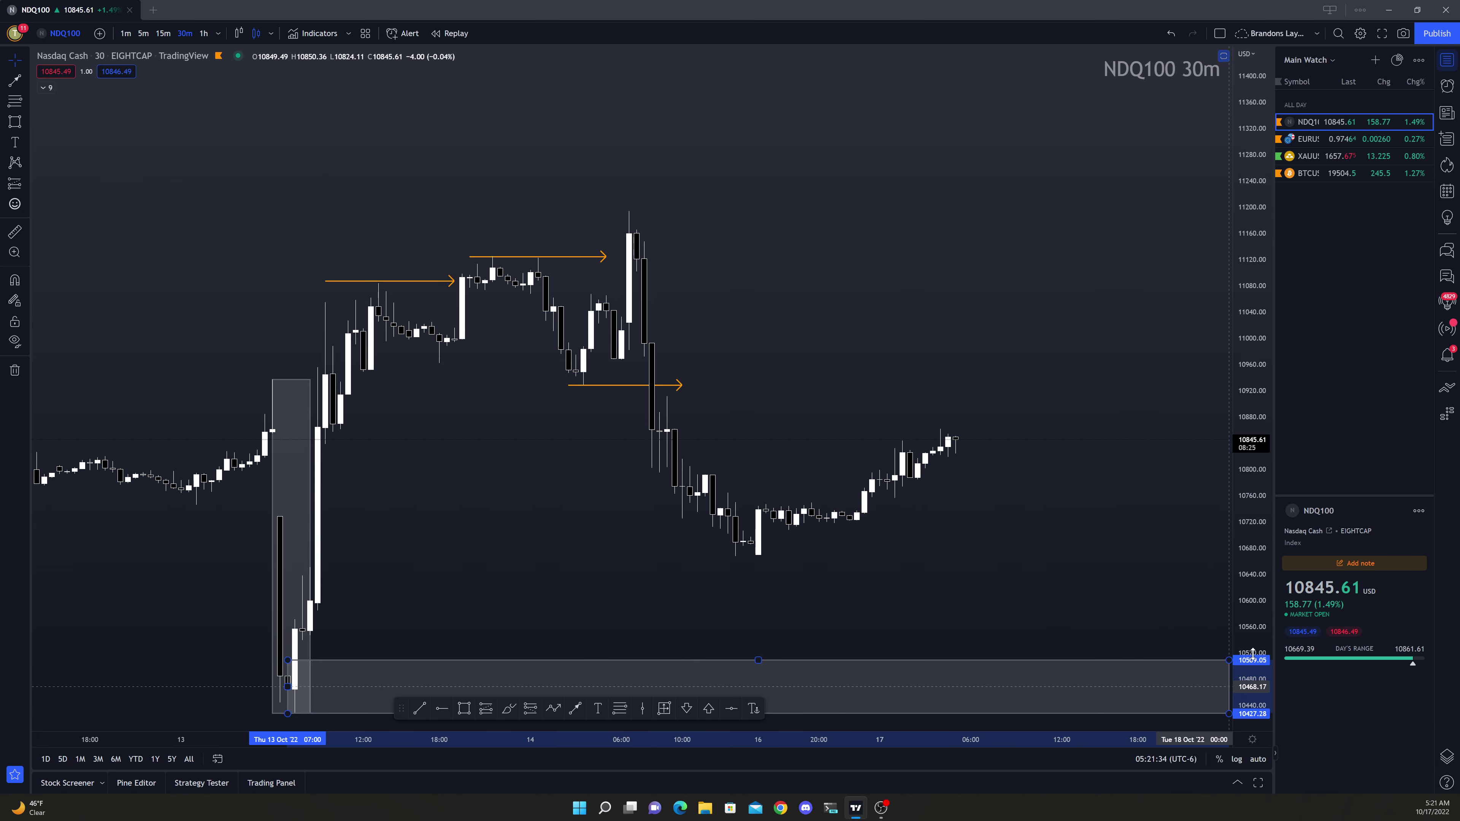
type("4h")
key("Return")
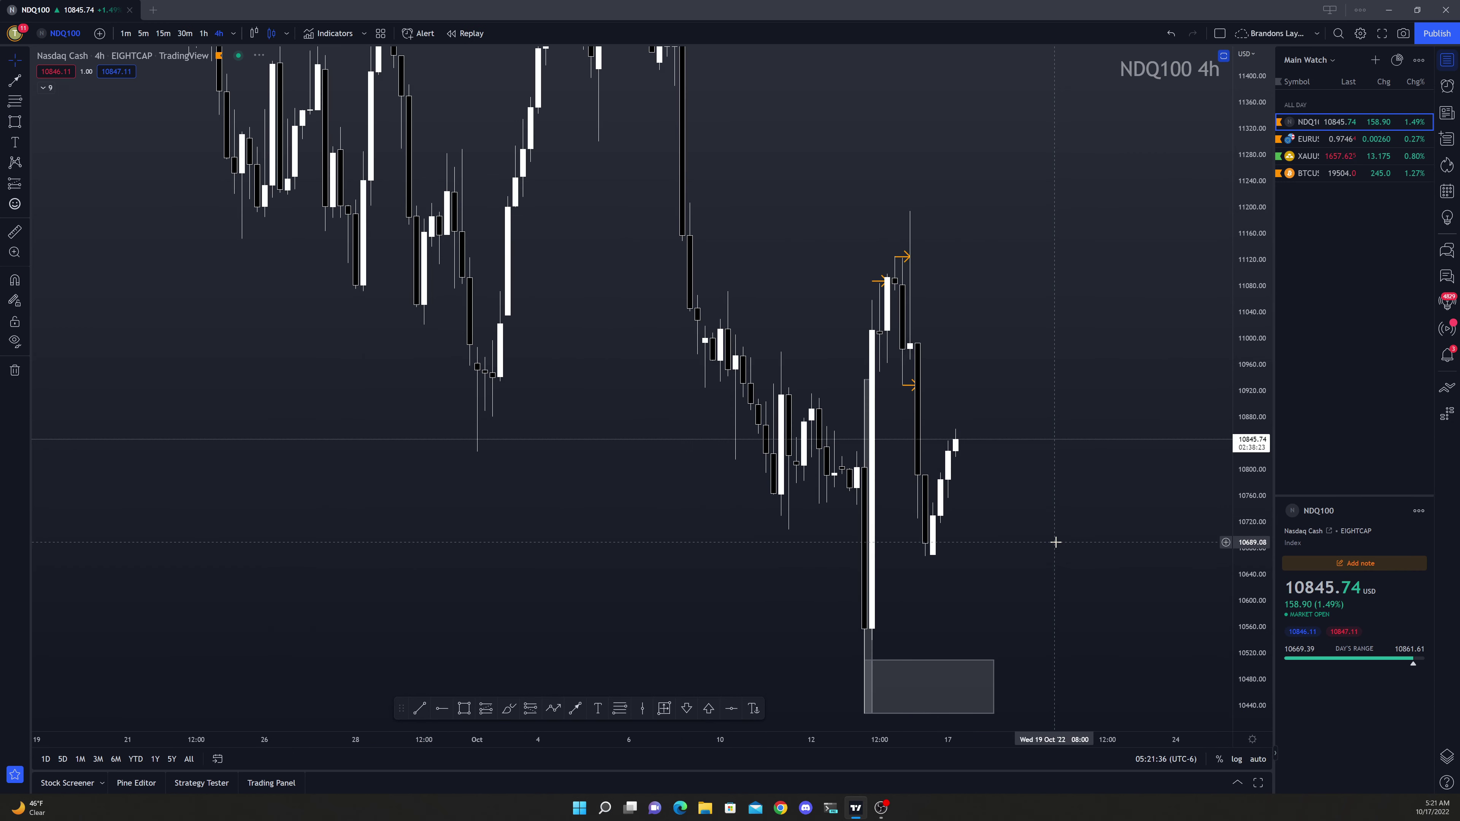
Zoom out over NDQ100's 4h history, sketching and then undoing a green freehand mark
scroll(1055, 409, "down", 10)
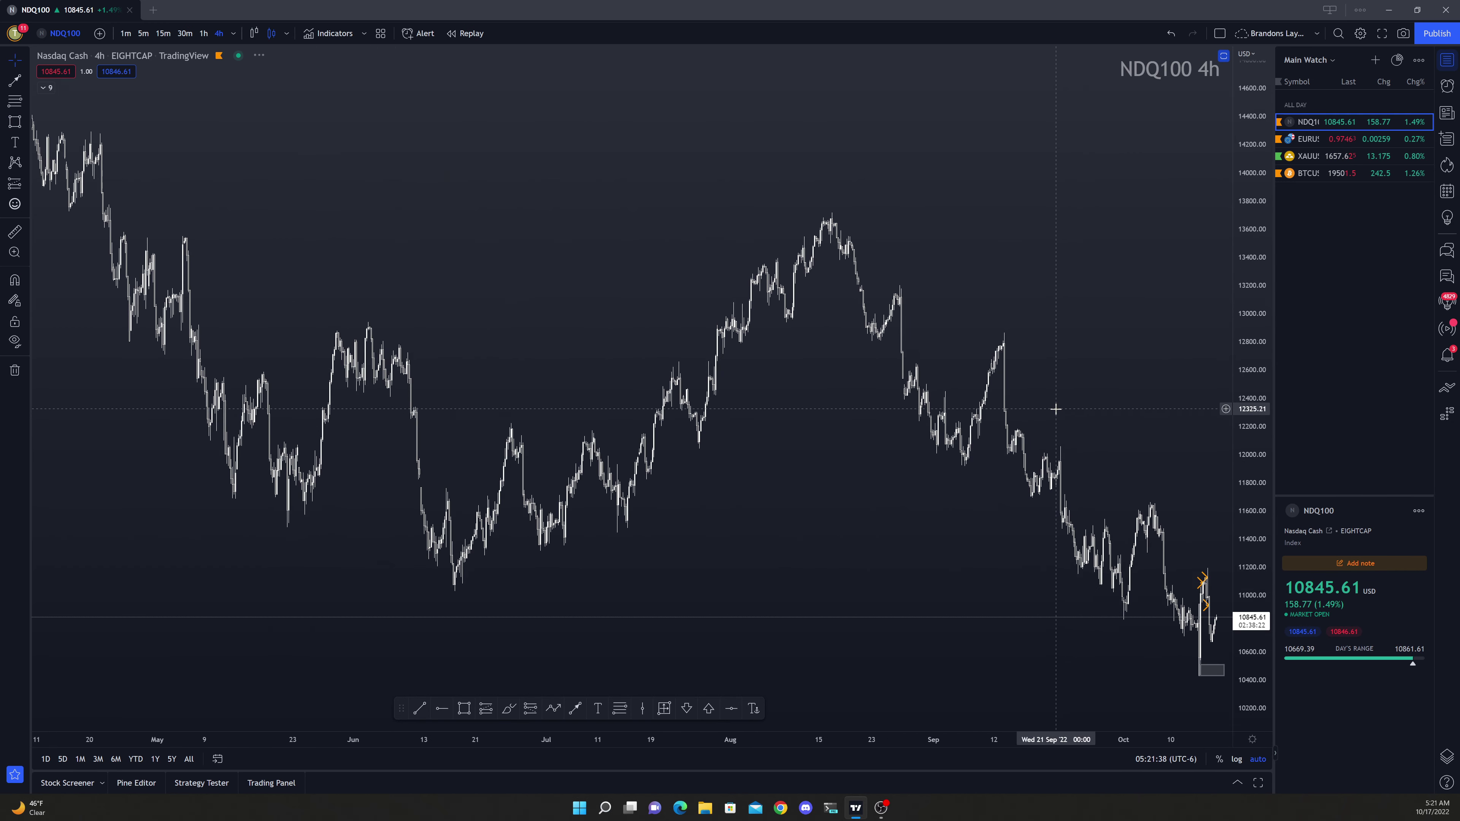
scroll(1055, 409, "up", 3)
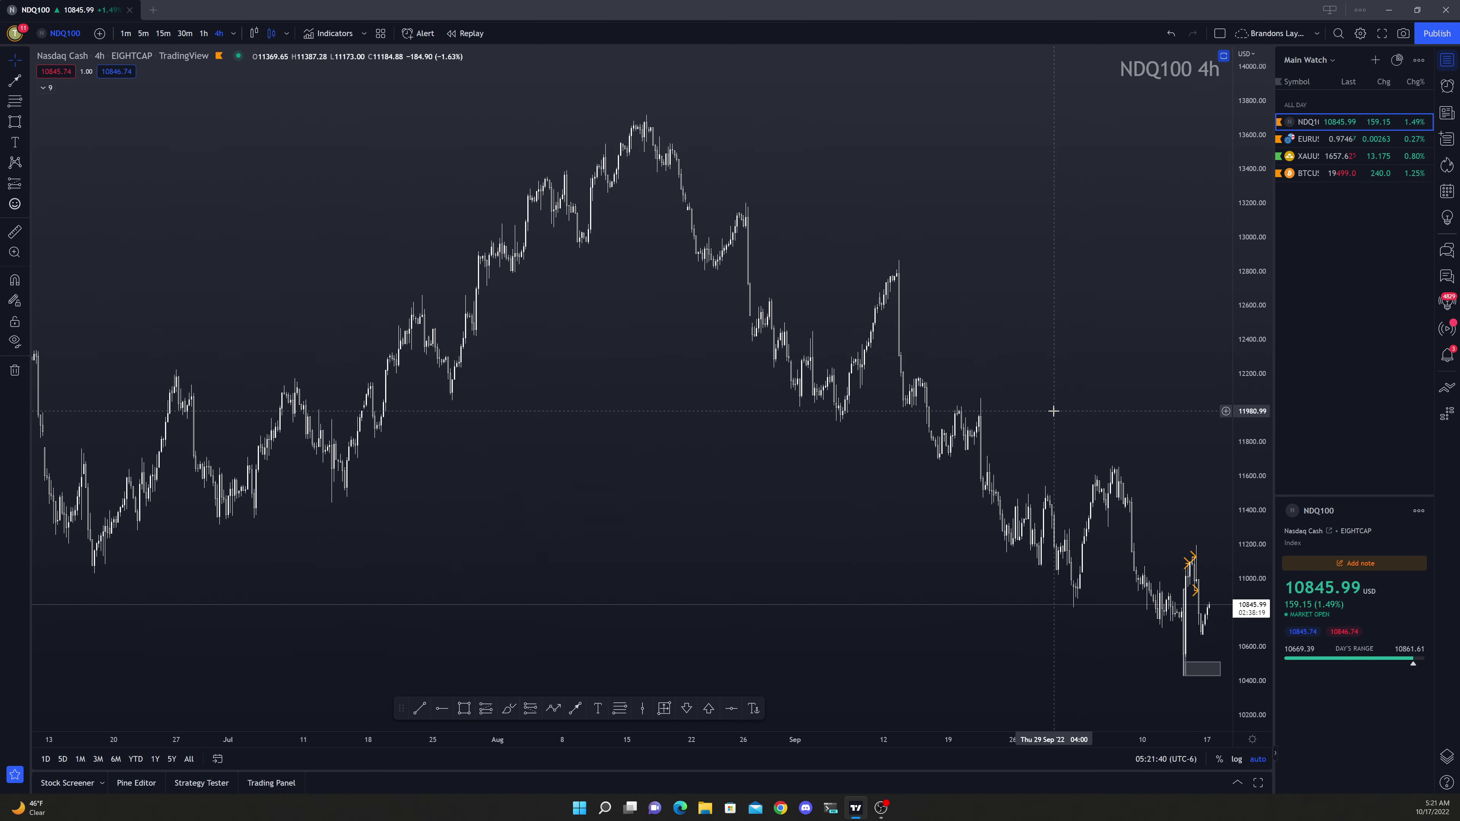
scroll(1054, 410, "down", 8)
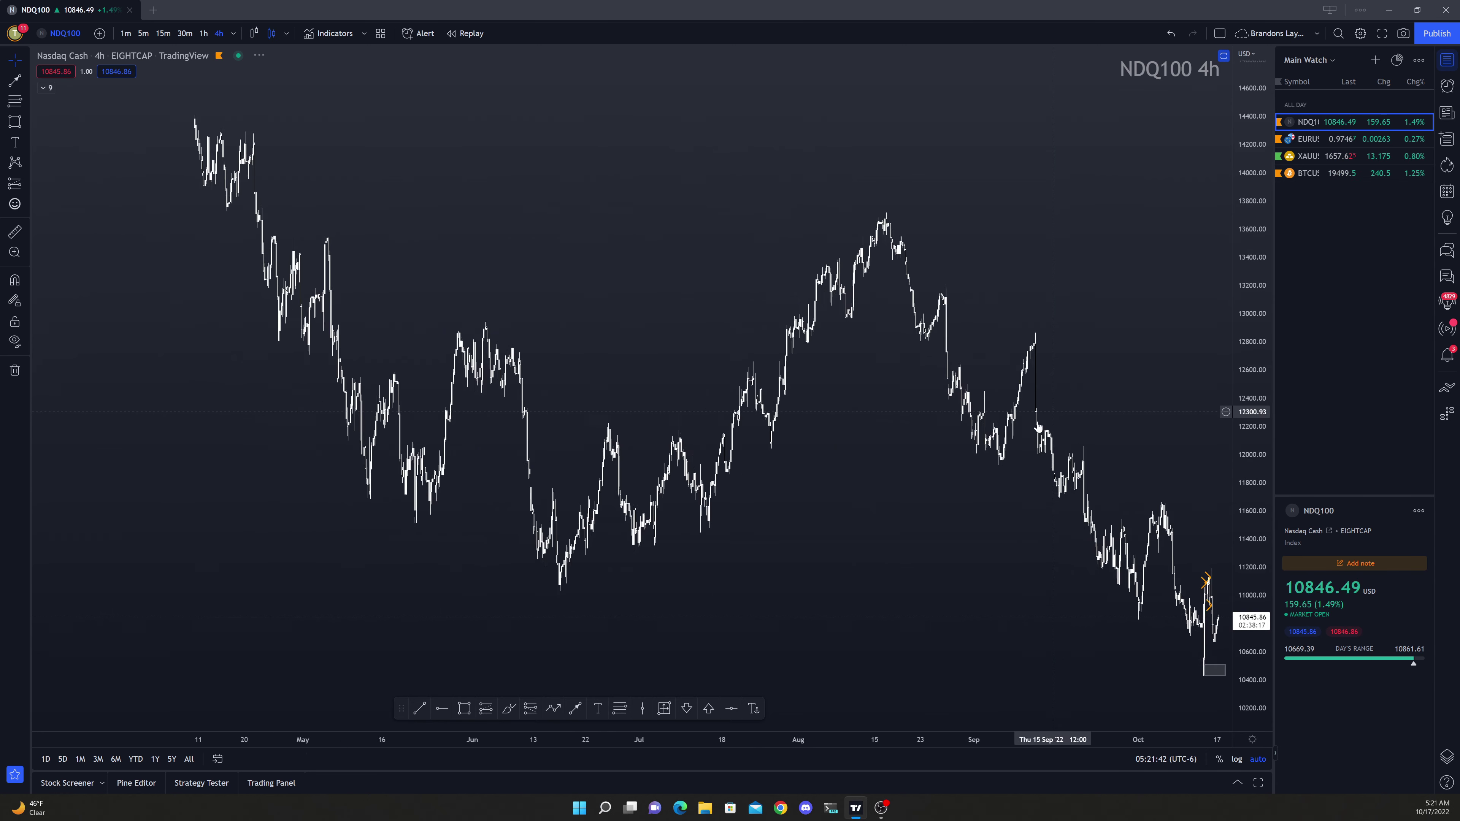
scroll(1033, 430, "down", 5)
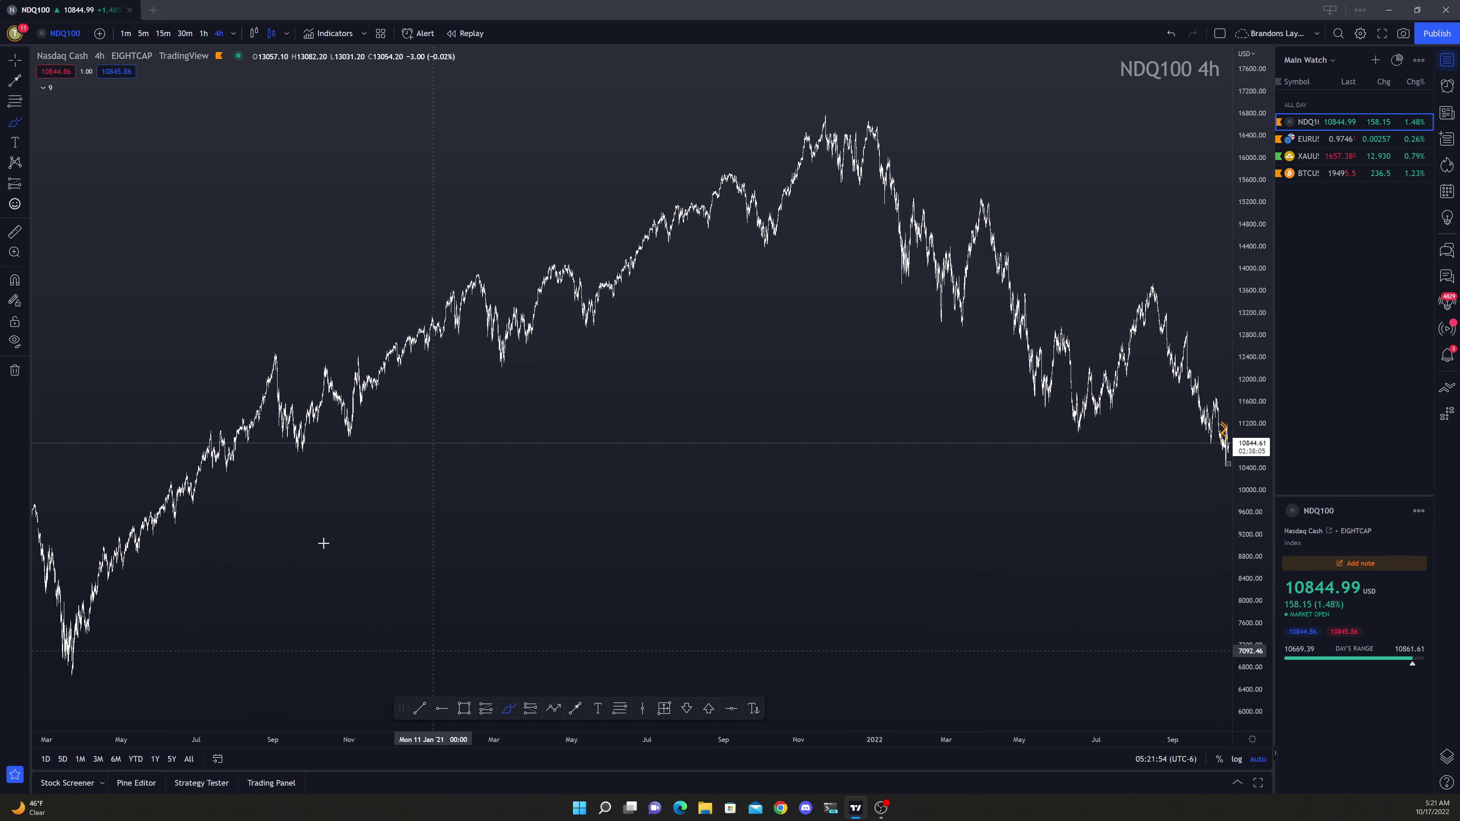
left_click_drag(234, 456, 217, 457)
key("ctrl+z")
key("Escape")
Pan toward the latest bars and rescale the price axis around recent prices
scroll(530, 451, "up", 4)
left_click_drag(742, 518, 446, 508)
scroll(447, 508, "up", 10)
left_click_drag(1259, 289, 1259, 477)
left_click_drag(673, 375, 1043, 280)
scroll(811, 338, "up", 5)
scroll(810, 339, "up", 4)
left_click_drag(510, 316, 752, 299)
scroll(735, 300, "up", 3)
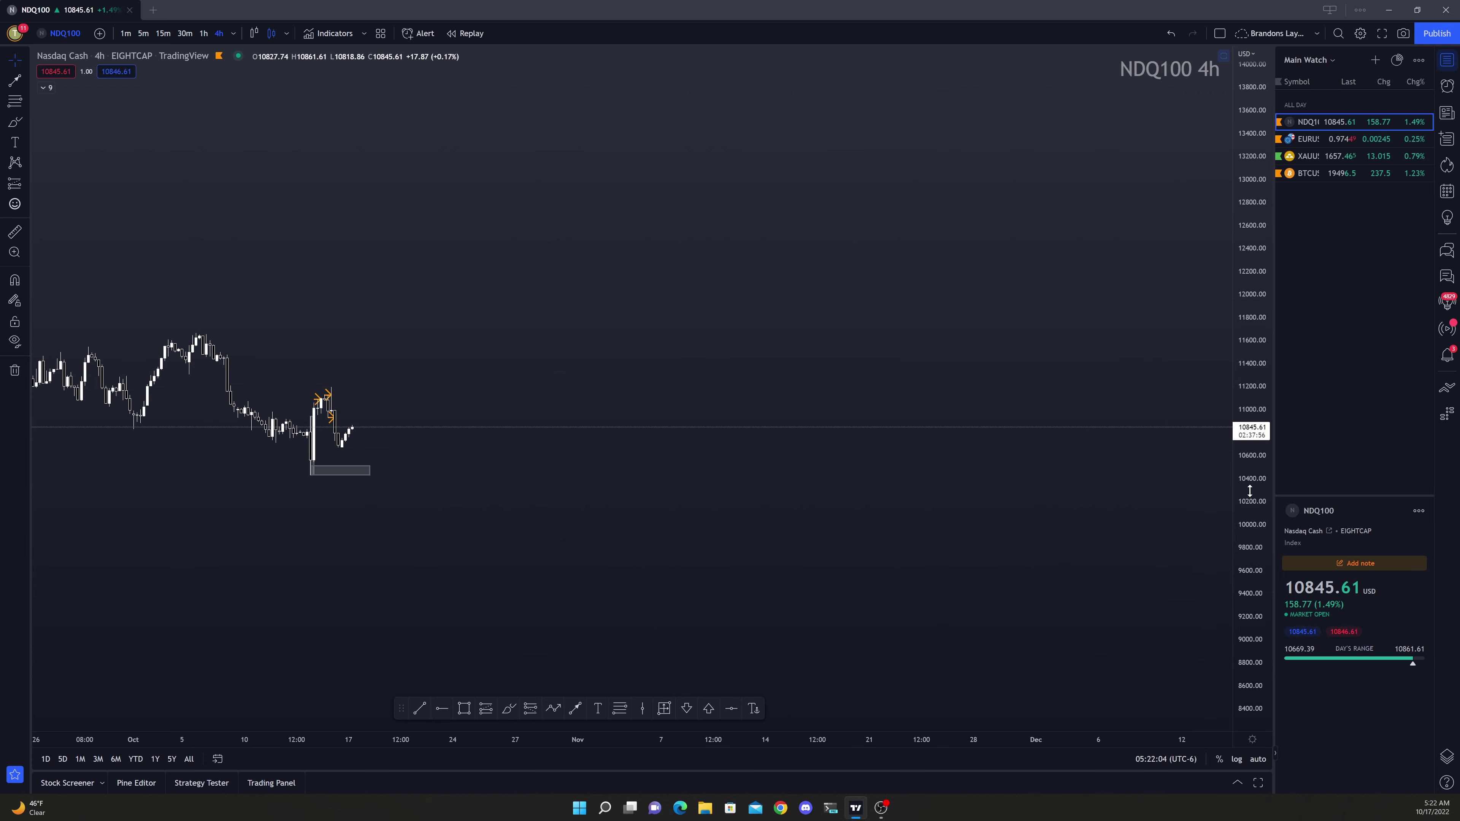
left_click_drag(1249, 493, 1249, 374)
scroll(775, 274, "up", 3)
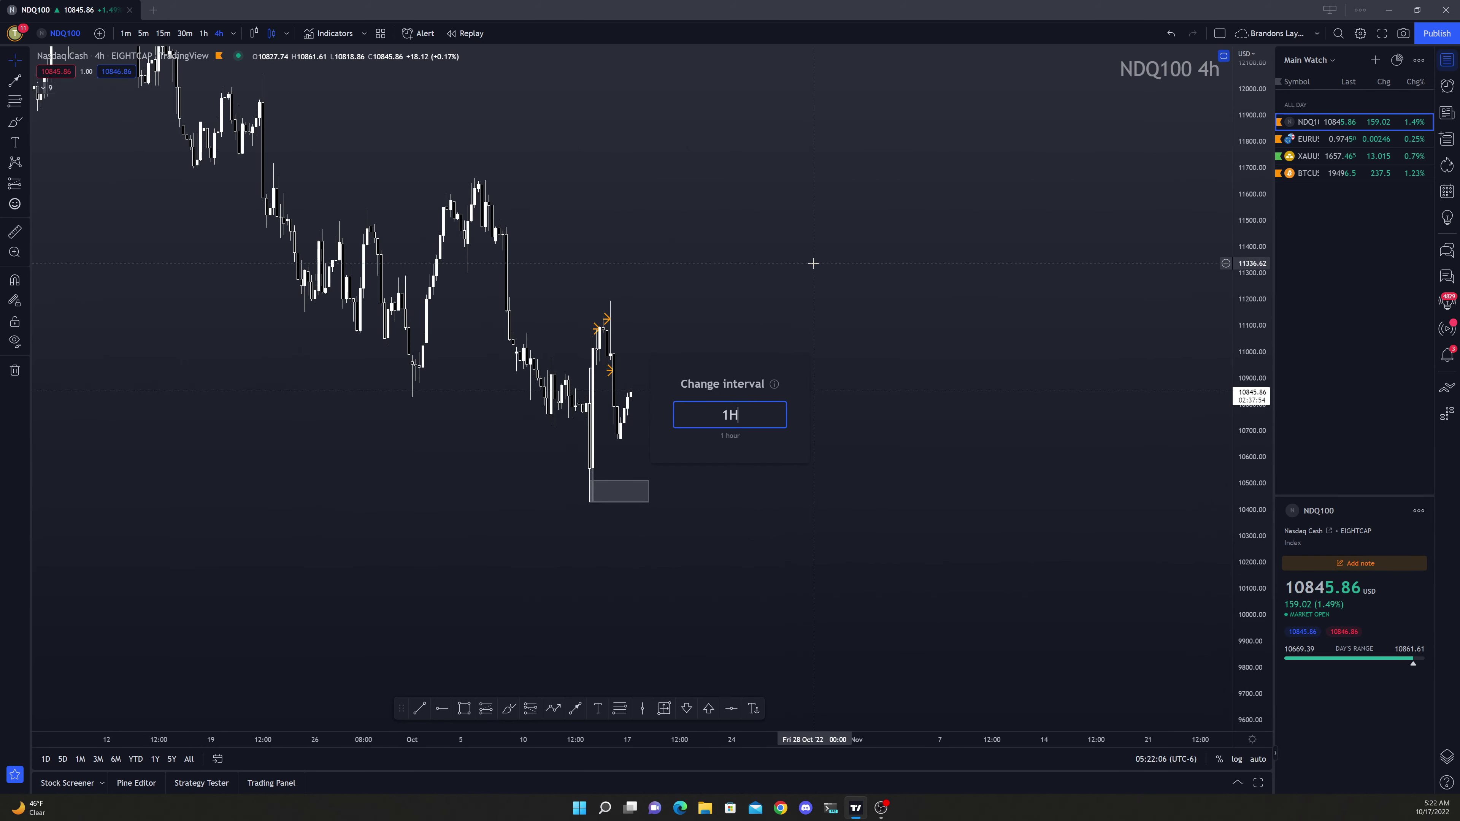
Apply the 1H interval, then switch NDQ100 to 30-minute candles and recenter the chart
key("Return")
scroll(598, 352, "up", 1)
type("30")
key("Return")
scroll(520, 331, "down", 2)
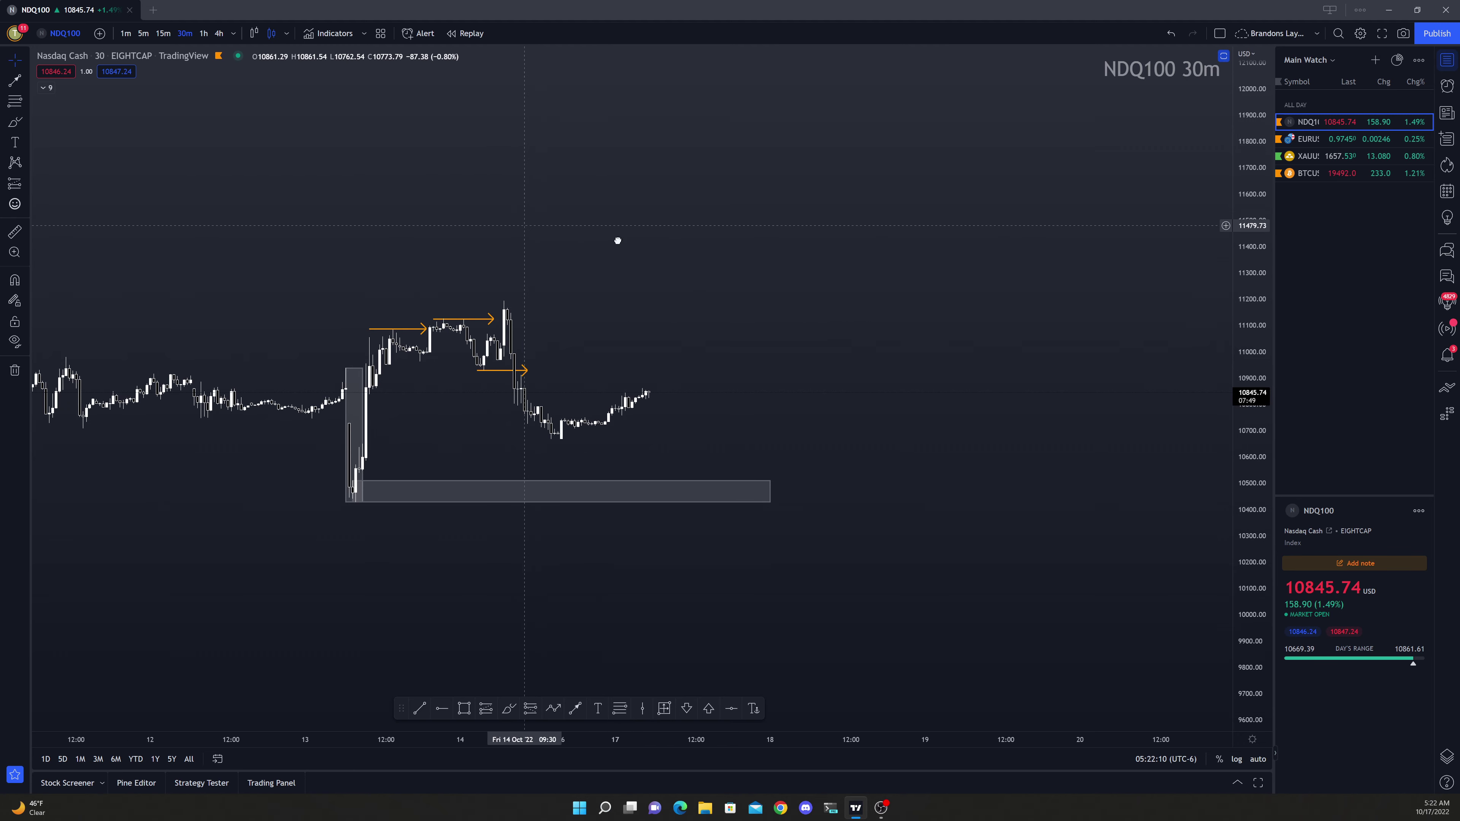
left_click_drag(584, 237, 727, 284)
scroll(724, 294, "up", 2)
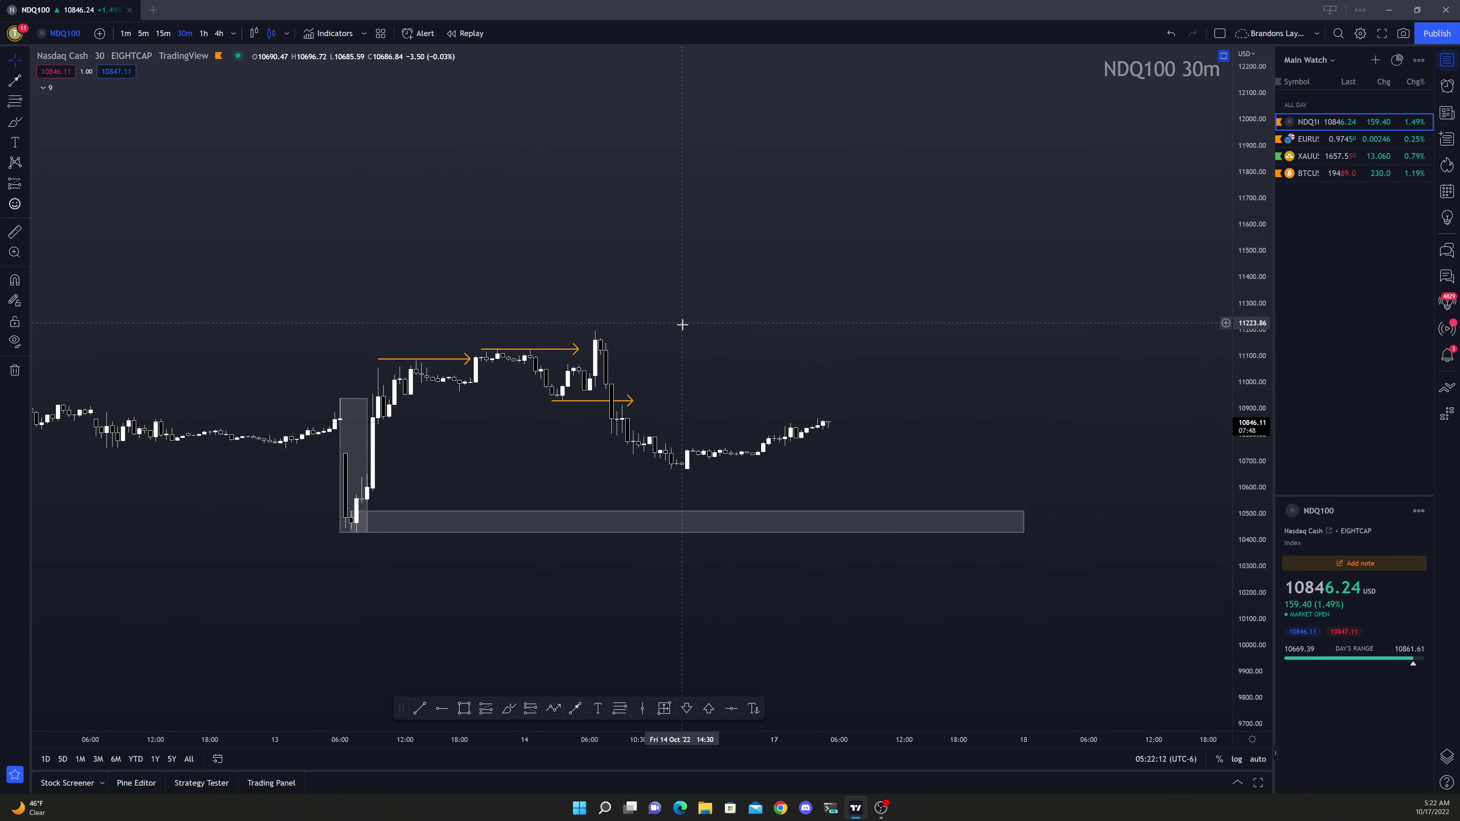
Draw a gray supply rectangle from the 14 Oct spike top to the chart's right edge
left_click(464, 708)
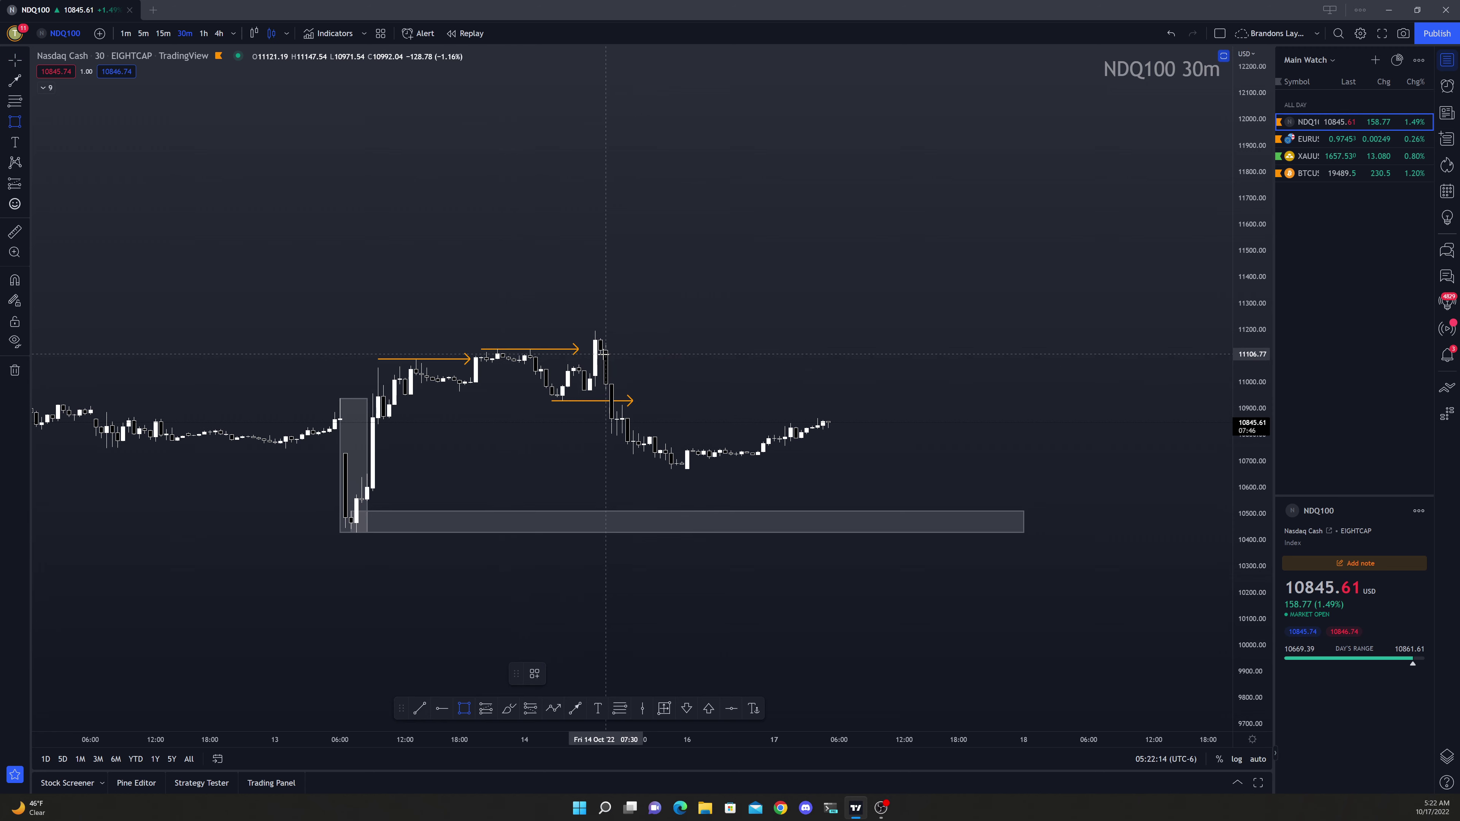
left_click(601, 355)
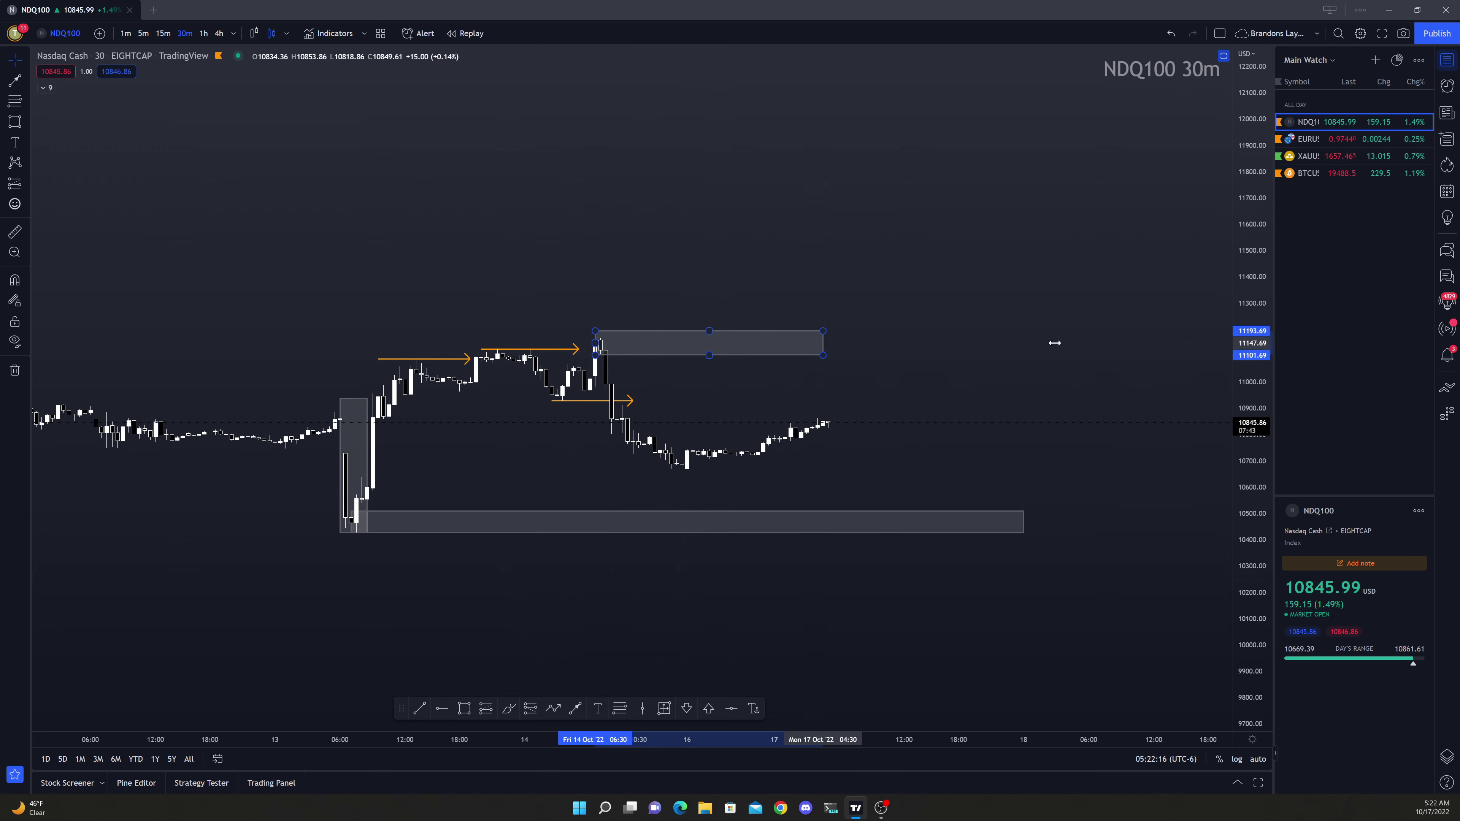
left_click(1229, 331)
left_click(907, 266)
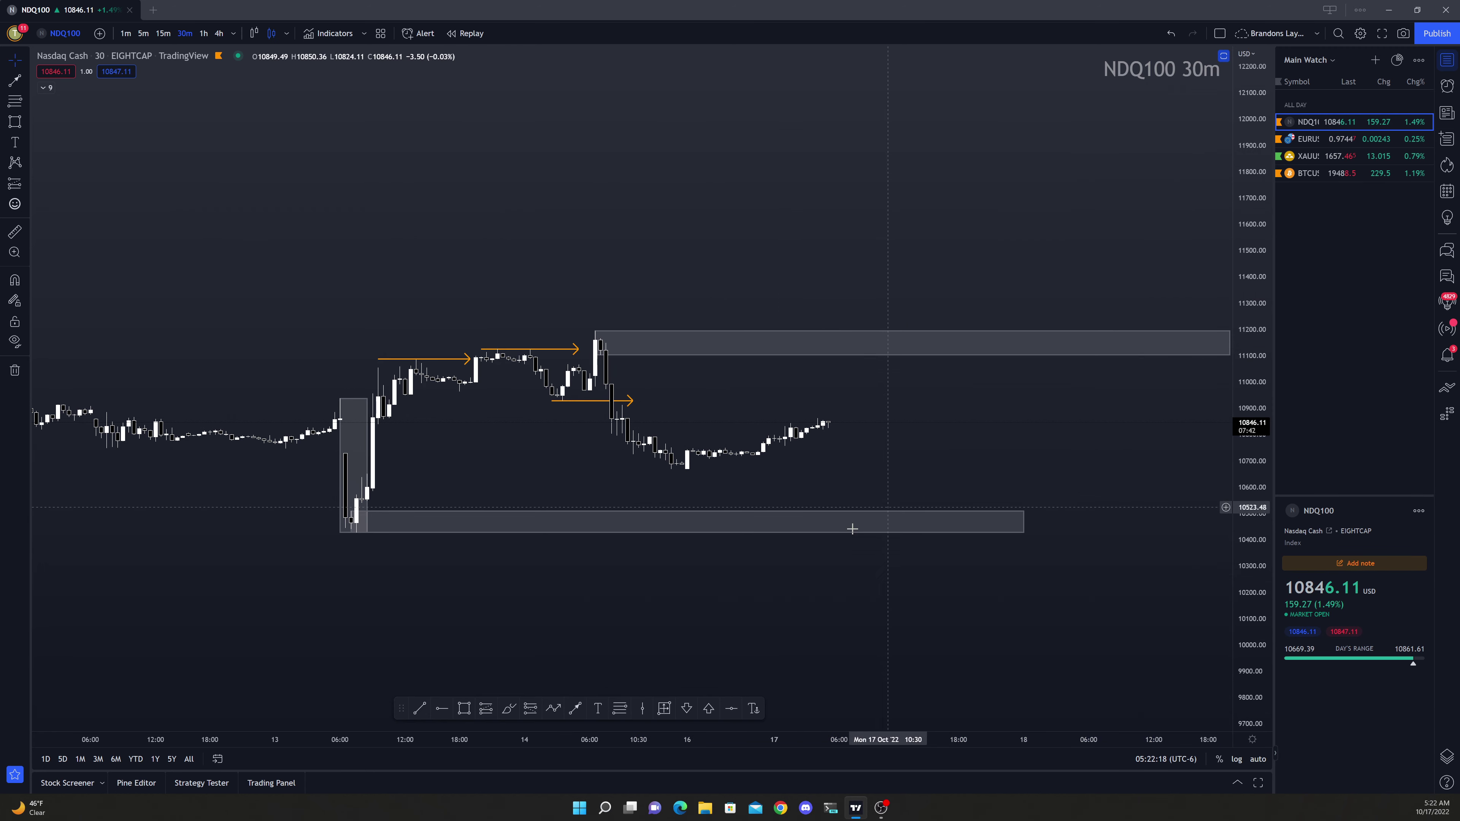
Extend the lower demand zone further to the right
left_click_drag(1025, 522, 1196, 520)
left_click(1087, 467)
scroll(1070, 467, "up", 1)
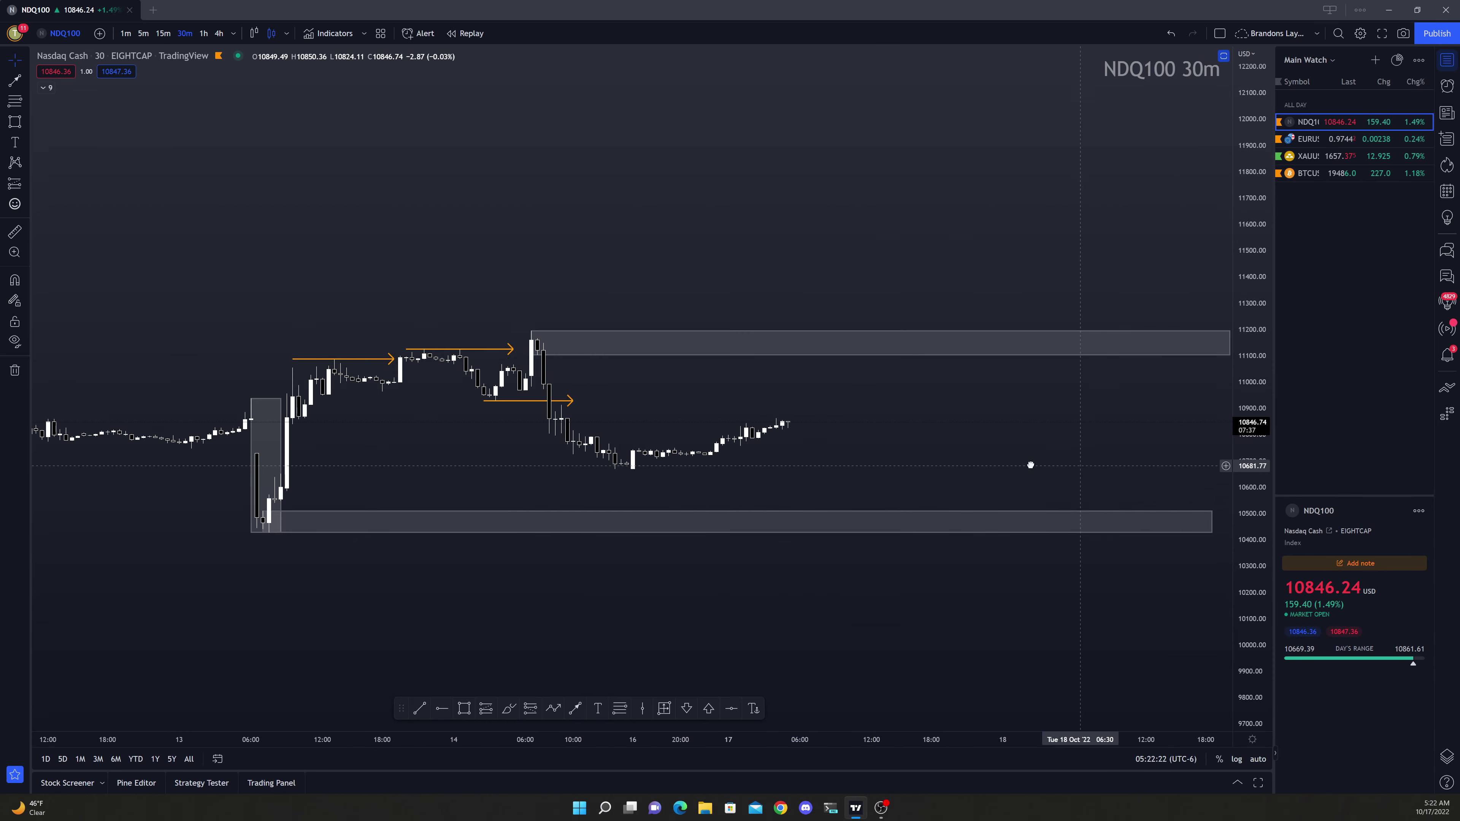
left_click_drag(1070, 467, 873, 458)
scroll(889, 458, "down", 5)
Switch NDQ100 to 15-minute candles and pan the chart left
left_click(162, 32)
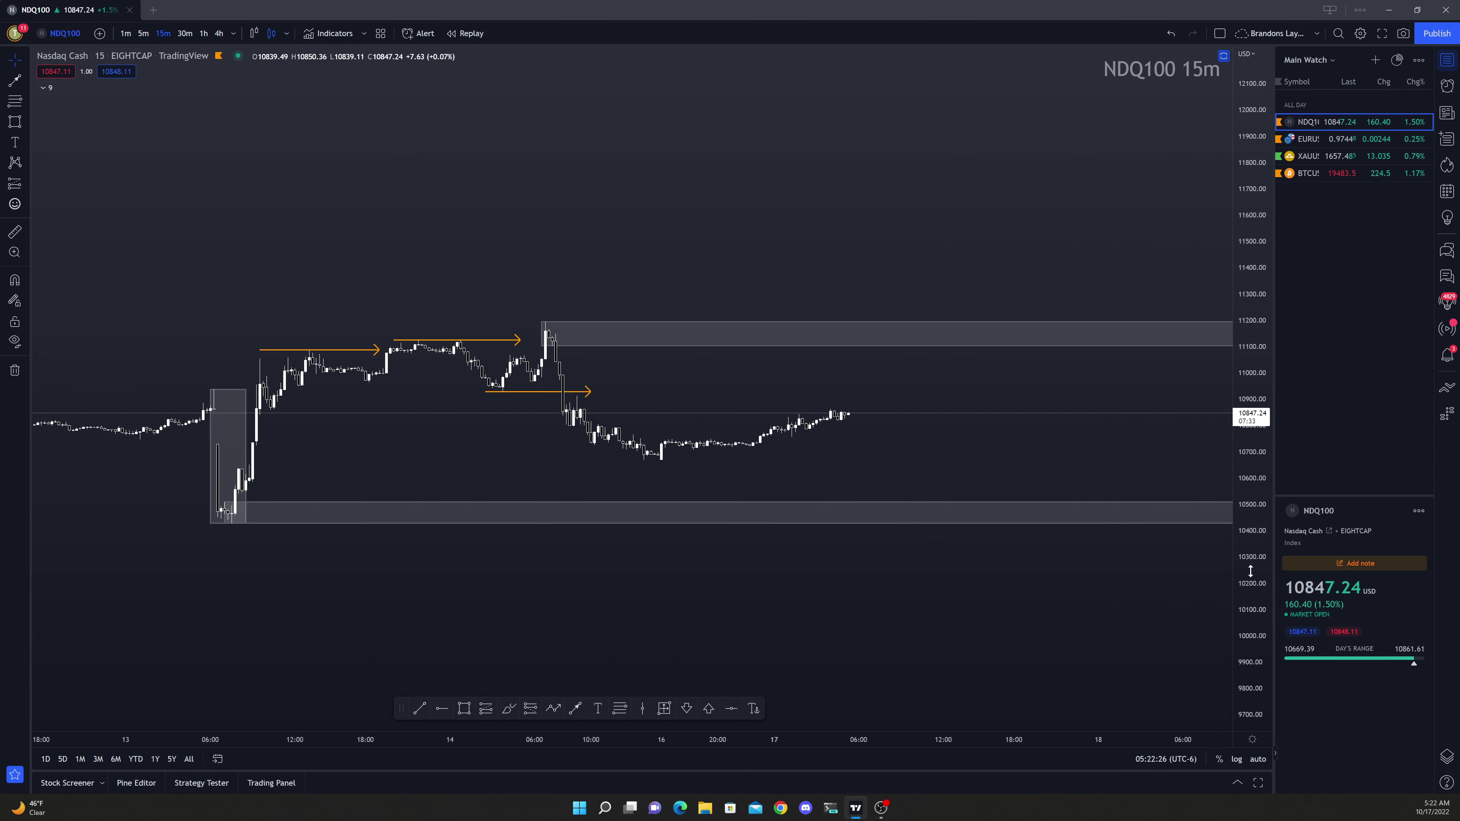
scroll(1070, 402, "down", 3)
left_click_drag(808, 368, 744, 377)
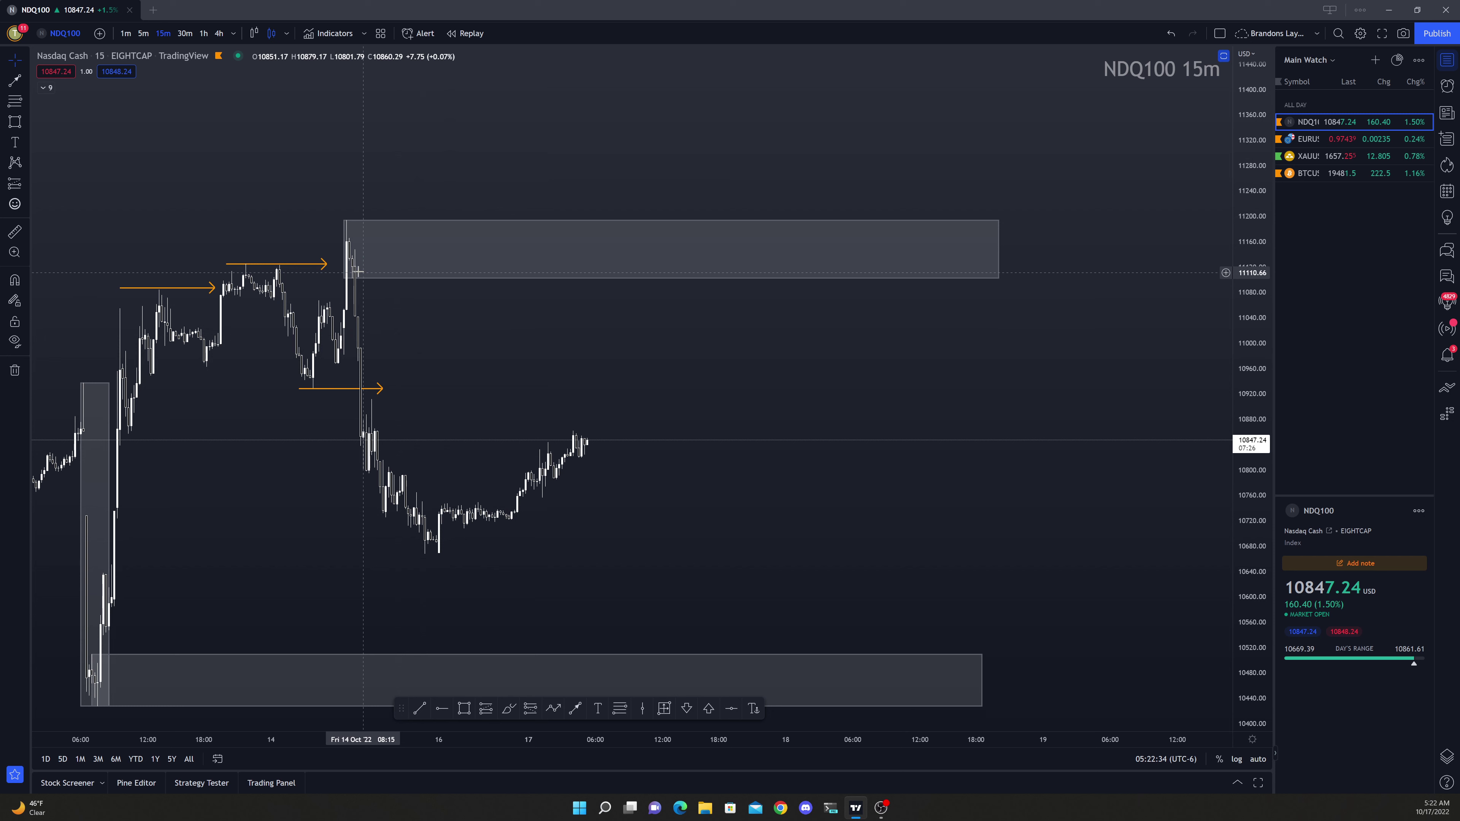
Raise the supply zone's lower edge to about 11130
left_click_drag(344, 279, 343, 261)
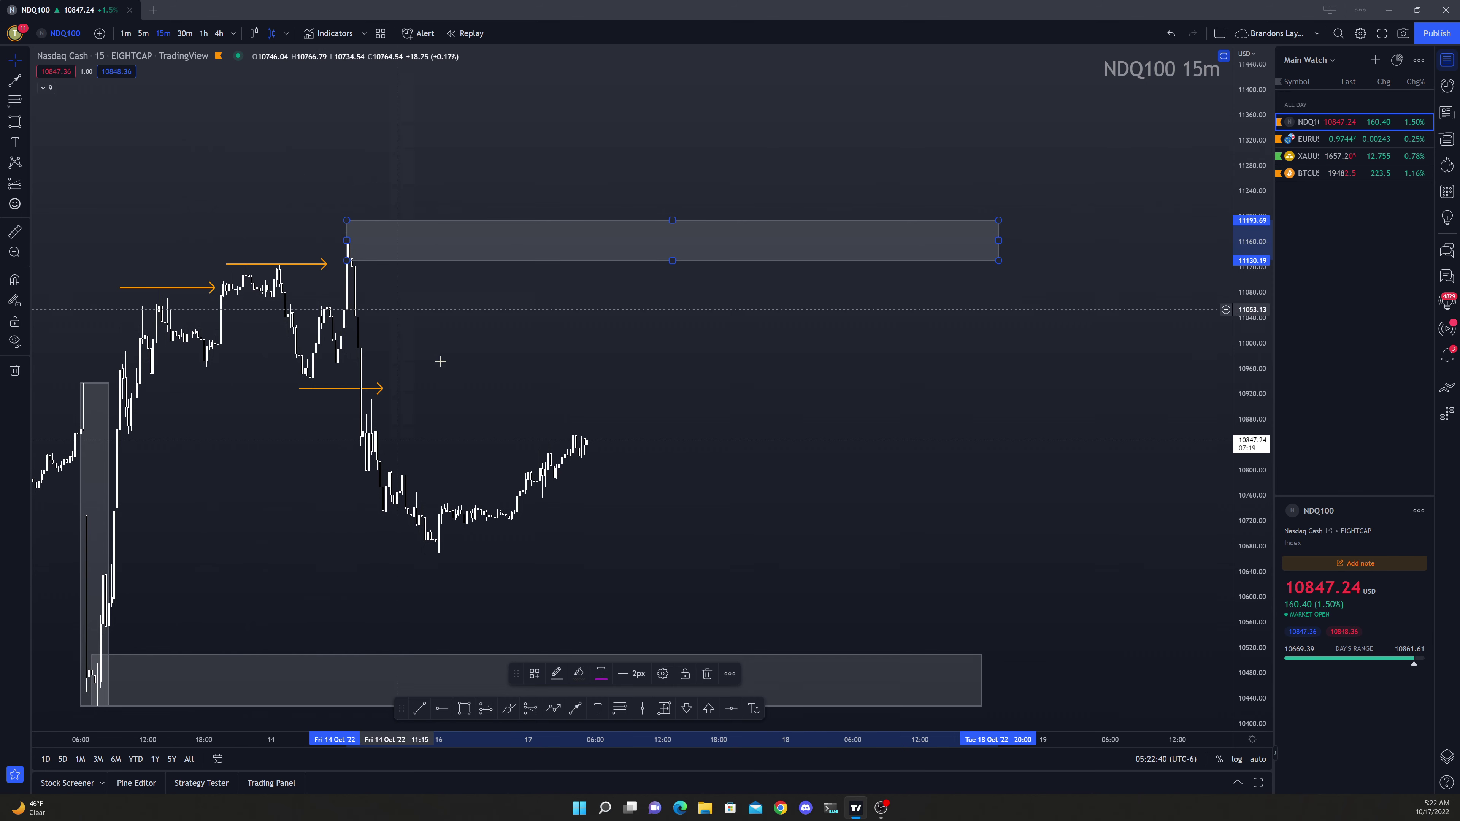
left_click(597, 376)
left_click(441, 709)
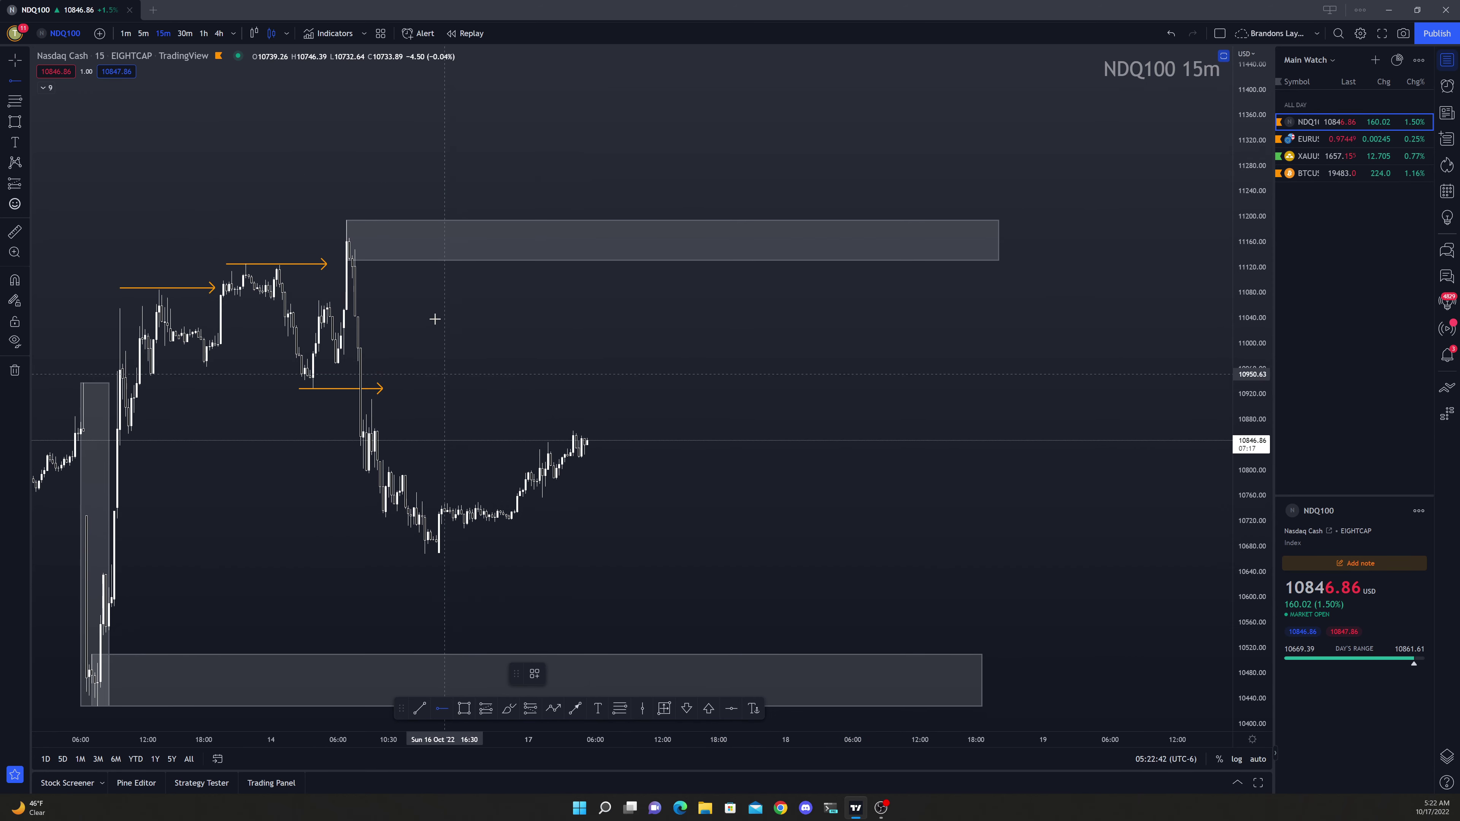
Place a horizontal ray at 11130.44 and create its Supply Zone crossing alert with the pasted webhook message
left_click(402, 260)
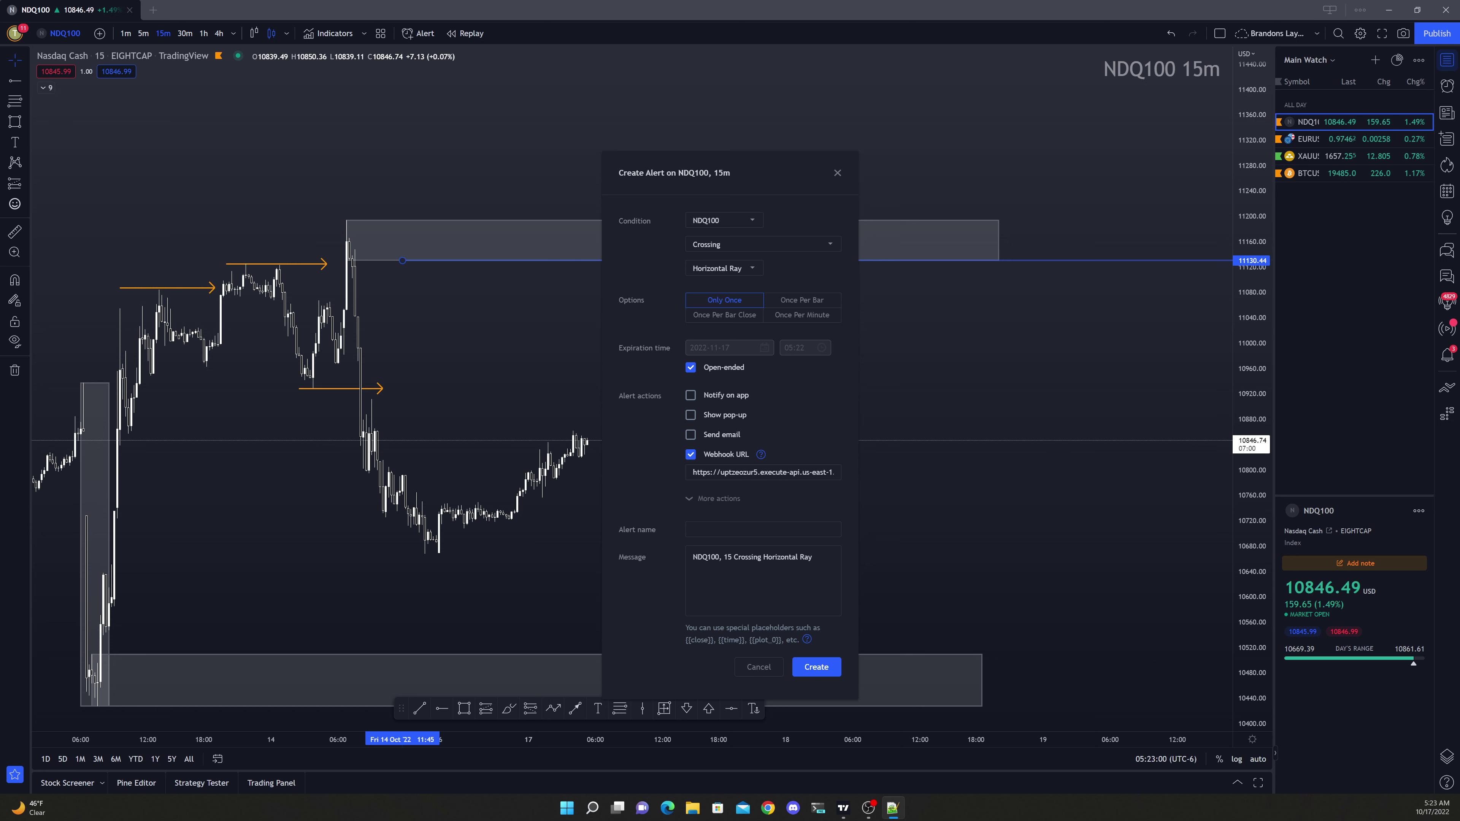
left_click(788, 569)
key("ctrl+a")
type("Alert! Supply Zone {{interval}} Pair: {{ticker}} Price: {{close}} Exchange: {{exchange}} Timeframe: {{interval}}")
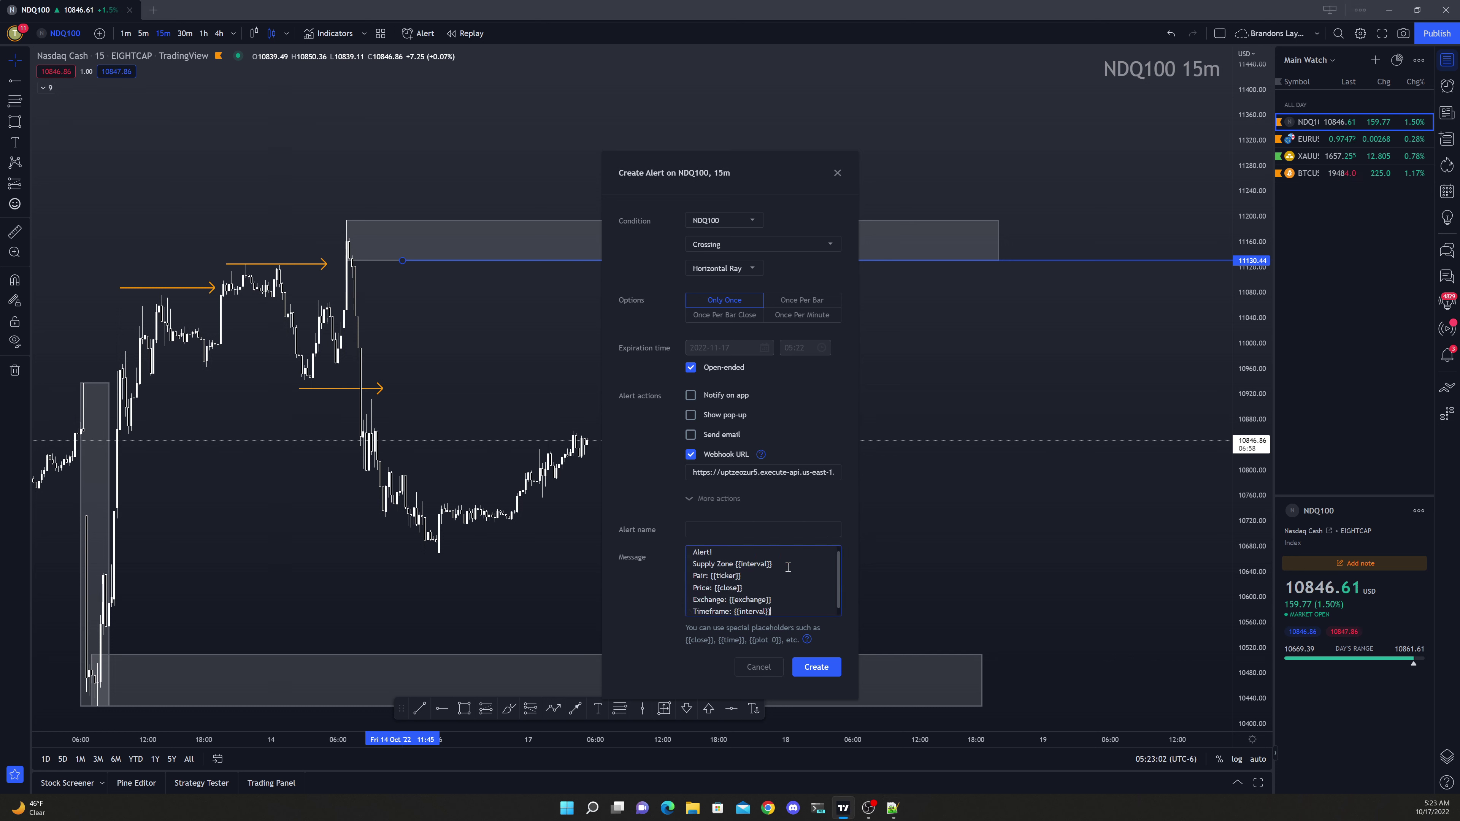
left_click(557, 411)
scroll(483, 362, "up", 1)
Add a horizontal ray at 10510.10 on the demand zone top with a Demand Zone crossing alert
left_click_drag(478, 350, 473, 324)
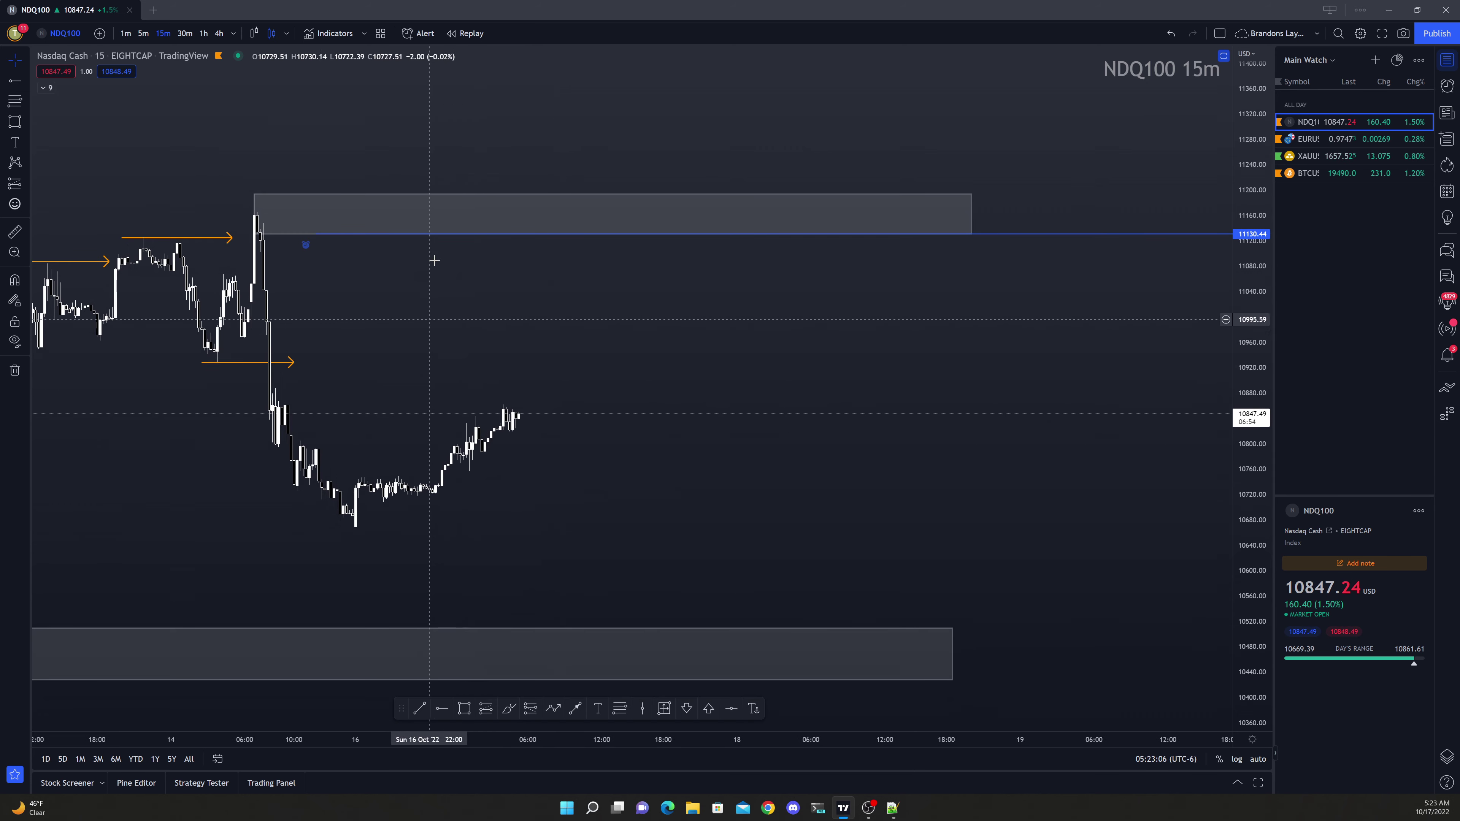
left_click_drag(493, 374, 498, 335)
left_click(442, 711)
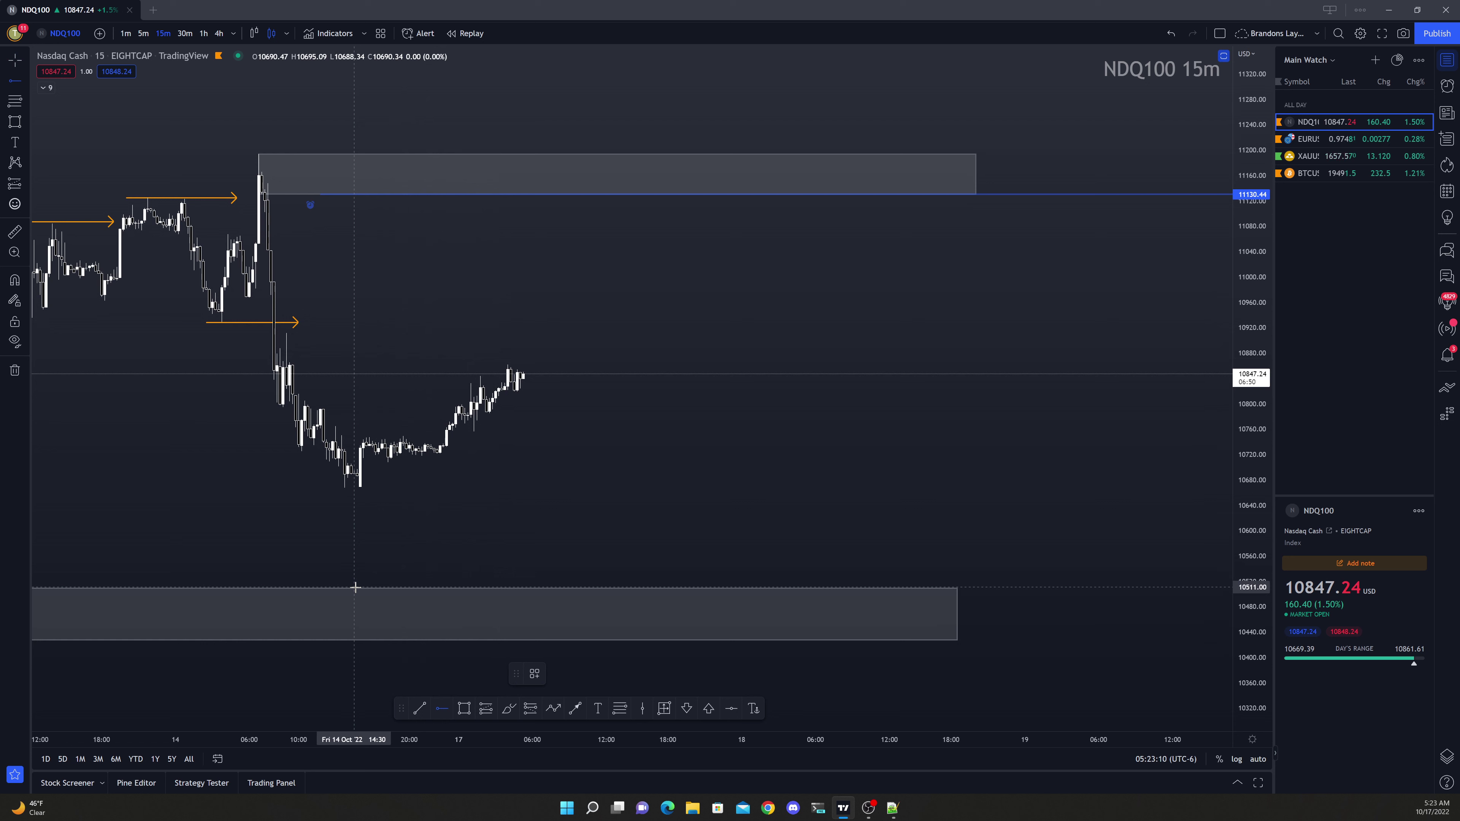
left_click(355, 587)
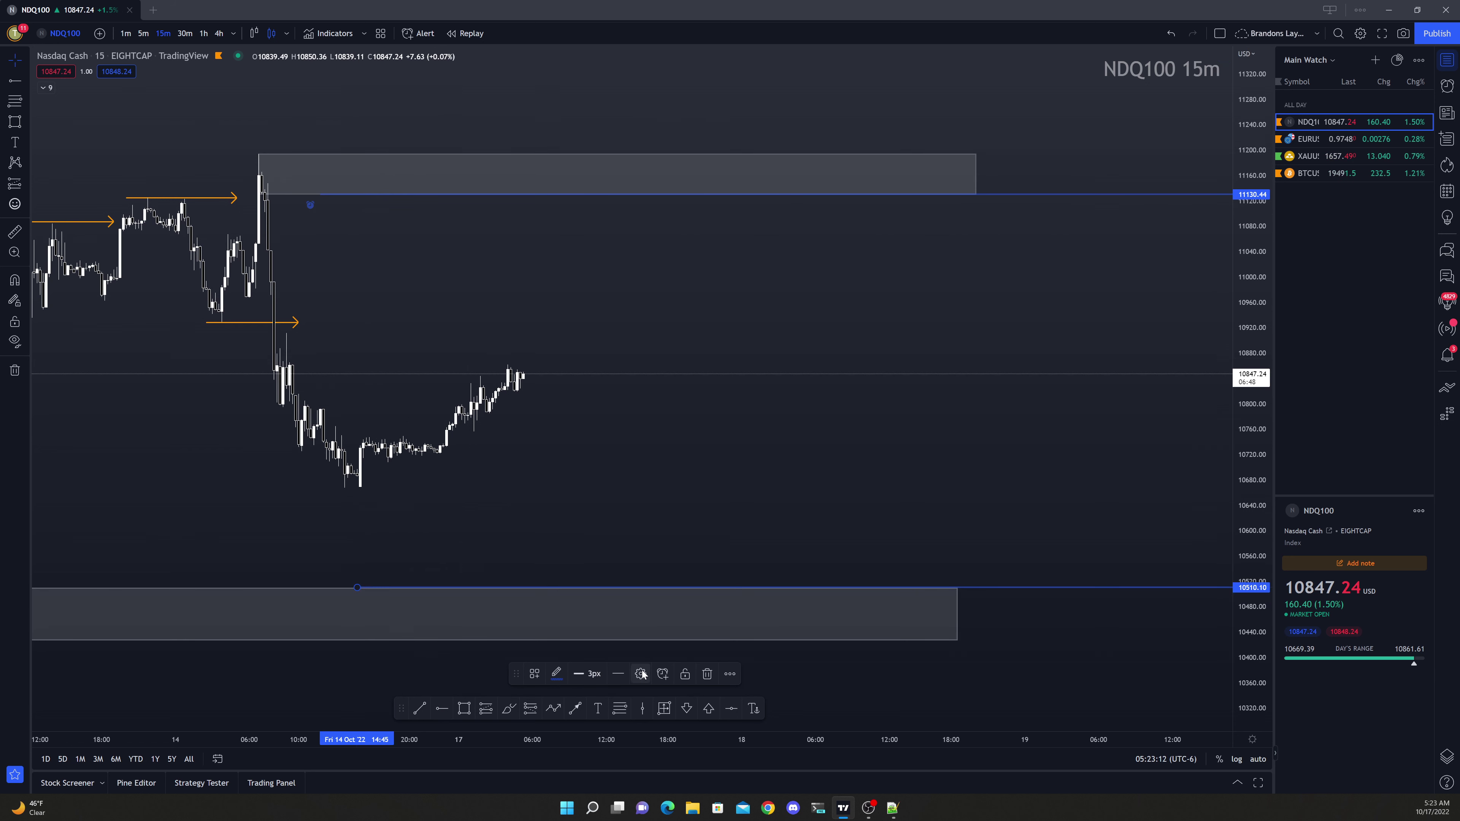
left_click(658, 673)
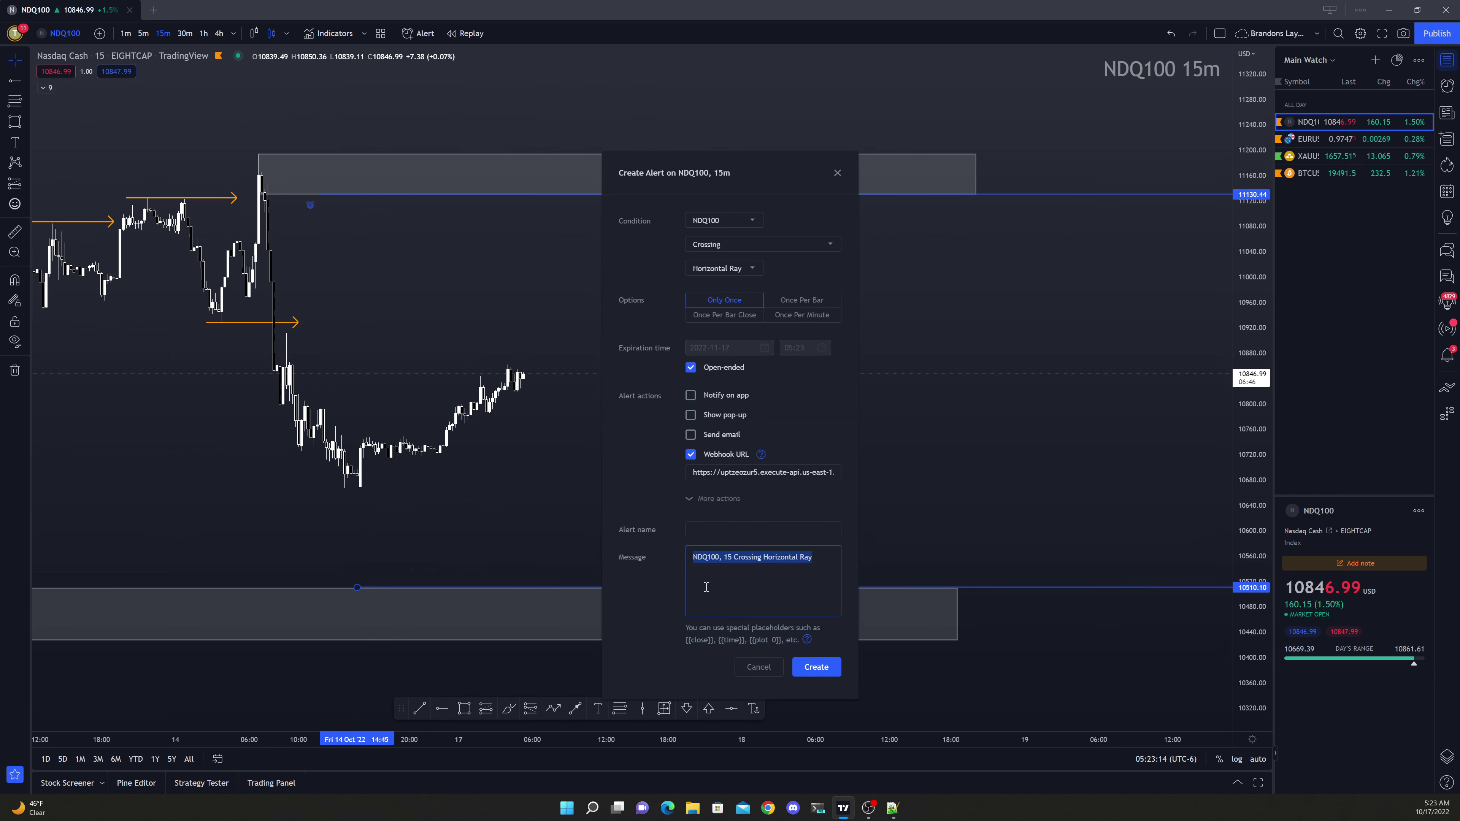
type("Alert! Supply Zone {{interval}} Pair: {{ticker}} Price: {{close}} Exchange: {{exchange}} Timeframe: {{interval}}")
type("De")
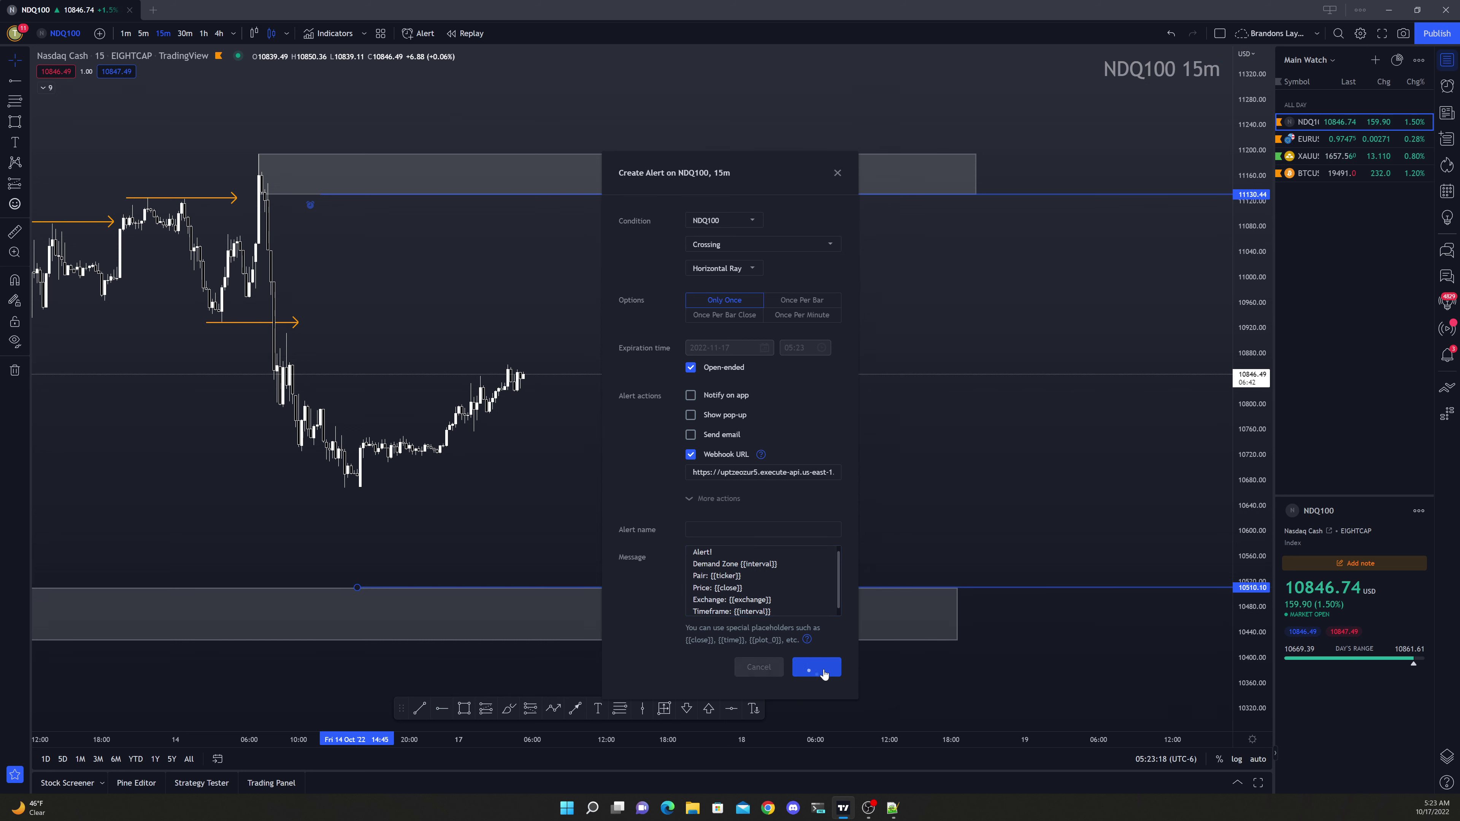
scroll(713, 351, "down", 3)
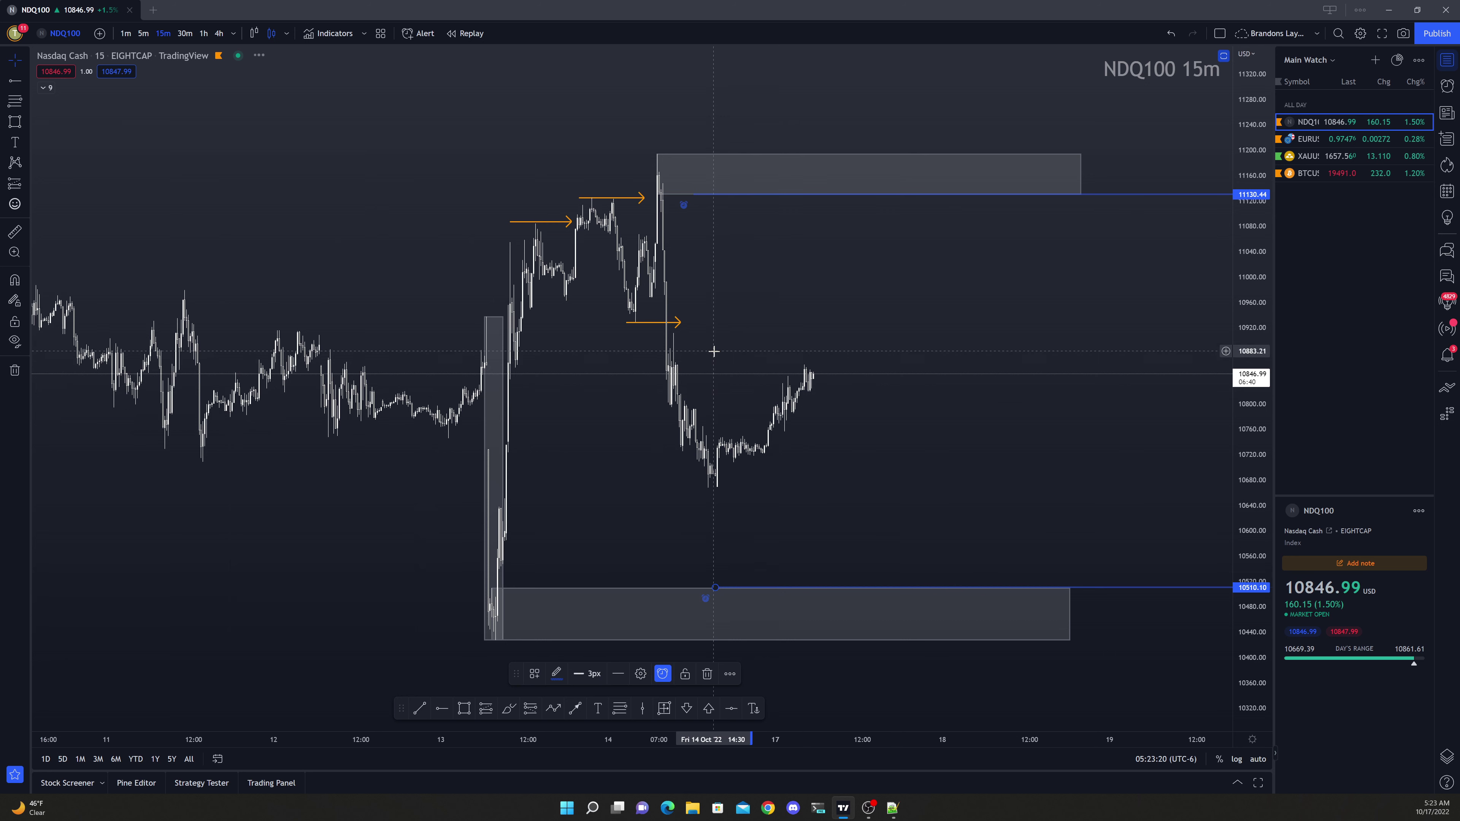
Switch NDQ100 to weekly candles, sketching and undoing green freehand marks around the 2020 lows
type("1W")
key("Return")
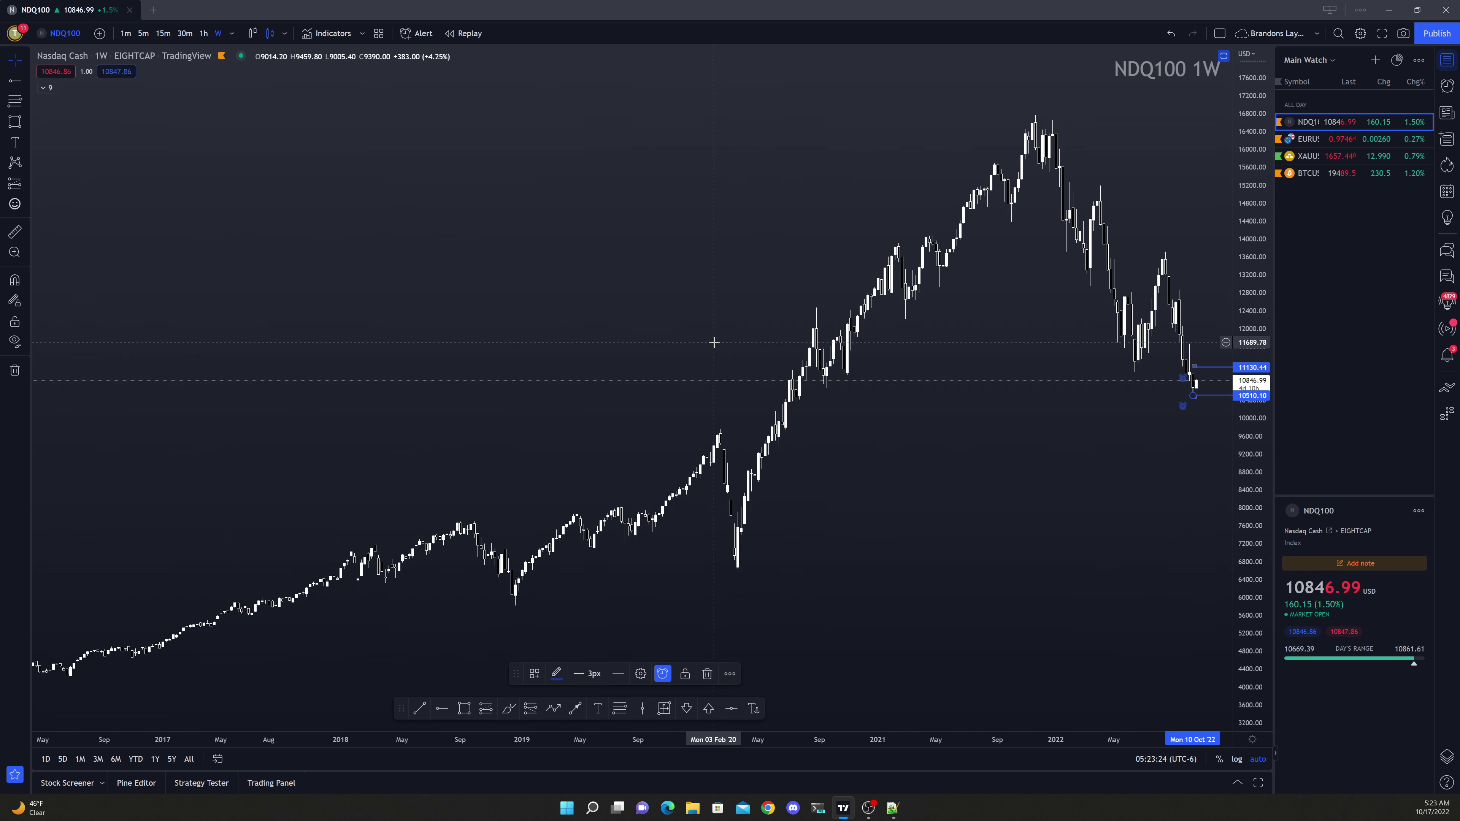
scroll(770, 333, "up", 5)
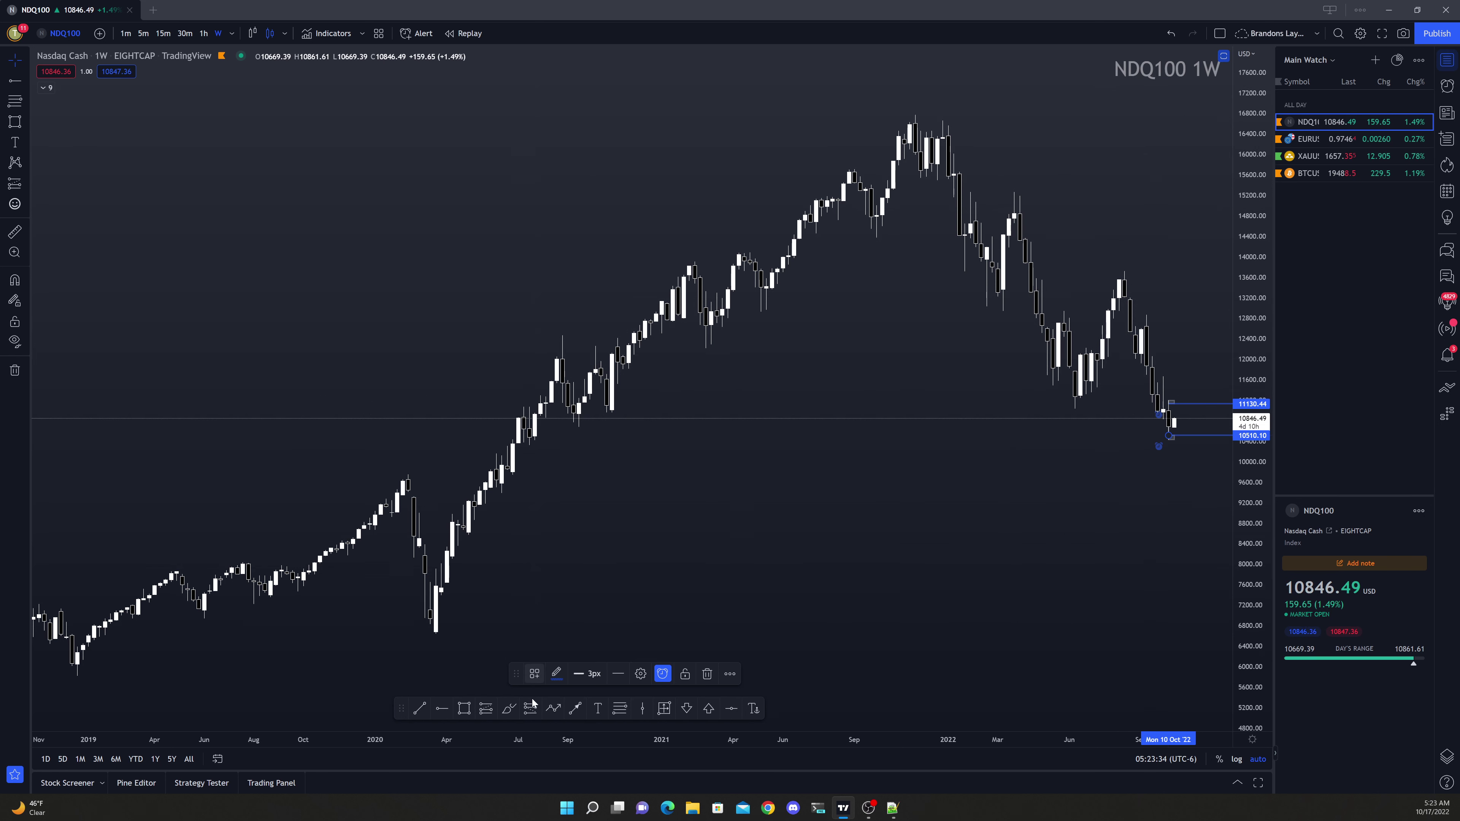
left_click(512, 709)
left_click_drag(547, 420, 551, 425)
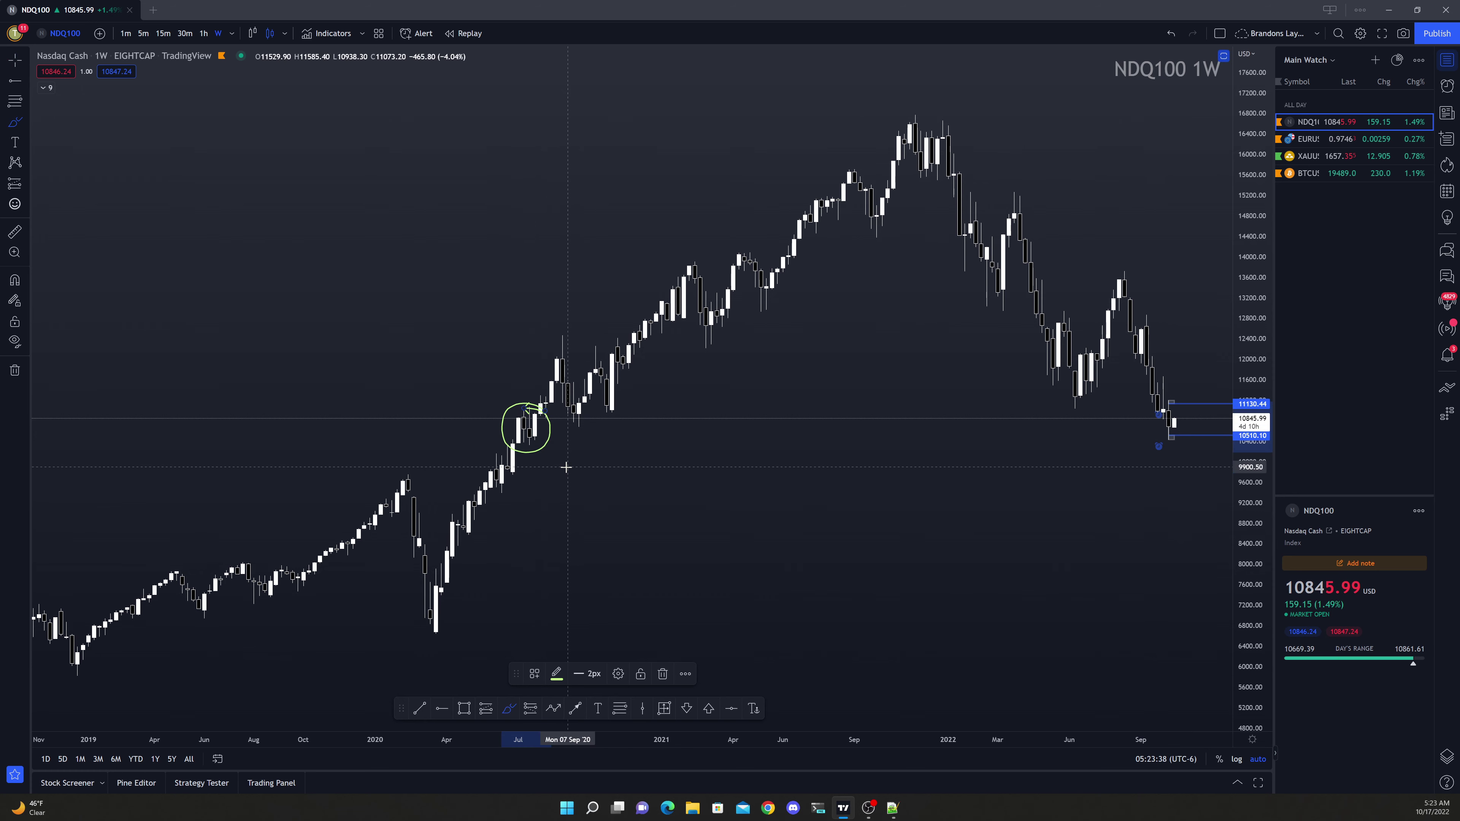
key("ctrl+z")
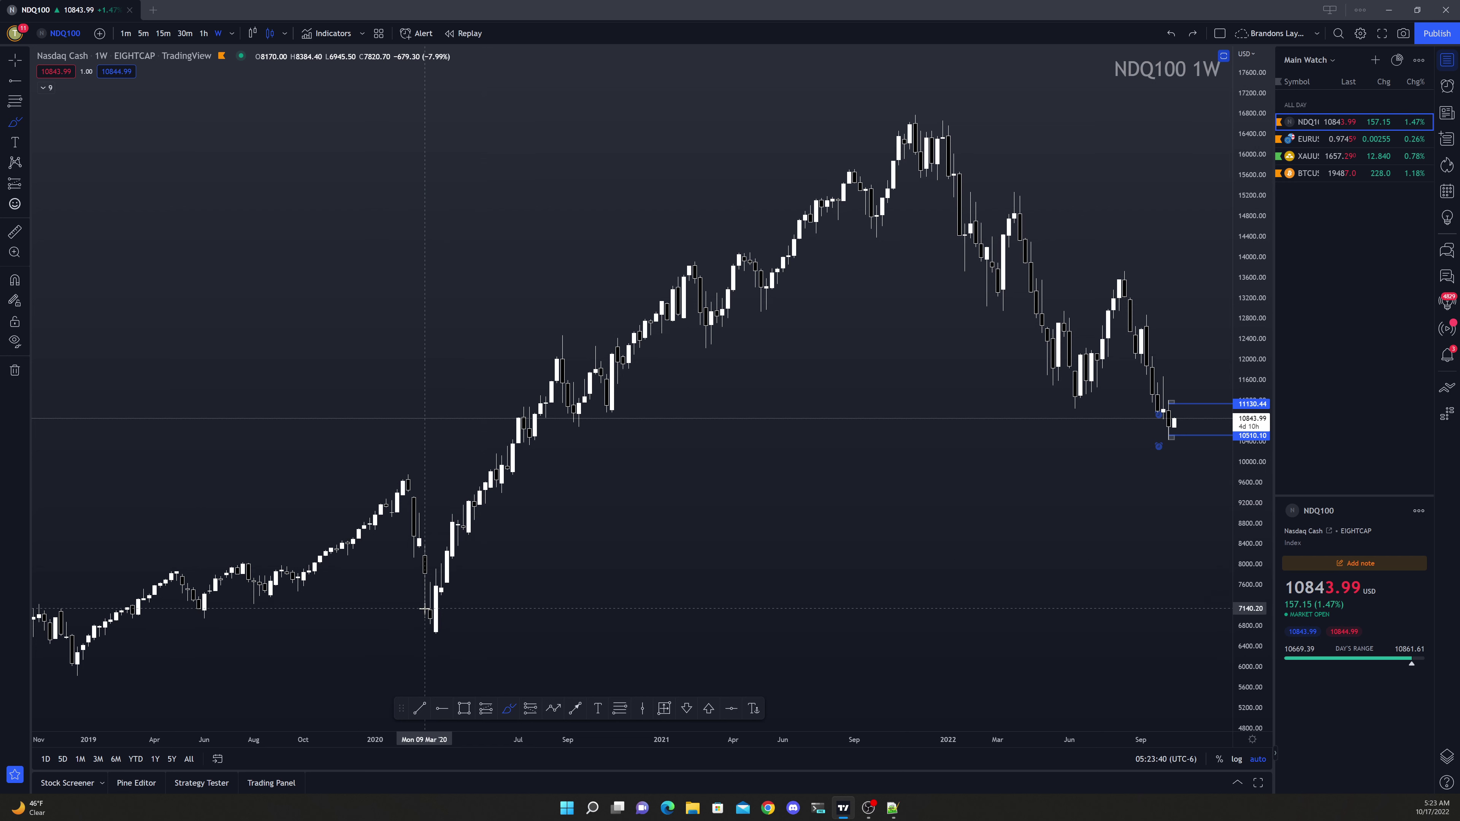
mouse_move(459, 575)
left_mouse_down()
mouse_move(437, 633)
mouse_move(463, 583)
left_mouse_up()
key("ctrl+z")
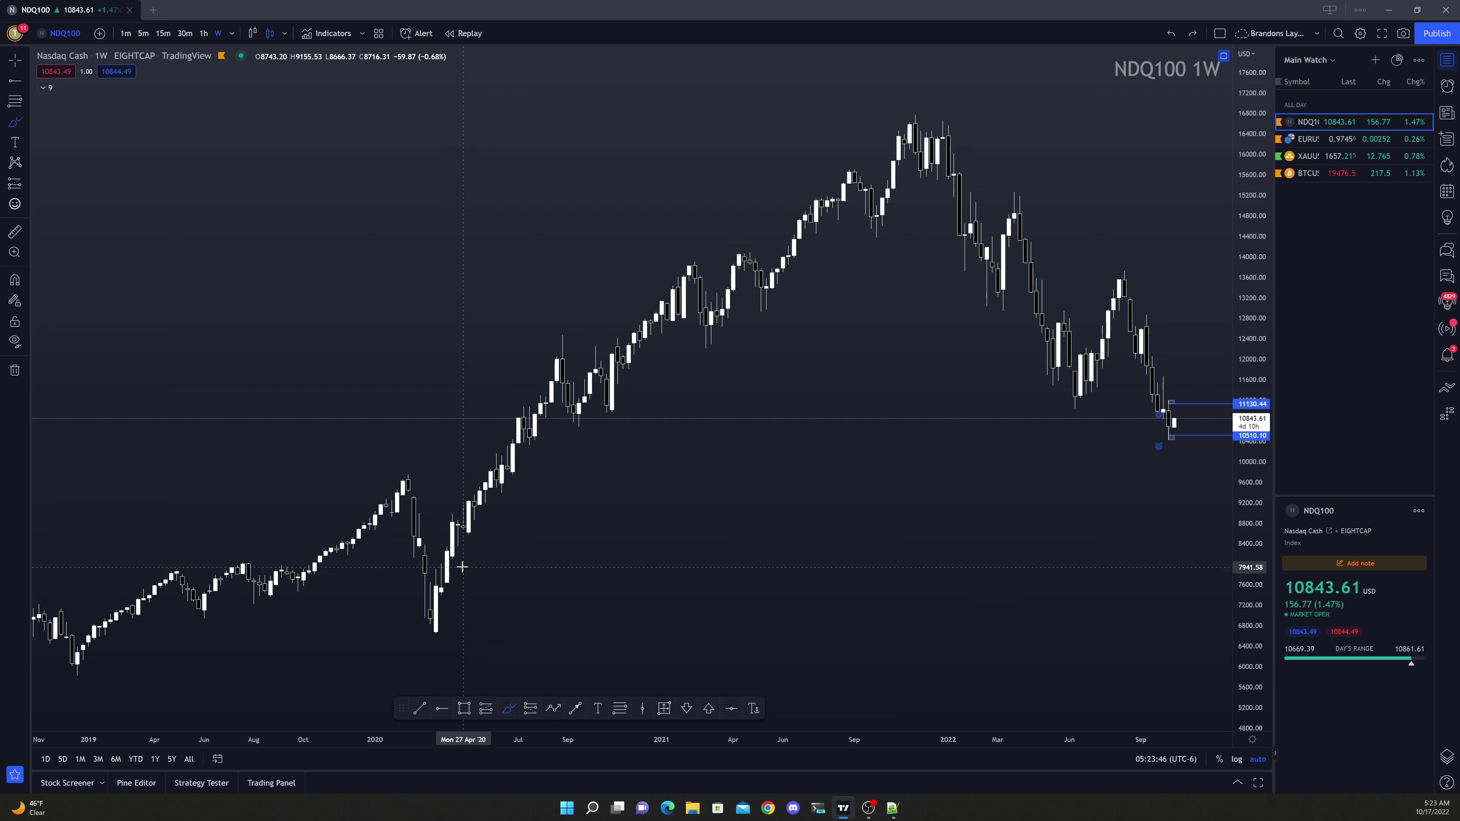
mouse_move(460, 562)
left_mouse_down()
mouse_move(404, 575)
mouse_move(430, 638)
left_mouse_up()
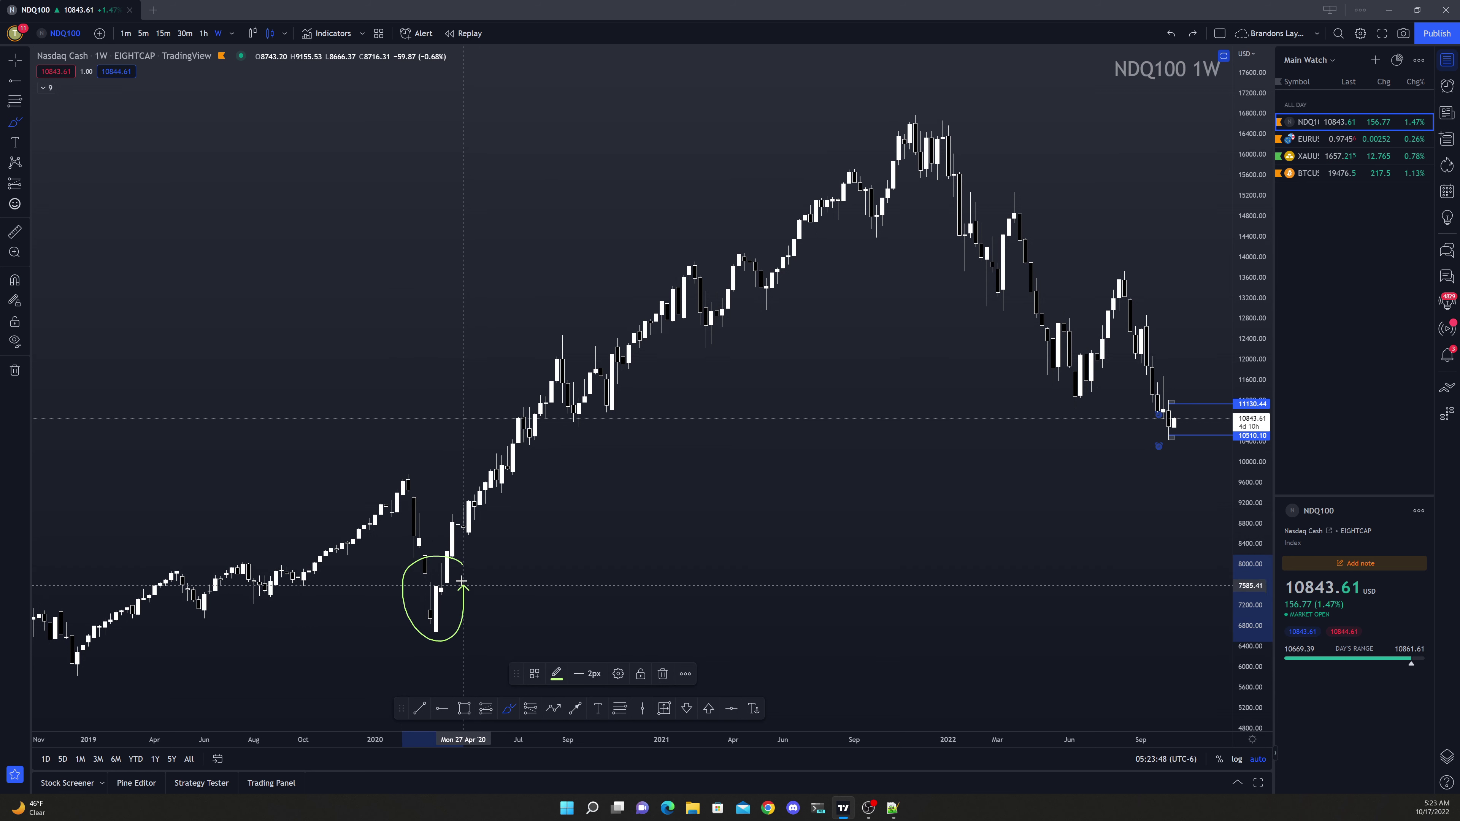
key("ctrl+z")
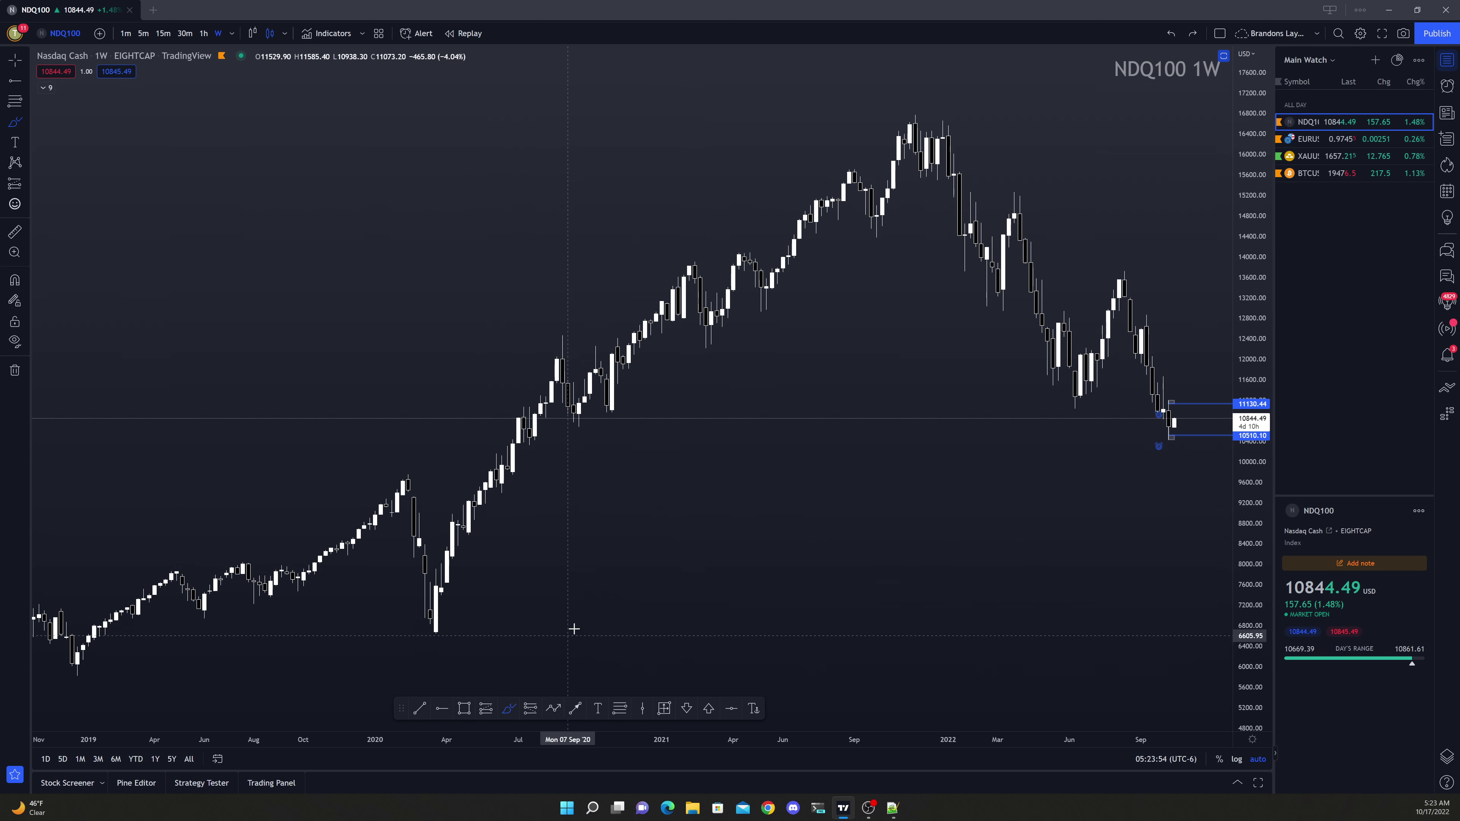
Compress the price scale and pan so the 11130.44 and 10510.10 rays sit near the latest candles
scroll(665, 532, "up", 1)
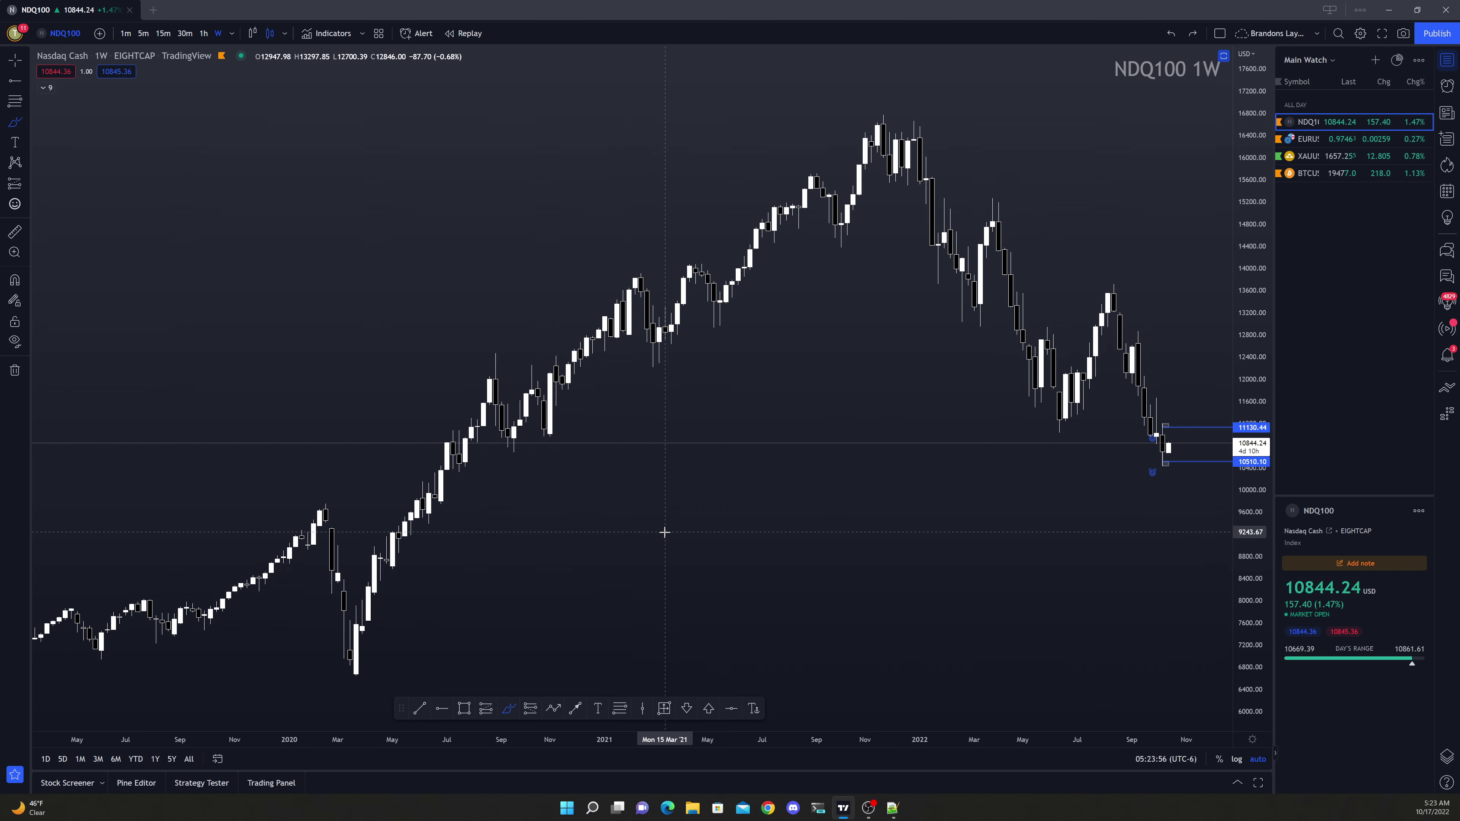
scroll(686, 519, "up", 2)
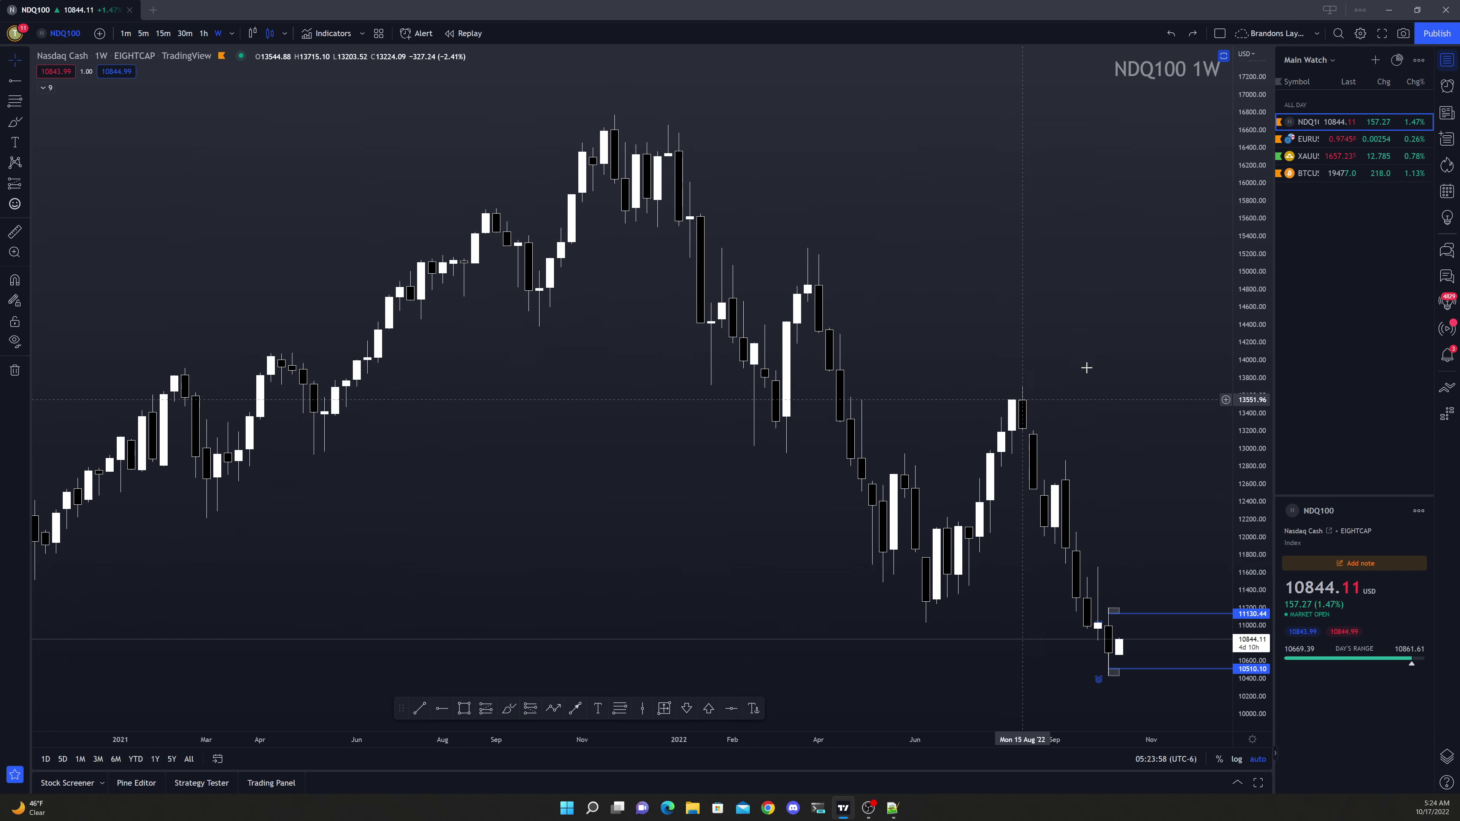
left_click_drag(1247, 220, 1245, 308)
left_click_drag(1128, 279, 986, 251)
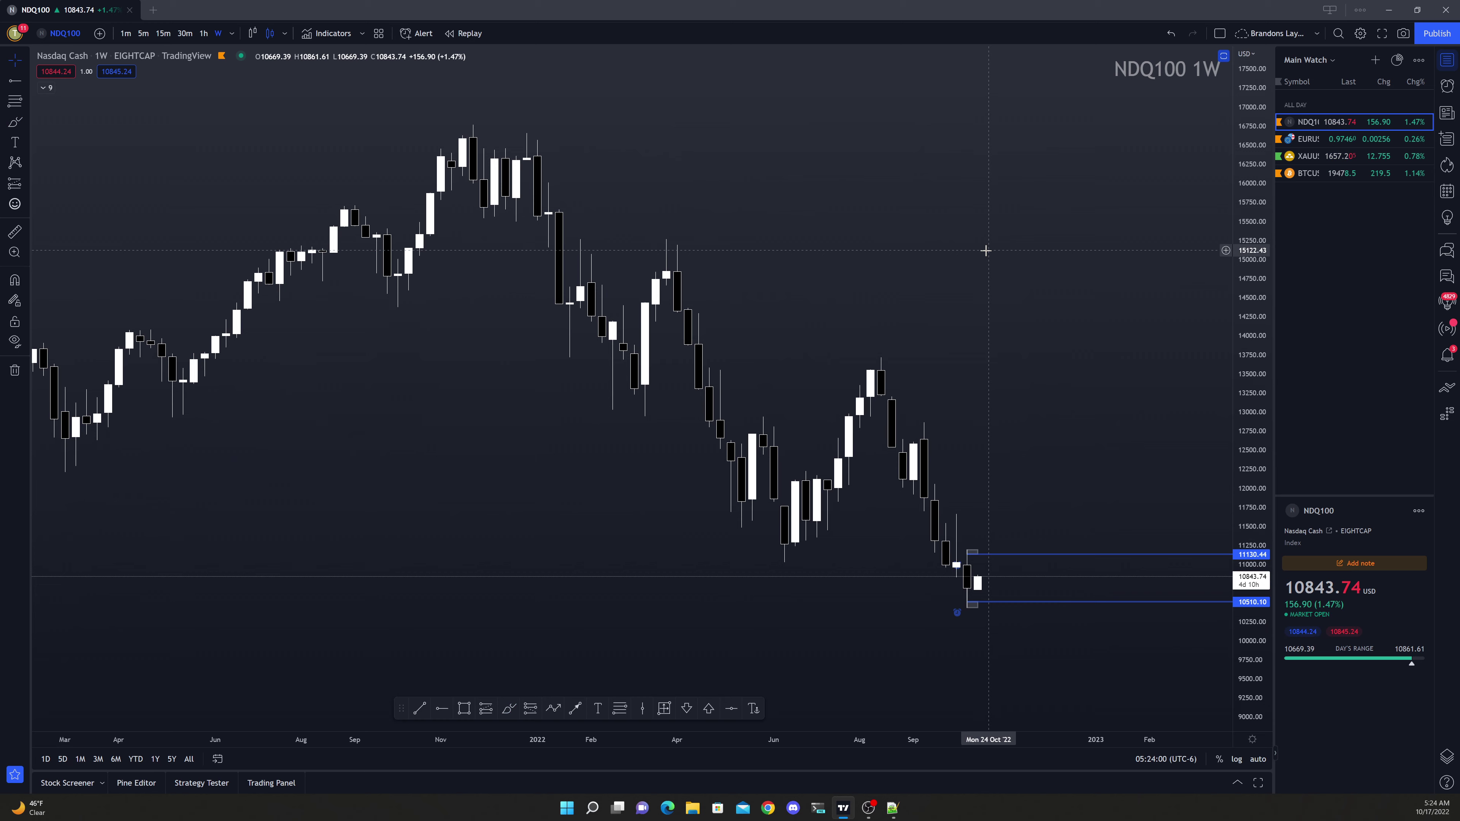
Switch NDQ100 to daily candles (1D) and enlarge the price scale around recent candles
type("1D")
key("Return")
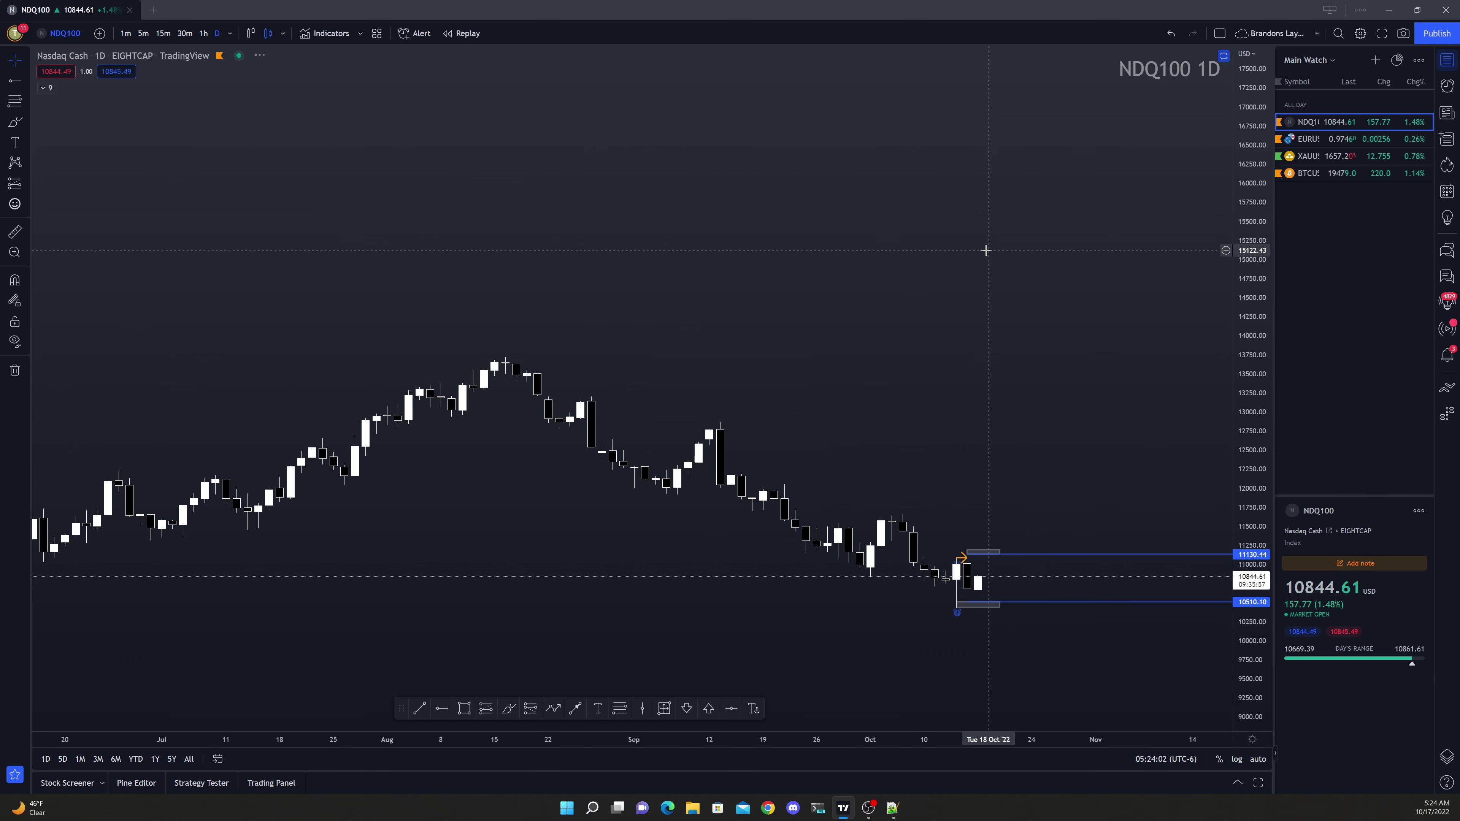
scroll(835, 326, "up", 2)
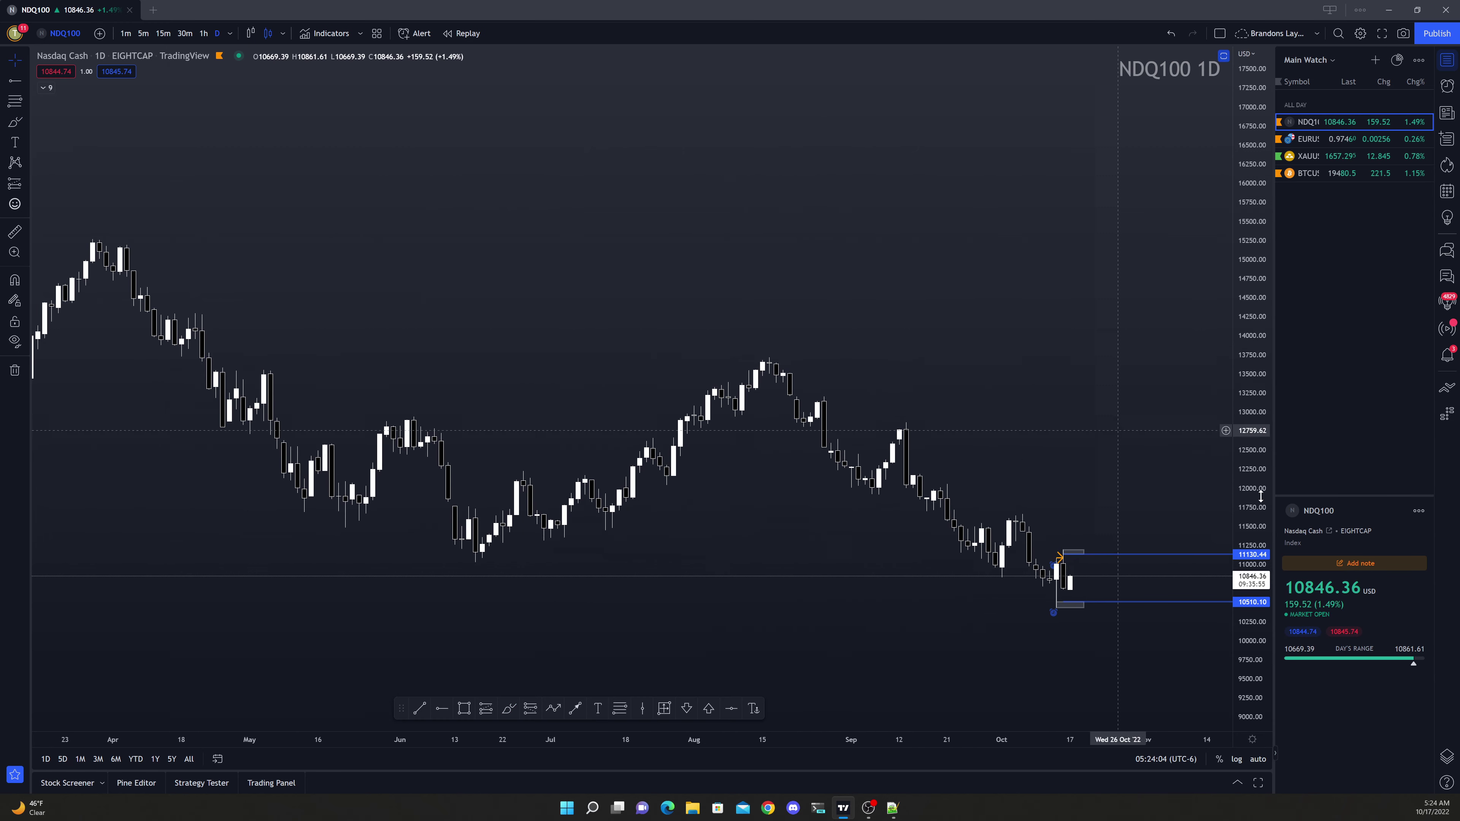
left_click_drag(1263, 542, 1250, 260)
left_click_drag(1059, 466, 979, 184)
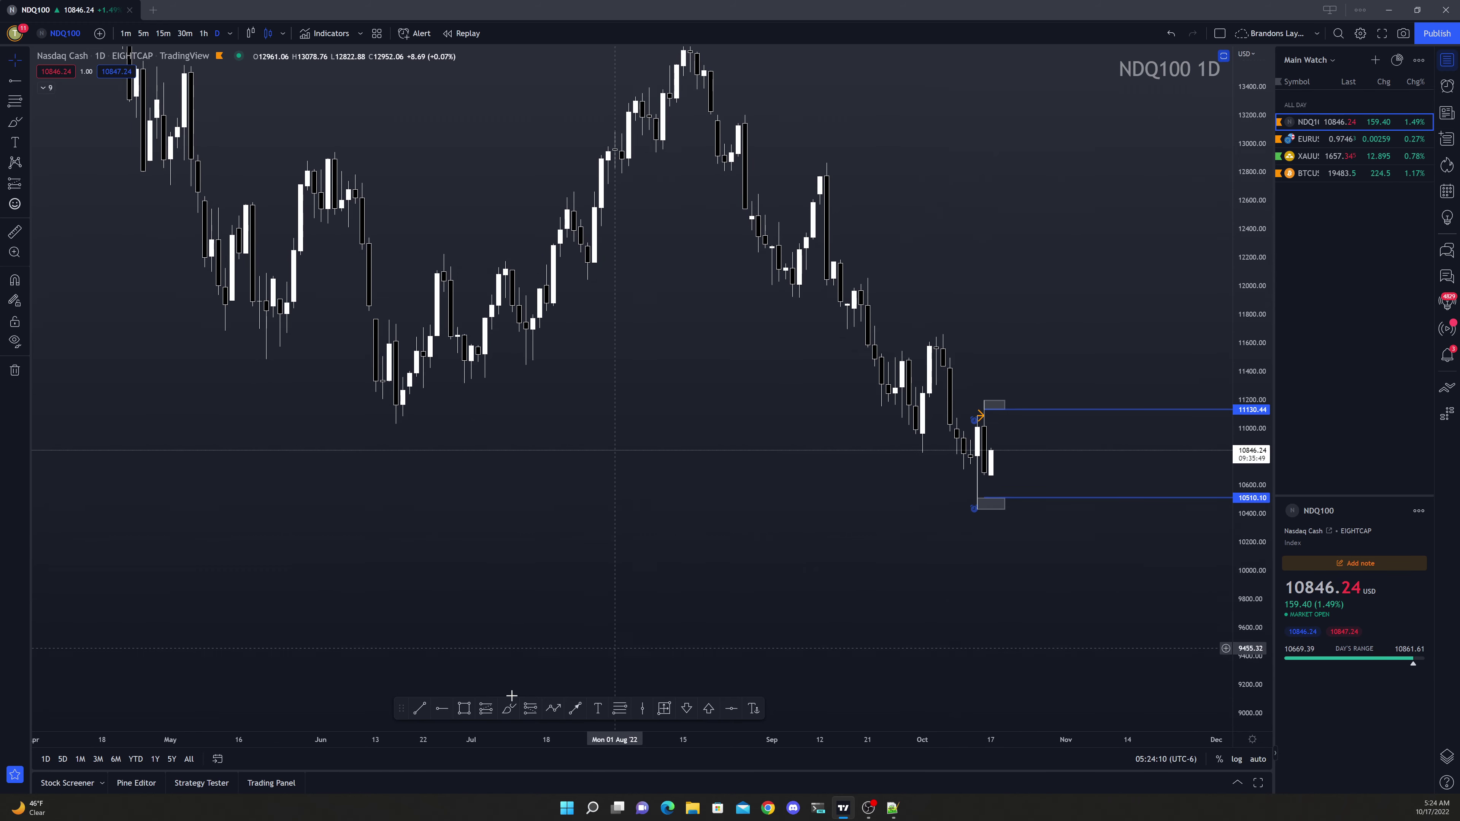
Draw a gray zone box spanning 11436–11697 and extend it to the right
left_click(467, 708)
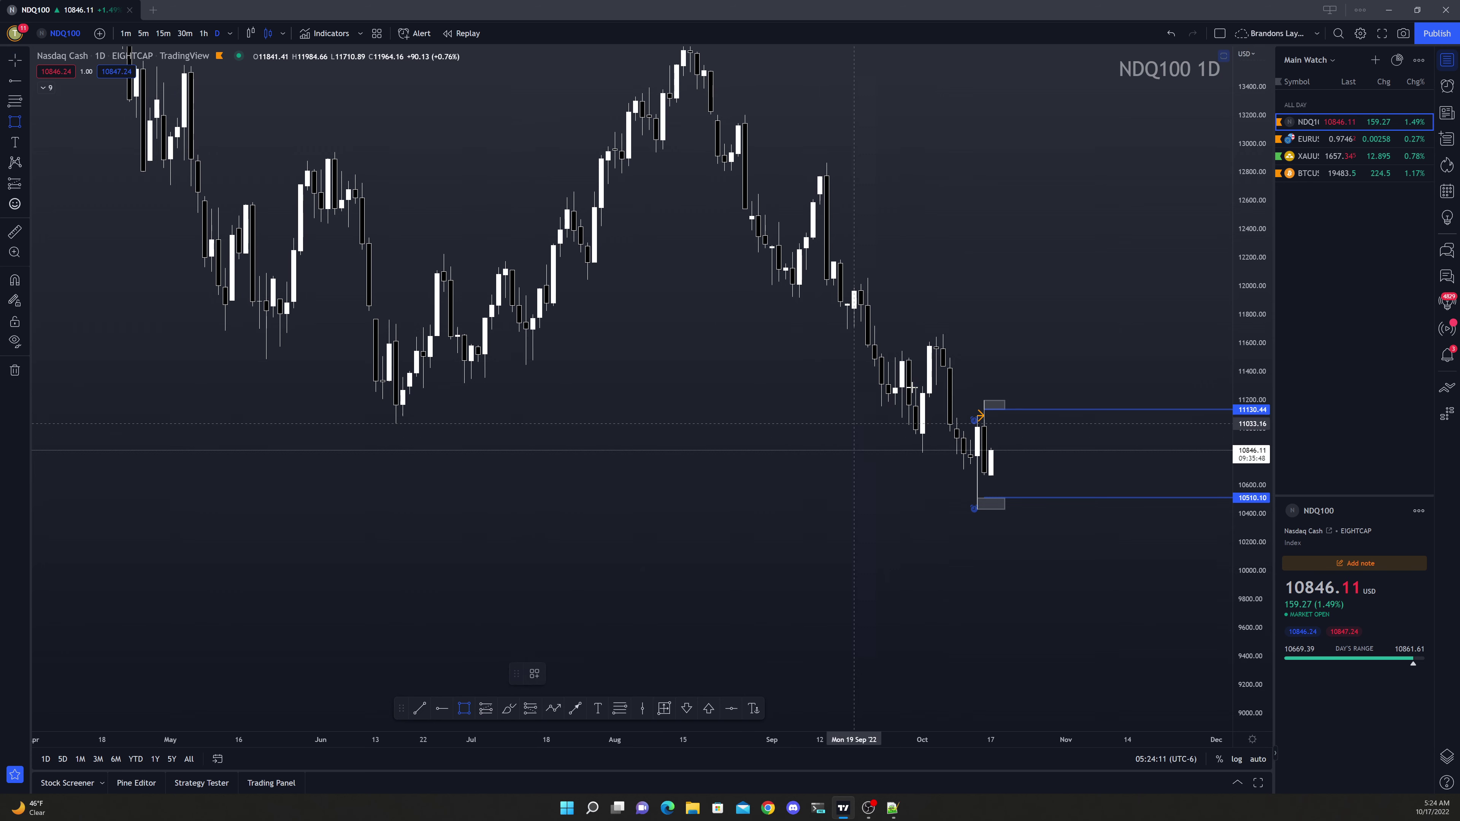
left_click(943, 336)
left_click_drag(944, 350, 1230, 347)
left_click_drag(1071, 295, 896, 304)
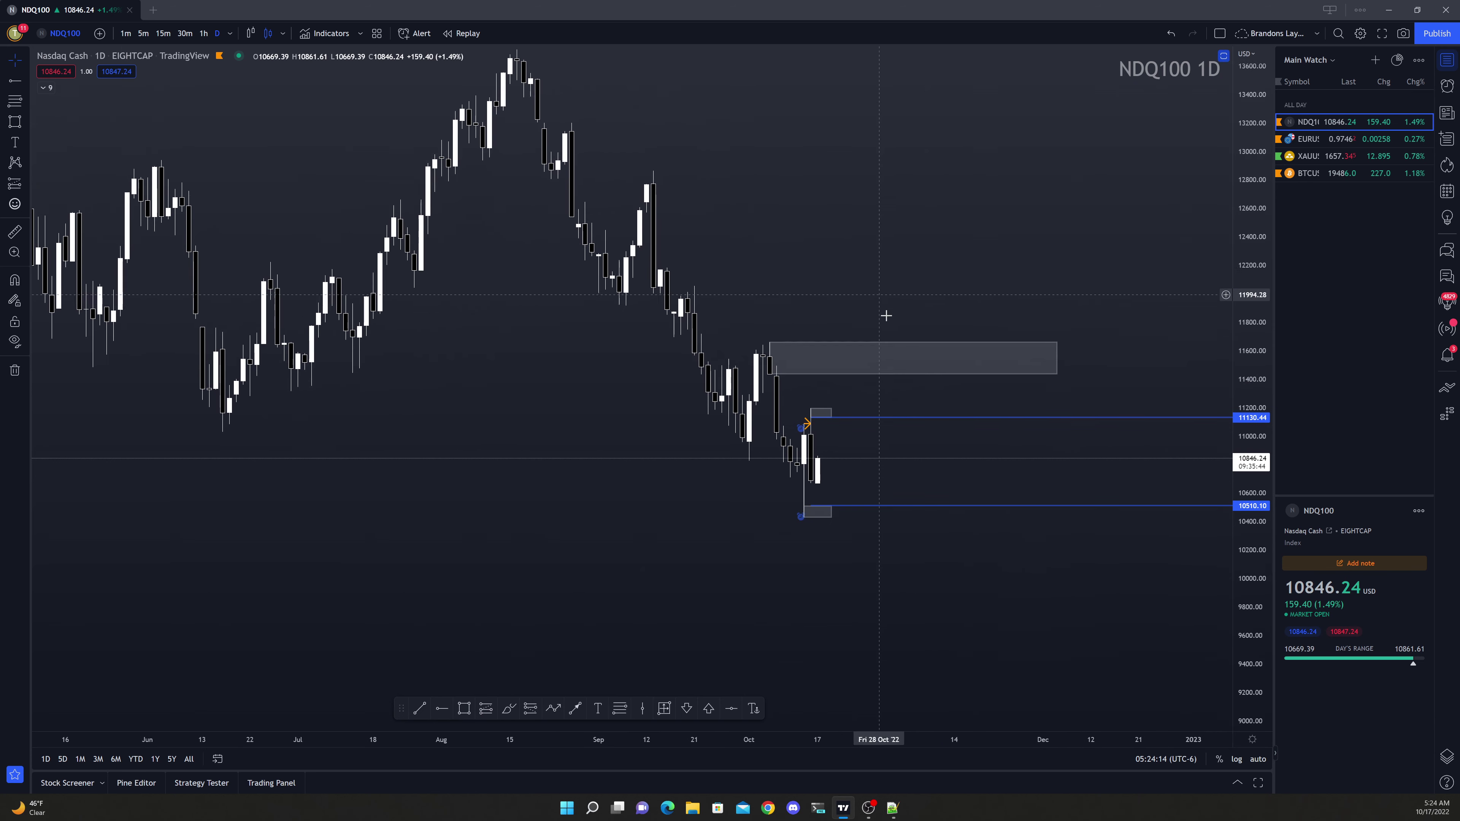
left_click_drag(1057, 359, 1208, 359)
scroll(945, 287, "down", 3)
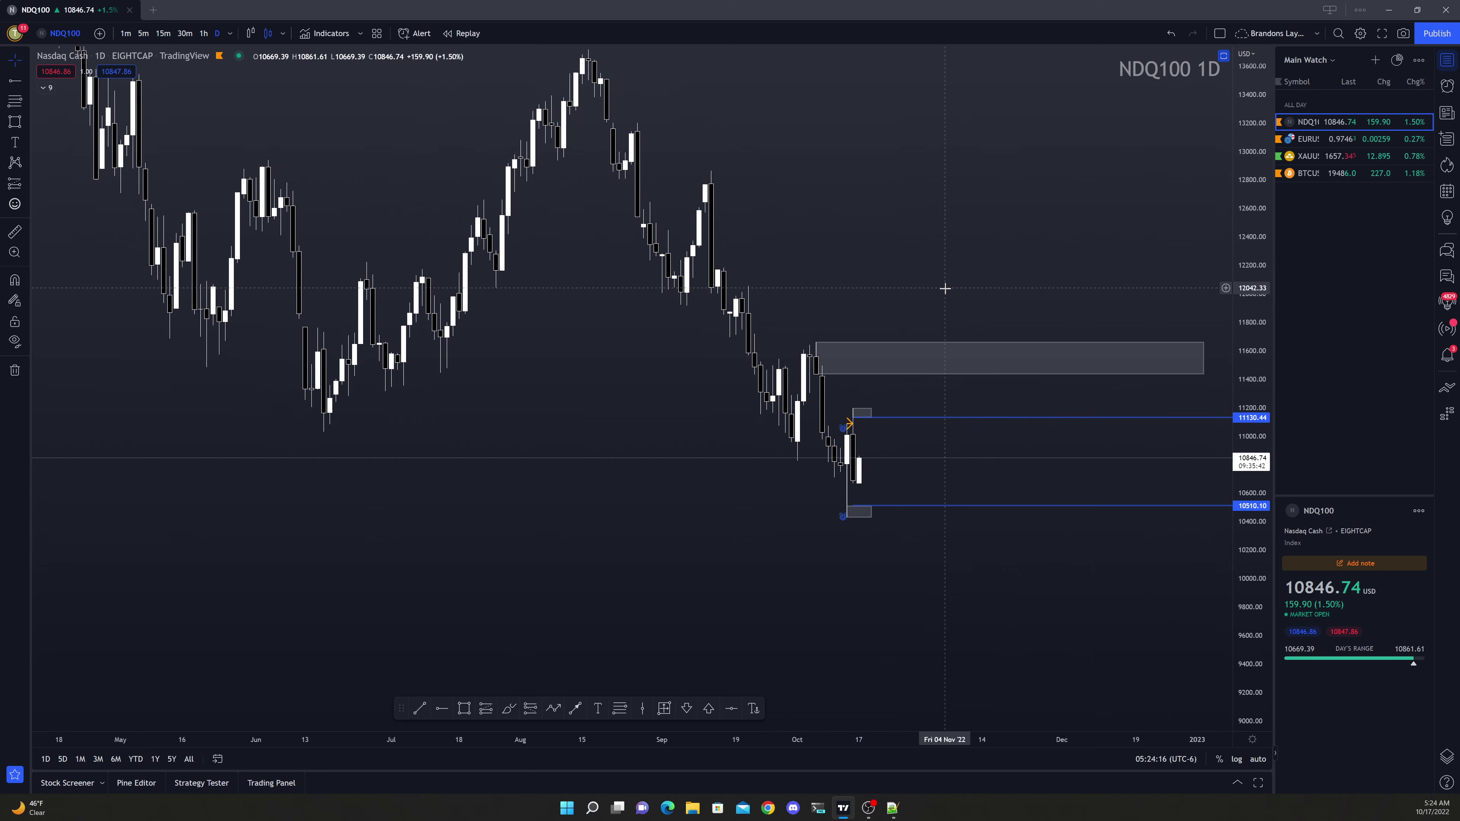
scroll(923, 295, "up", 2)
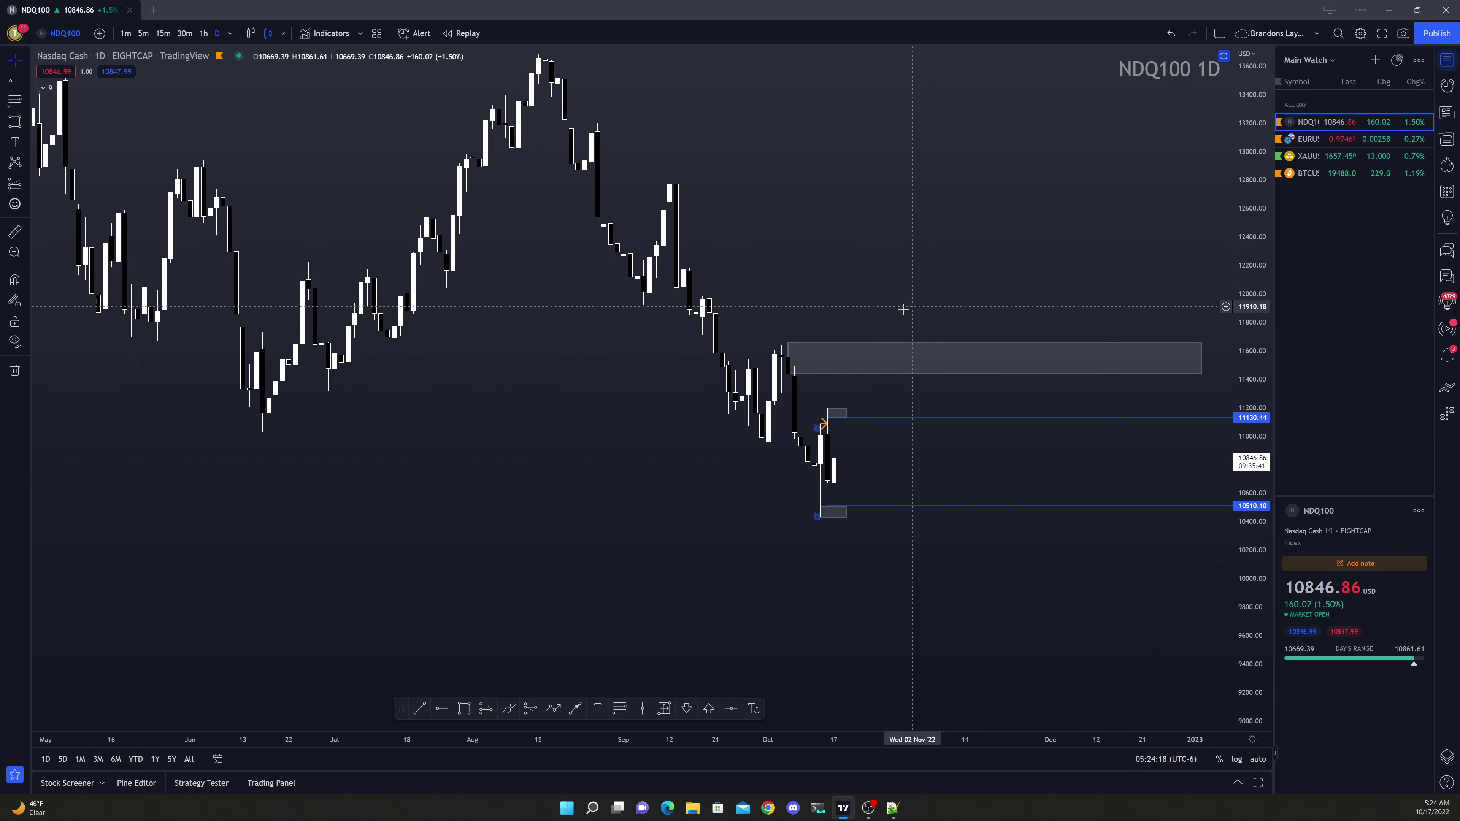
scroll(1160, 186, "down", 3)
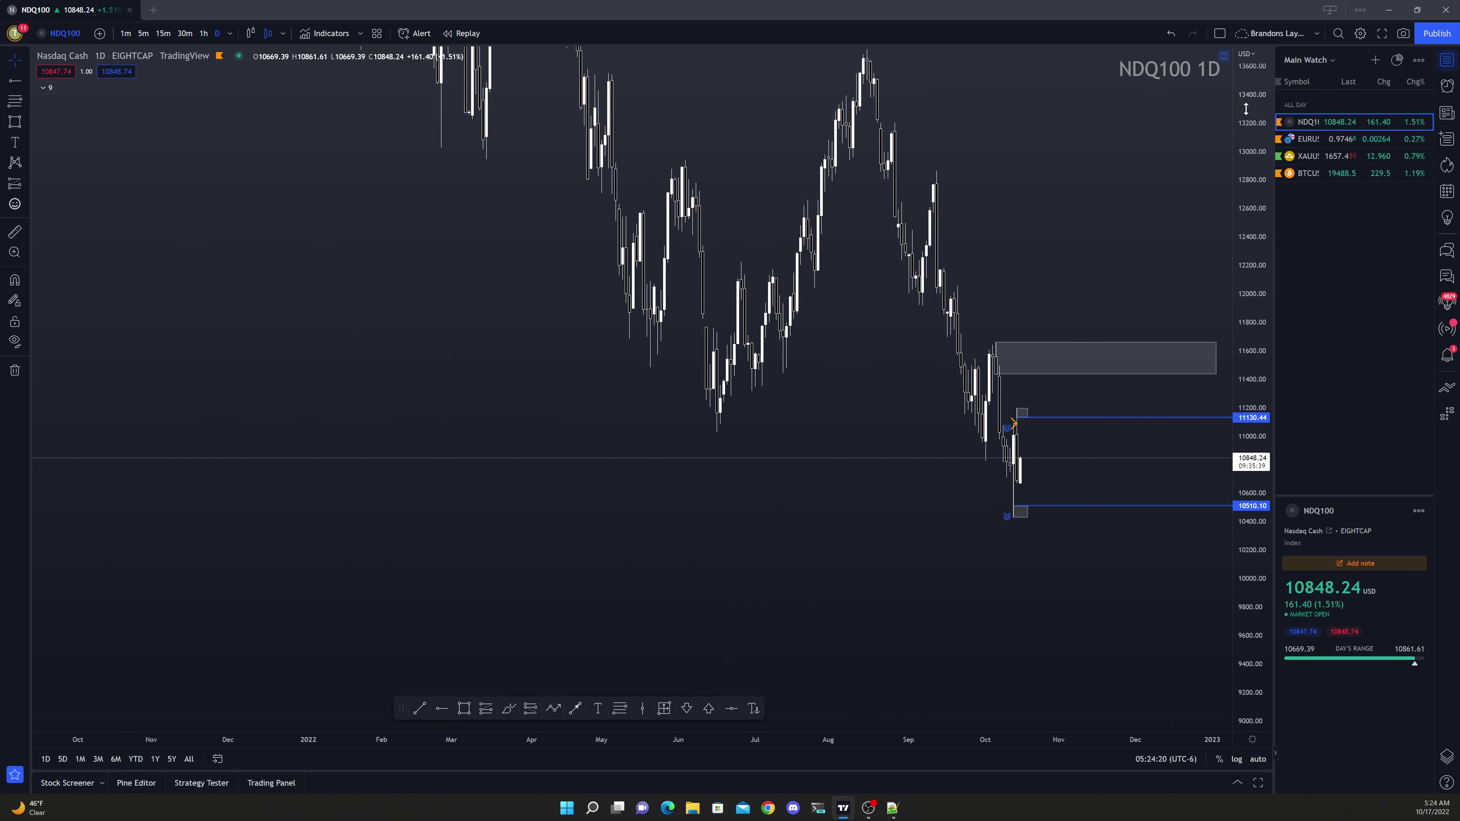
scroll(931, 349, "down", 6)
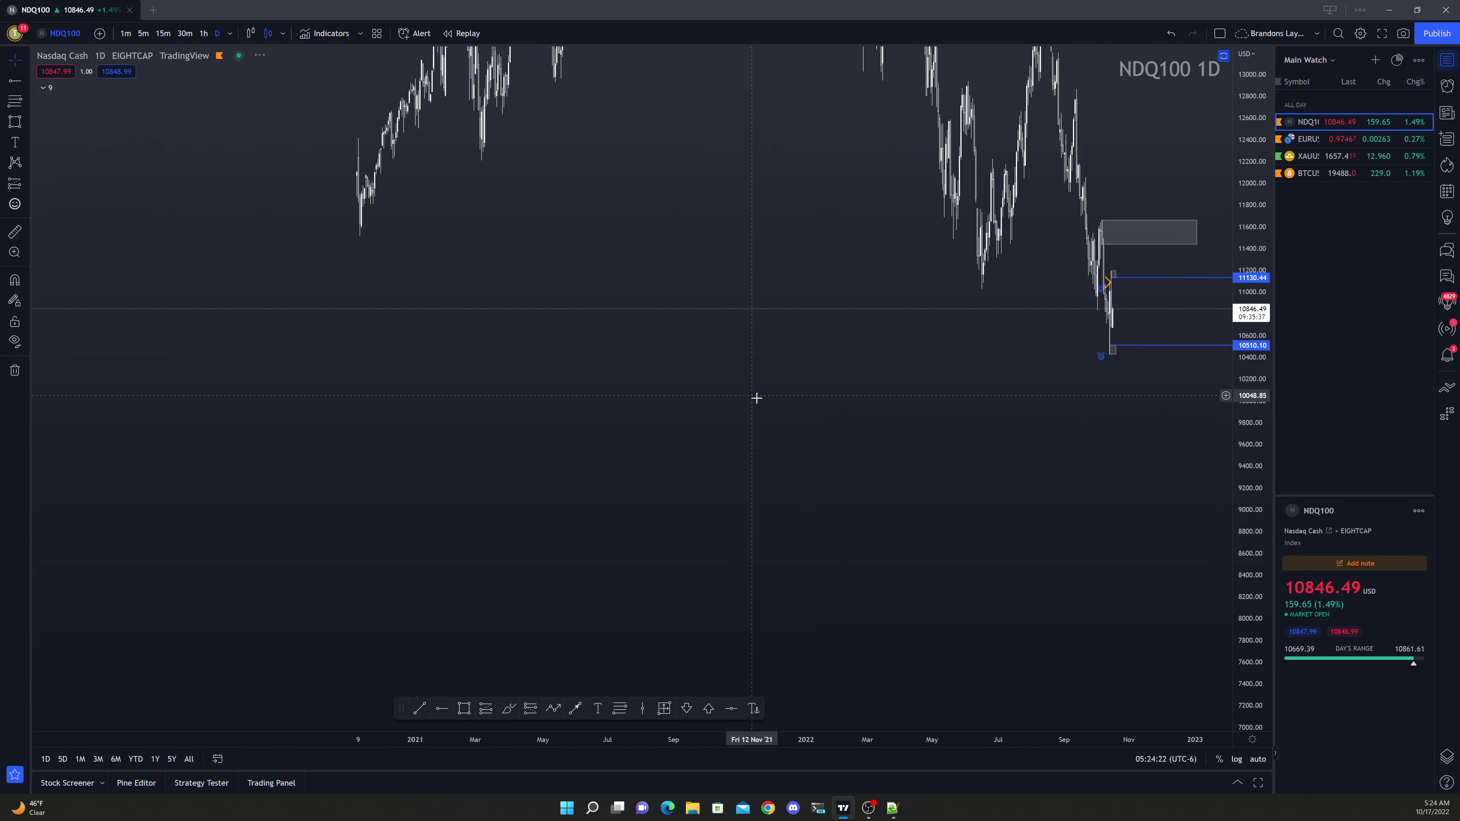
scroll(801, 388, "down", 3)
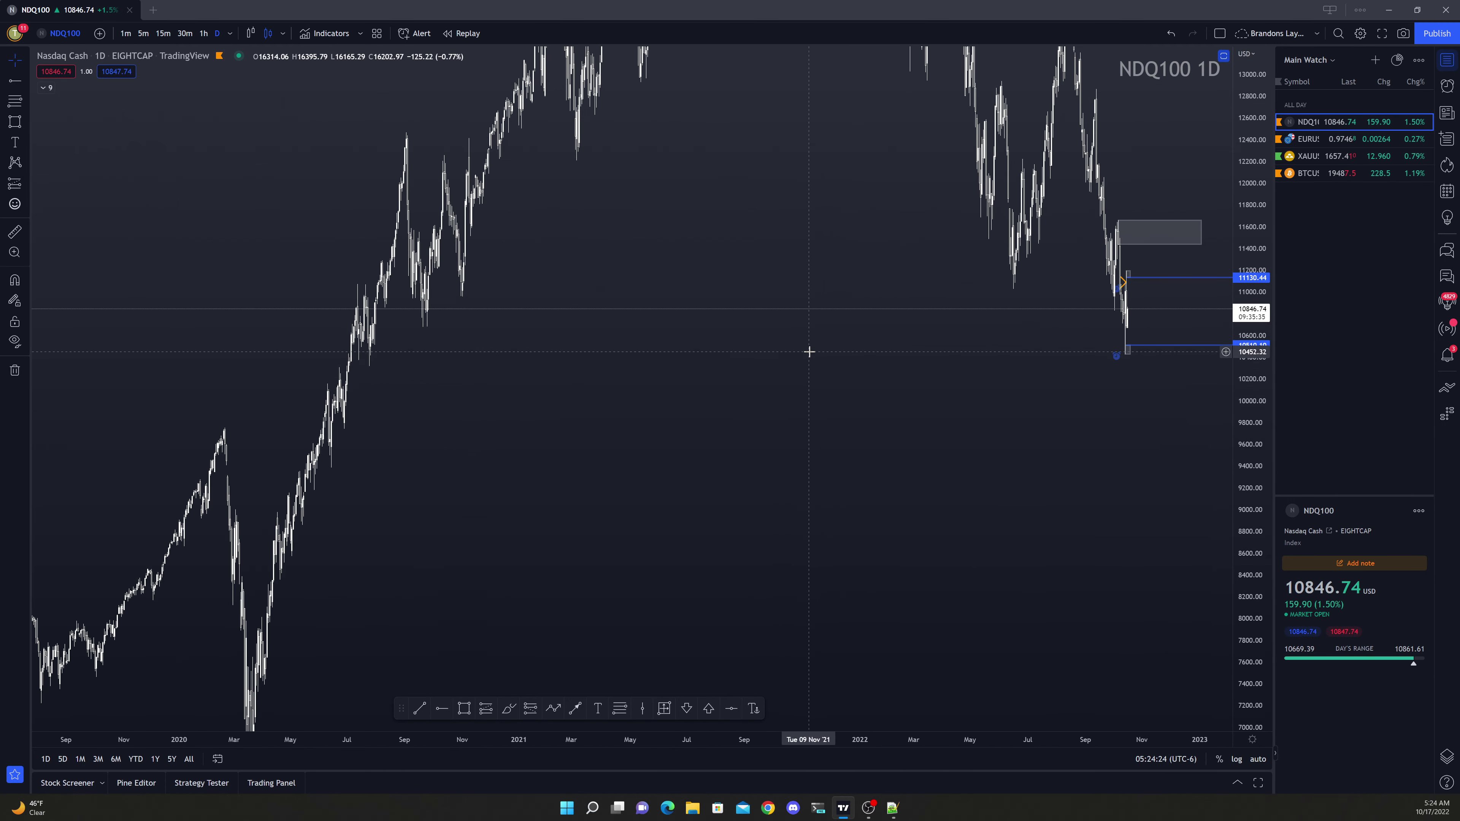
Draw a second zone box over the mid-2020 candles and apply the 6-hour timeframe
left_click(464, 707)
left_click_drag(356, 283, 380, 367)
left_click(551, 329)
scroll(605, 336, "up", 1)
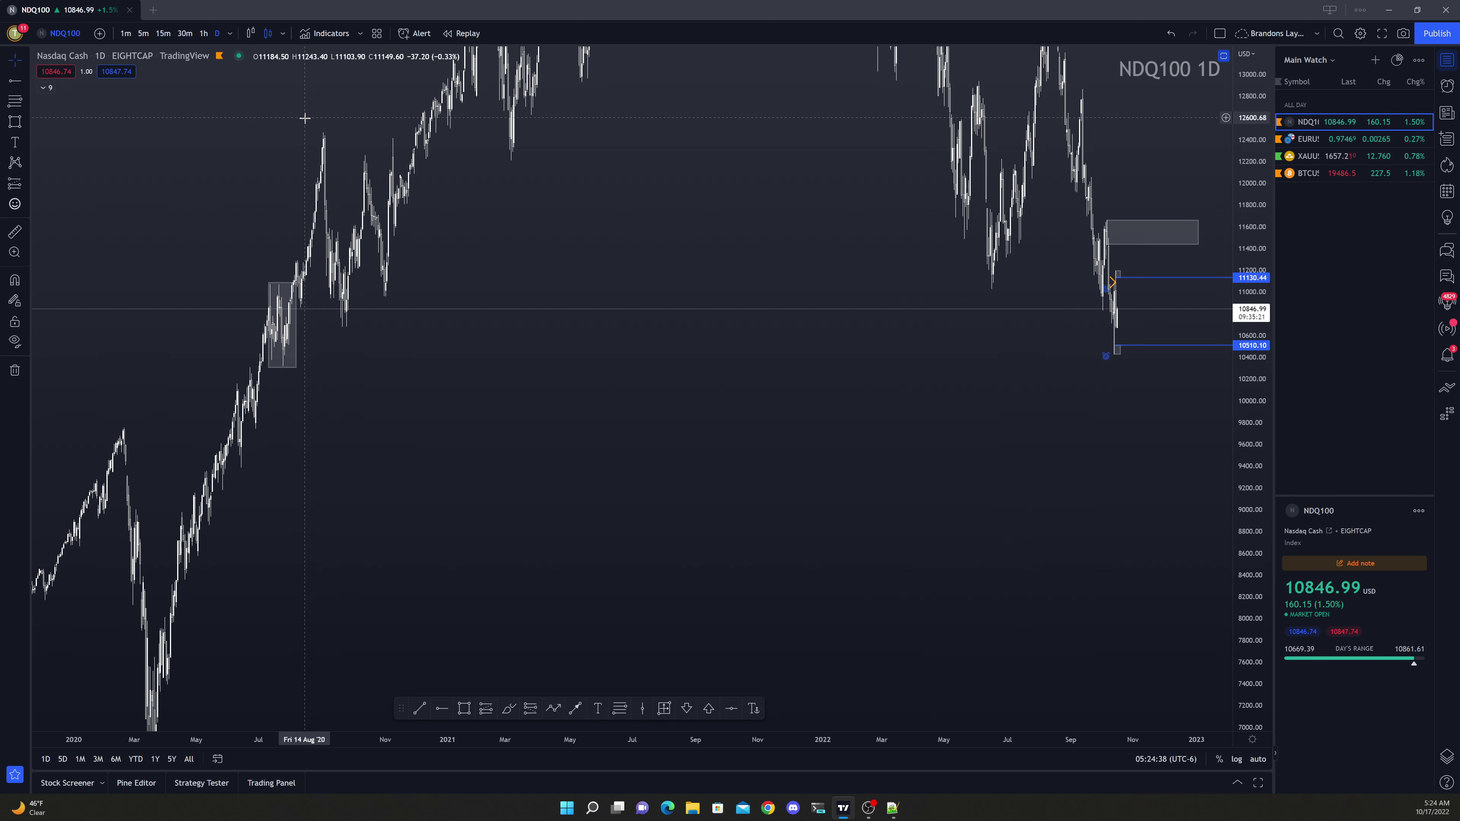
key("Return")
Switch the NDQ100 chart to 12-hour candles (12h)
type("12h")
key("Return")
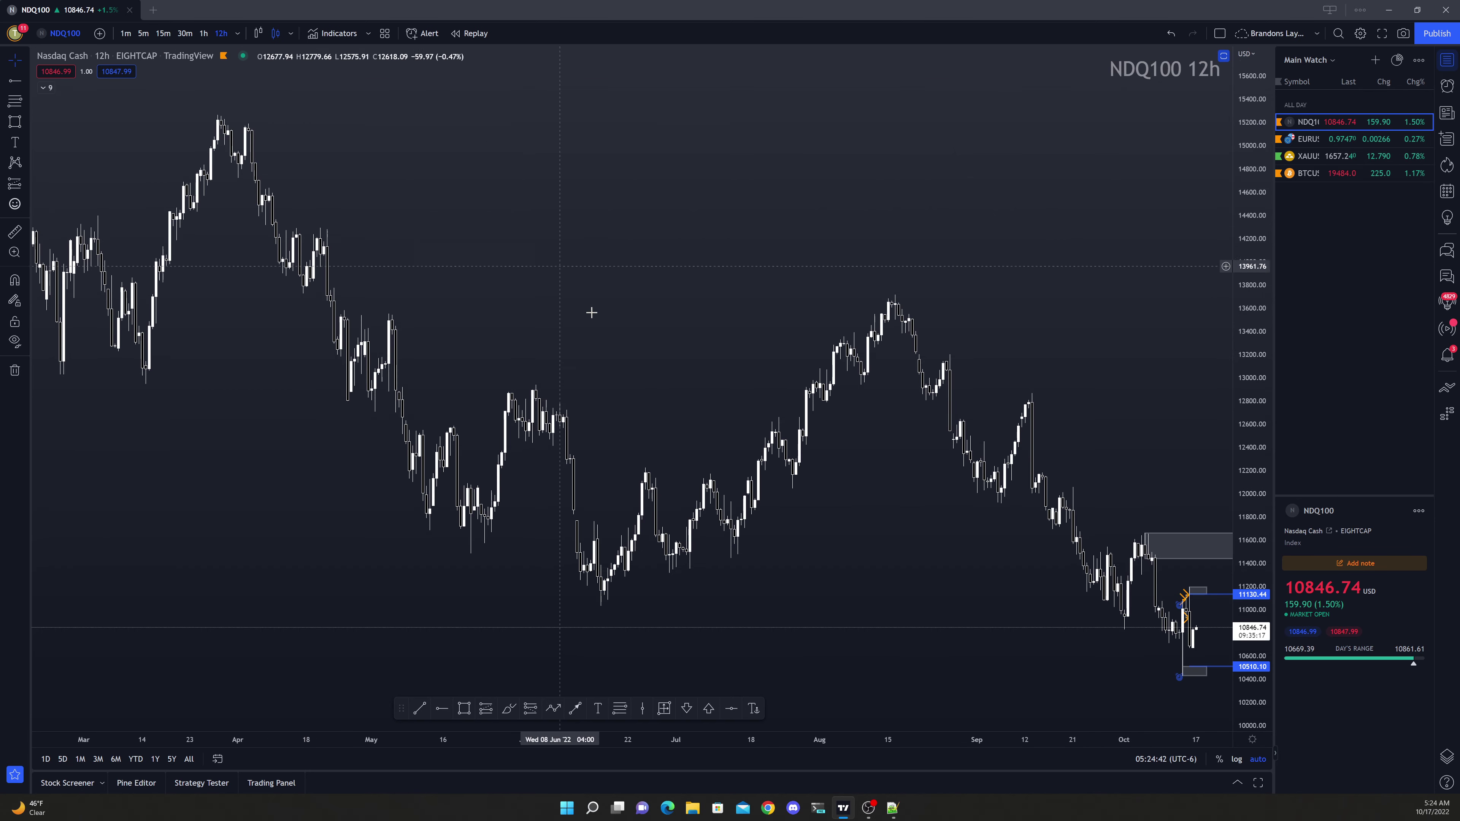
scroll(577, 322, "down", 10)
scroll(578, 322, "down", 6)
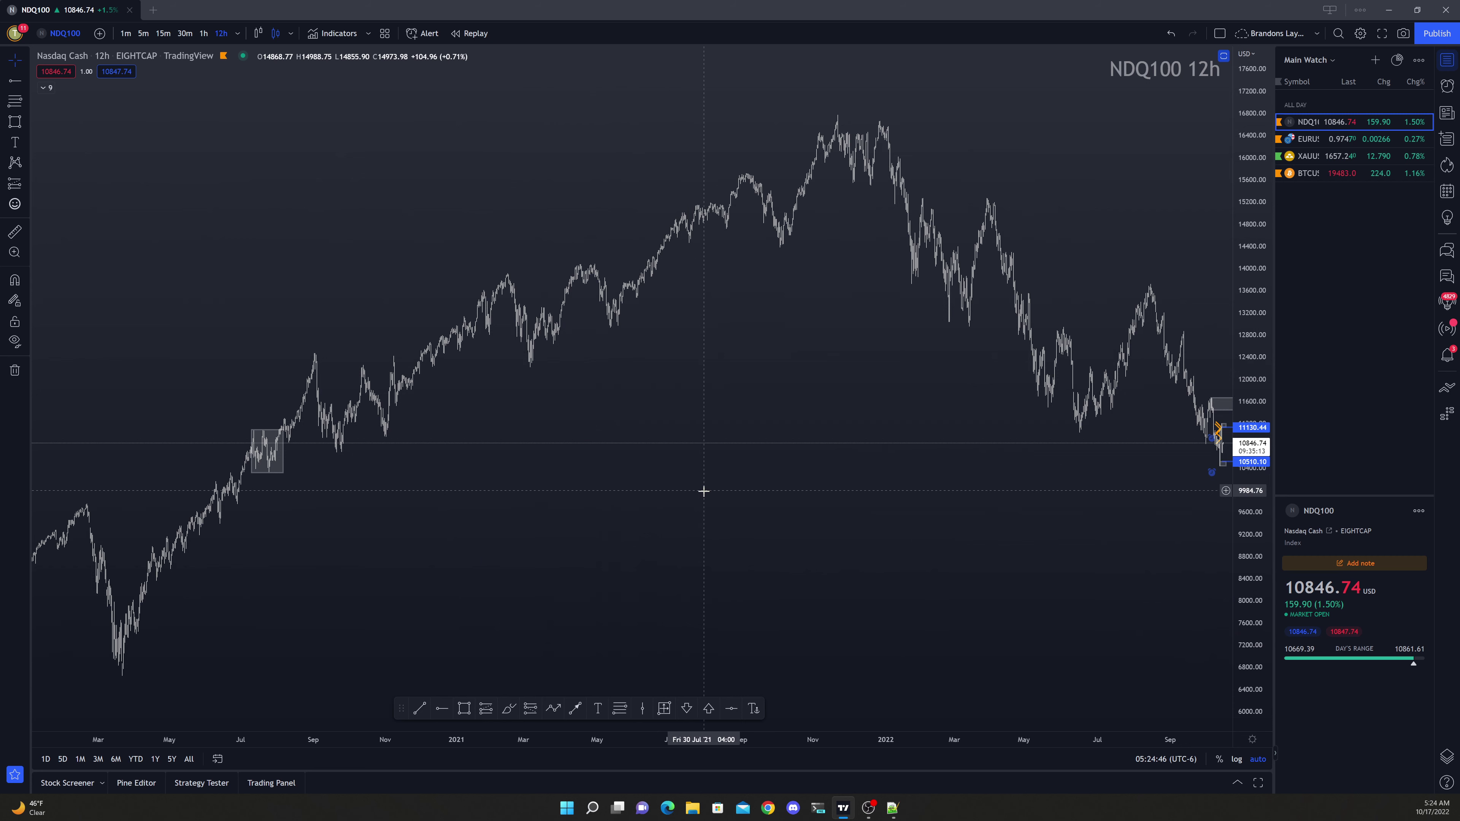
left_click_drag(702, 492, 692, 493)
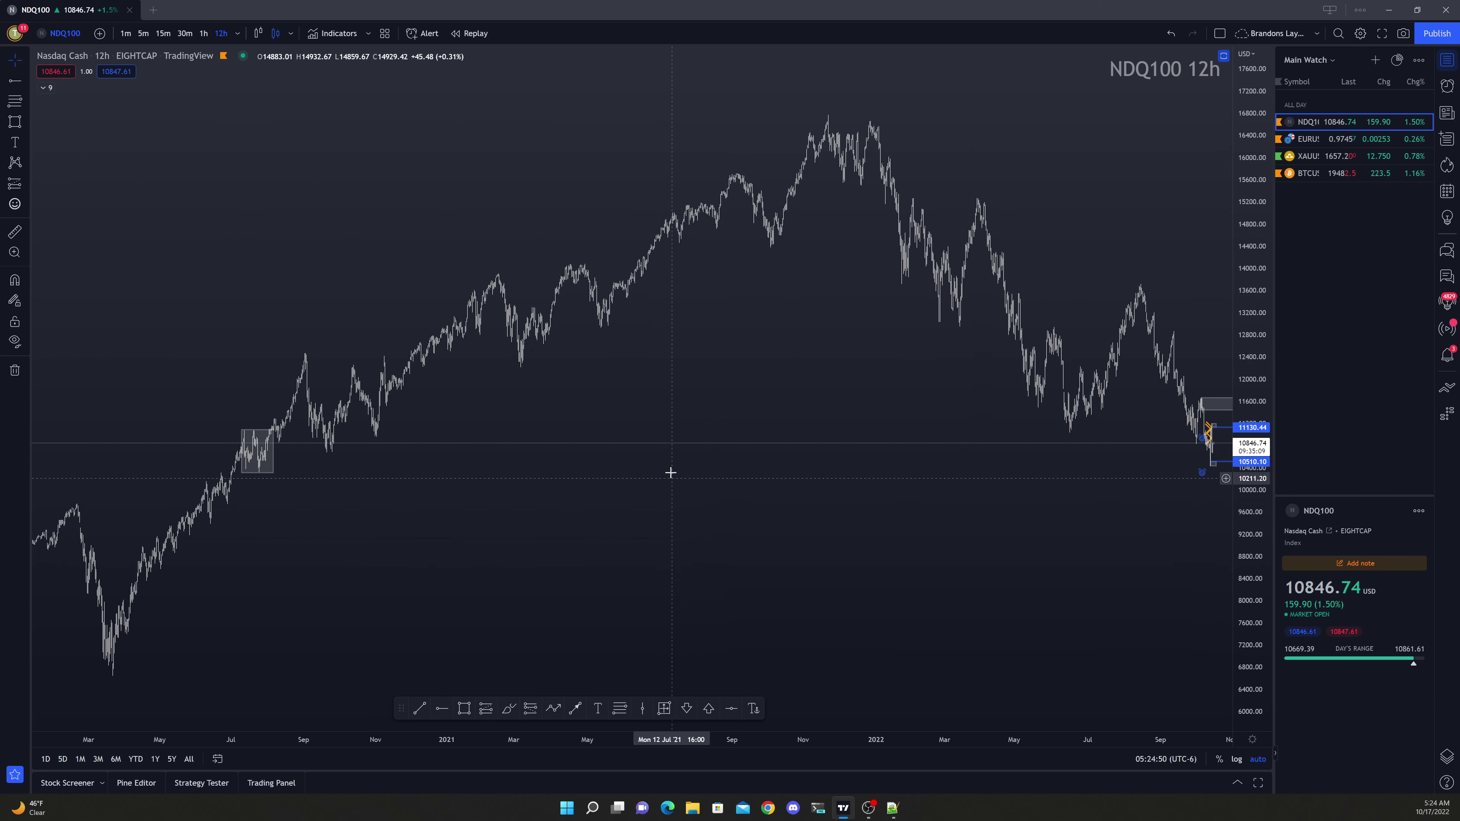
Enlarge the candles and frame the recent price action with the marked zones
scroll(675, 467, "up", 15)
scroll(693, 458, "up", 10)
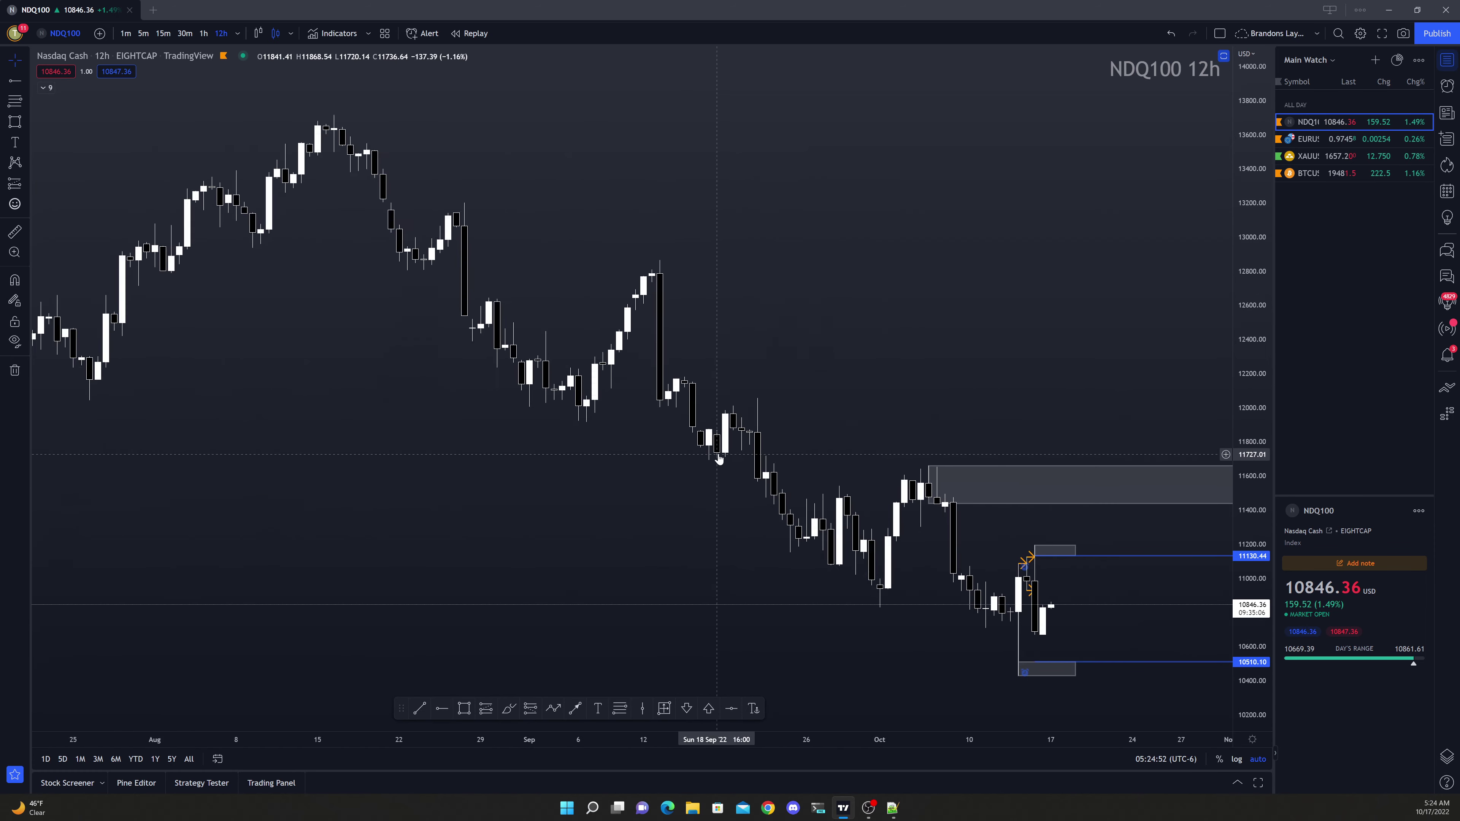
left_click_drag(1240, 518, 1239, 322)
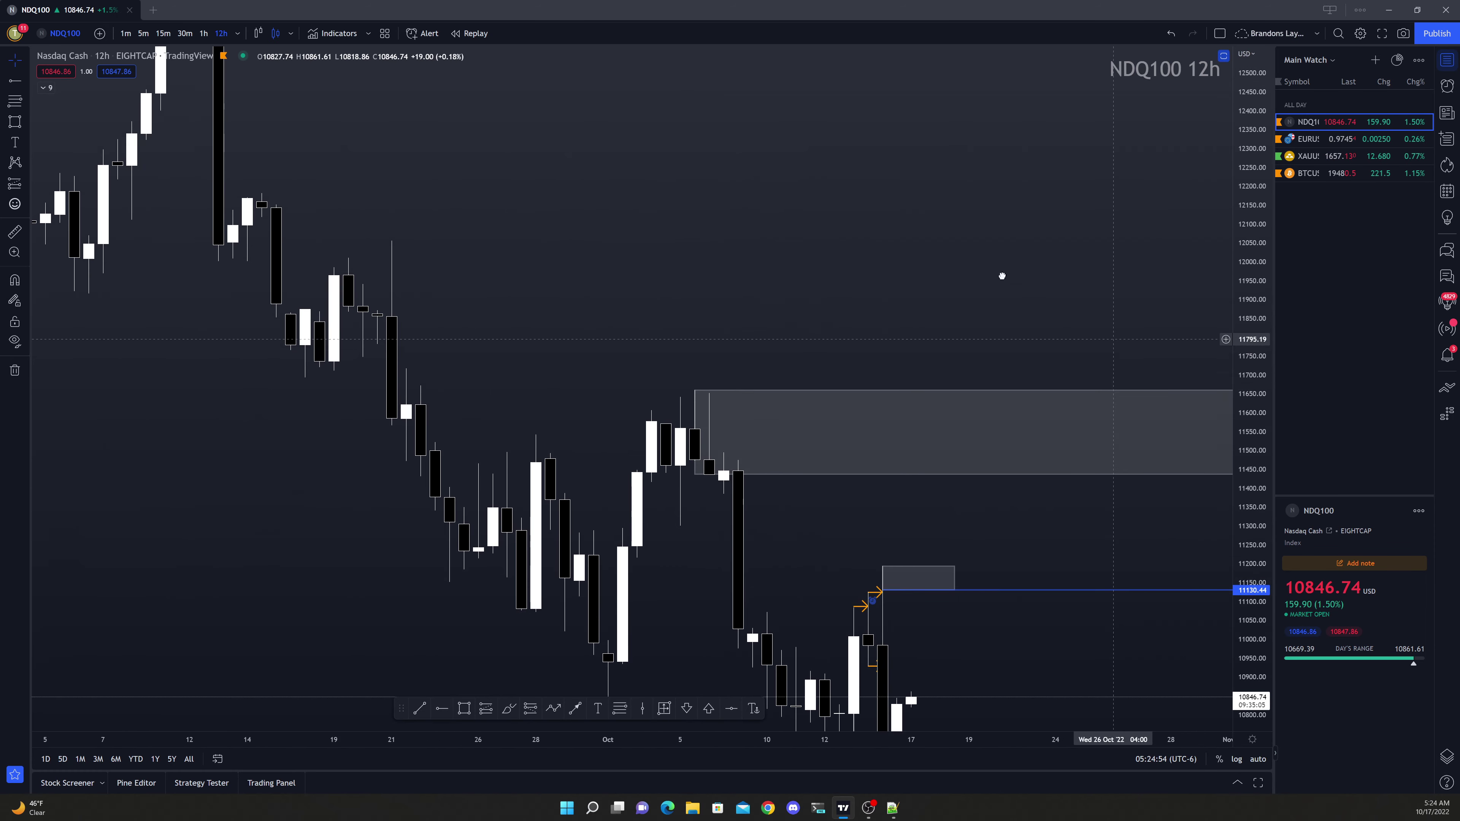
left_click_drag(1085, 325, 837, 169)
left_click_drag(939, 413, 733, 351)
scroll(728, 351, "down", 1)
scroll(729, 352, "down", 2)
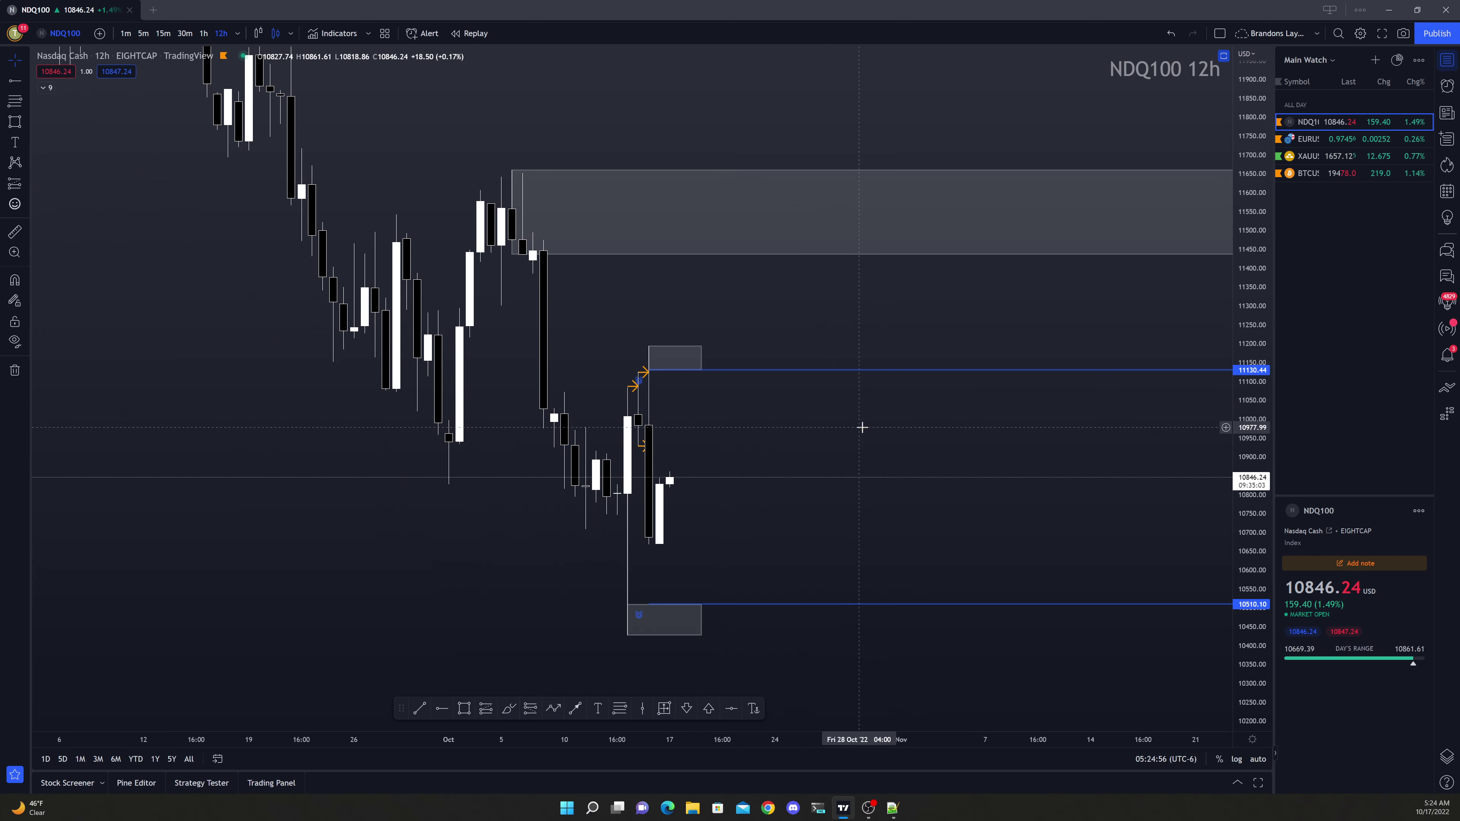
left_click_drag(862, 427, 822, 414)
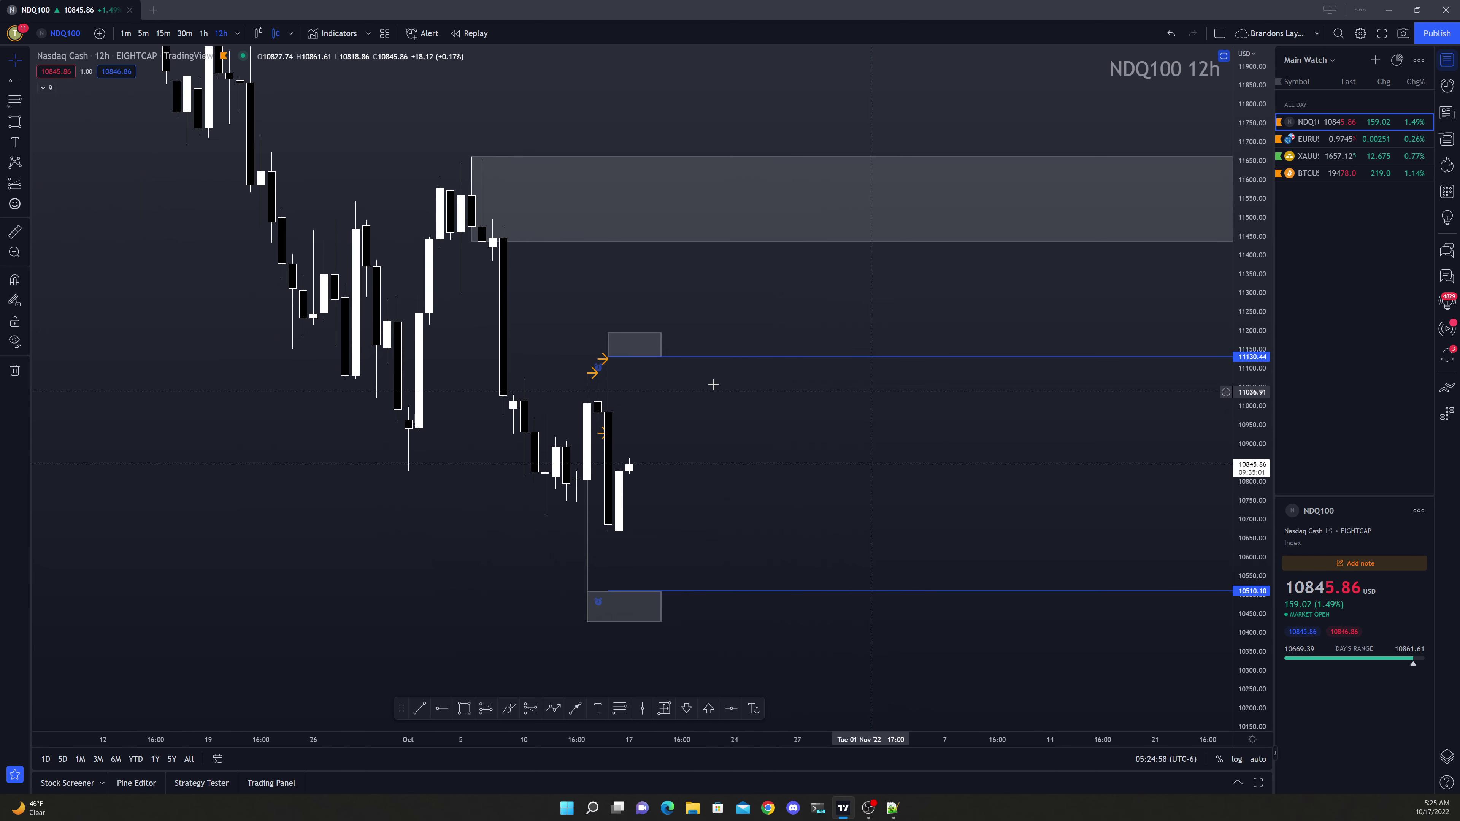
scroll(506, 334, "down", 4)
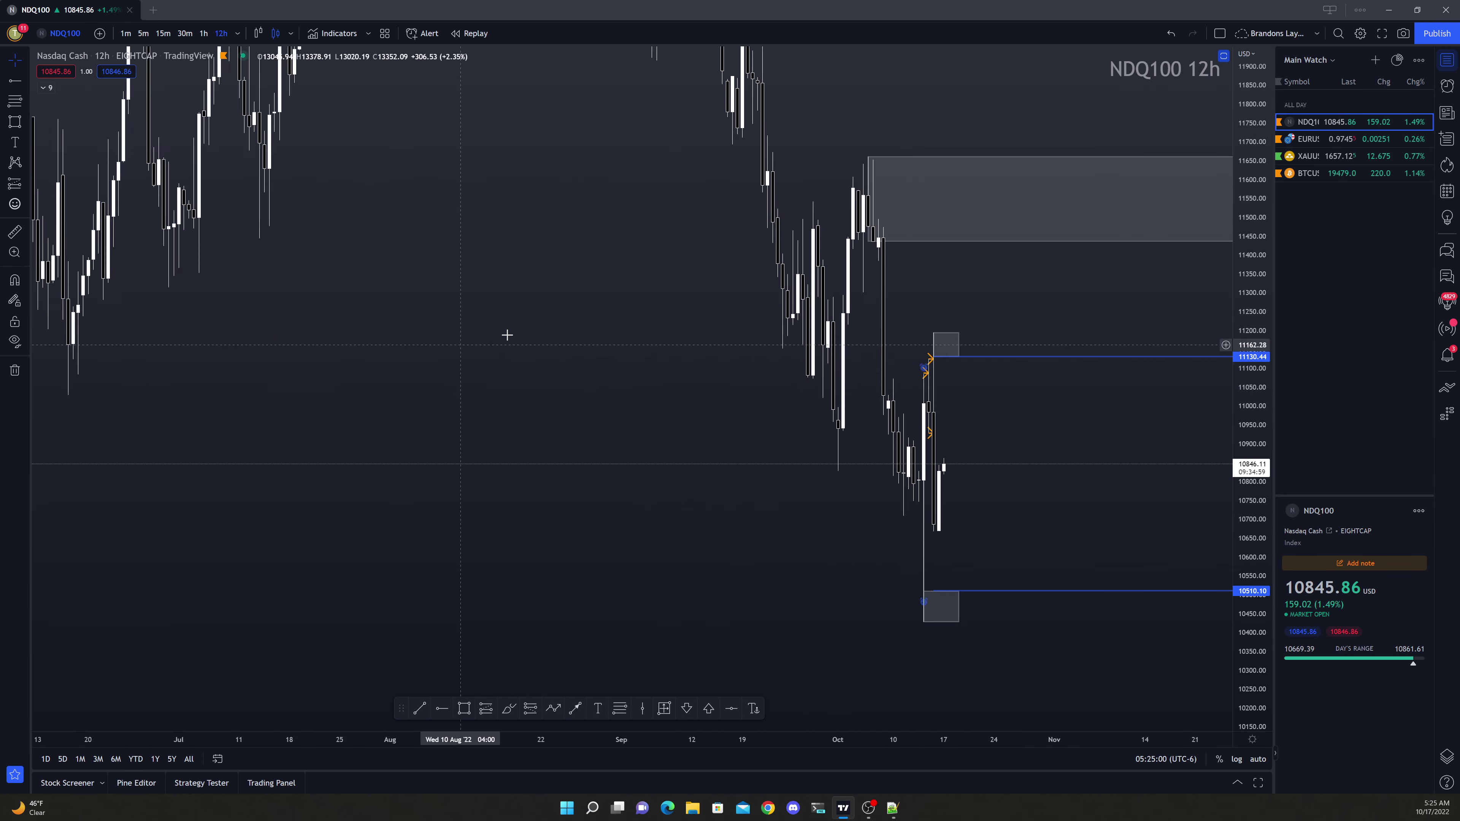
scroll(509, 327, "down", 3)
Return NDQ100 to weekly candles, framing the 2022 decline down to the 11130–10510 zones
type("1W")
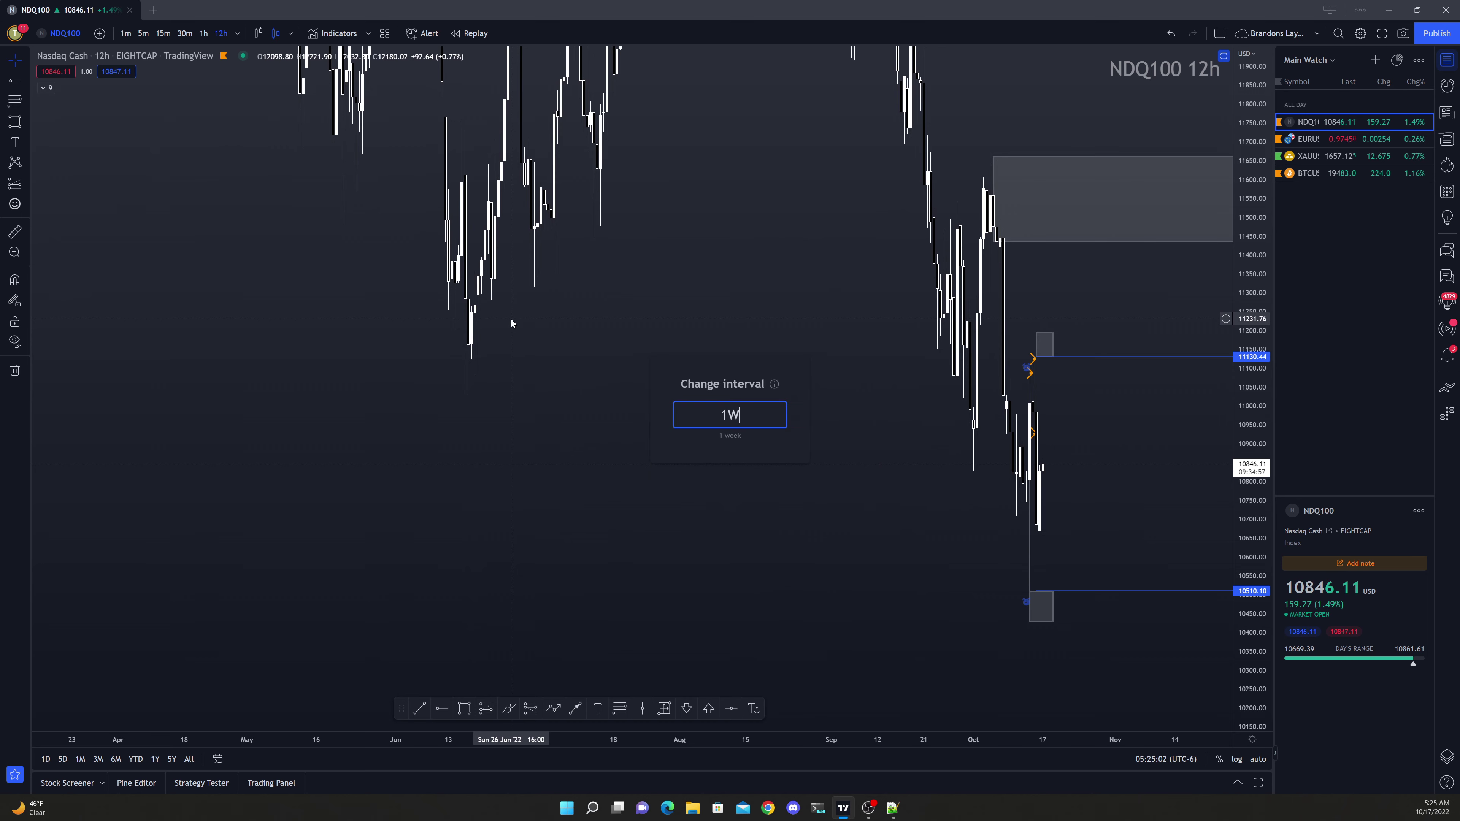
key("Return")
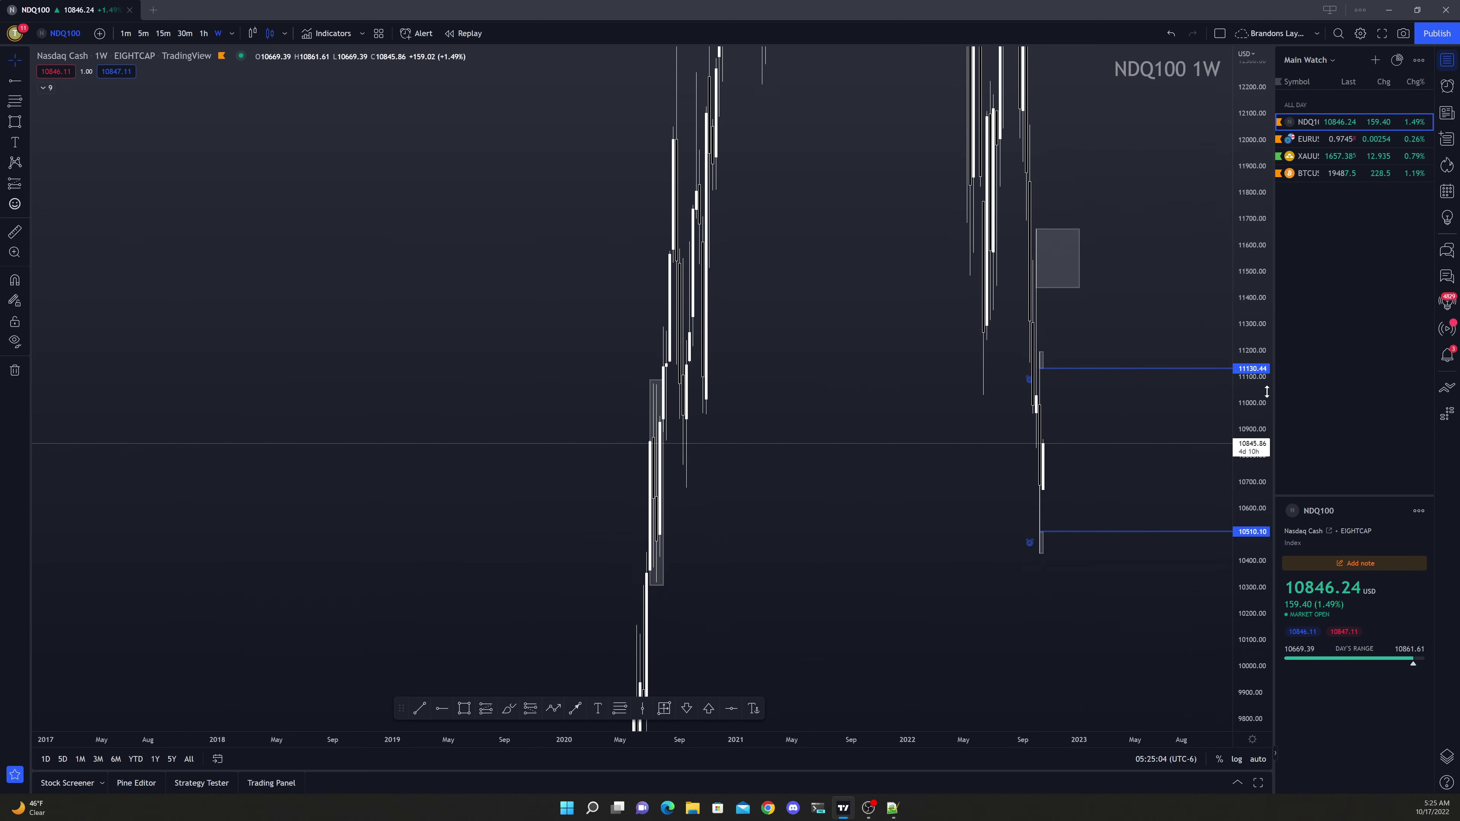
left_click_drag(1265, 383, 1265, 425)
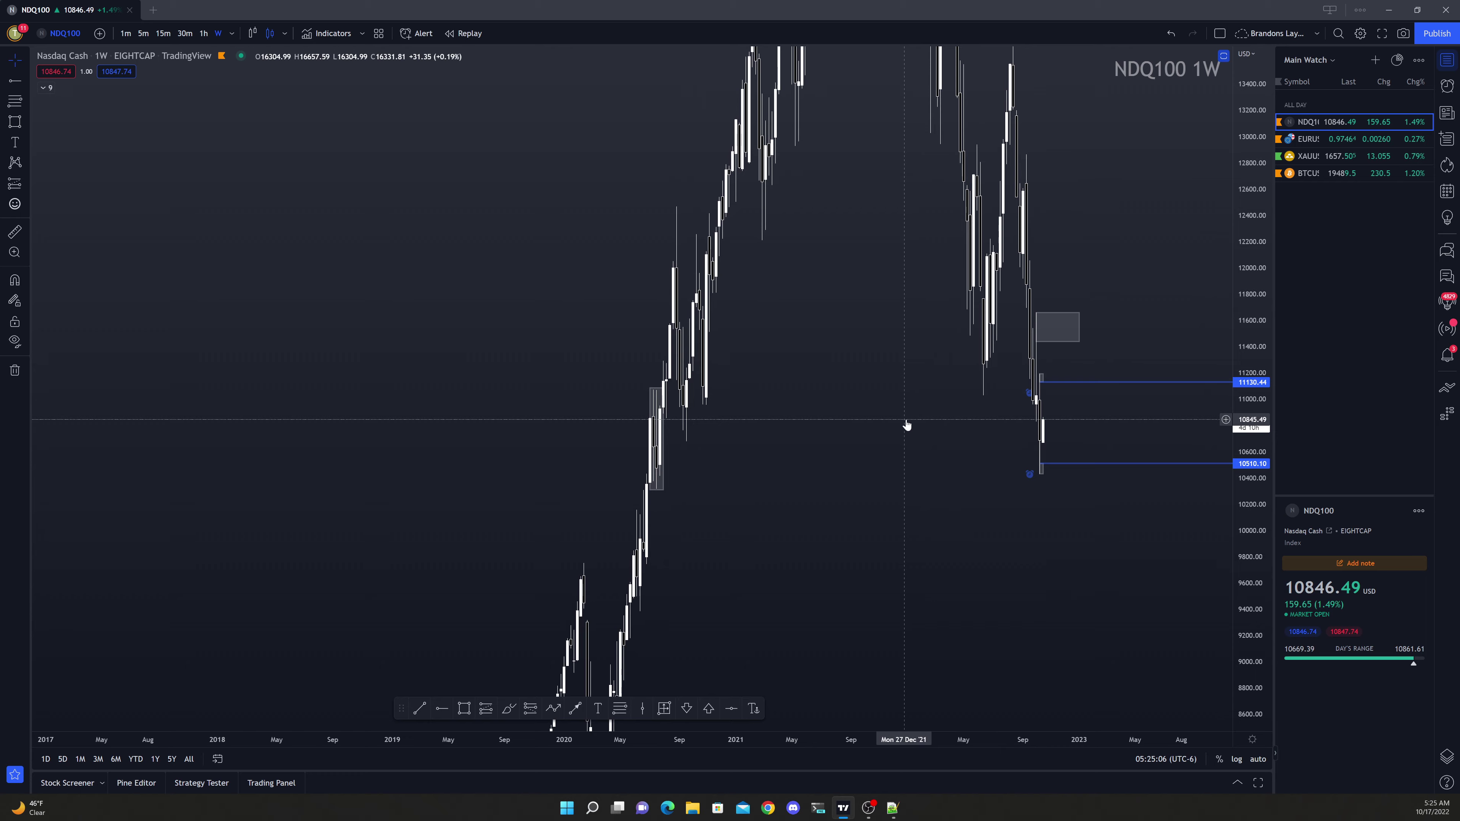
left_click_drag(890, 359, 825, 546)
left_click_drag(1251, 190, 1251, 578)
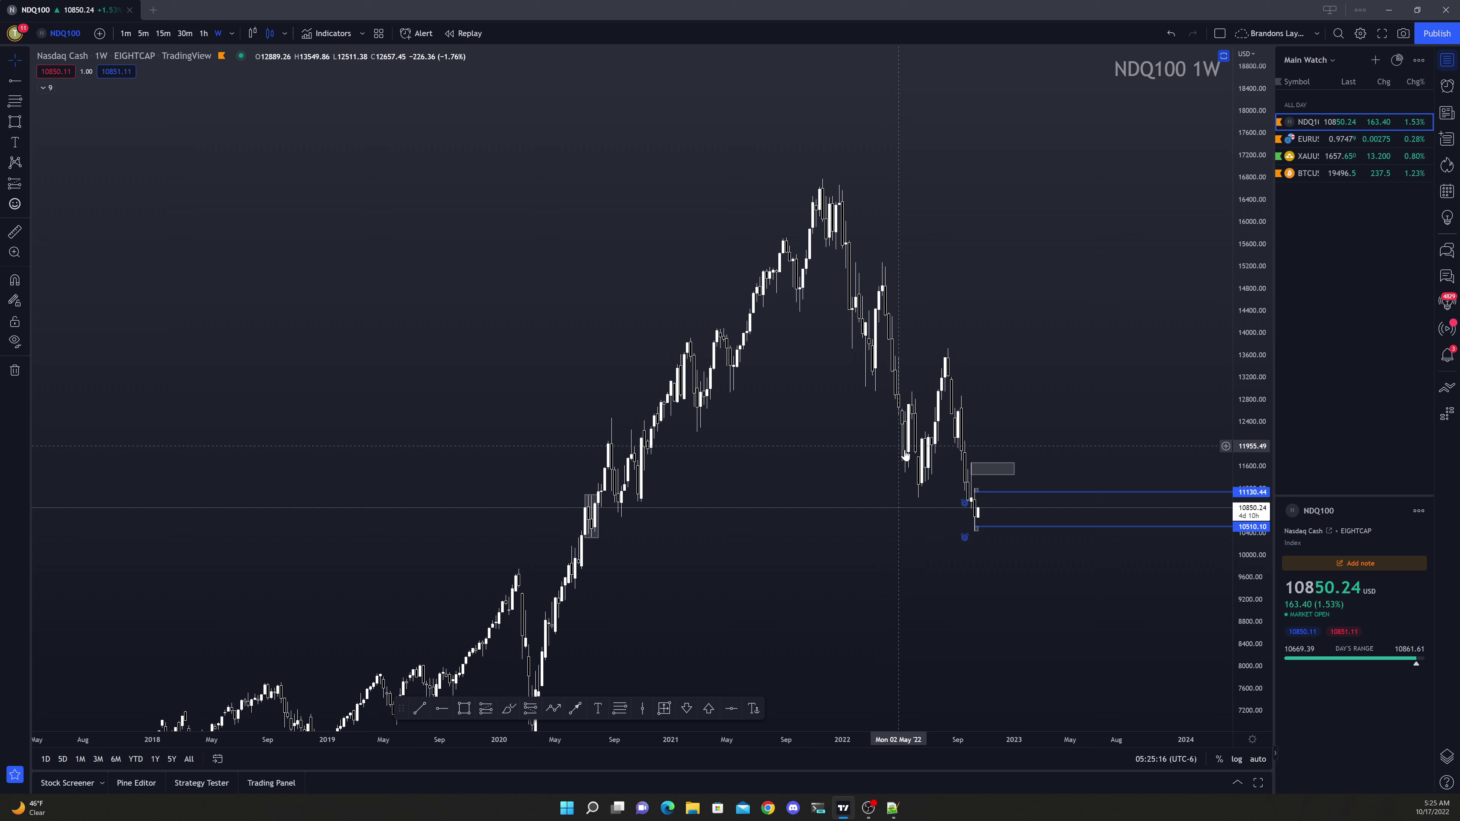
scroll(959, 369, "up", 2)
scroll(958, 370, "up", 6)
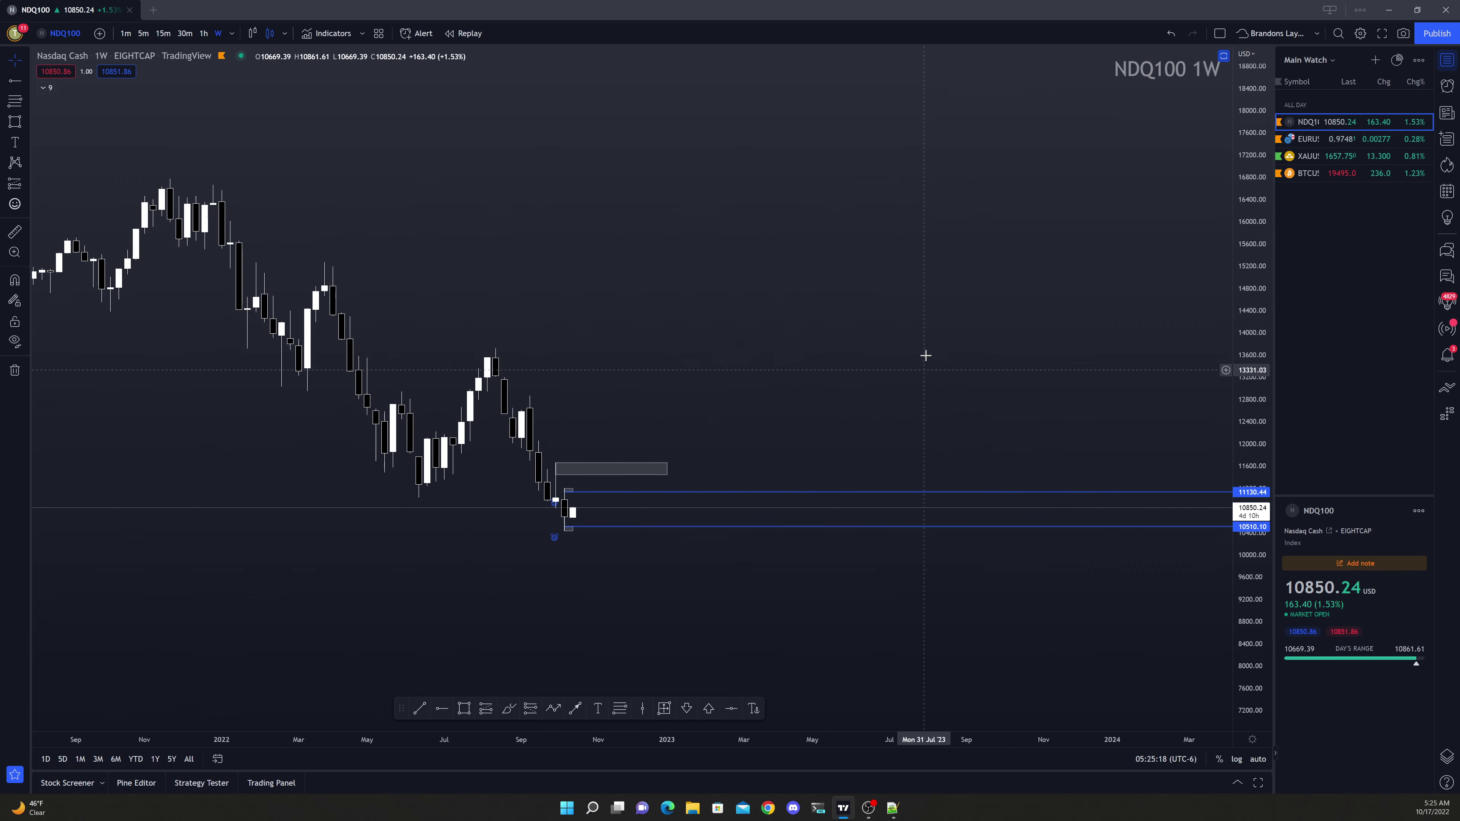
left_click_drag(1251, 414, 1251, 276)
left_click_drag(608, 182, 519, 75)
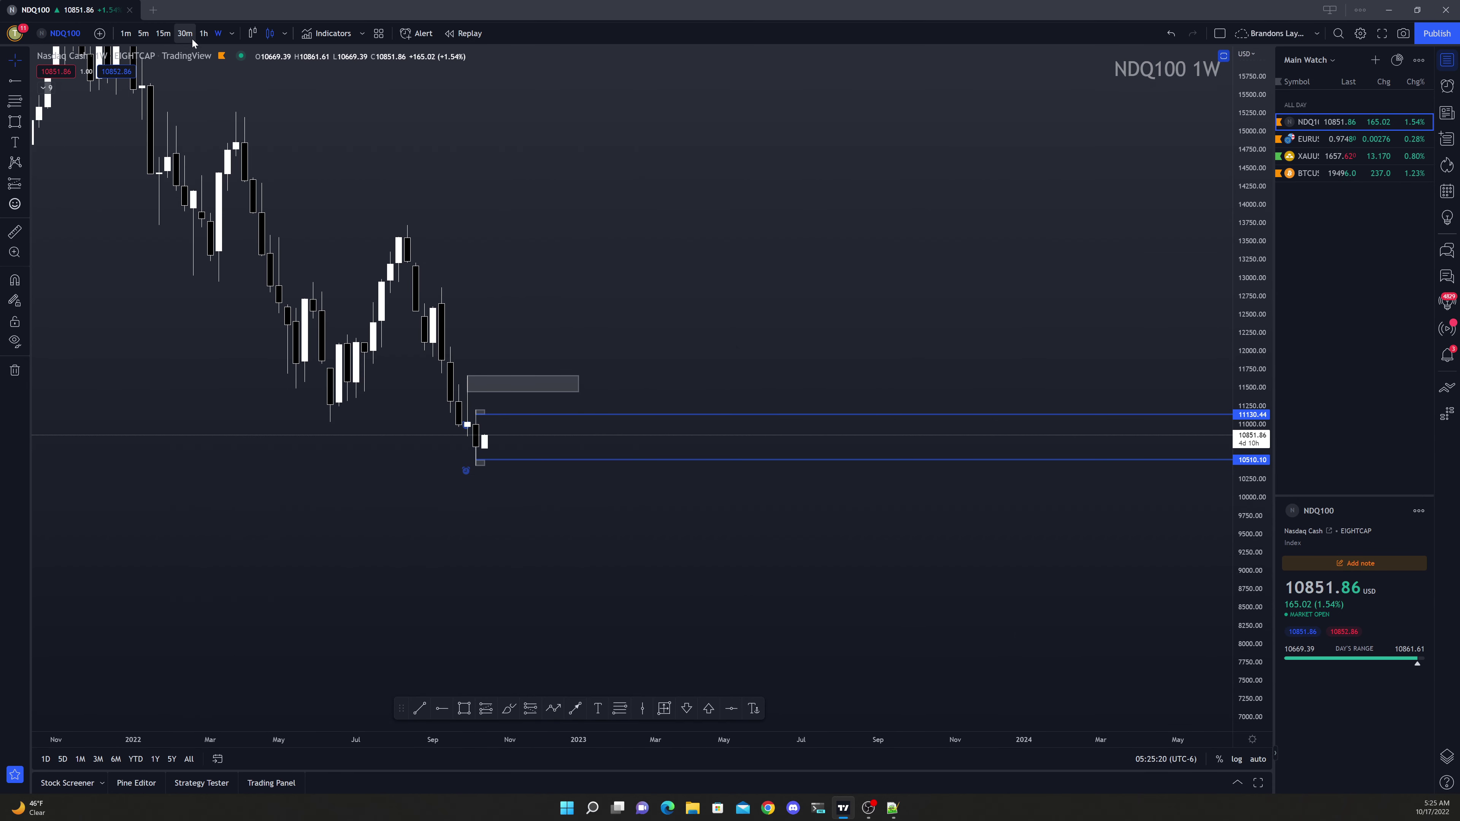
View NDQ100 on hourly, then 30-minute candles, centring the latest price action
left_click(204, 33)
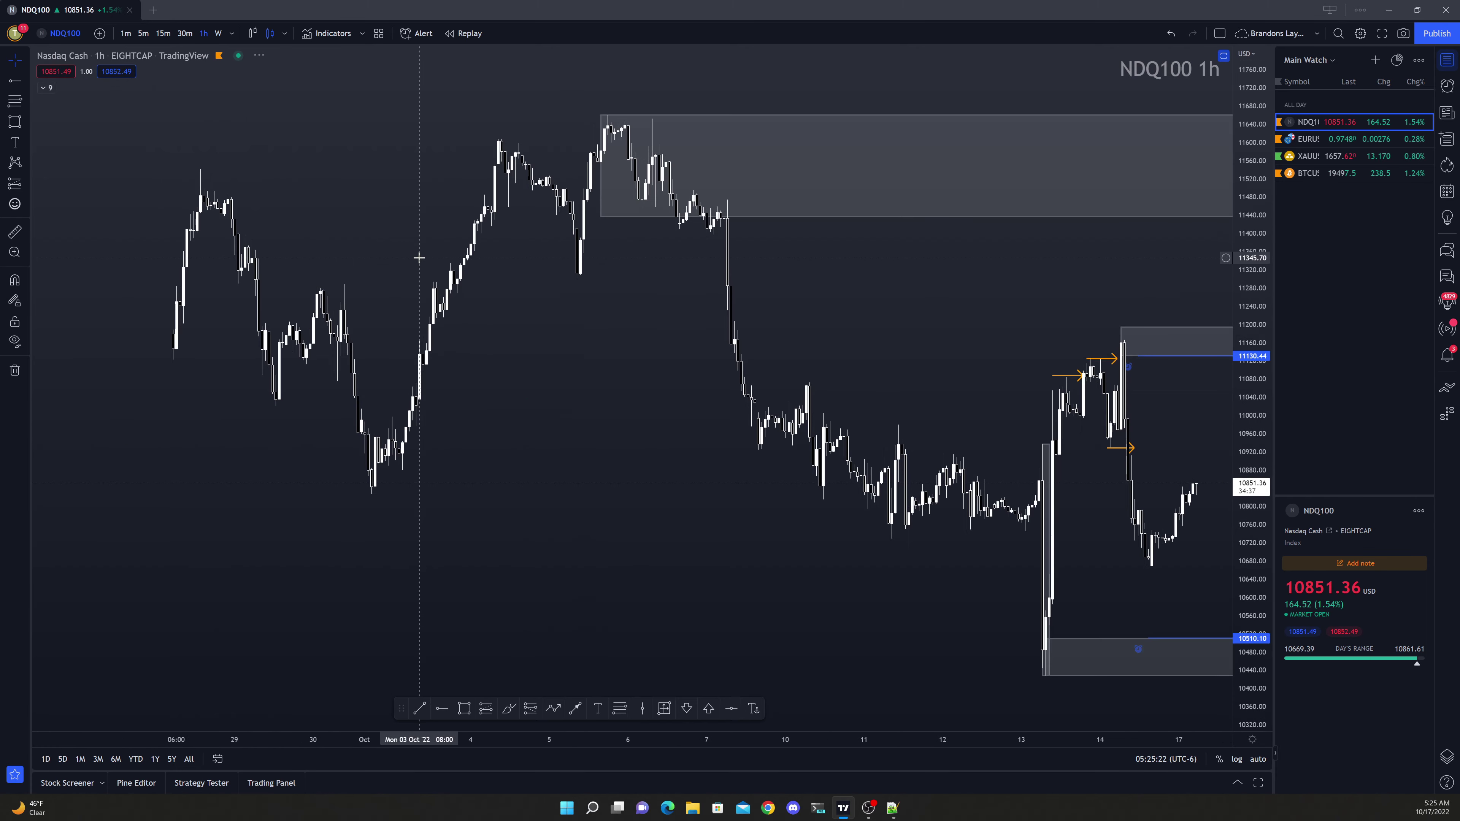
scroll(845, 326, "up", 6)
left_click_drag(781, 308, 458, 305)
left_click_drag(994, 270, 931, 269)
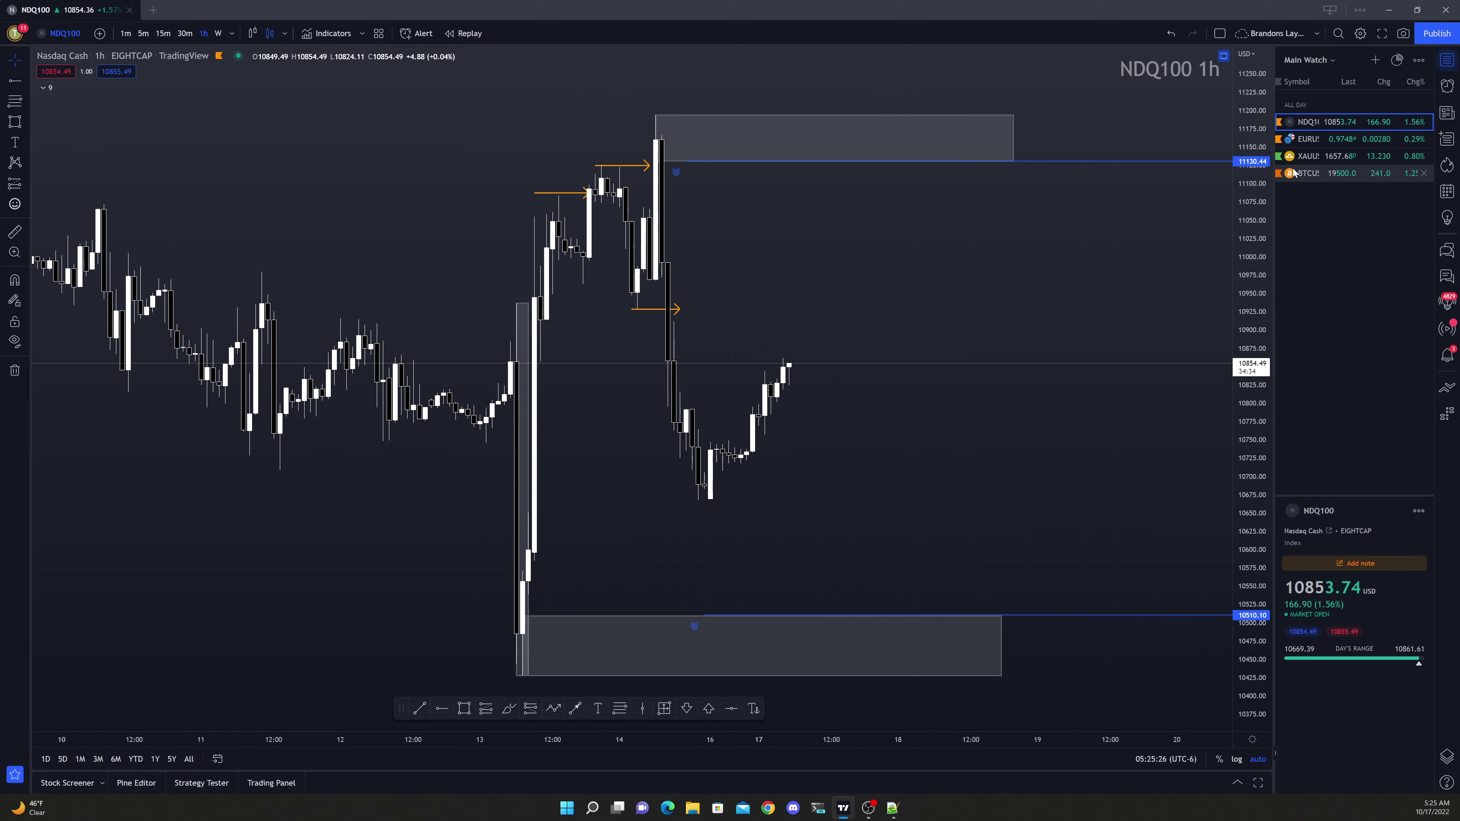
left_click_drag(1235, 141, 1238, 179)
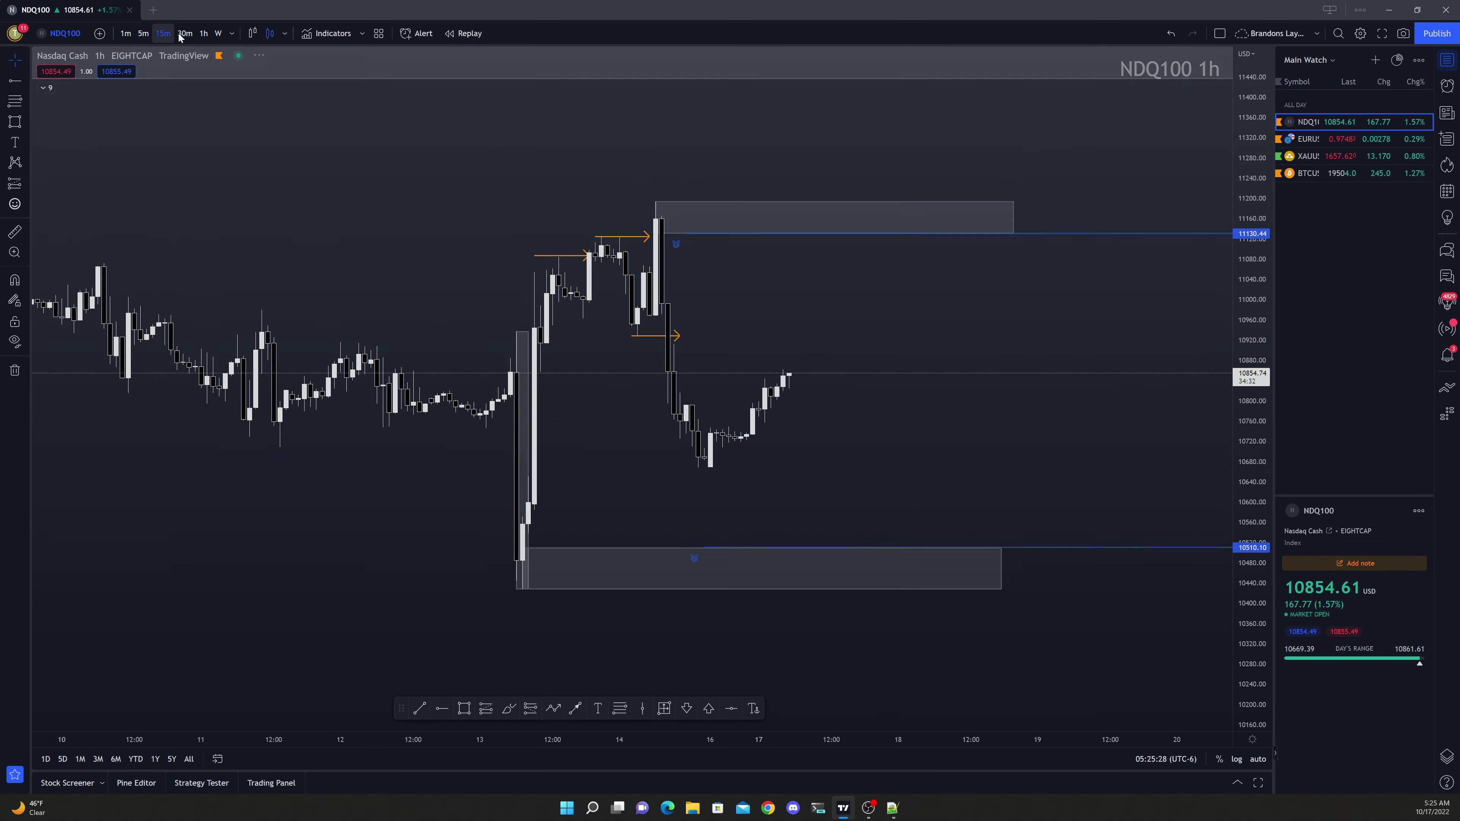
left_click(182, 35)
key("alt+r")
scroll(1076, 397, "up", 6)
left_click_drag(1054, 378, 785, 322)
left_click_drag(900, 293, 730, 310)
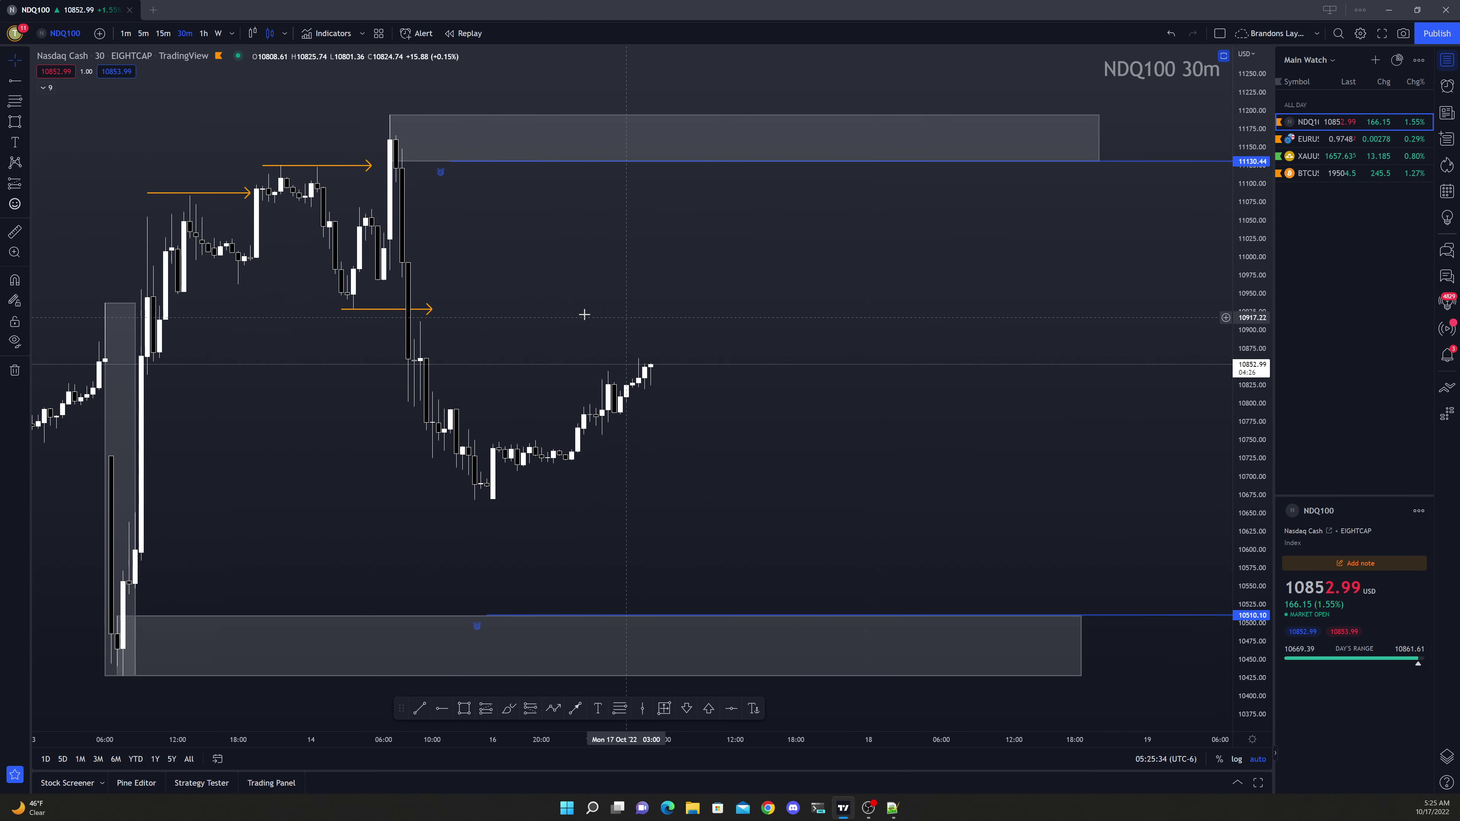
Draw a zone rectangle over the 14 Oct spike from about 10929 to 11194
left_click(464, 708)
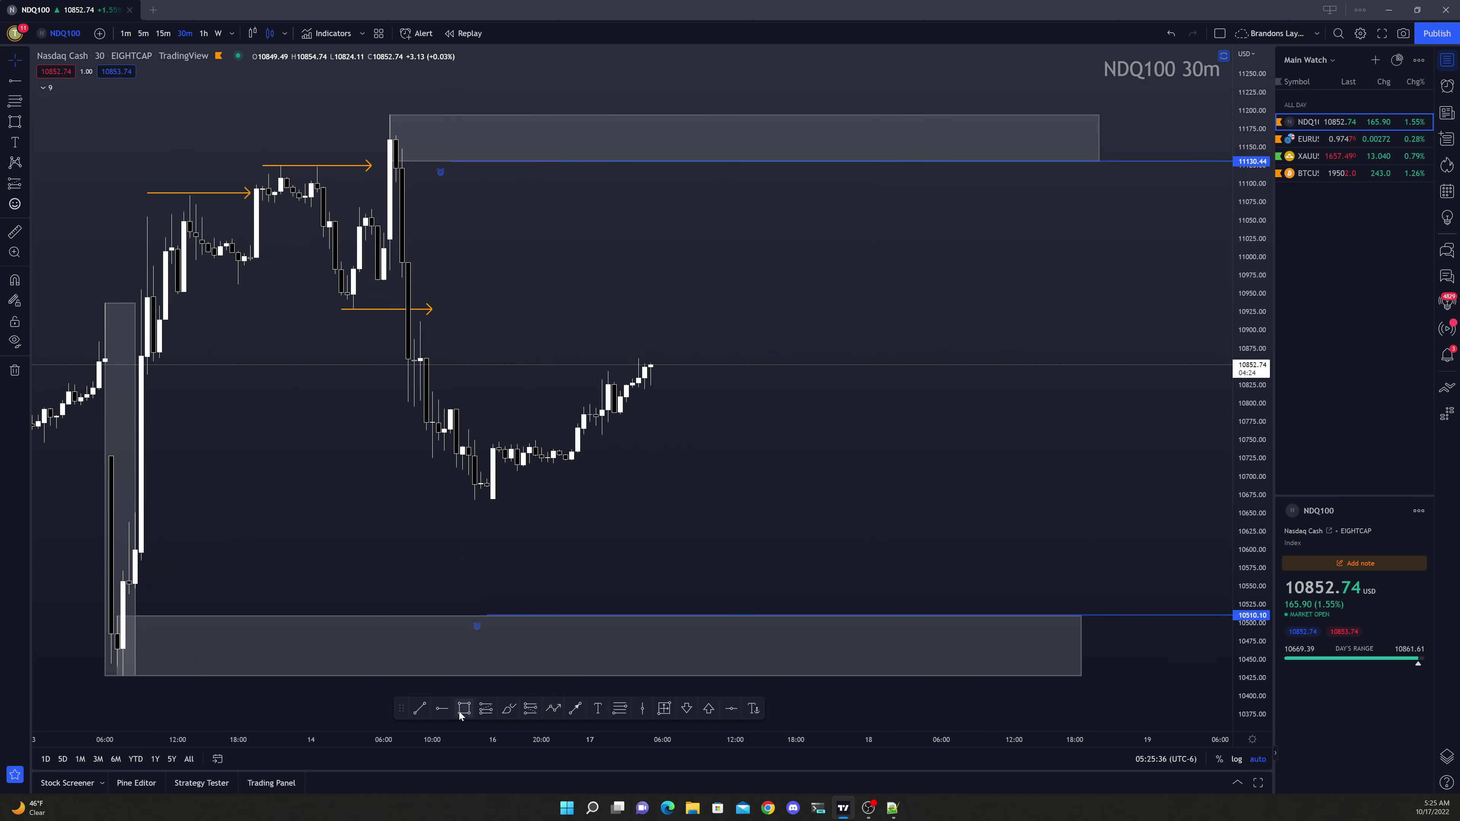
mouse_move(351, 311)
left_mouse_down()
mouse_move(390, 221)
mouse_move(389, 116)
left_mouse_up()
left_click(389, 117, "ctrl")
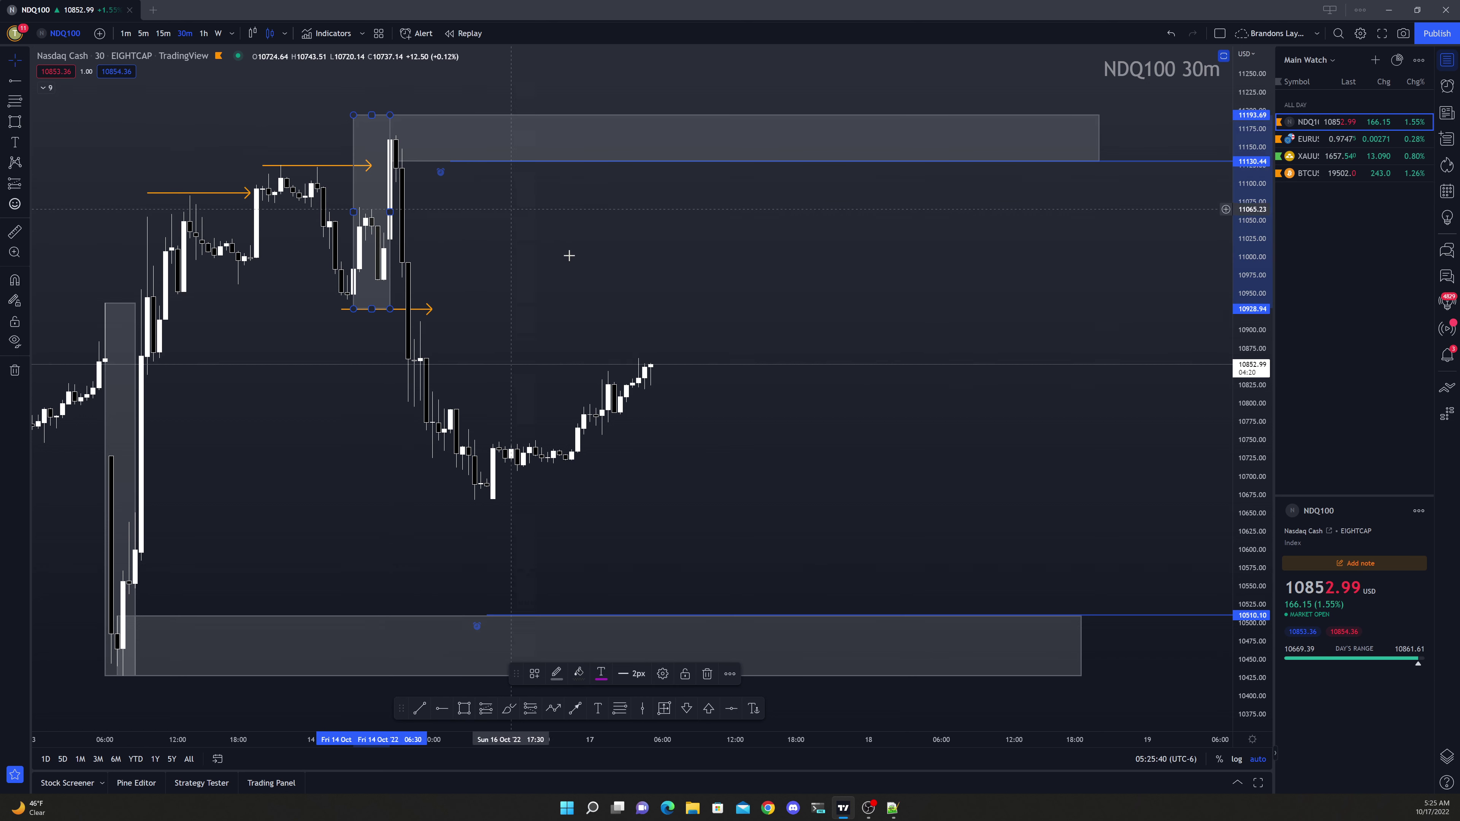
left_click(567, 255)
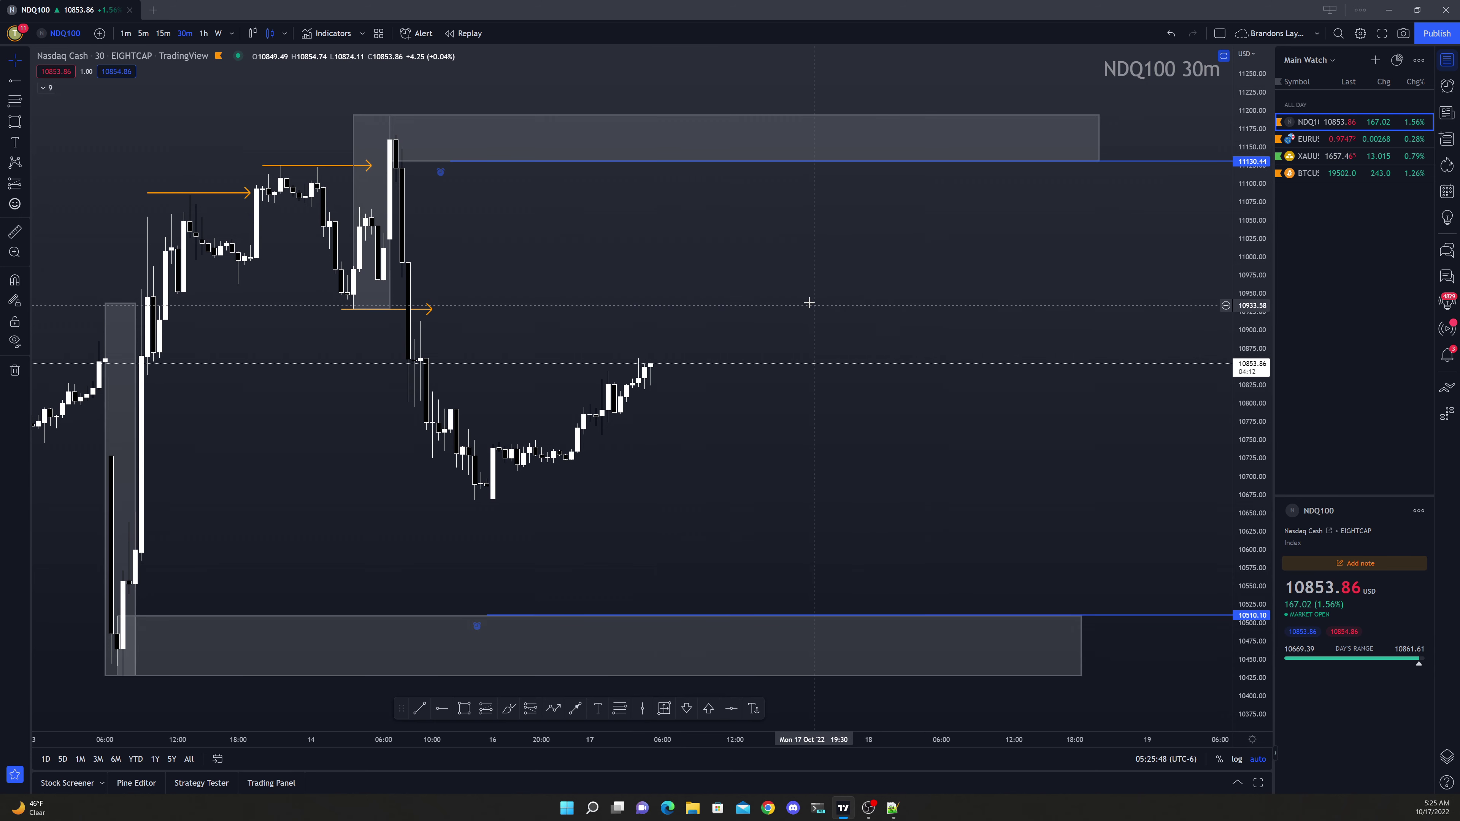
Switch the chart to EURUSD and compress the price scale to show more prices
key("Down")
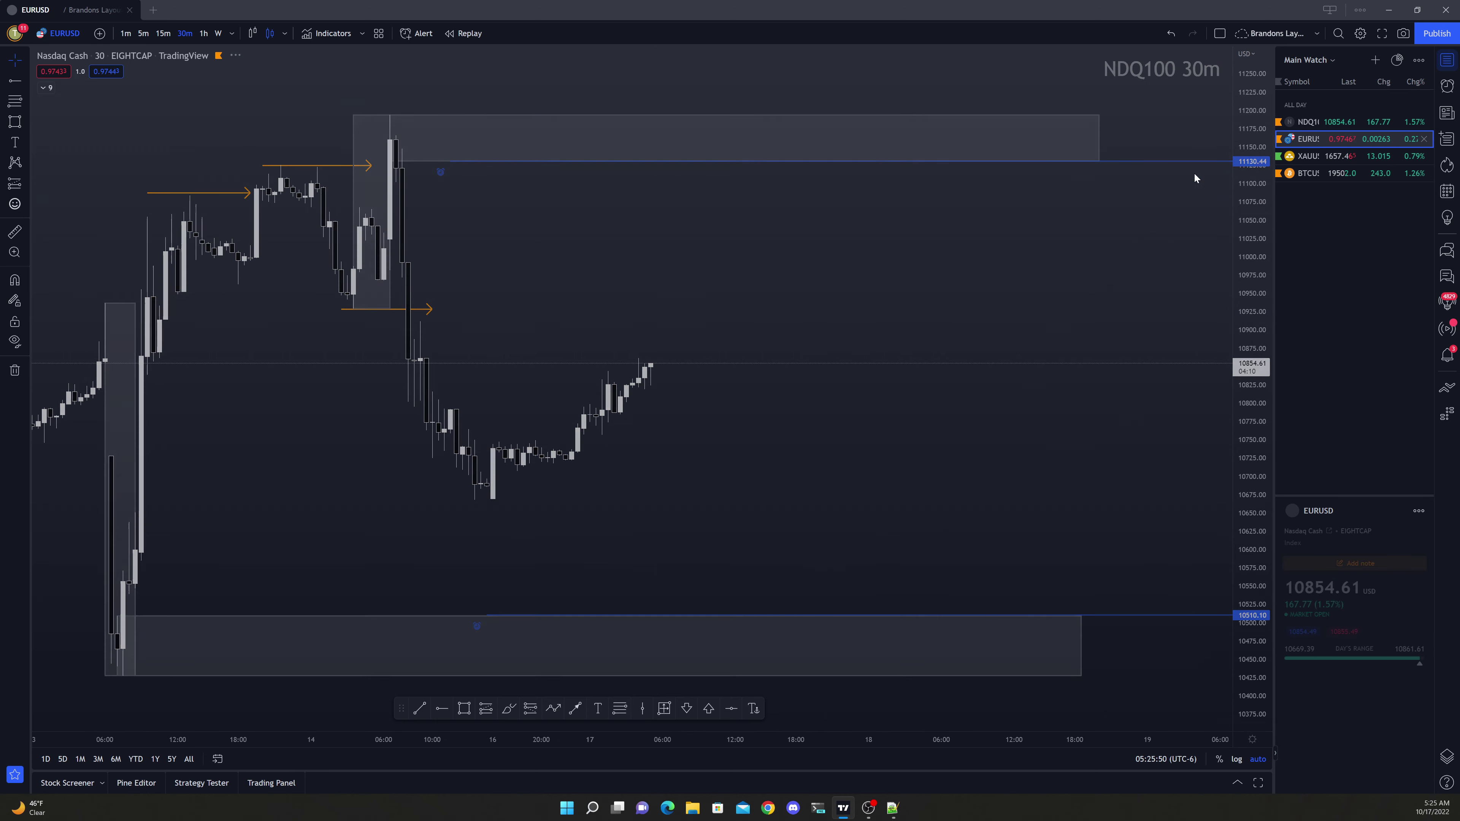
scroll(724, 299, "down", 7)
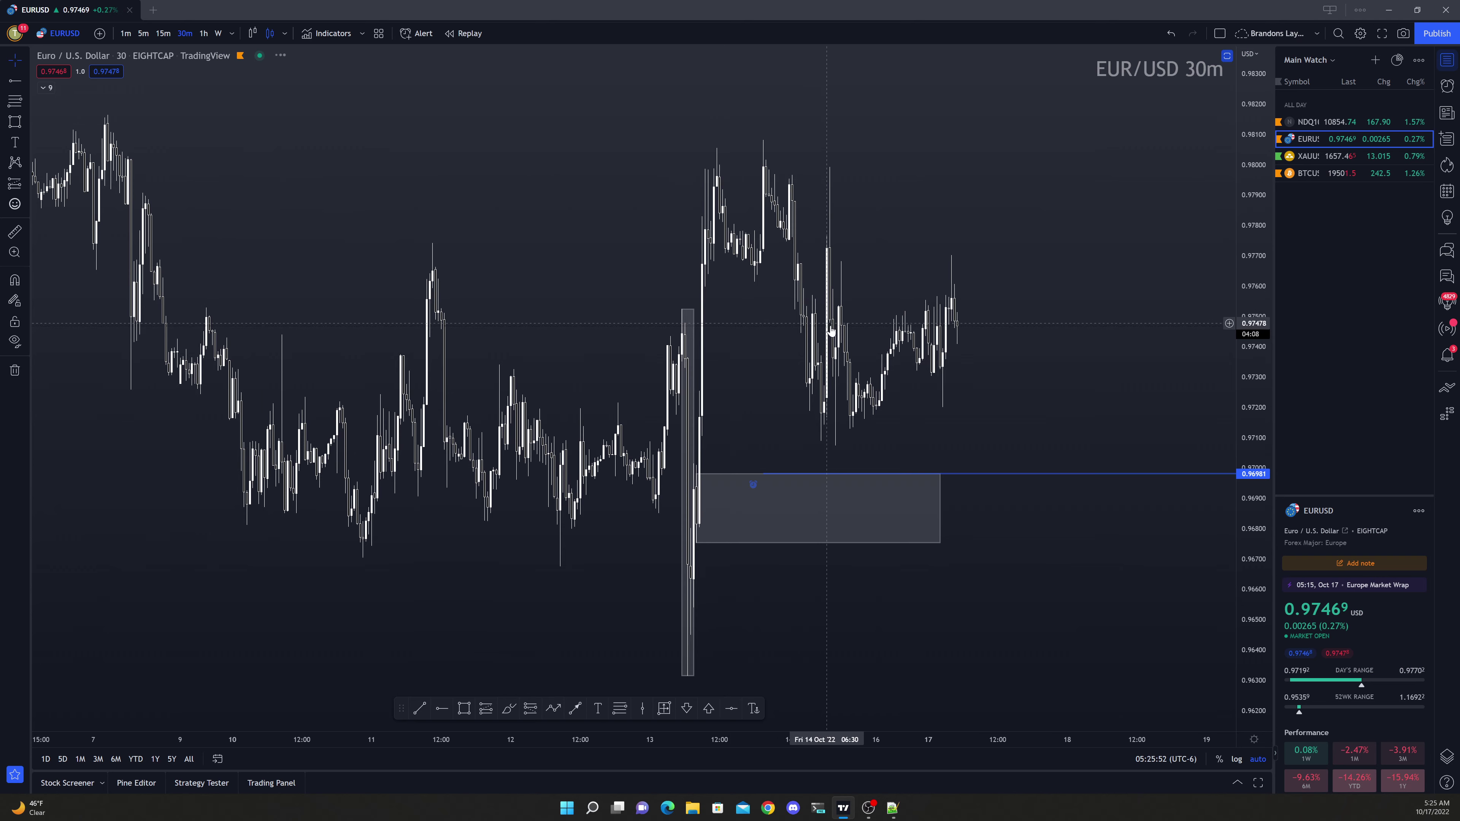
scroll(830, 323, "up", 6)
left_click_drag(1256, 137, 1276, 568)
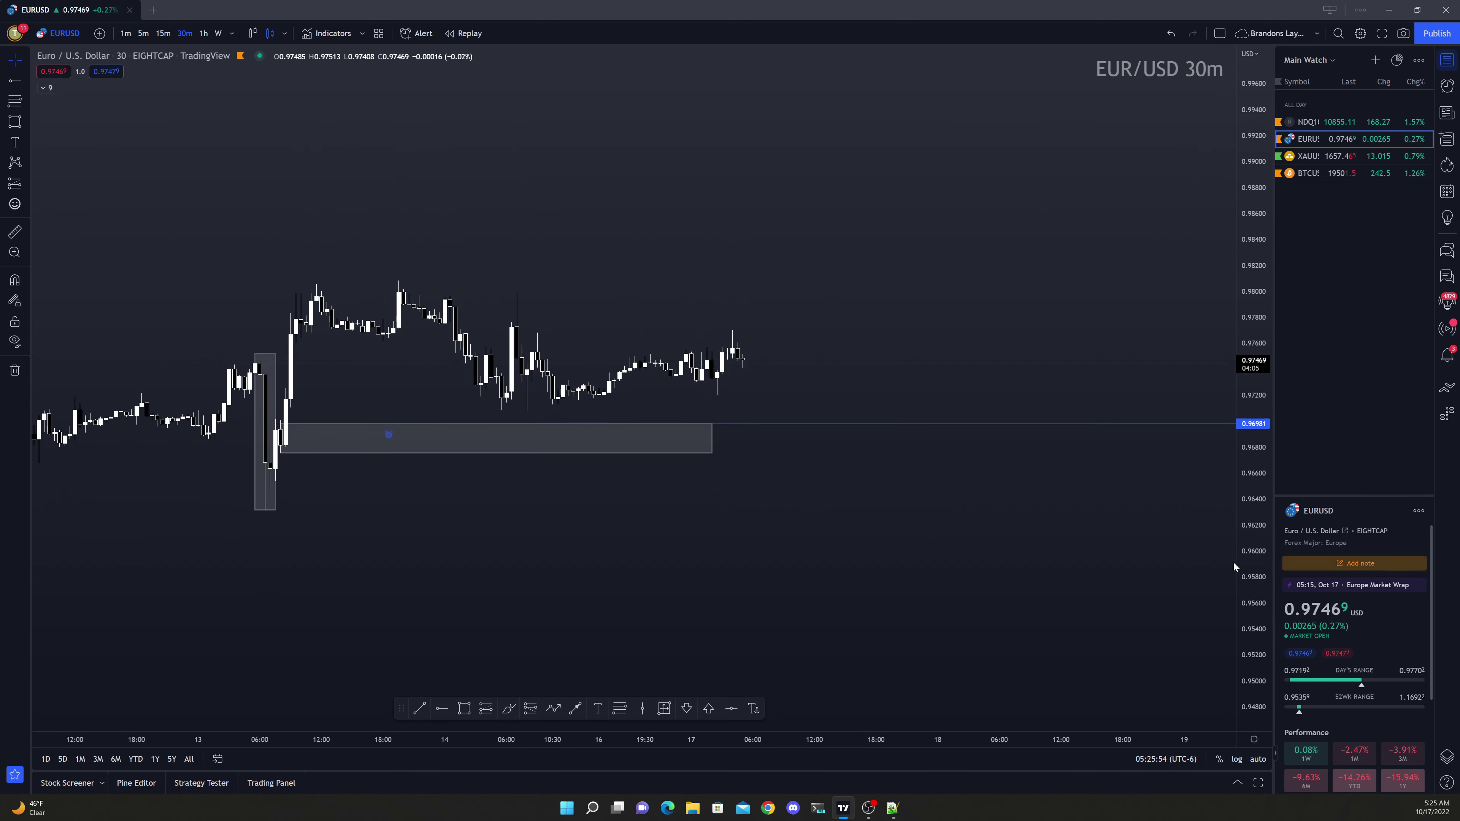
Stretch the EURUSD demand zone rectangle's right edge further right
left_click(790, 446)
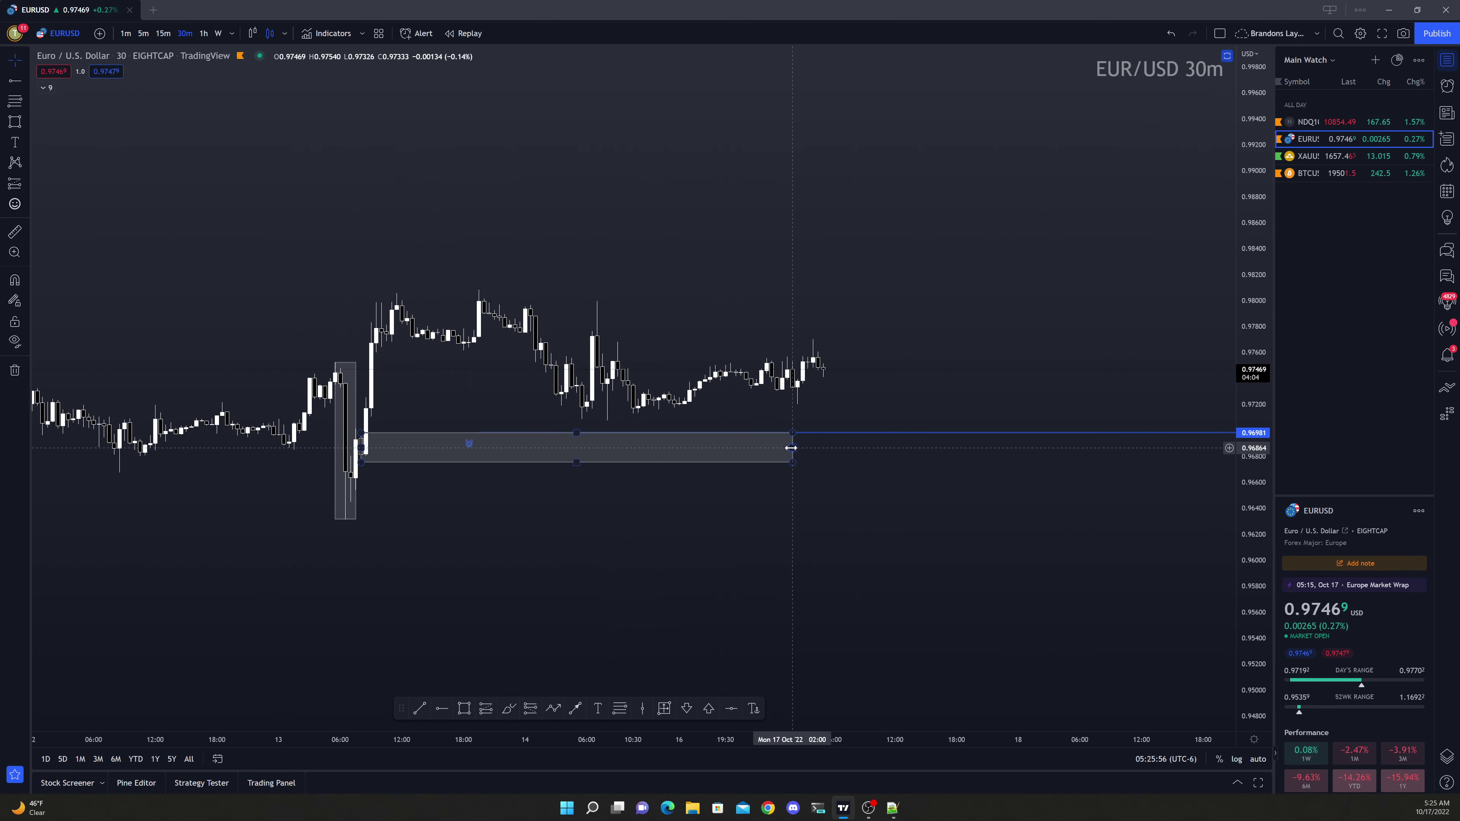
left_click_drag(792, 447, 1163, 444)
left_click(946, 362)
scroll(937, 371, "down", 3)
scroll(914, 374, "up", 1)
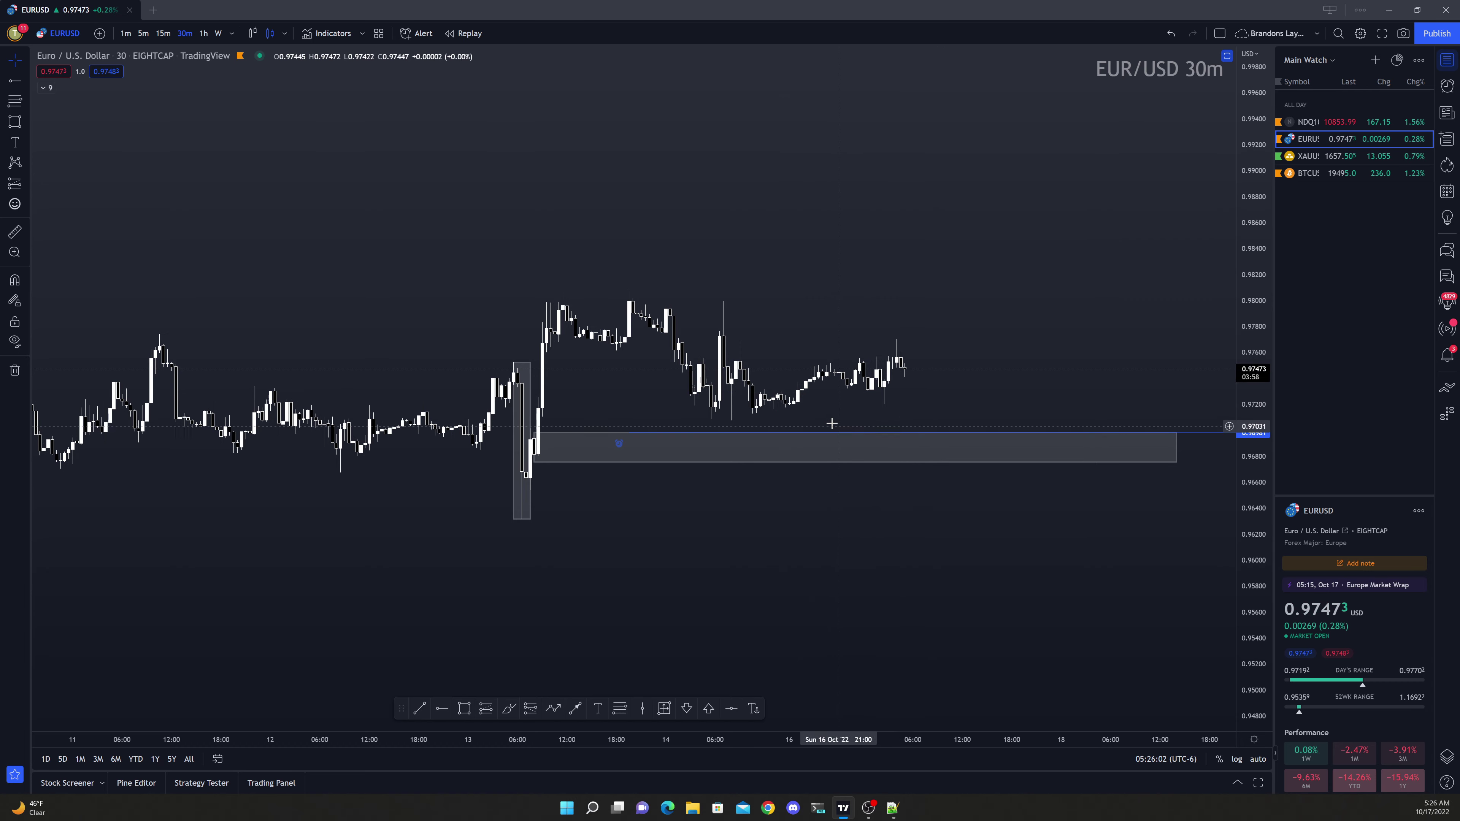
scroll(352, 218, "down", 2)
View EUR/USD on the 1-hour interval, then on weekly candles
left_click(204, 32)
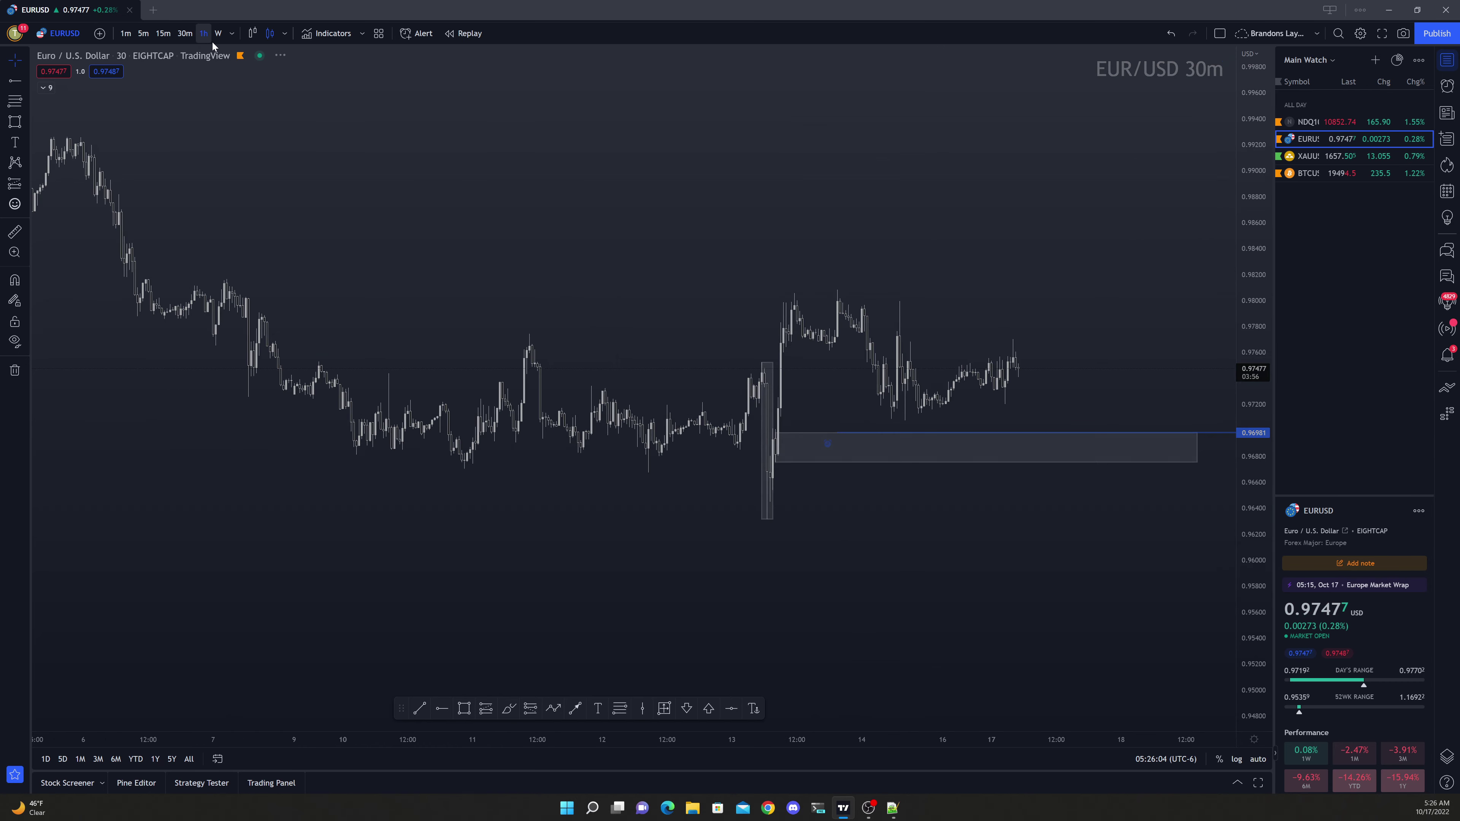
scroll(864, 313, "up", 4)
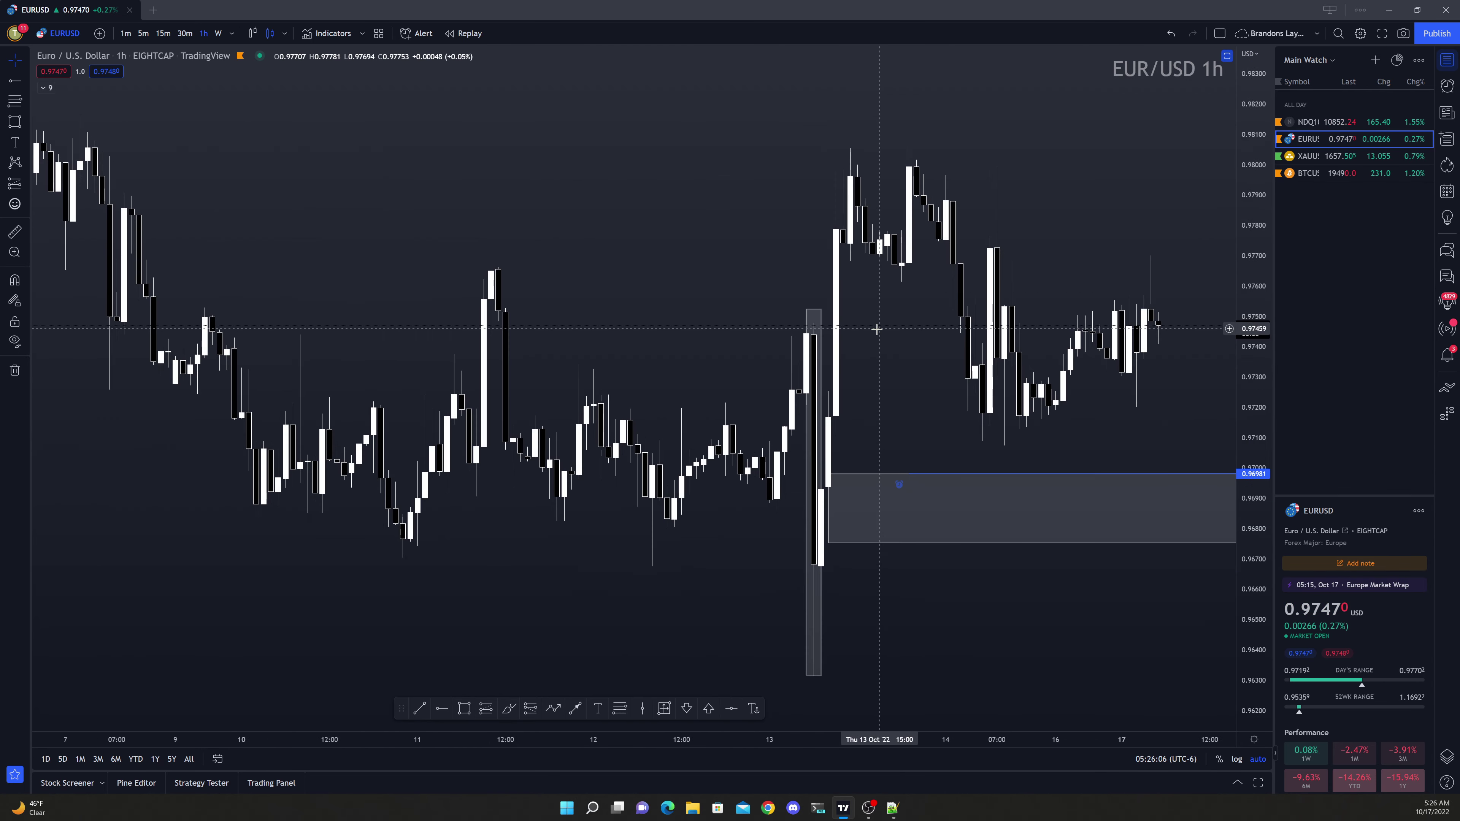
scroll(782, 303, "down", 5)
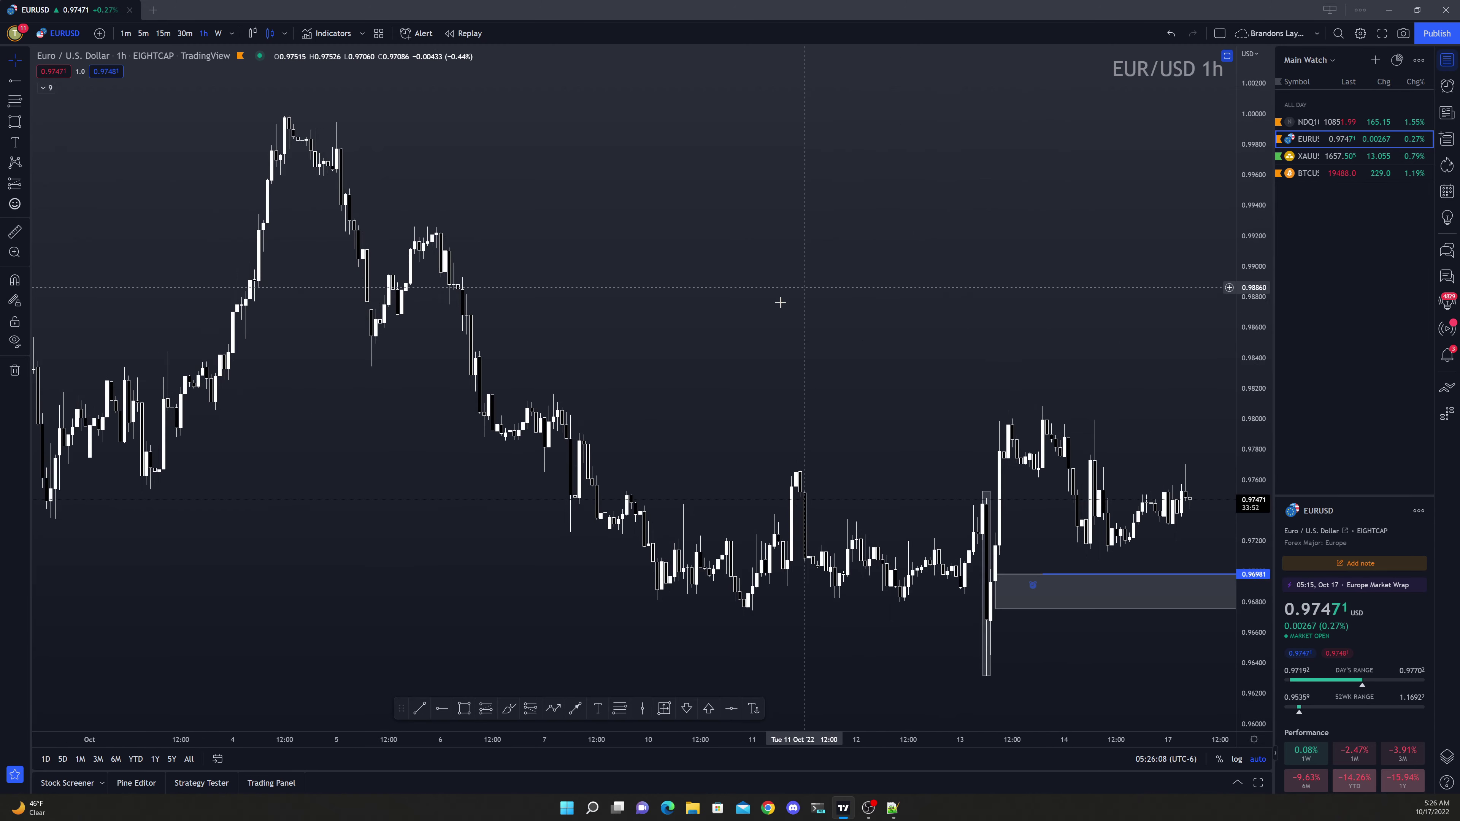
scroll(674, 298, "down", 1)
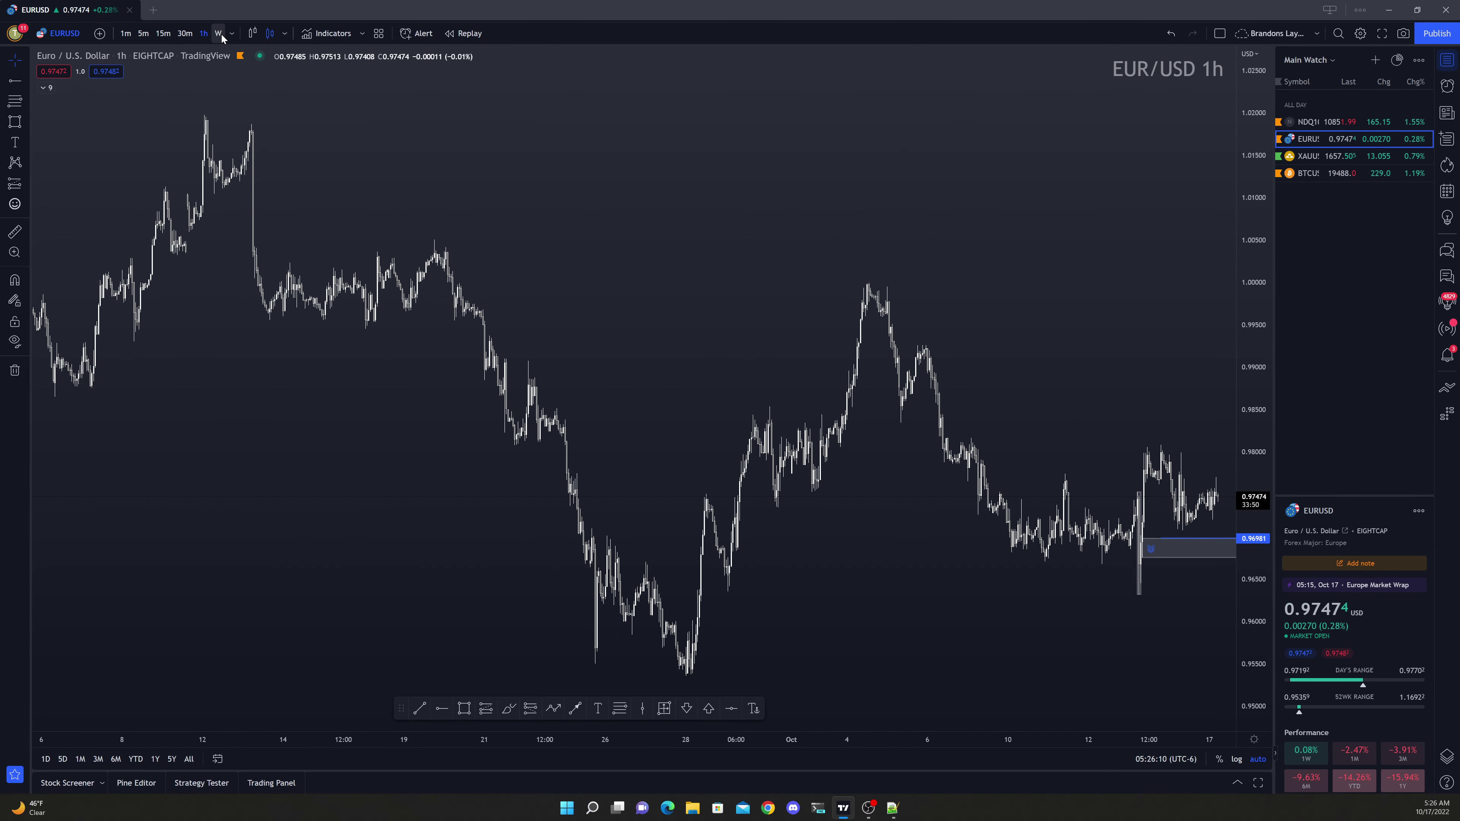
left_click(219, 34)
scroll(802, 230, "up", 6)
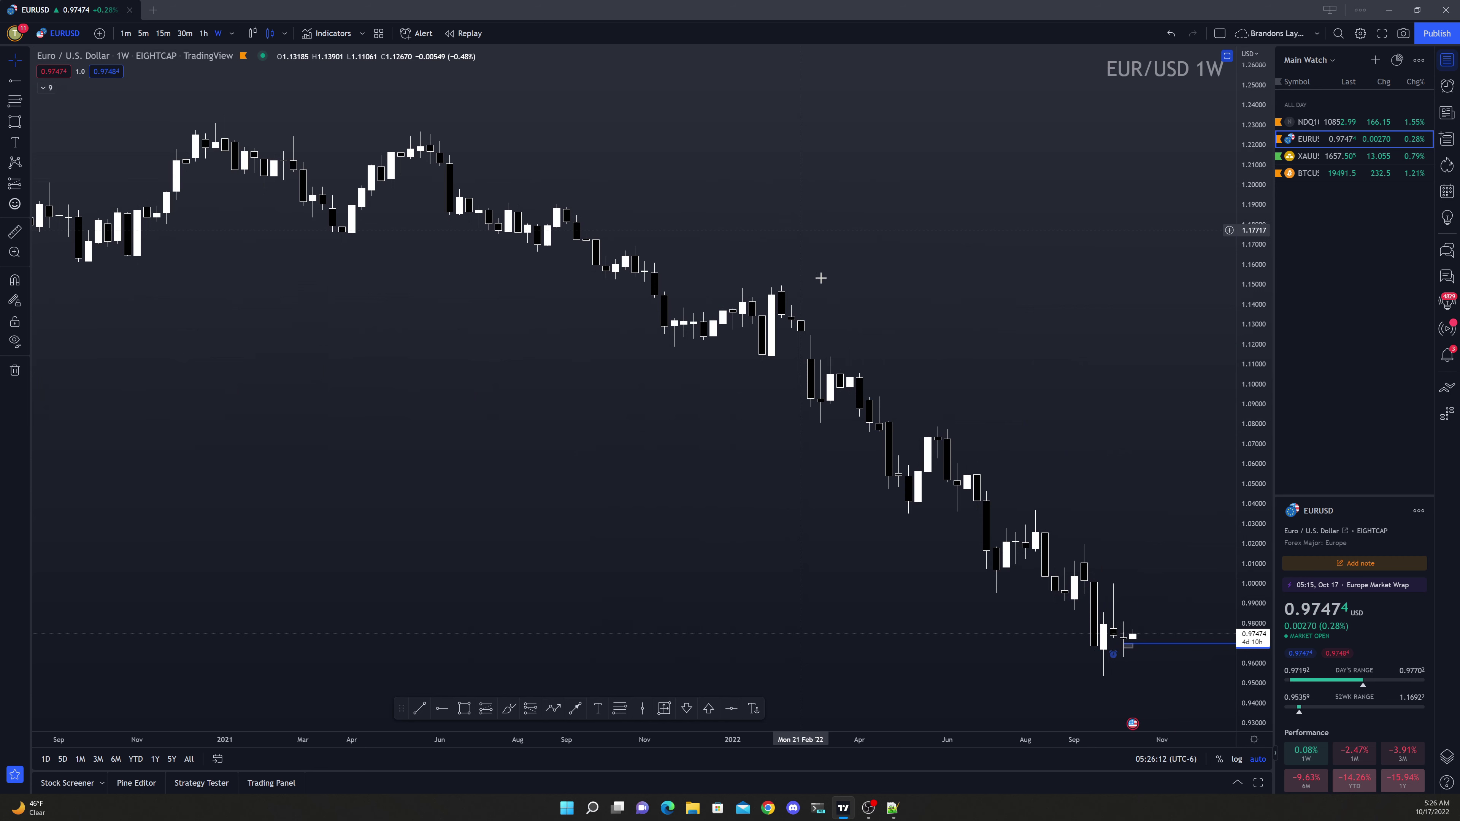
scroll(1006, 479, "up", 2)
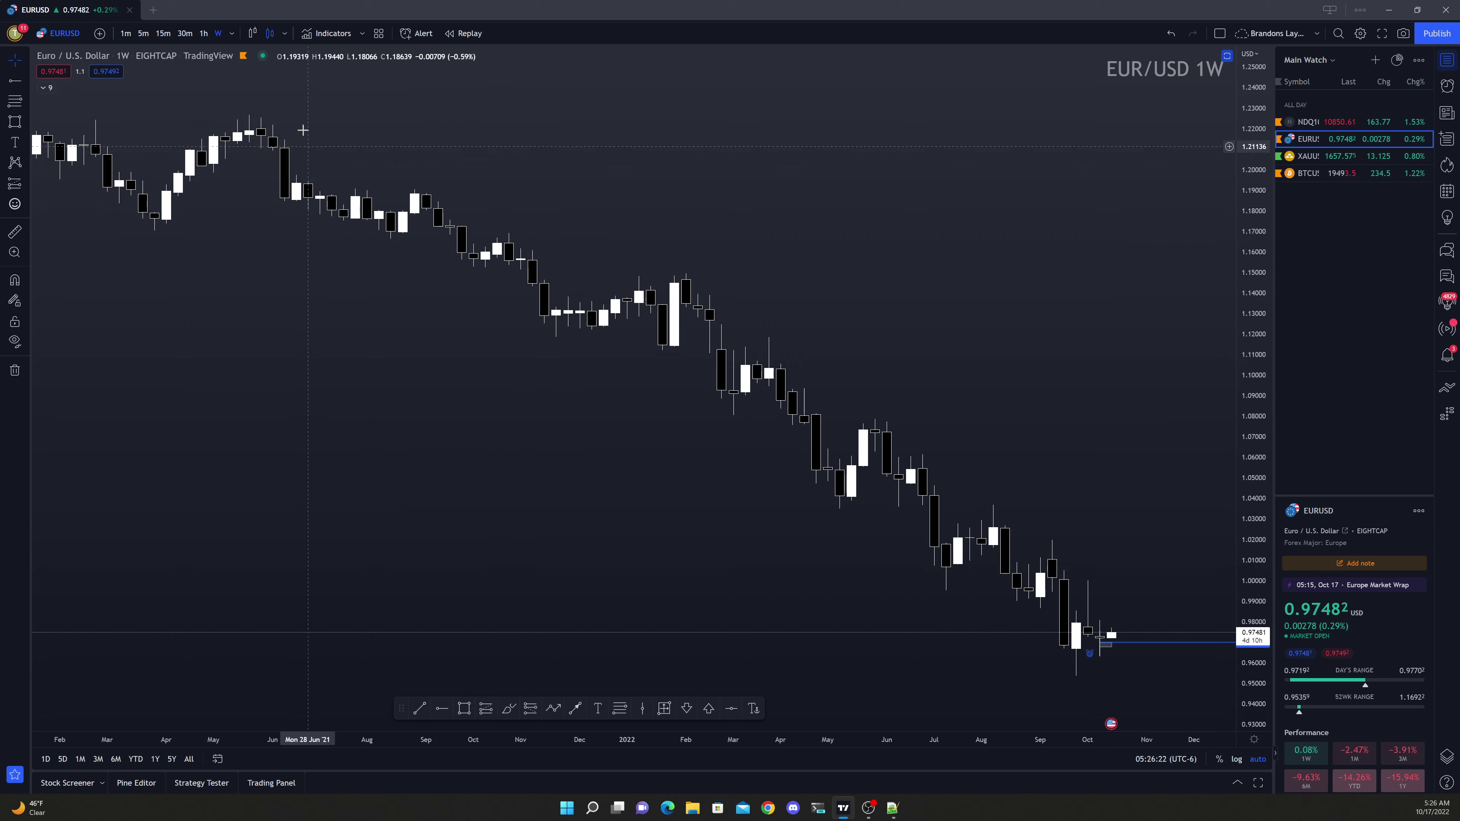
Switch EUR/USD to daily and draw a zone at the Sep 12 candle, extended to the price scale
type("1D")
key("Return")
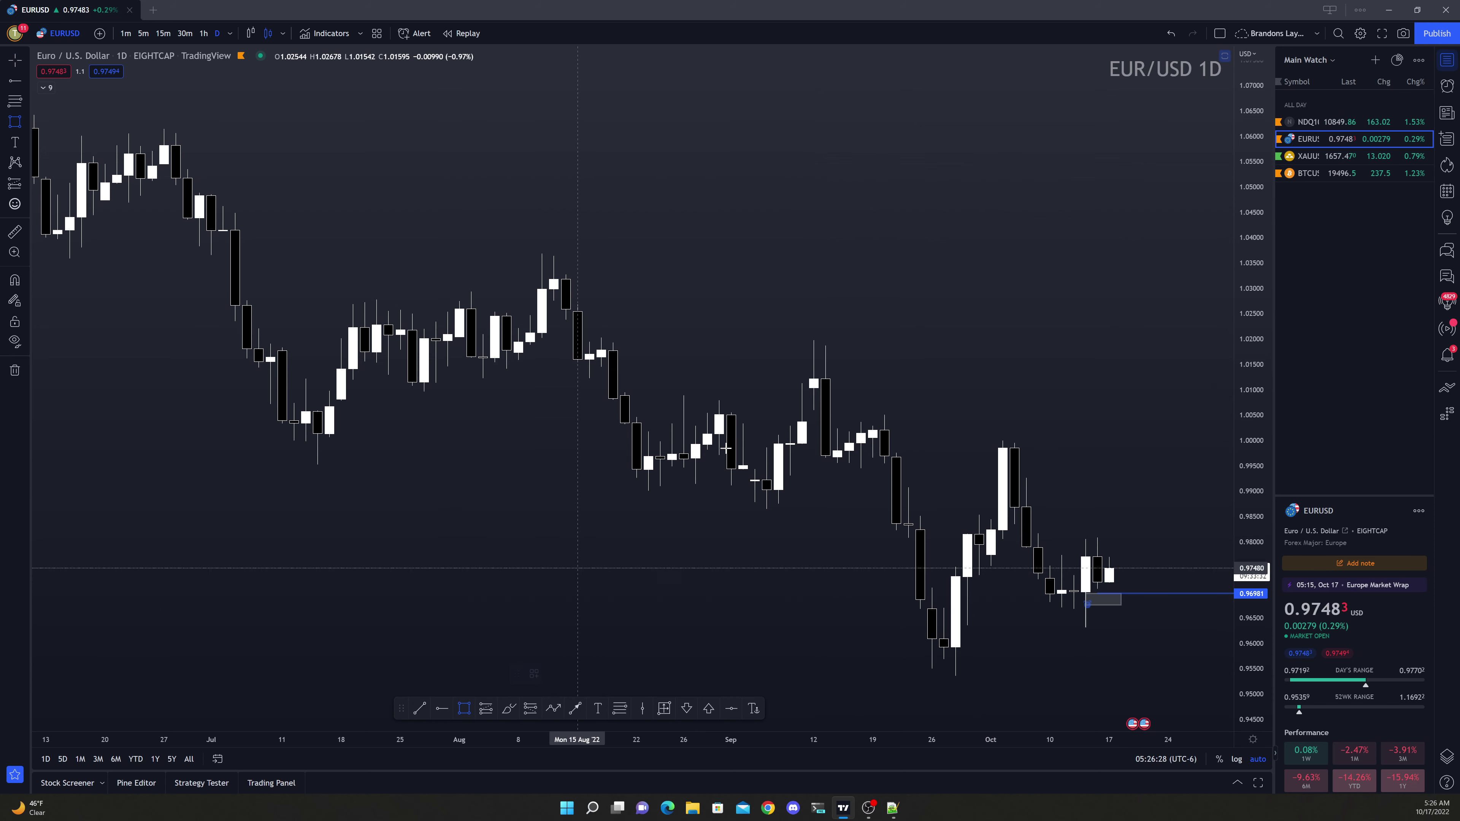
mouse_move(813, 409)
left_mouse_down()
mouse_move(813, 340)
mouse_move(1216, 372)
left_mouse_up()
left_click_drag(1086, 292, 778, 345)
left_click_drag(909, 276, 1228, 277)
Add horizontal lines at the zone top 1.01974 and the Sep 28 low 0.95356
left_click_drag(1245, 161, 1246, 259)
left_click_drag(961, 397, 778, 415)
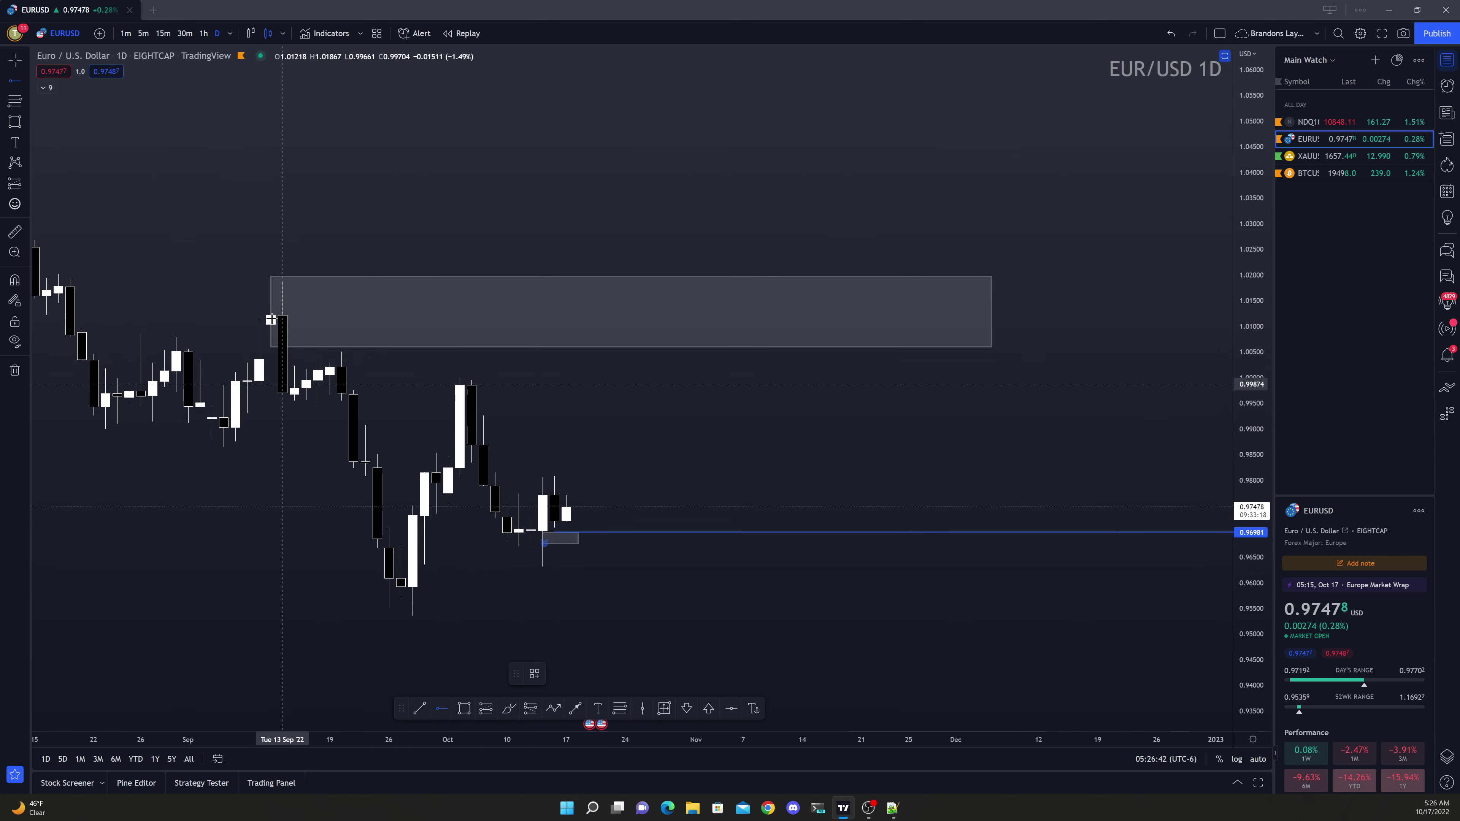
left_click(268, 281)
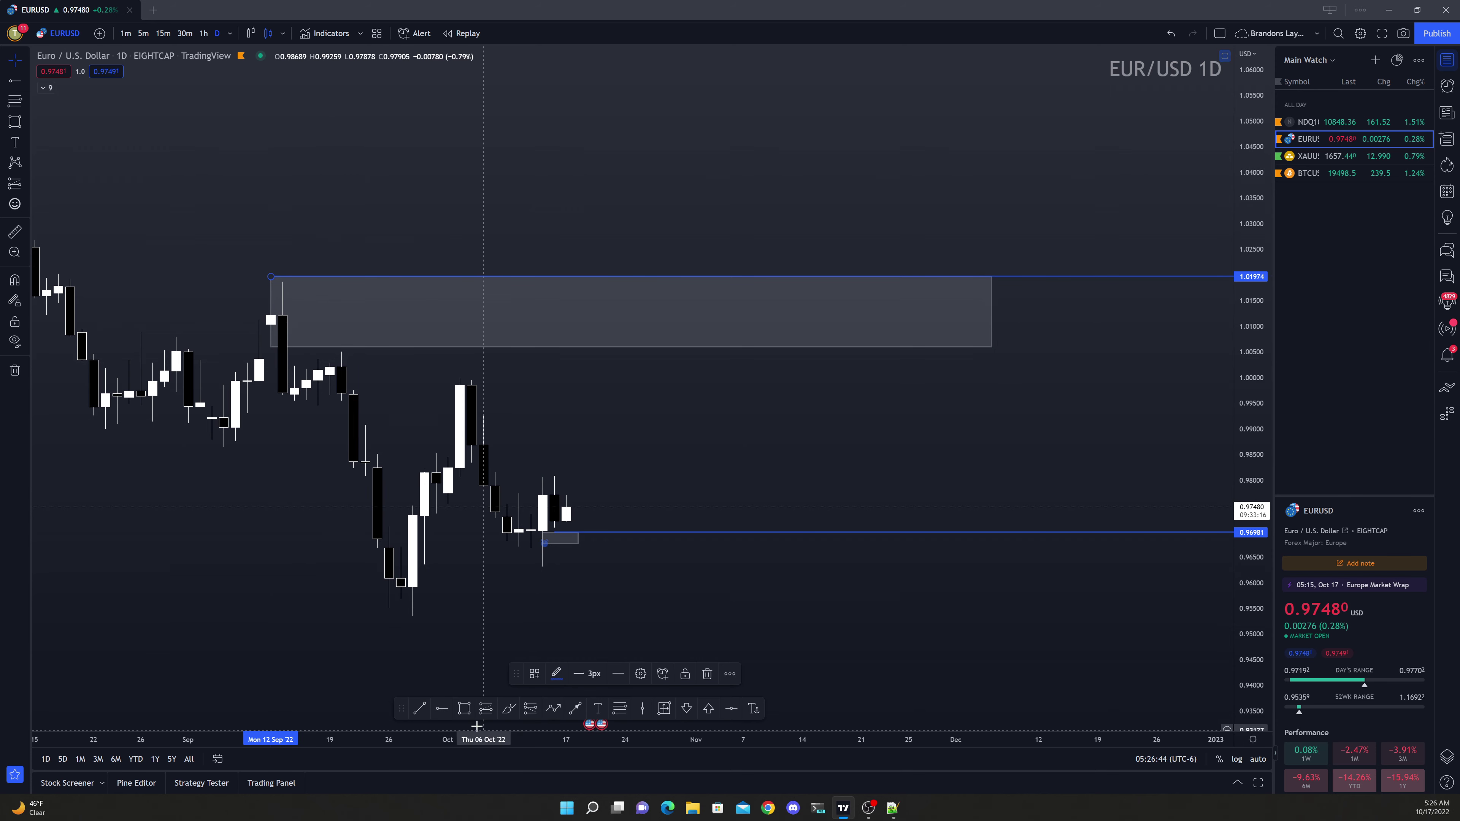
left_click(442, 708)
left_click(412, 620)
scroll(718, 420, "down", 2)
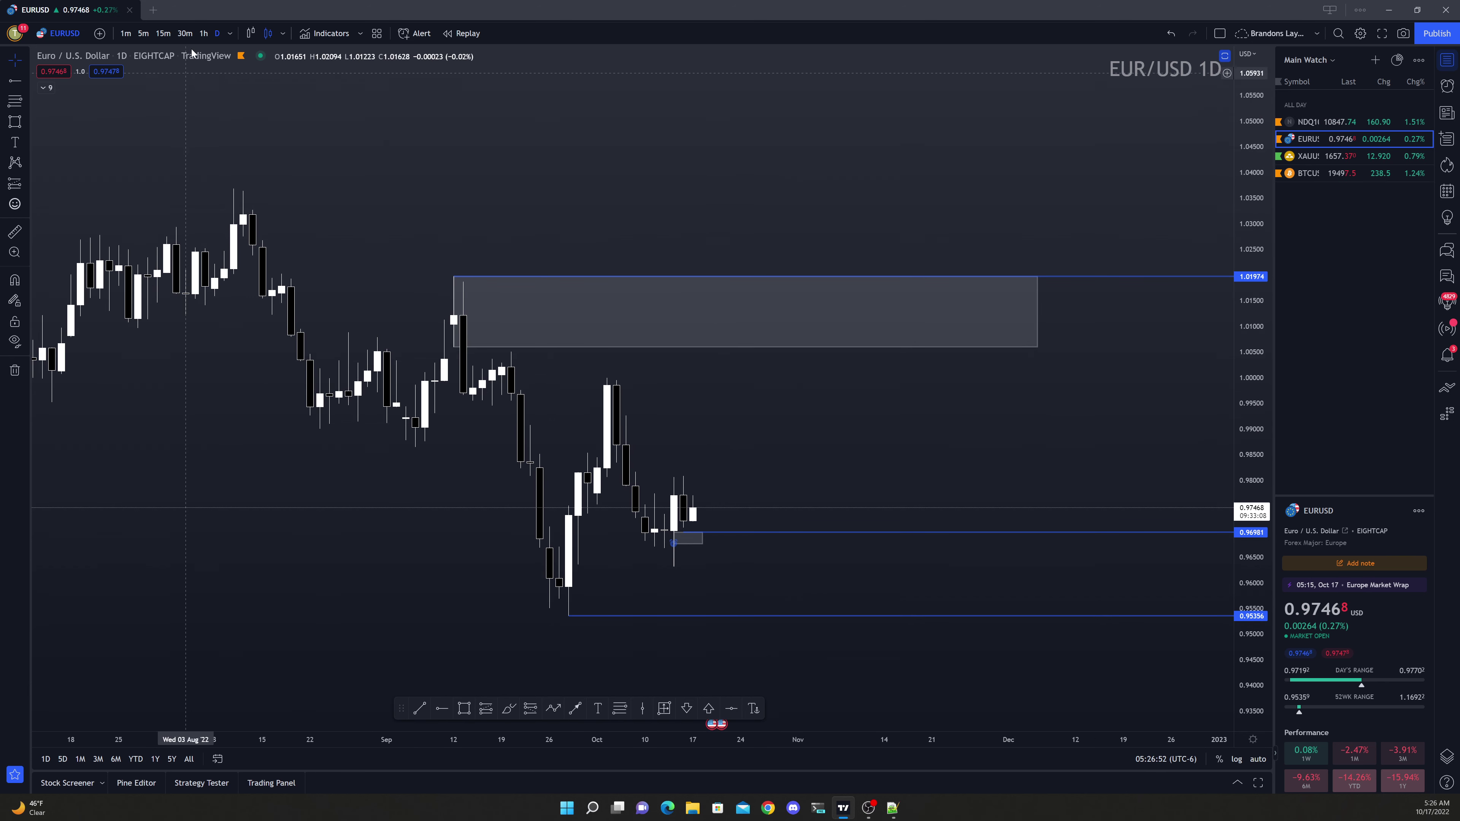
Show EUR/USD on 1-hour candles and raise the upper zone's bottom edge to 1.01676
left_click(204, 33)
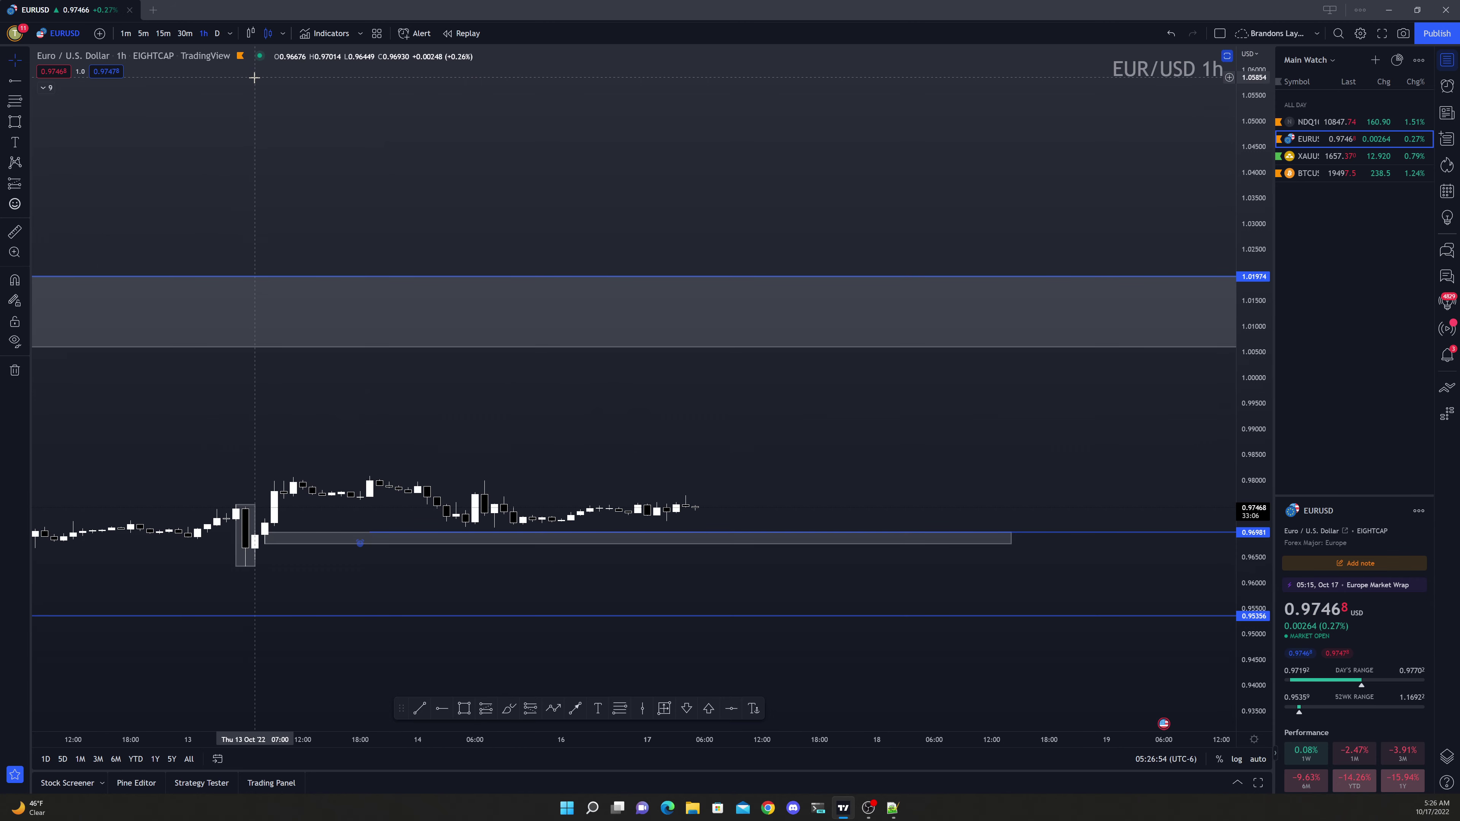
scroll(563, 361, "down", 4)
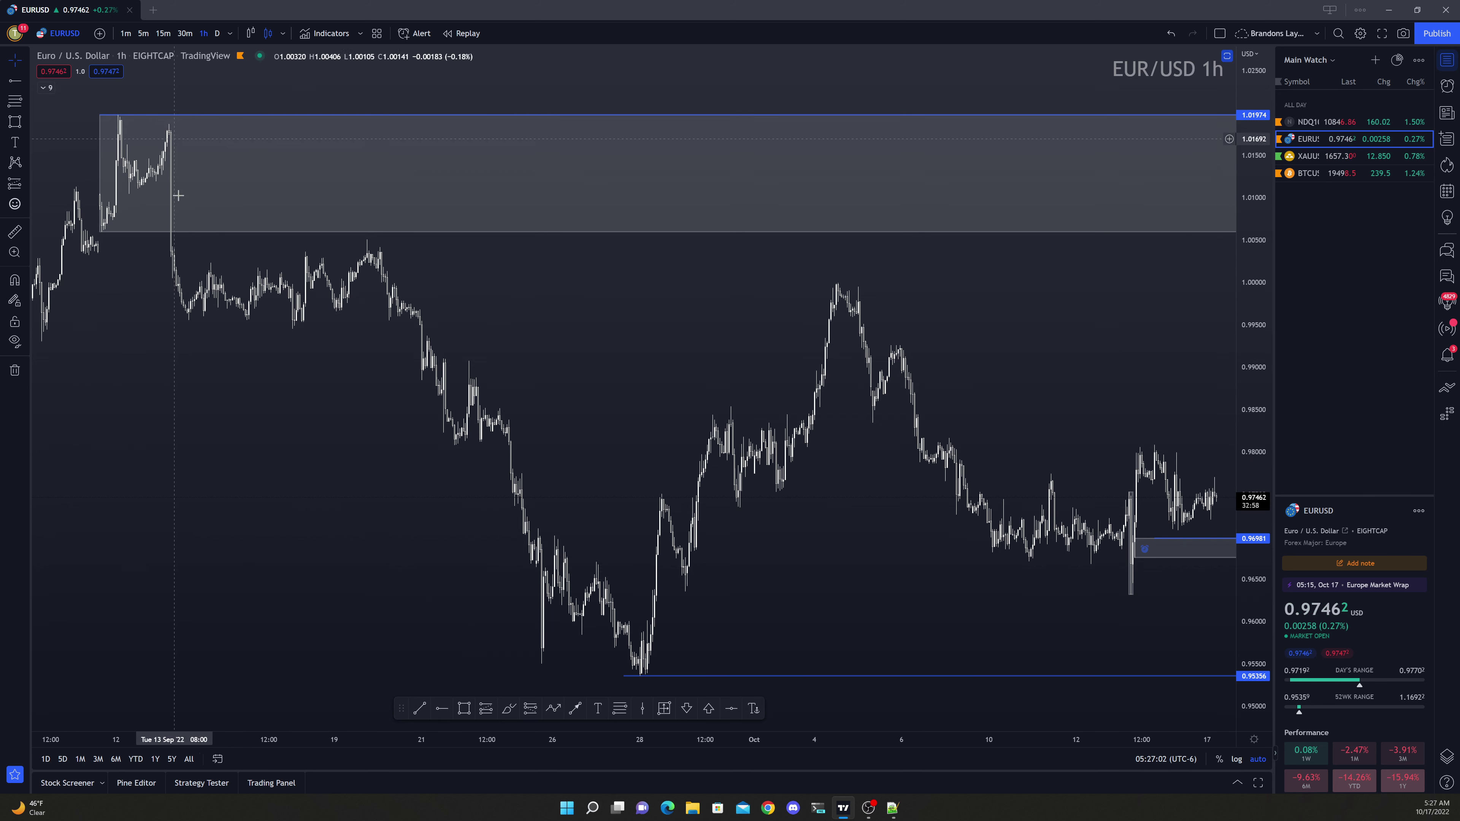
left_click_drag(100, 231, 169, 126)
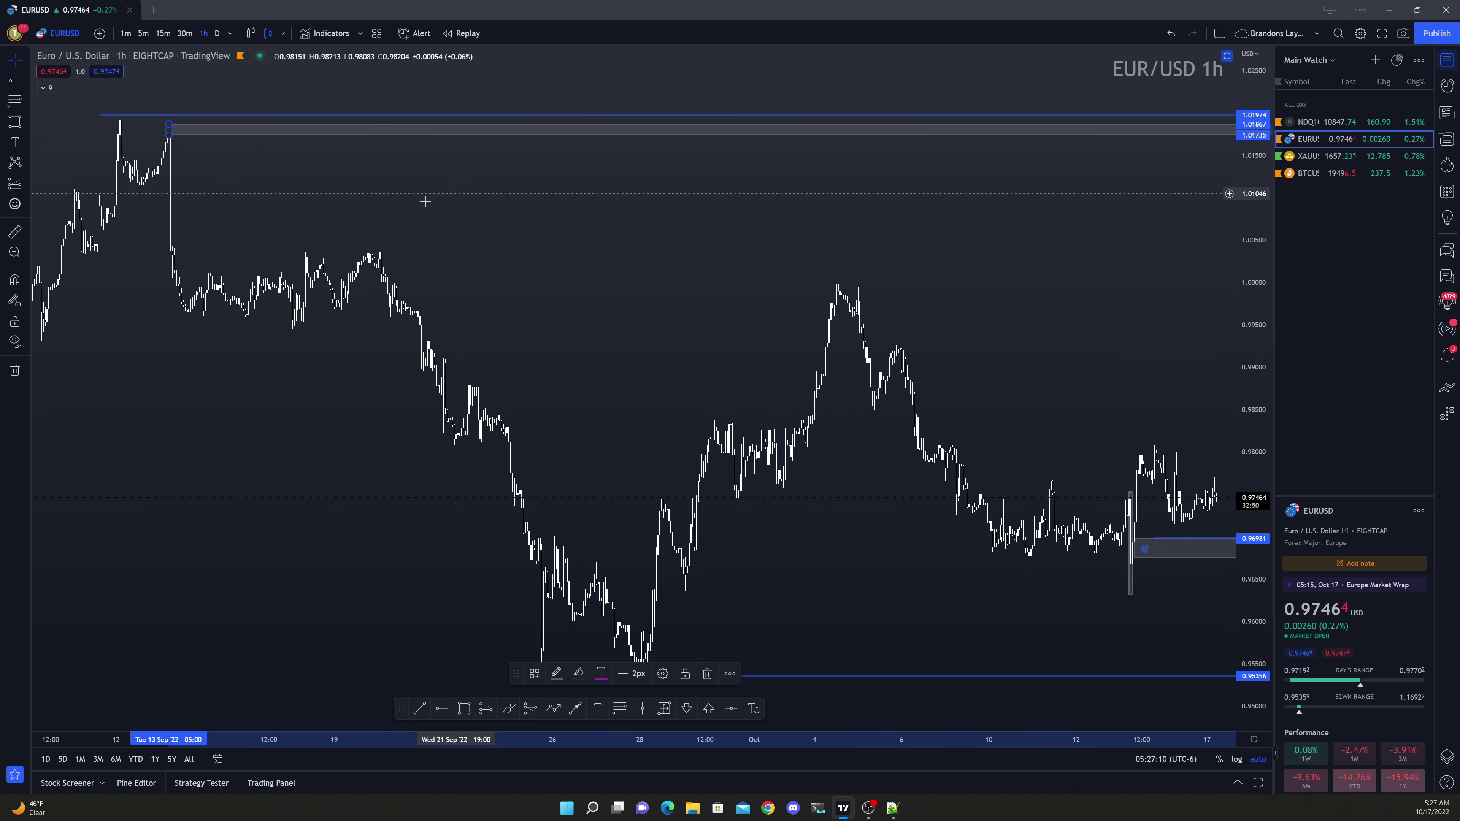
left_click_drag(896, 192, 468, 246)
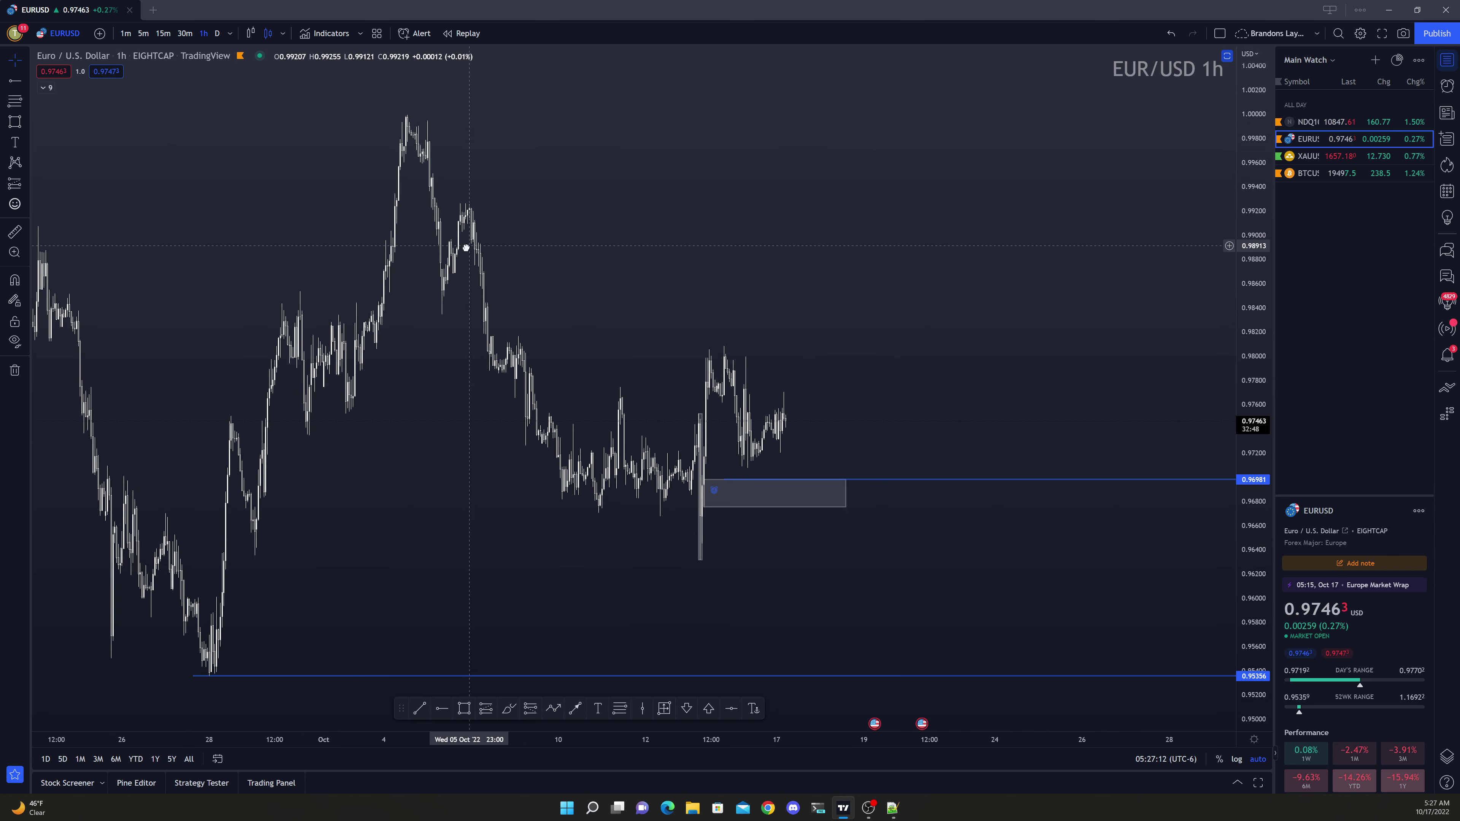
scroll(357, 389, "down", 2)
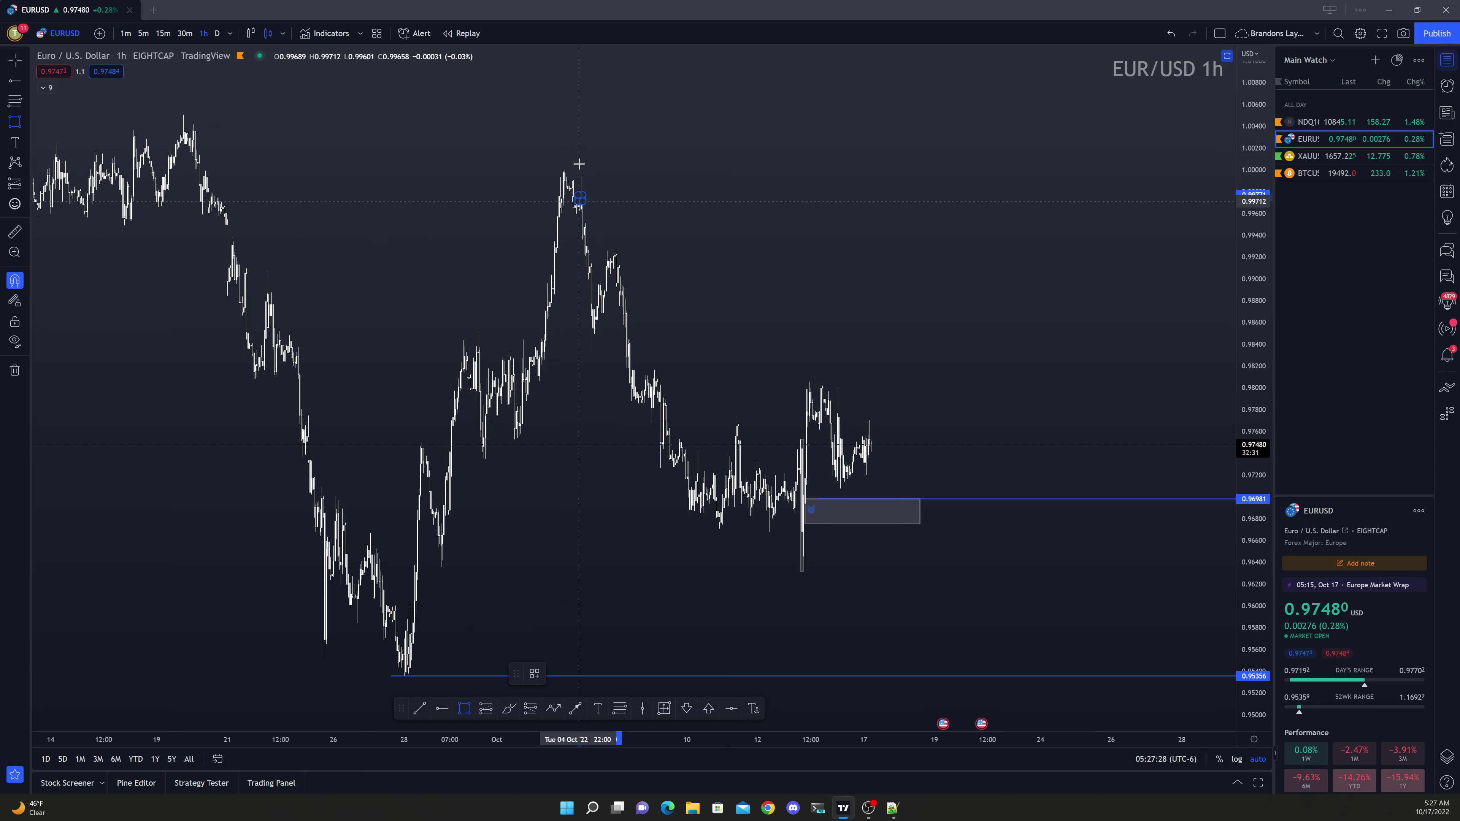
Draw a thin zone below the early-October peak and pan through the late-September candles
mouse_move(581, 167)
left_mouse_down()
mouse_move(583, 219)
mouse_move(1075, 186)
left_mouse_up()
scroll(470, 271, "up", 3)
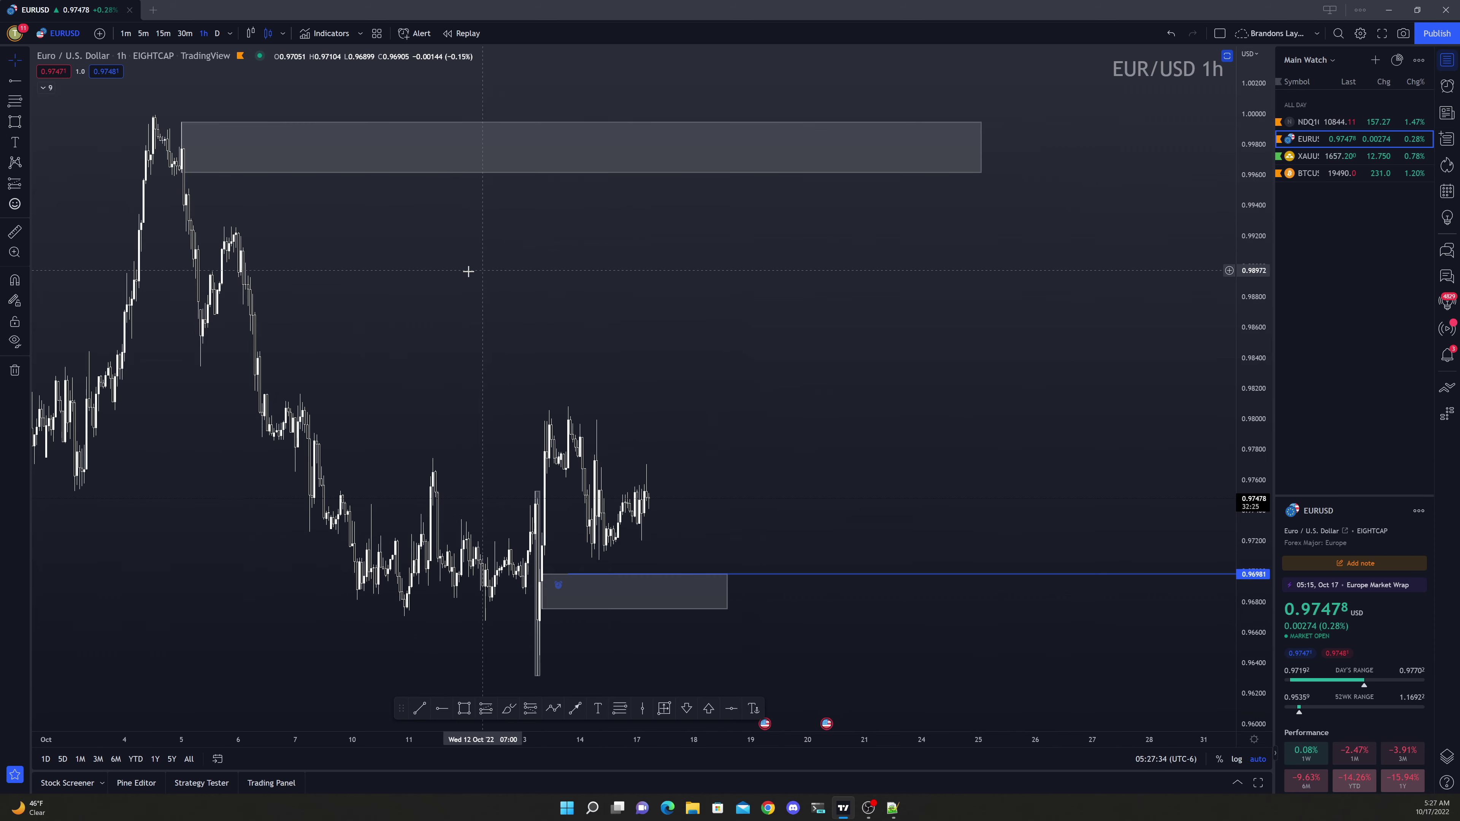
left_click_drag(405, 250, 550, 238)
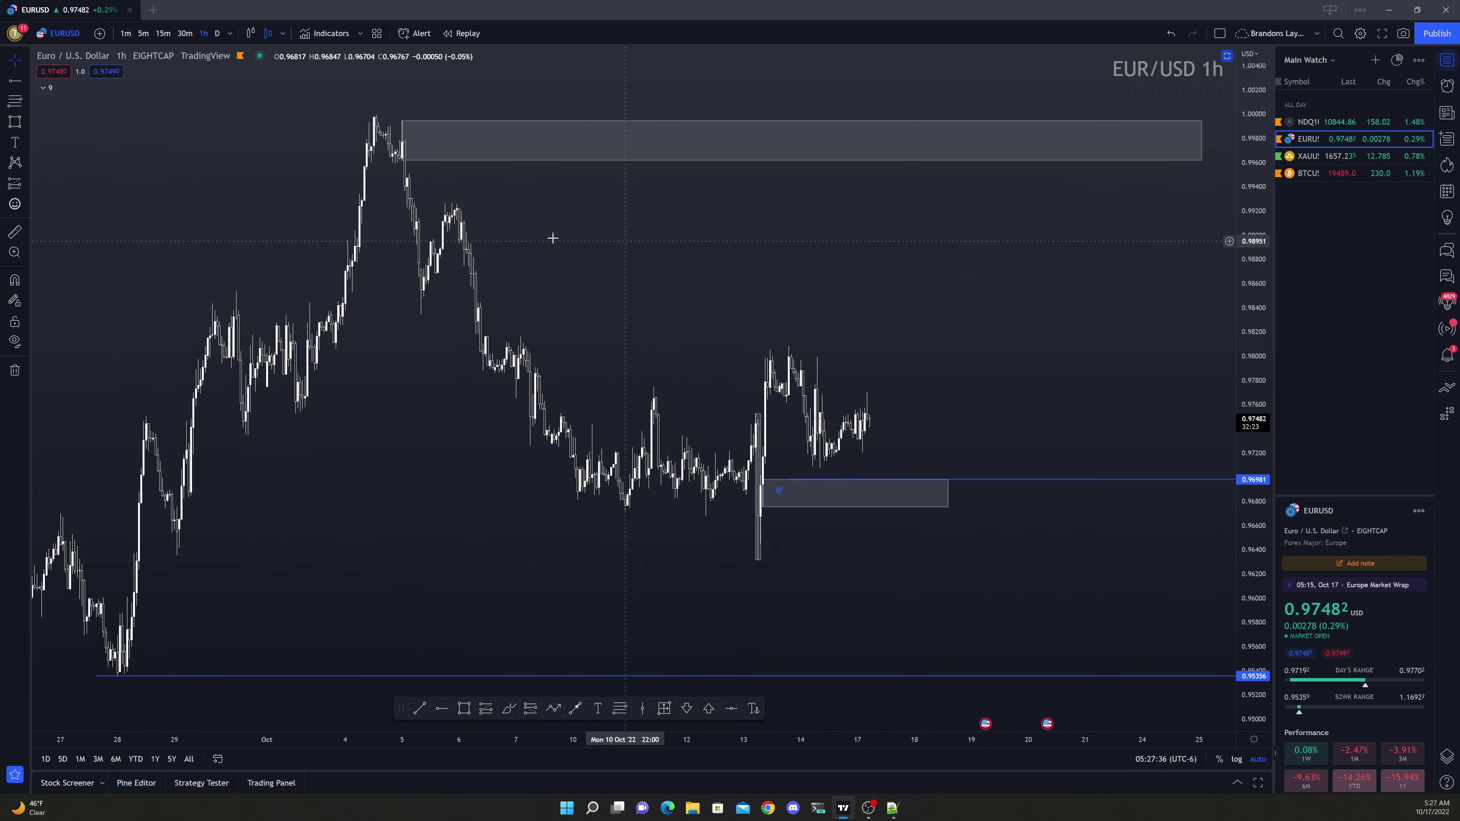
left_click(464, 709)
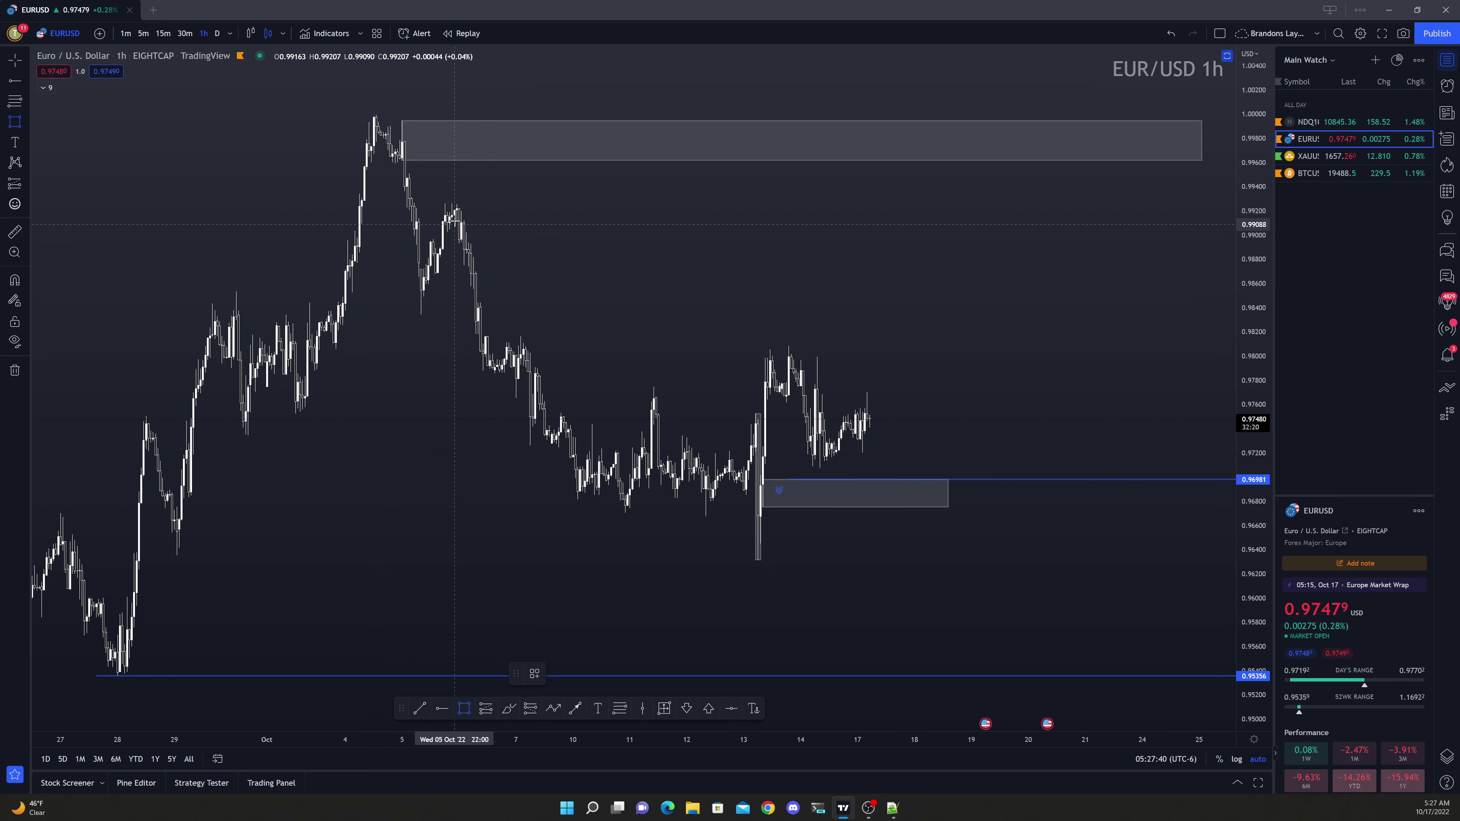
left_click_drag(476, 208, 619, 219)
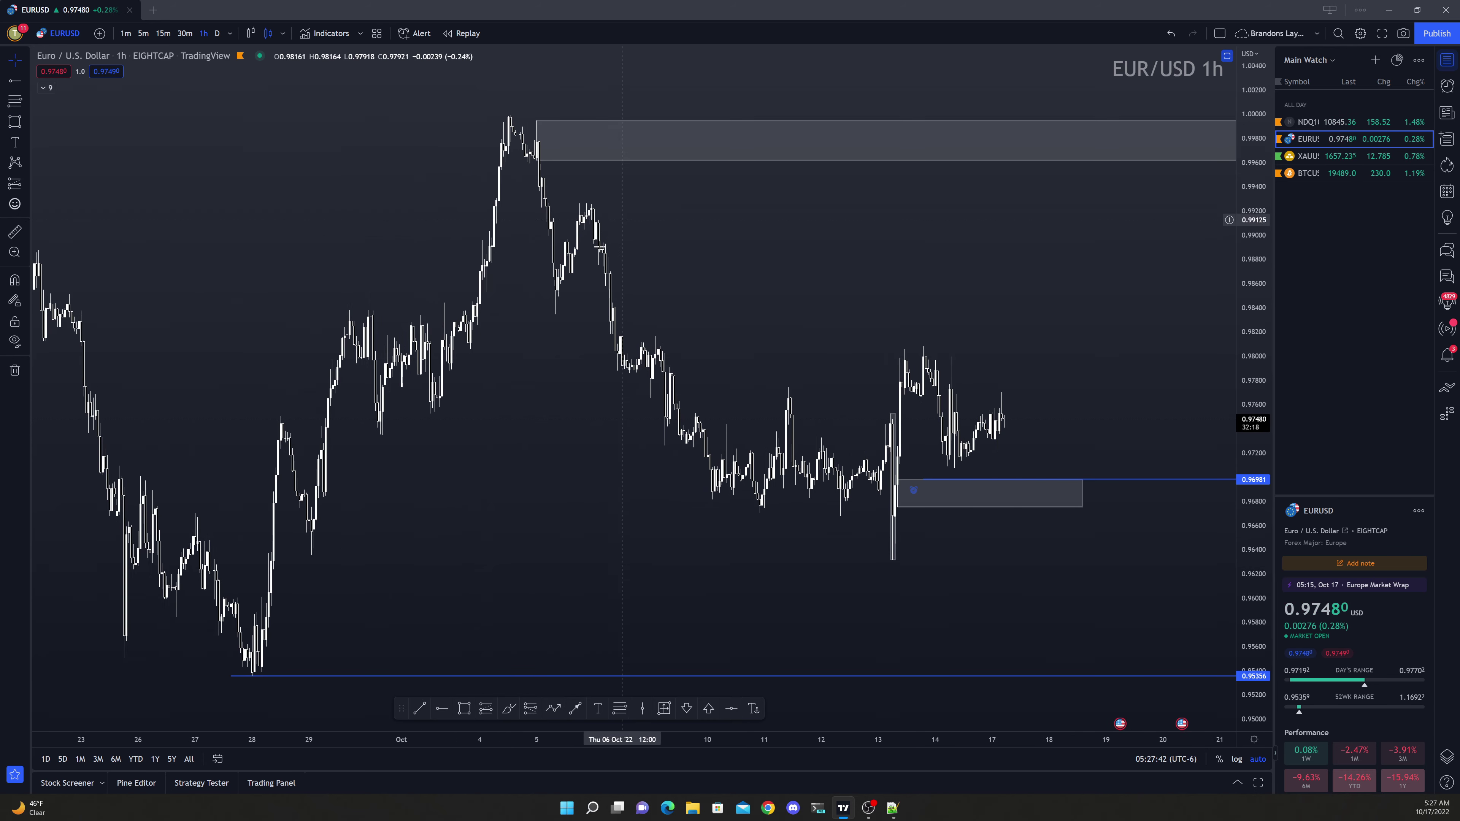
scroll(575, 225, "up", 9)
left_click_drag(302, 249, 1234, 242)
scroll(897, 273, "up", 1)
Draw an orange arrow from the Oct 10 lows to the demand zone's base candle
scroll(846, 280, "up", 2)
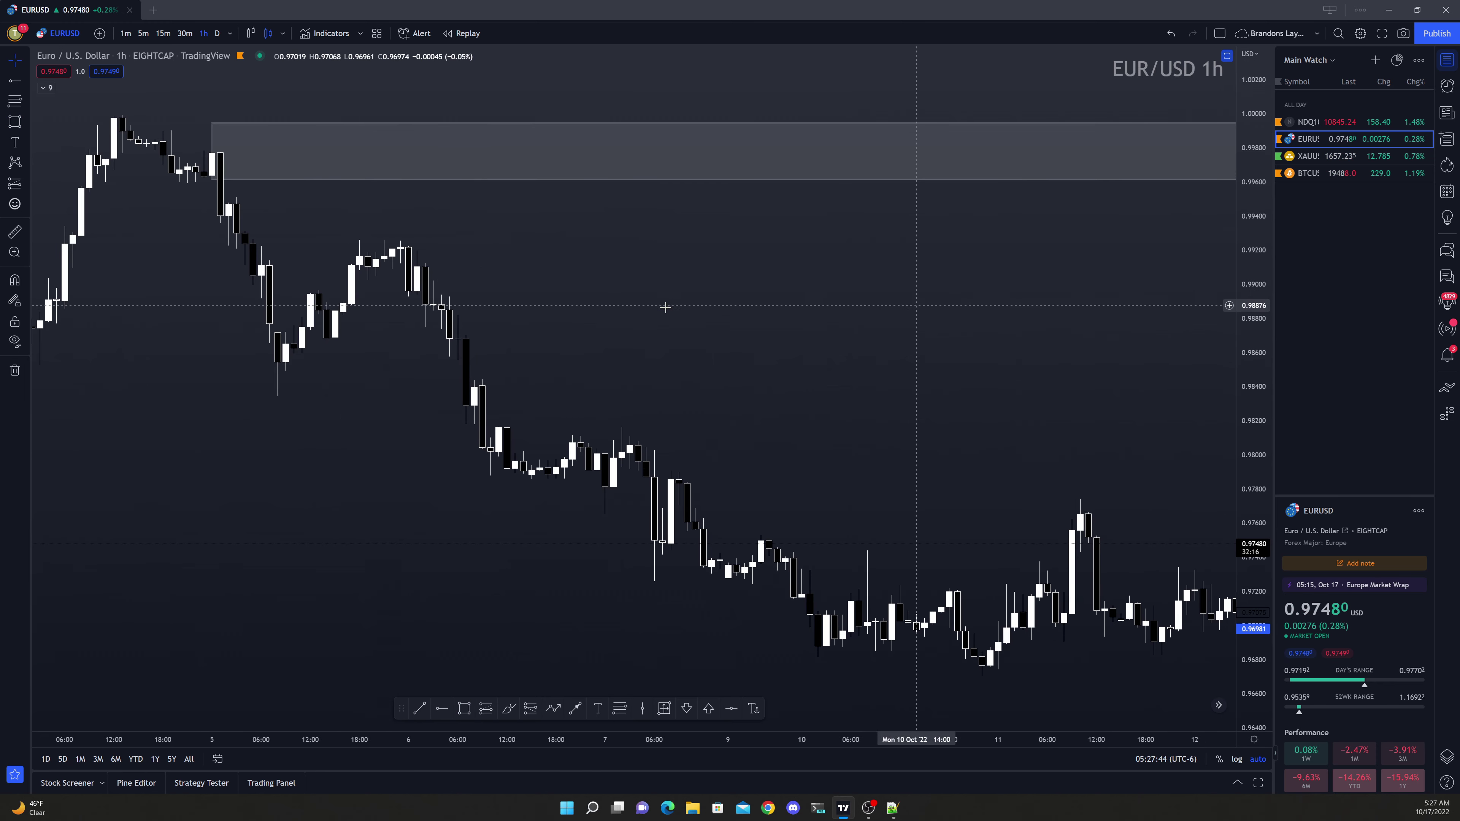
left_click_drag(565, 262, 451, 281)
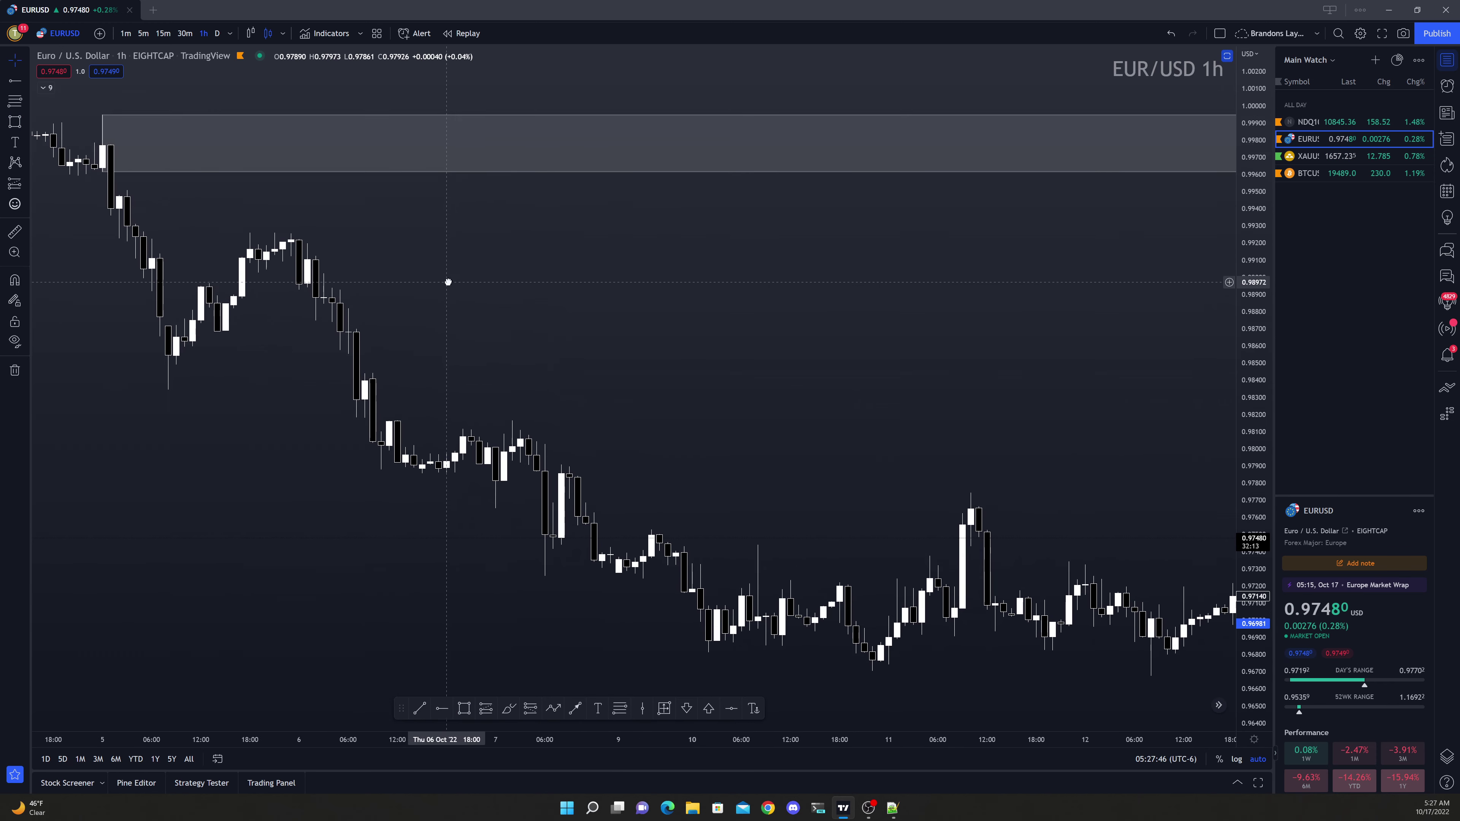
scroll(452, 281, "down", 5)
left_click_drag(822, 217, 526, 232)
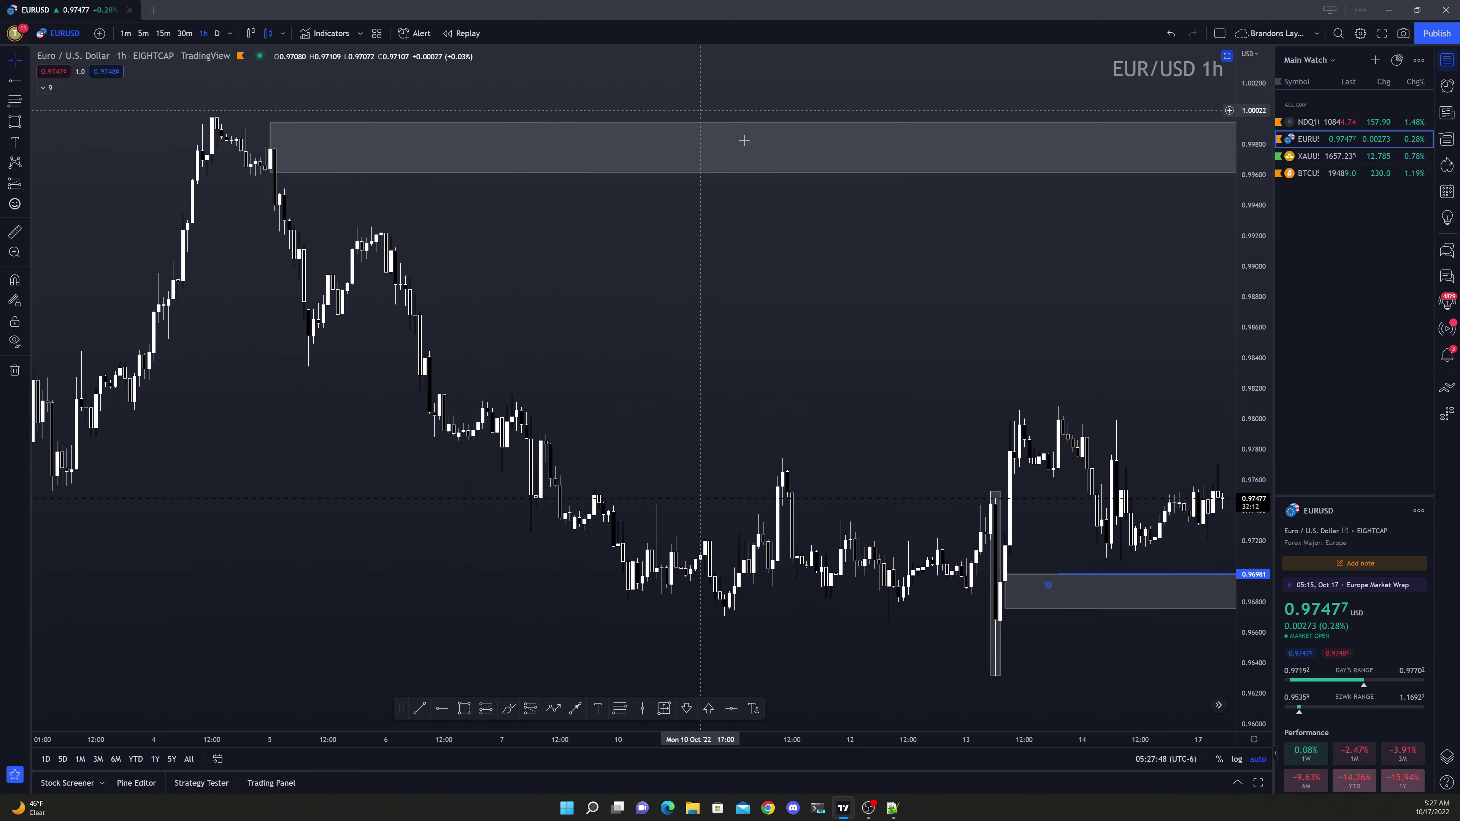
scroll(809, 303, "down", 2)
left_click_drag(888, 297, 551, 311)
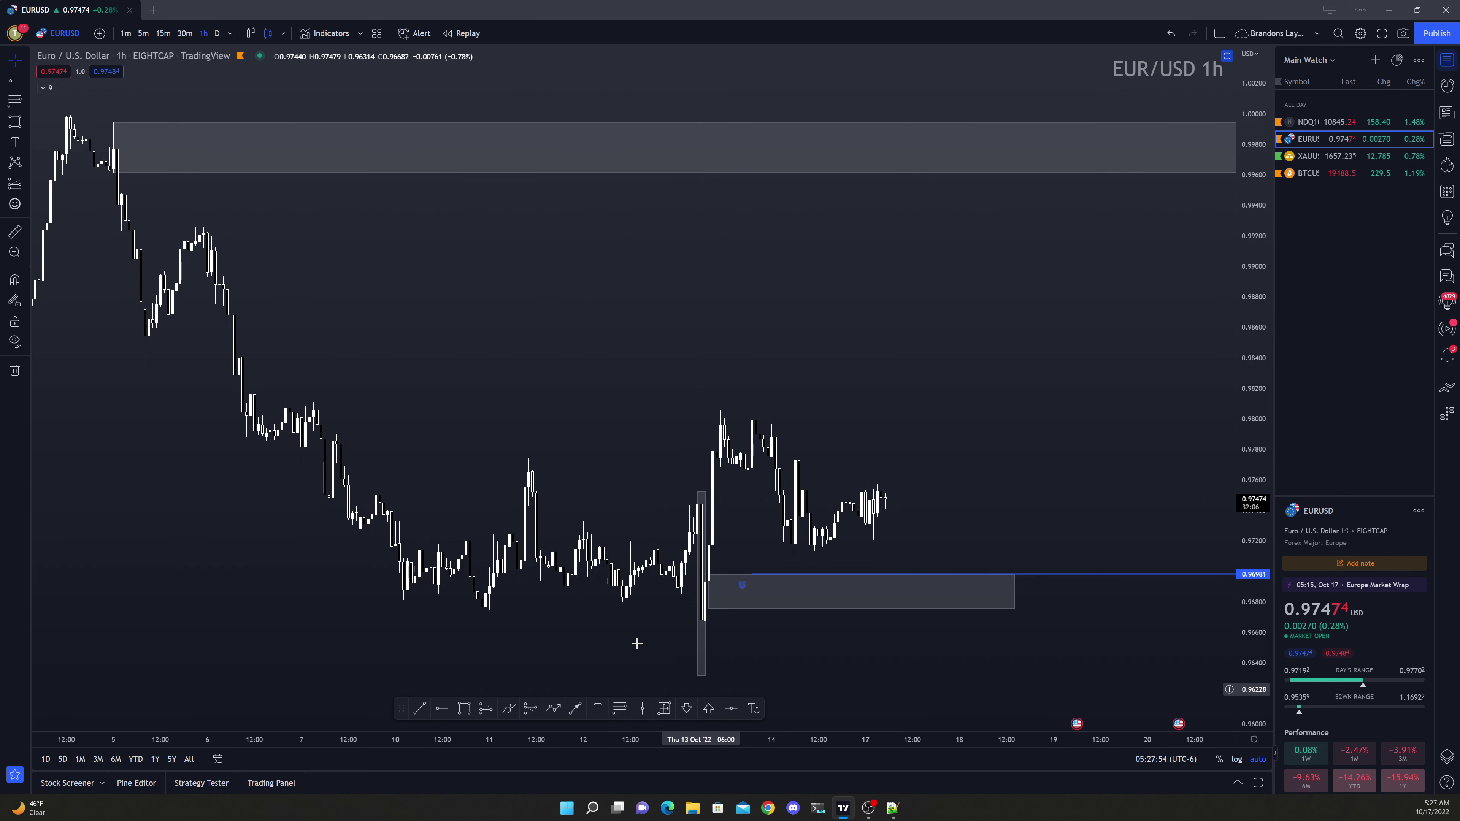
left_click(406, 618)
left_click(682, 620)
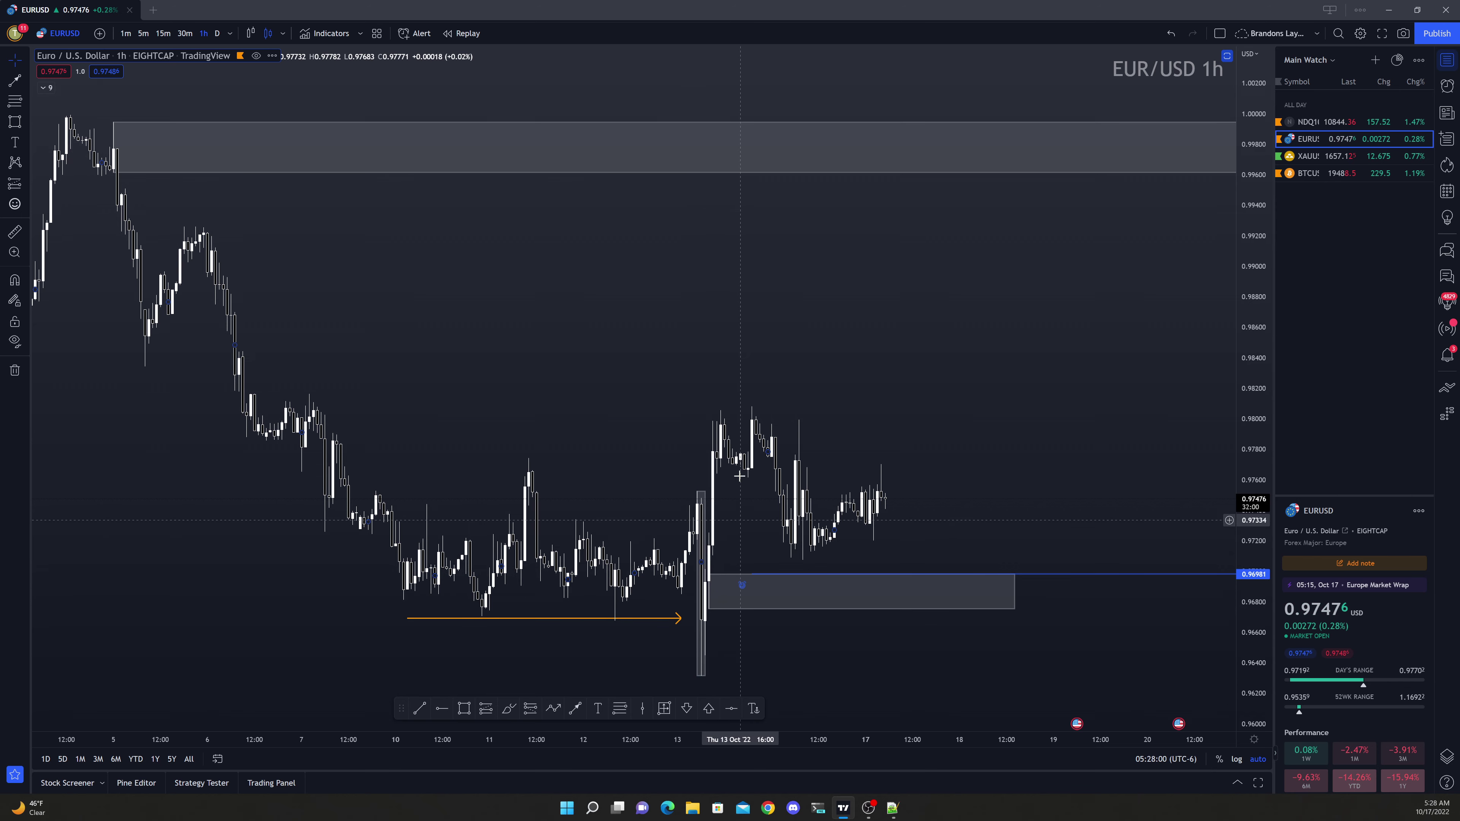
Compress the price scale and switch to 30-minute candles with the orange arrow in view
scroll(714, 367, "up", 3)
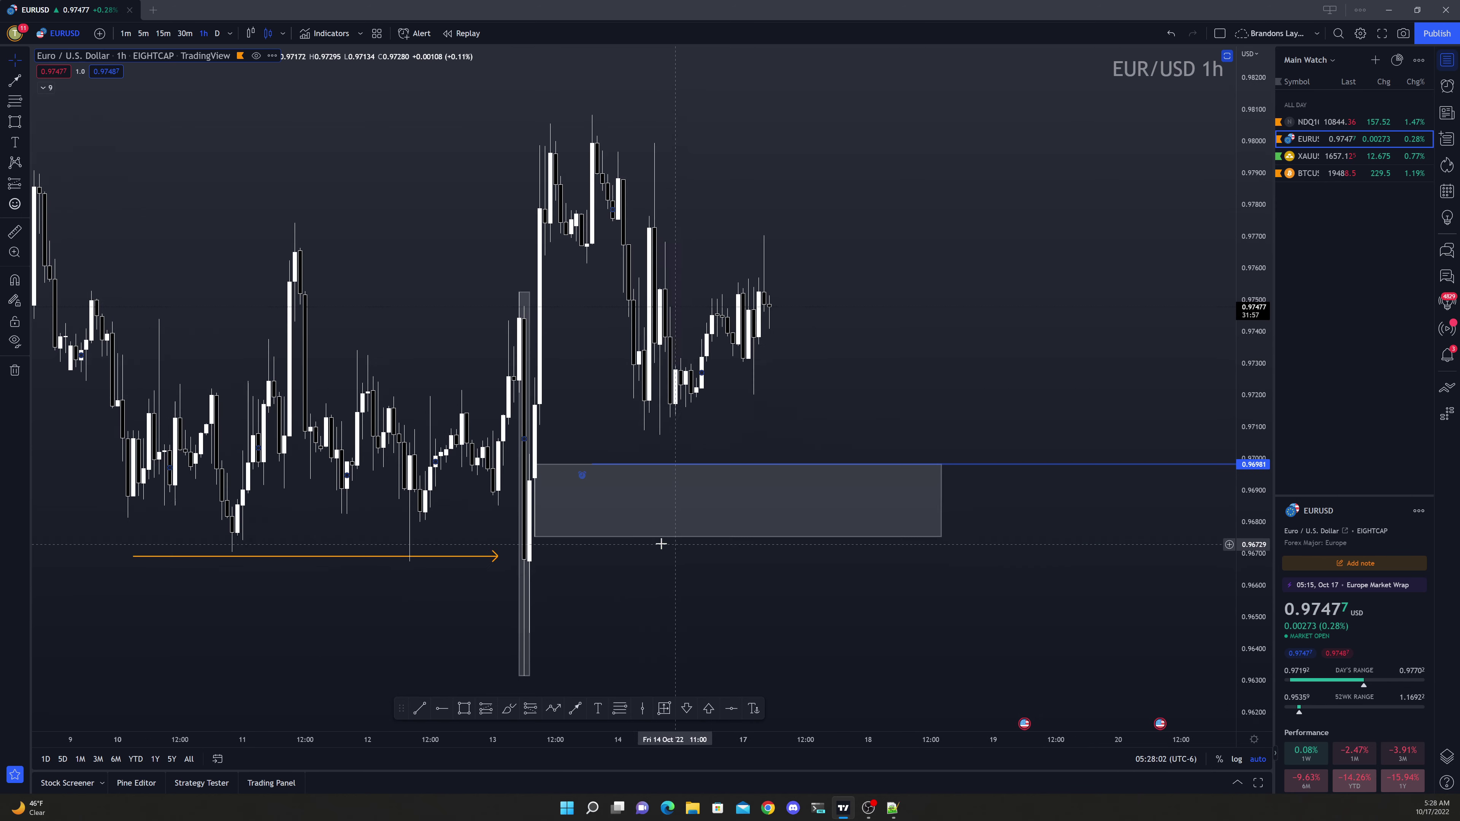
left_click_drag(1259, 230, 1256, 523)
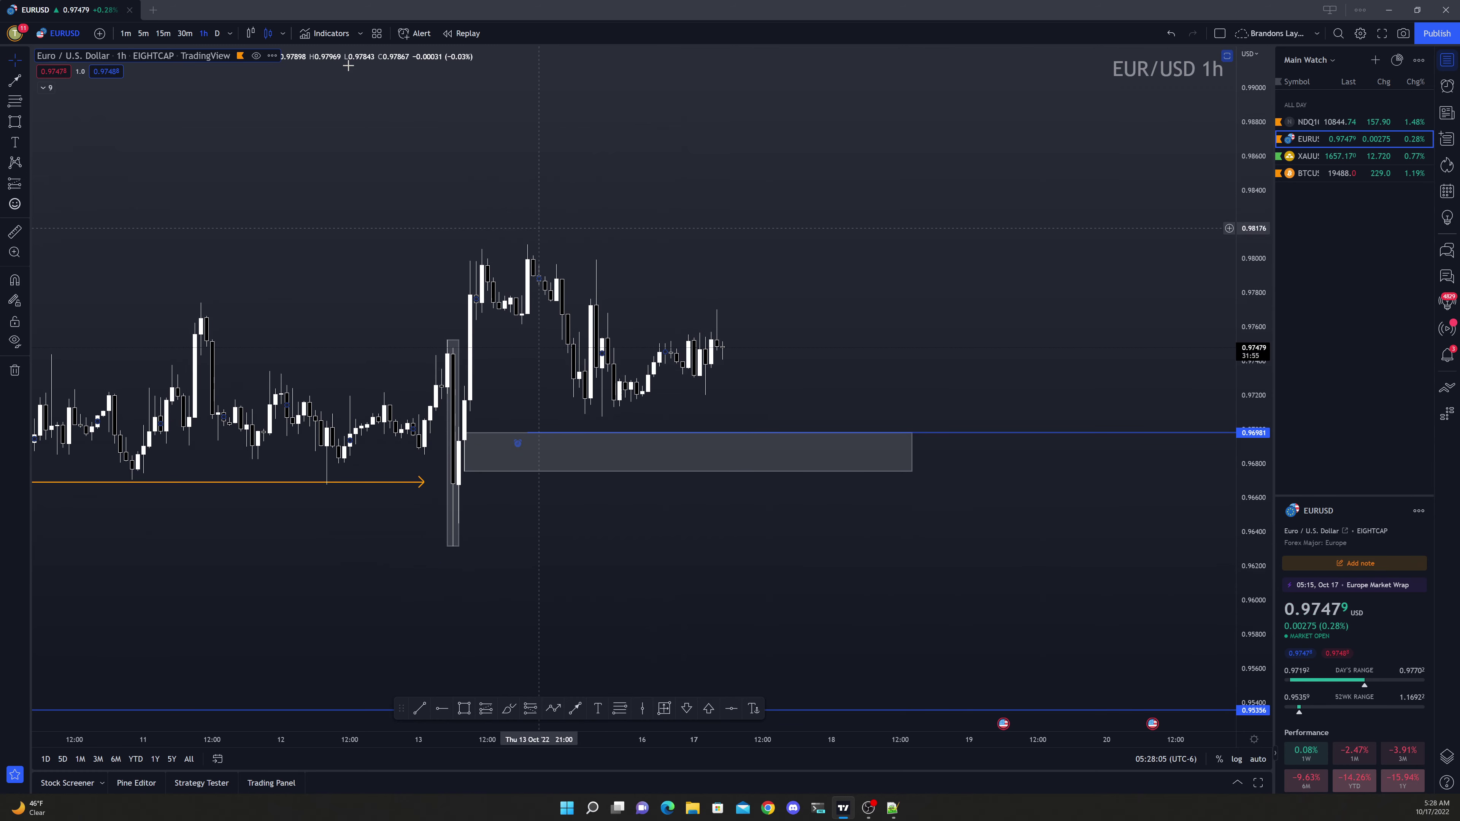
left_click(184, 33)
mouse_move(594, 225)
left_mouse_down()
mouse_move(545, 359)
mouse_move(789, 385)
mouse_move(642, 281)
mouse_move(646, 372)
left_mouse_up()
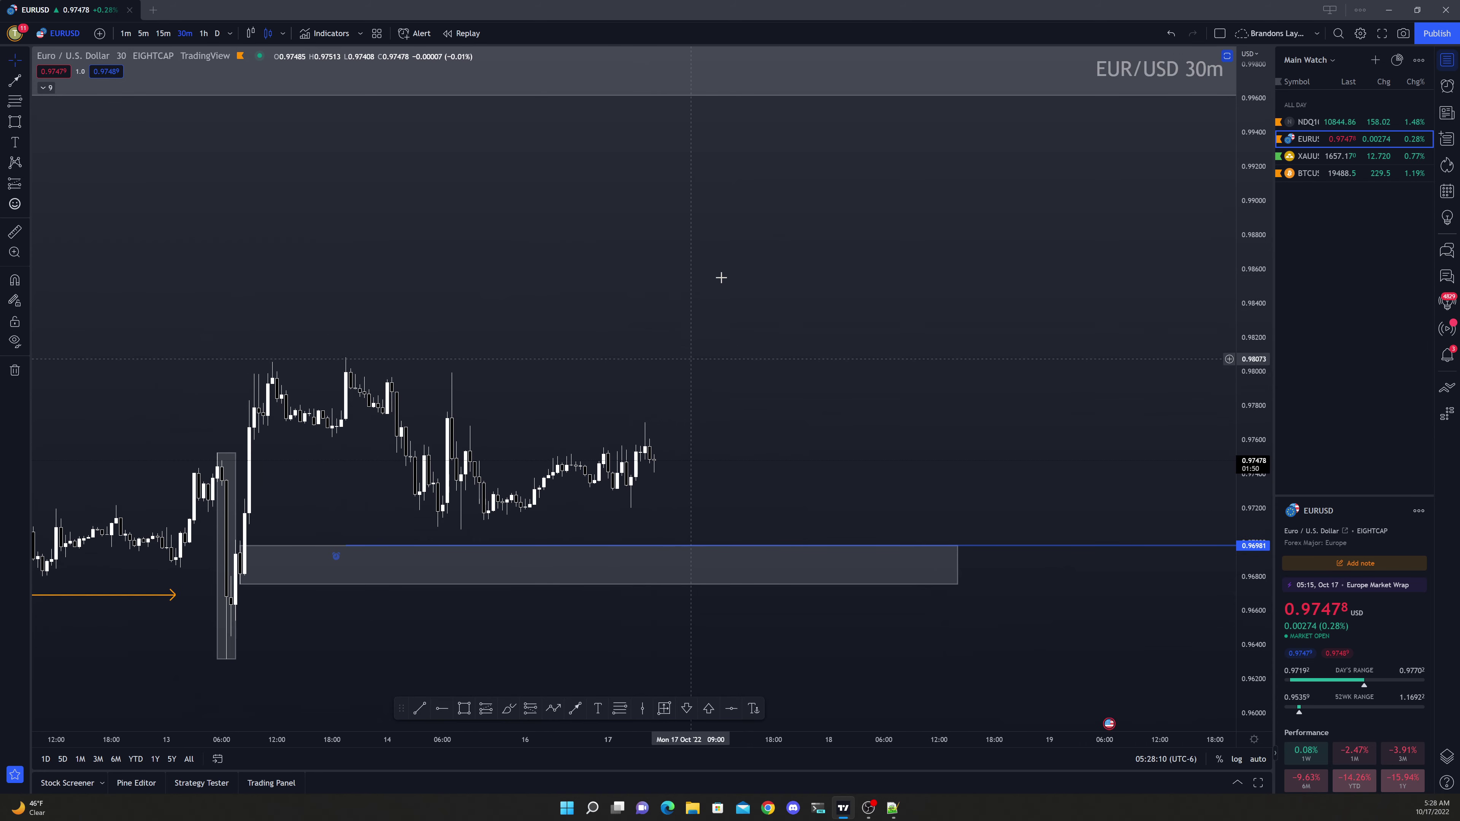
left_click_drag(1003, 615, 1042, 498)
Raise the gray zone's top edge to the blue alert line at about 0.97008
scroll(712, 341, "down", 2)
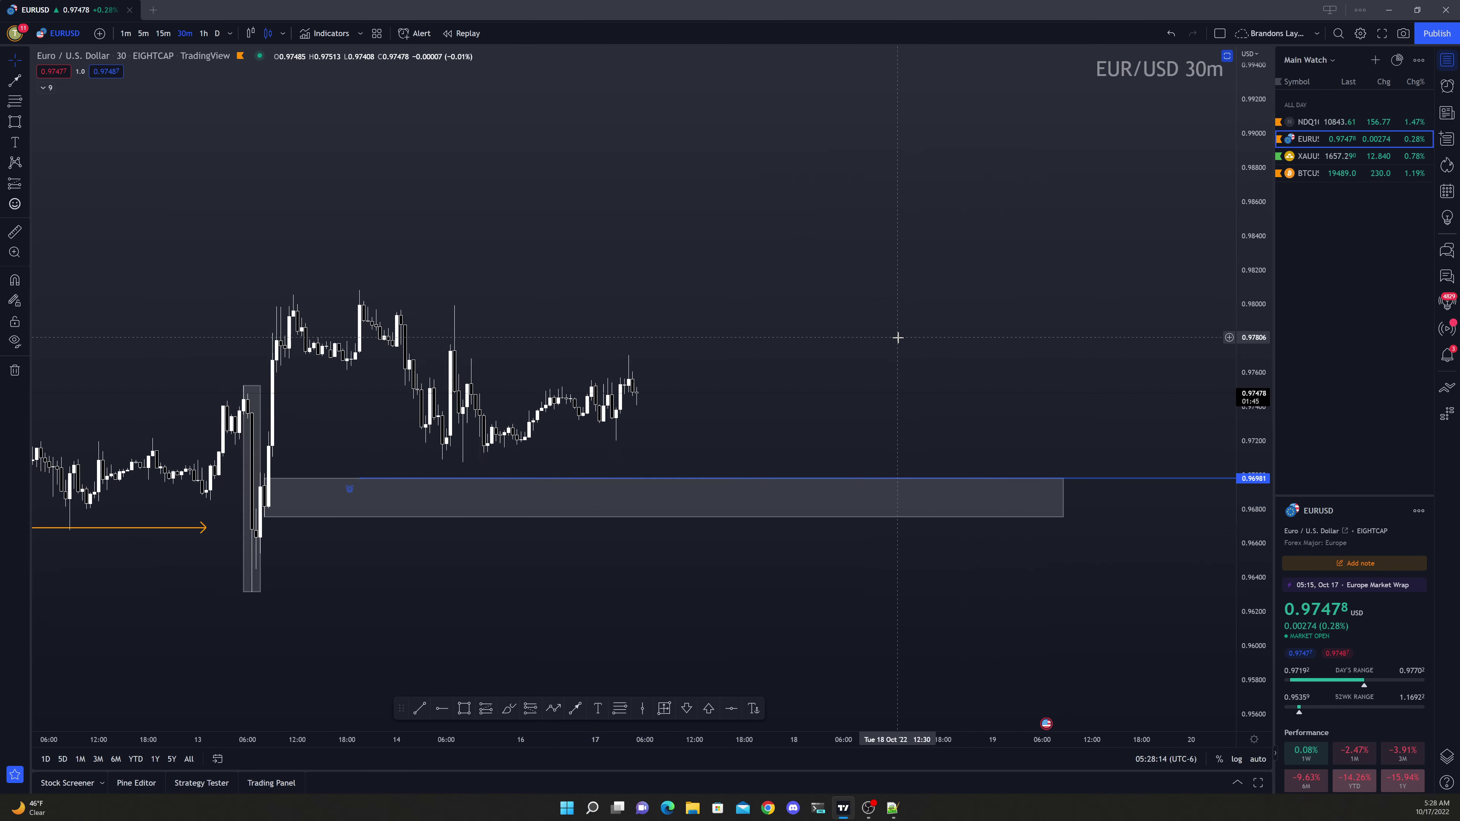
scroll(712, 341, "up", 2)
left_click_drag(489, 218, 841, 186)
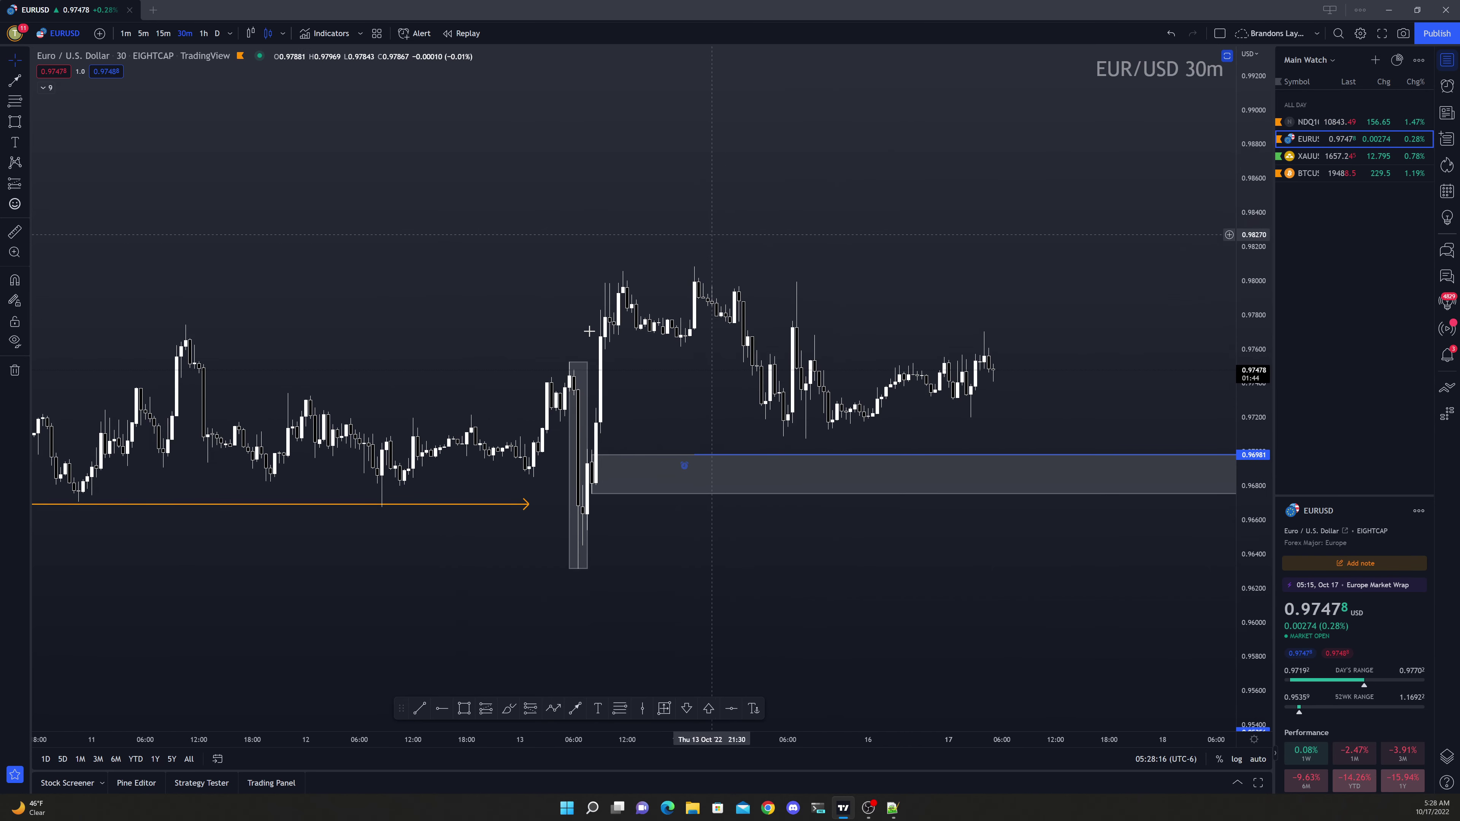
scroll(600, 379, "up", 2)
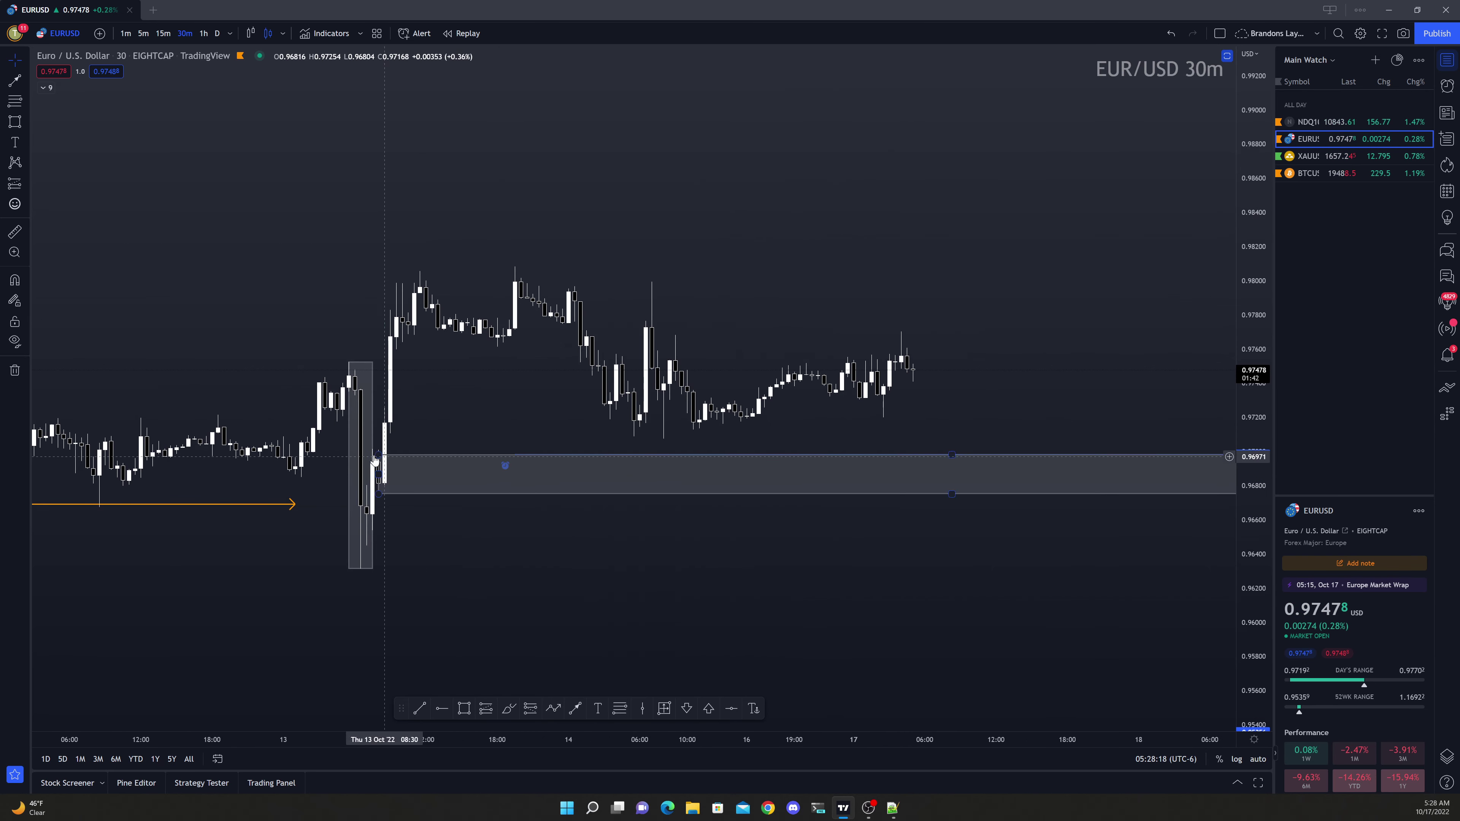
left_click_drag(377, 455, 473, 404)
left_click(519, 419)
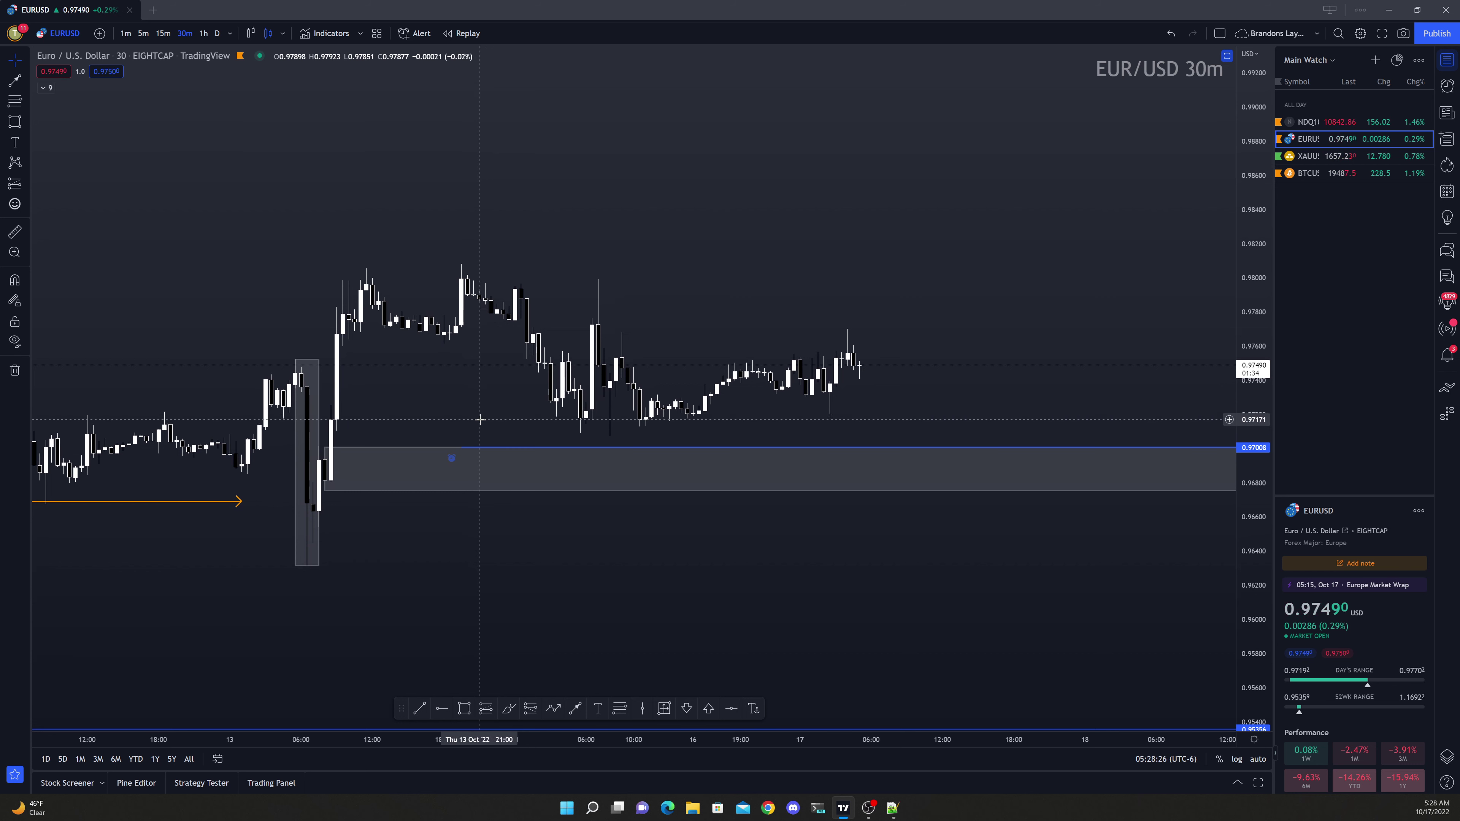
Open XAUUSD from the watchlist and compress its price scale to fit the chart
left_click(1326, 155)
scroll(671, 304, "down", 2)
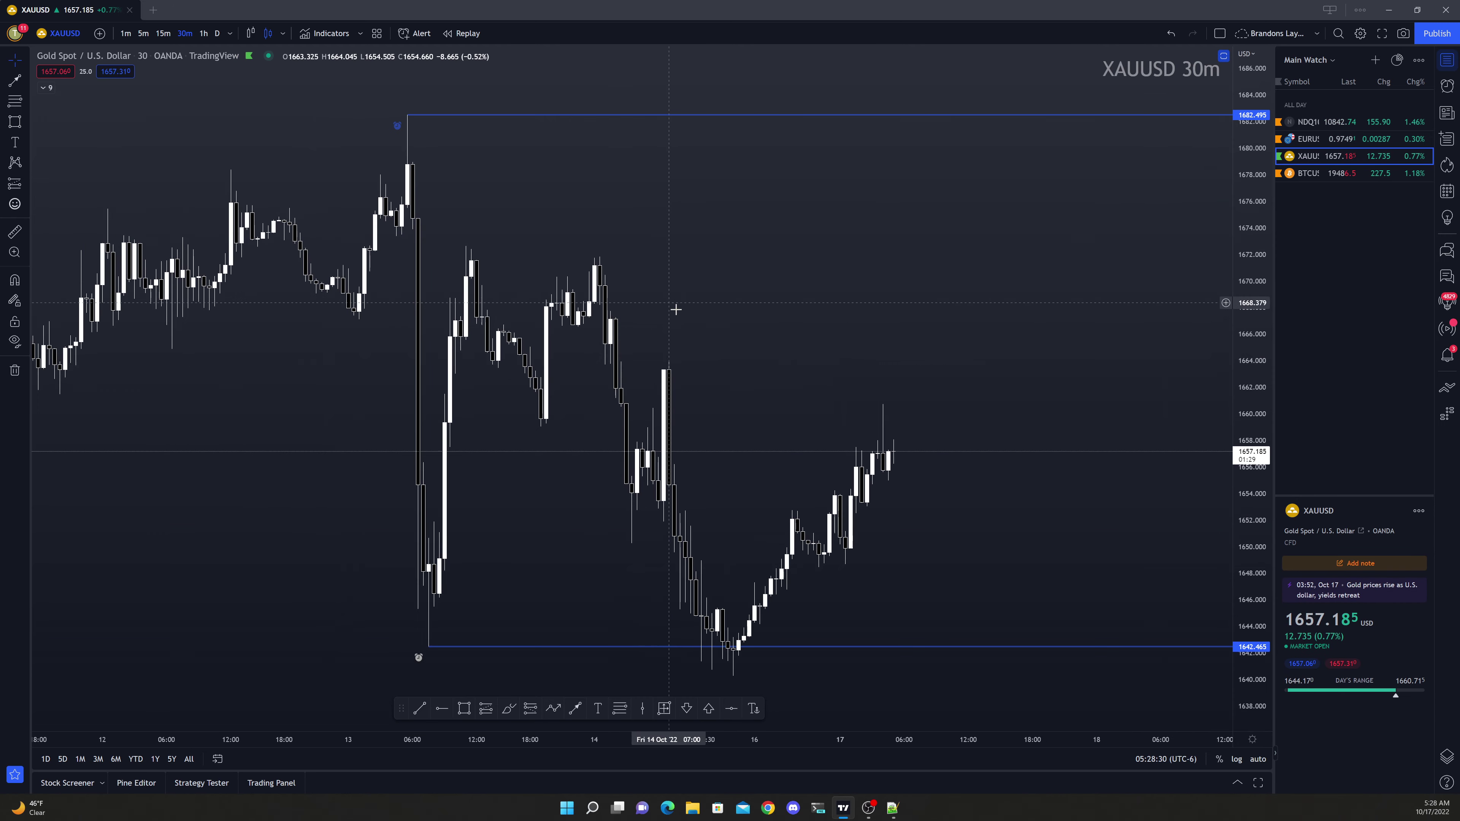
left_click_drag(862, 300, 782, 232)
scroll(782, 232, "down", 5)
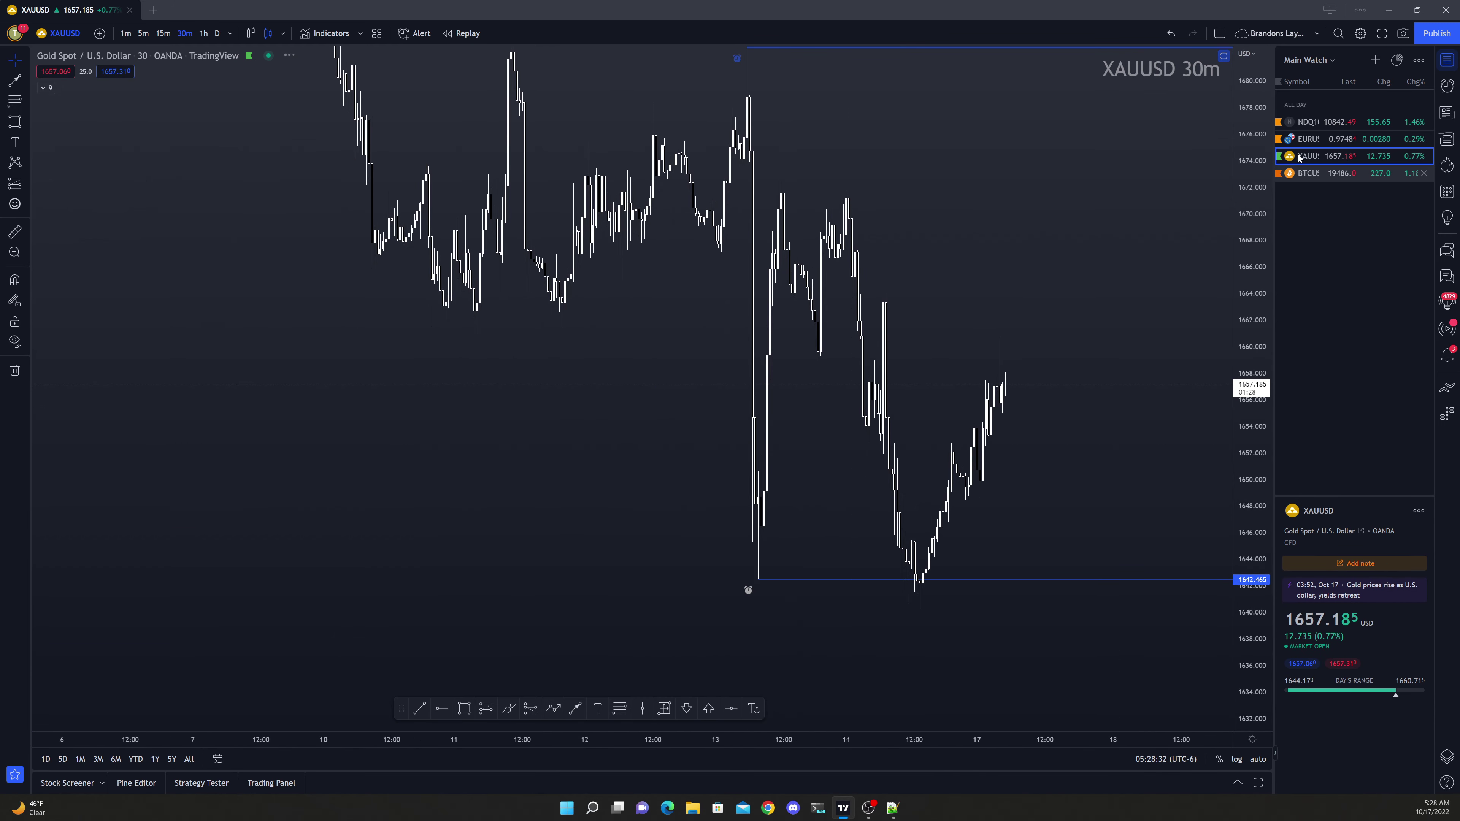
left_click_drag(1262, 99, 1241, 378)
left_click_drag(1087, 306, 999, 287)
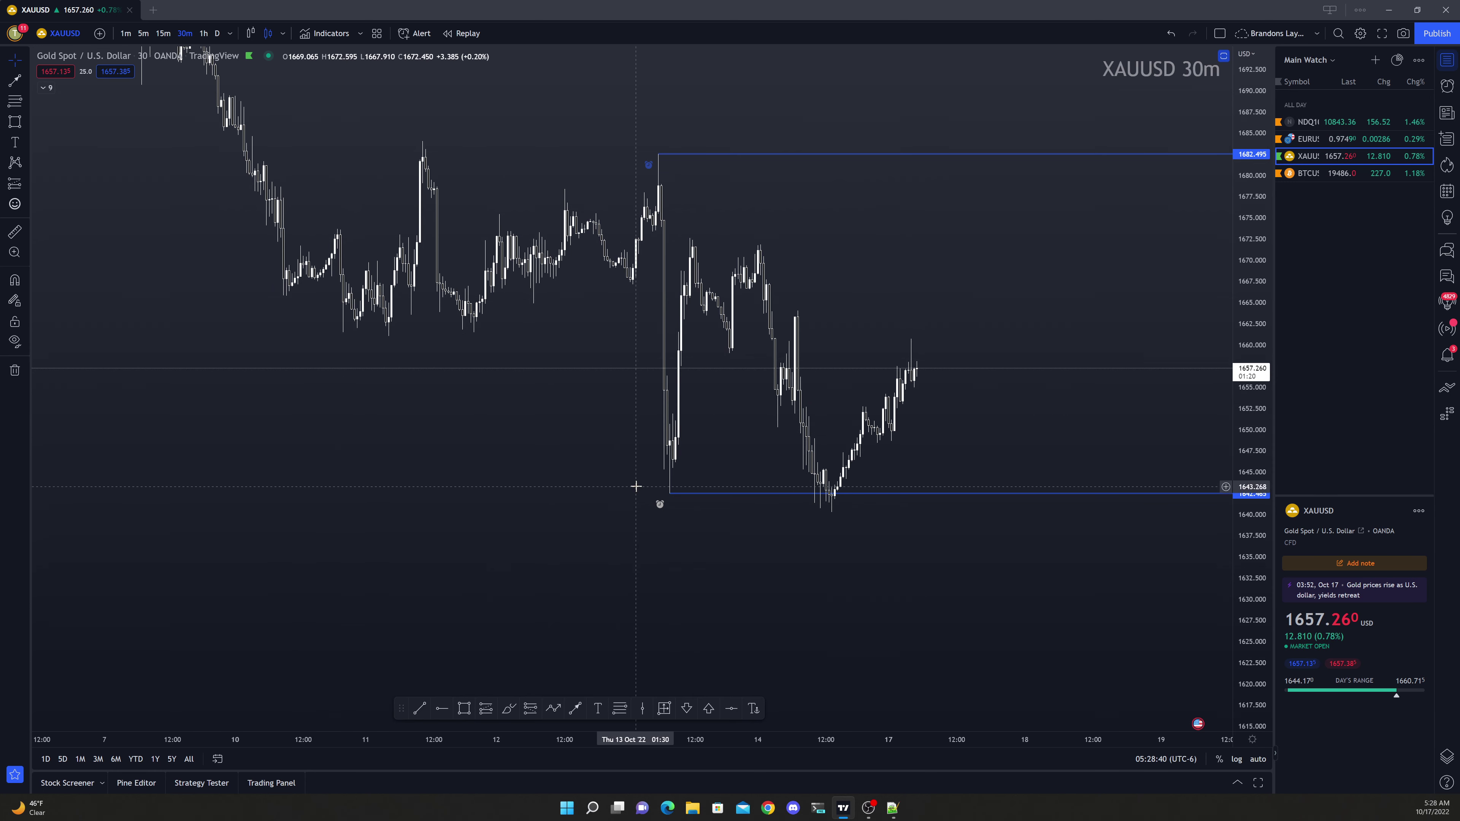
Remove all old drawings from the gold chart and switch it to weekly candles (1w)
right_click(914, 229)
left_click(988, 488)
type("1w")
key("Return")
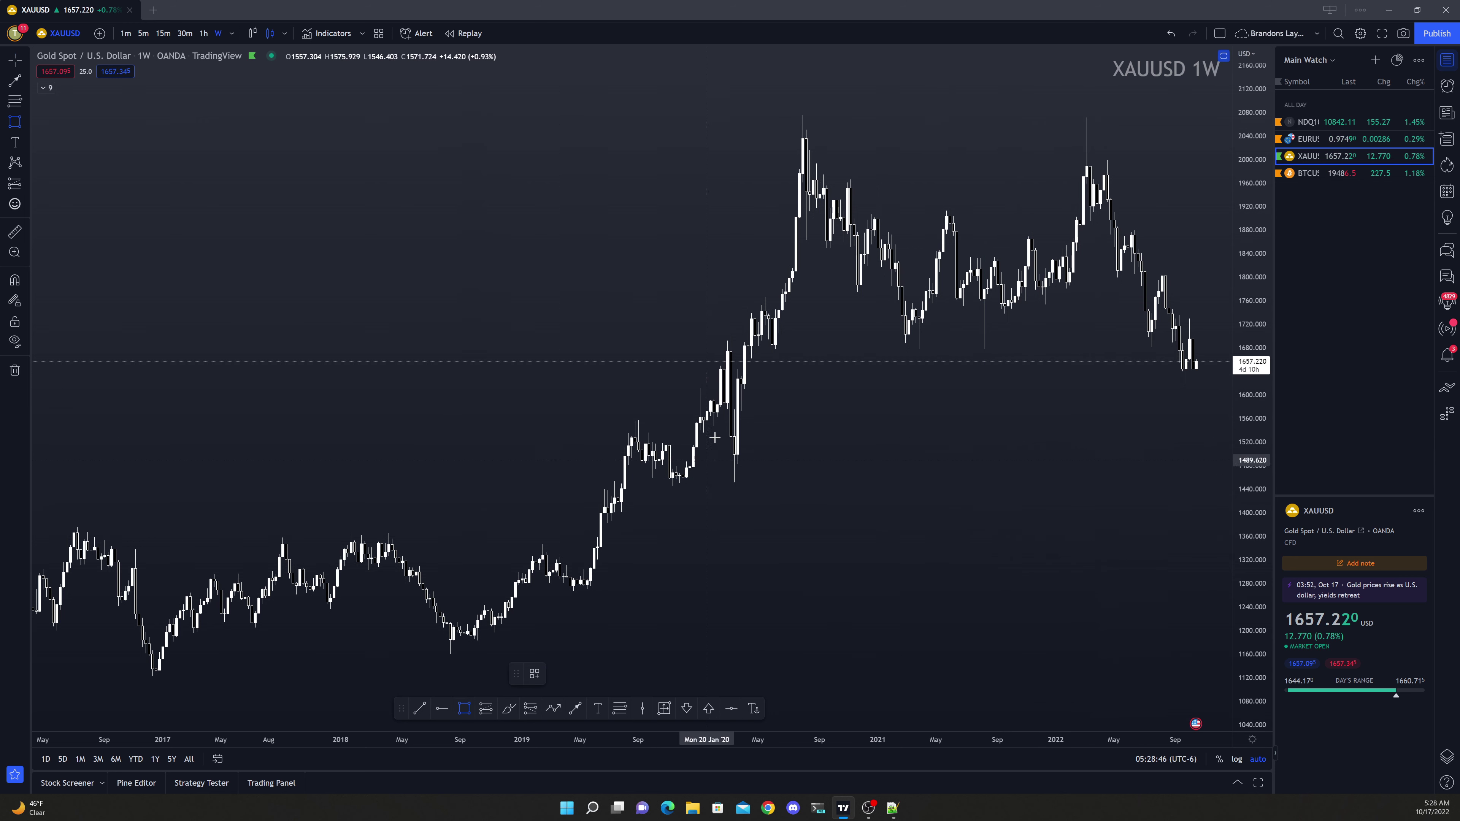
Finish the gray demand zone around 1460–1575 and stretch it to the chart's right edge
left_click(734, 484, "ctrl")
left_click(737, 452)
left_click_drag(734, 447, 1202, 443)
left_click_drag(1033, 367, 754, 374)
left_click_drag(952, 461, 1216, 447)
left_click(961, 297)
scroll(818, 387, "up", 2)
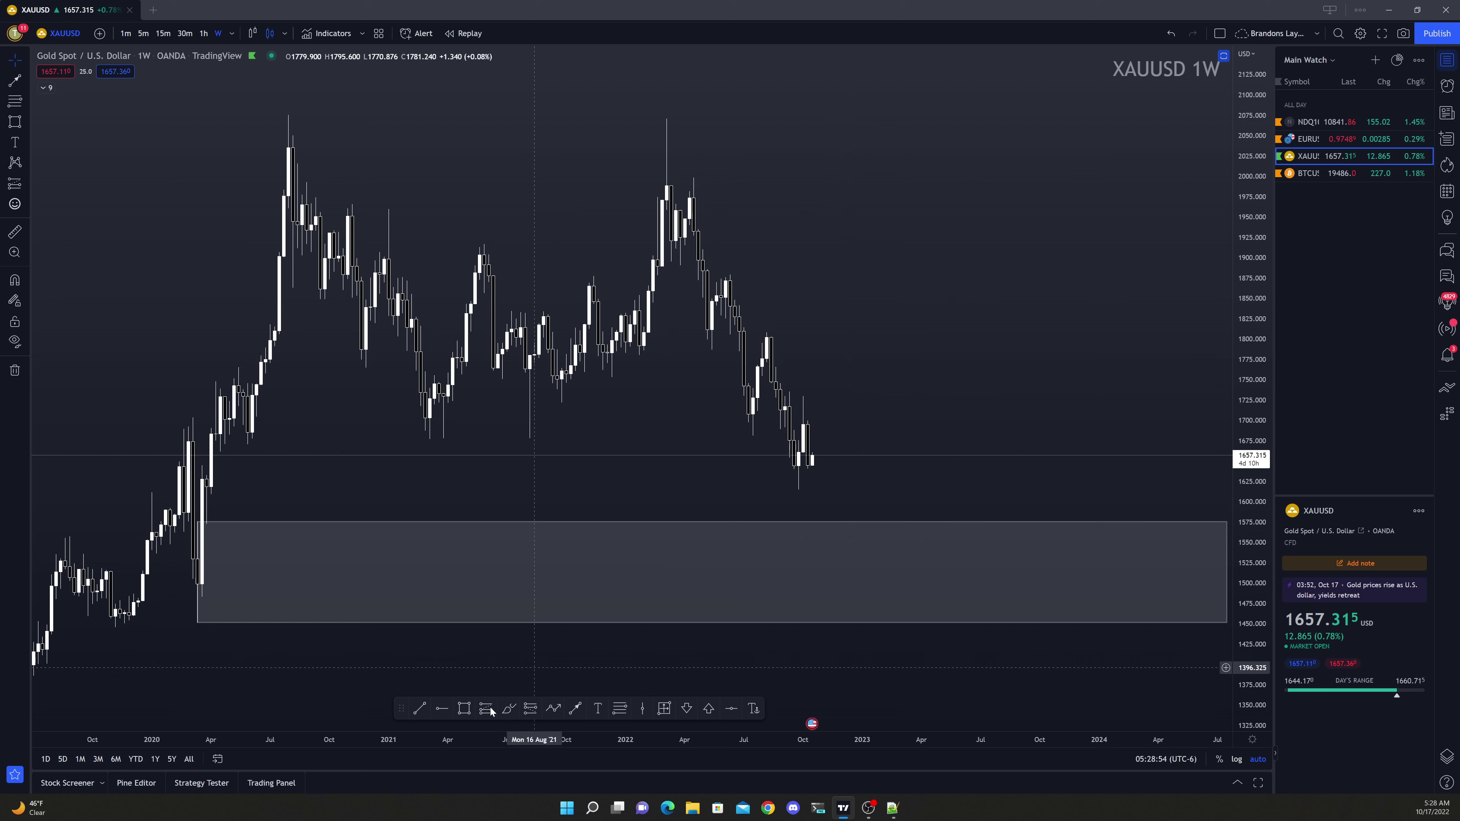
Draw a gray supply zone over the Jul–Aug '22 high, thinned to about 1771–1808
left_click_drag(752, 436, 768, 333)
left_click_drag(772, 383, 876, 383)
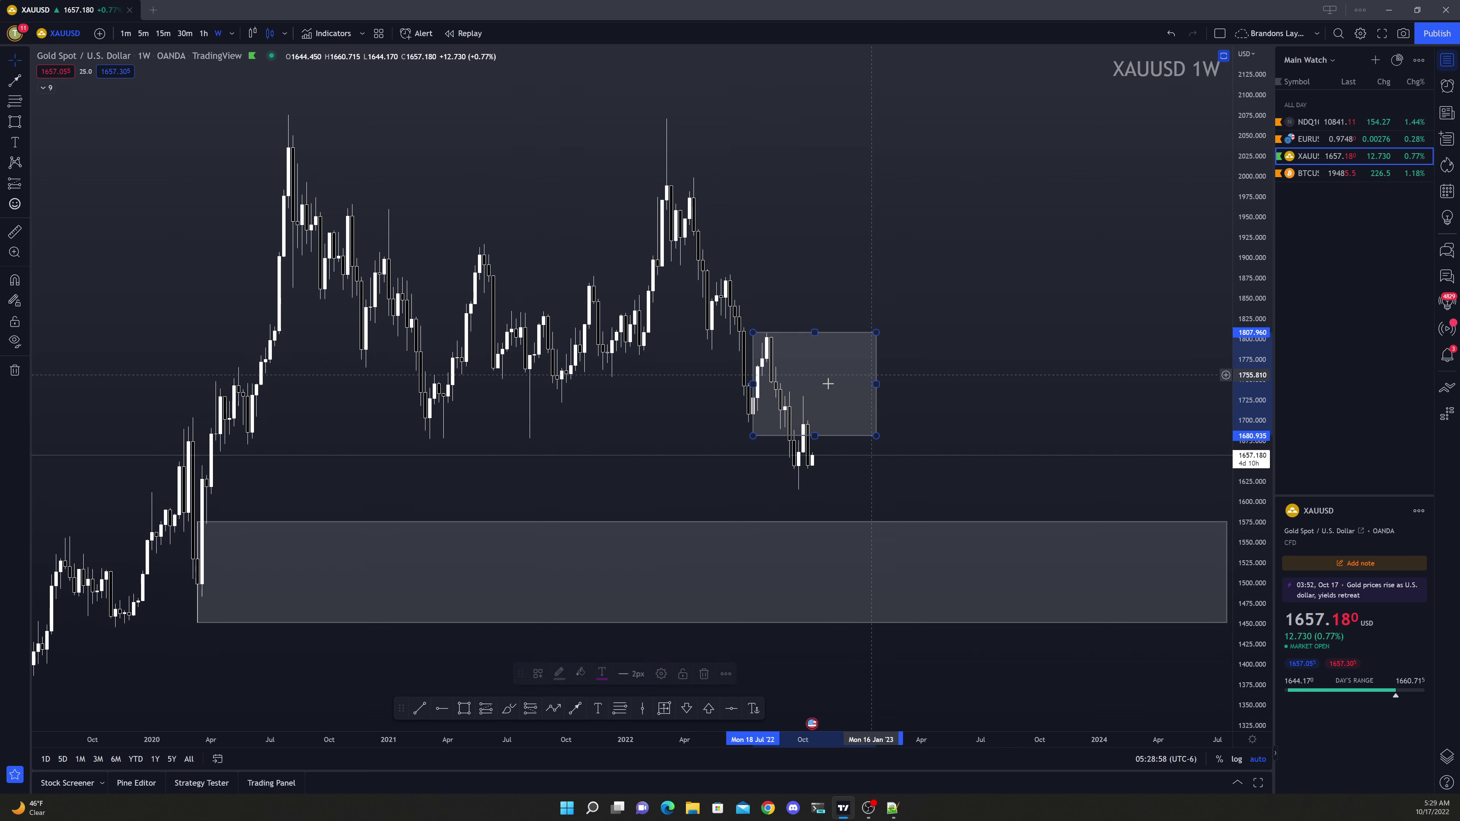
left_click_drag(751, 436, 766, 362)
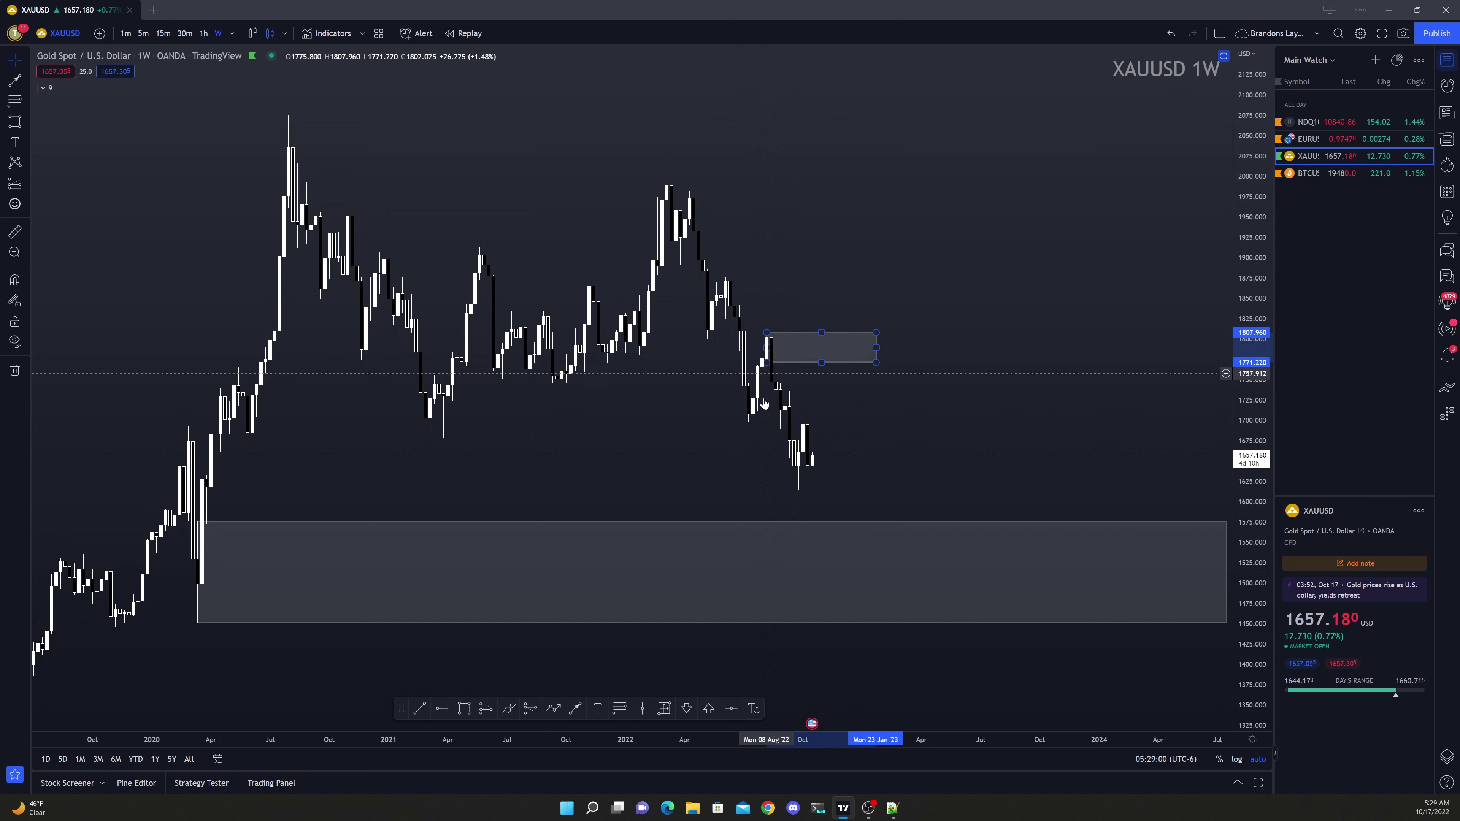
Add an orange arrow near 1680 pointing between the zones
left_click(575, 708)
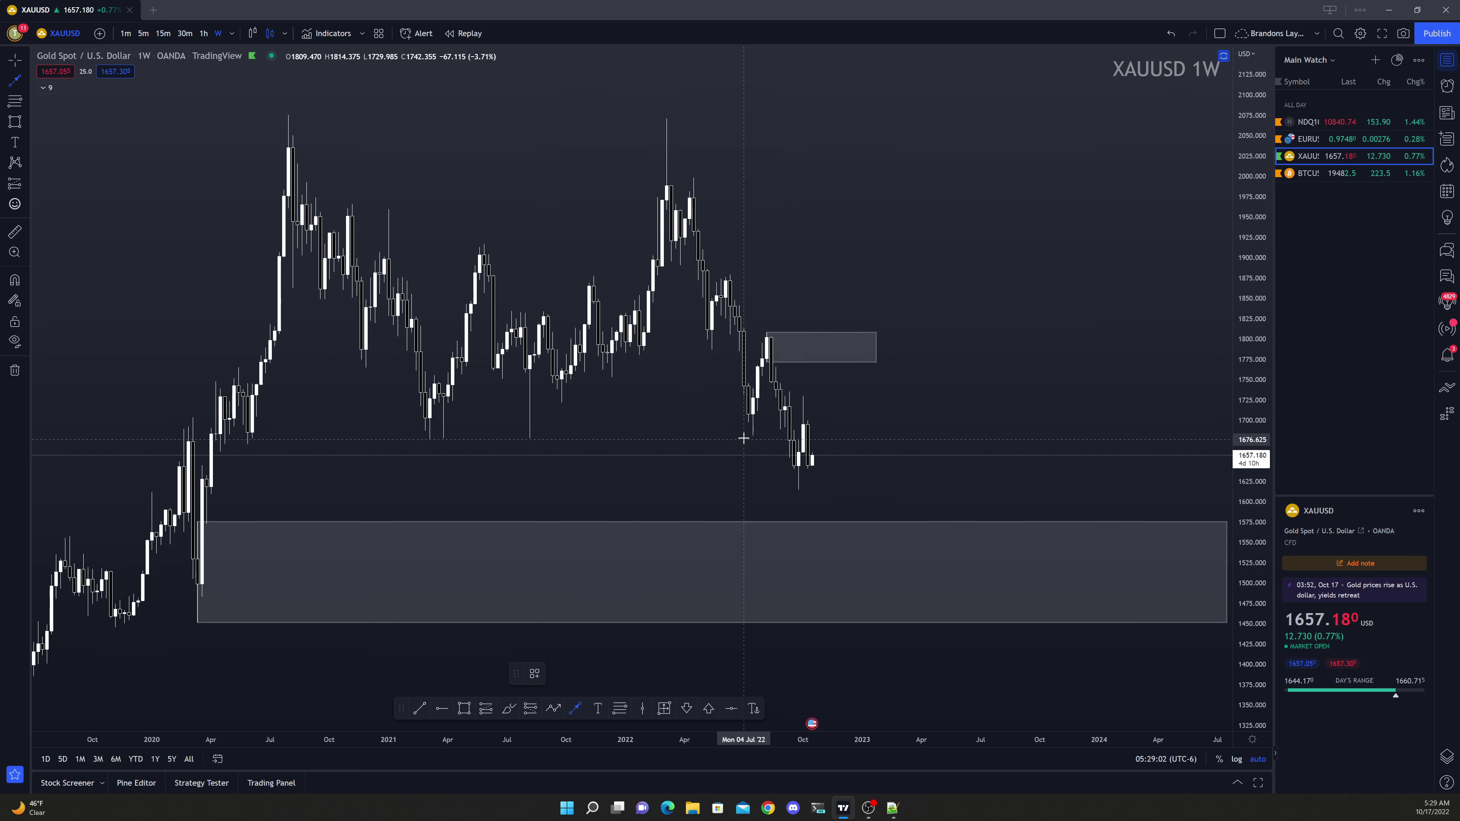
left_click(785, 436)
left_click(888, 389)
scroll(874, 389, "up", 2)
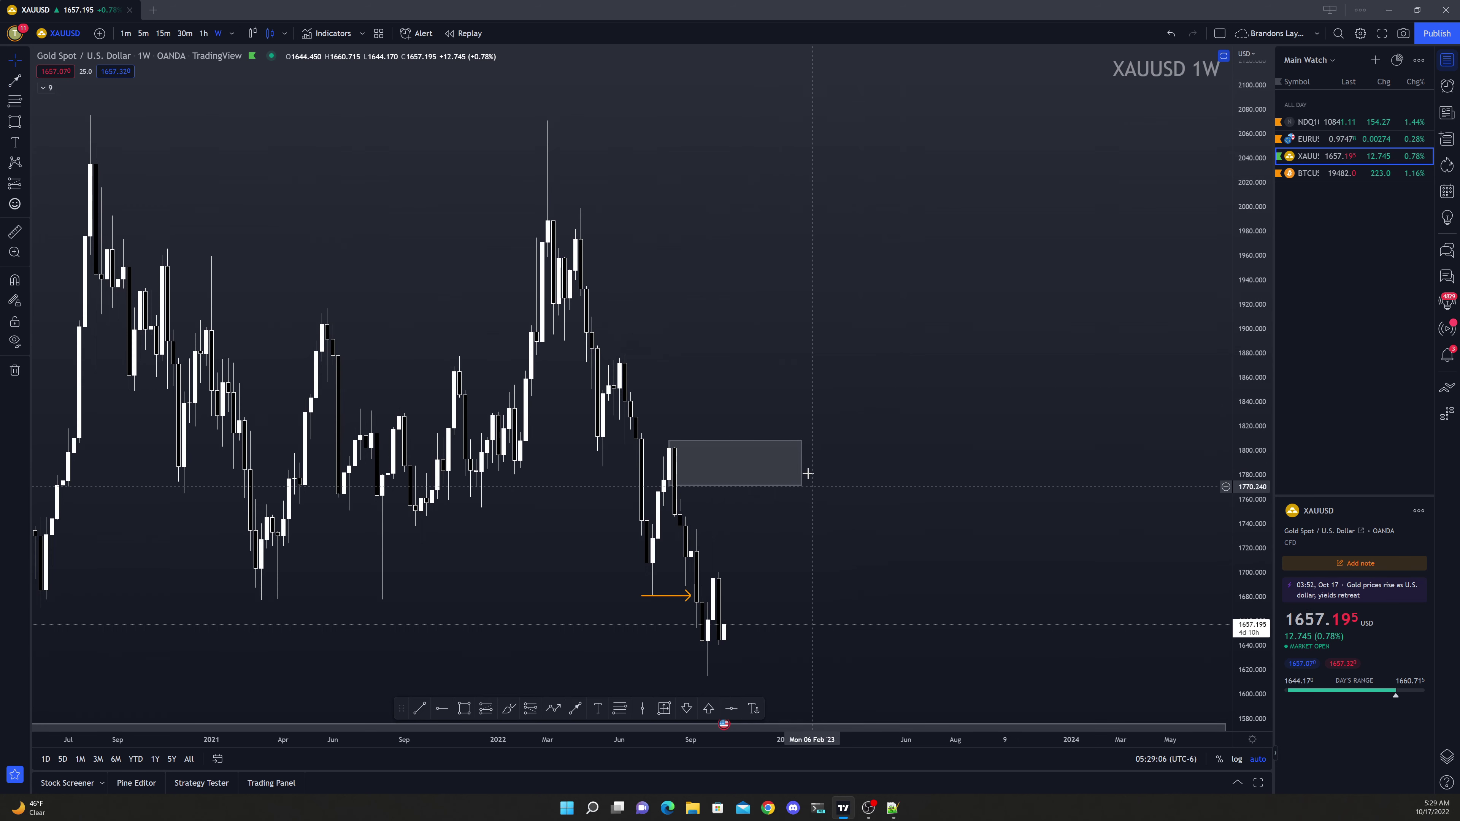
Extend the supply zone further right and rescale the chart view
left_click_drag(803, 461, 1061, 461)
scroll(694, 349, "up", 3)
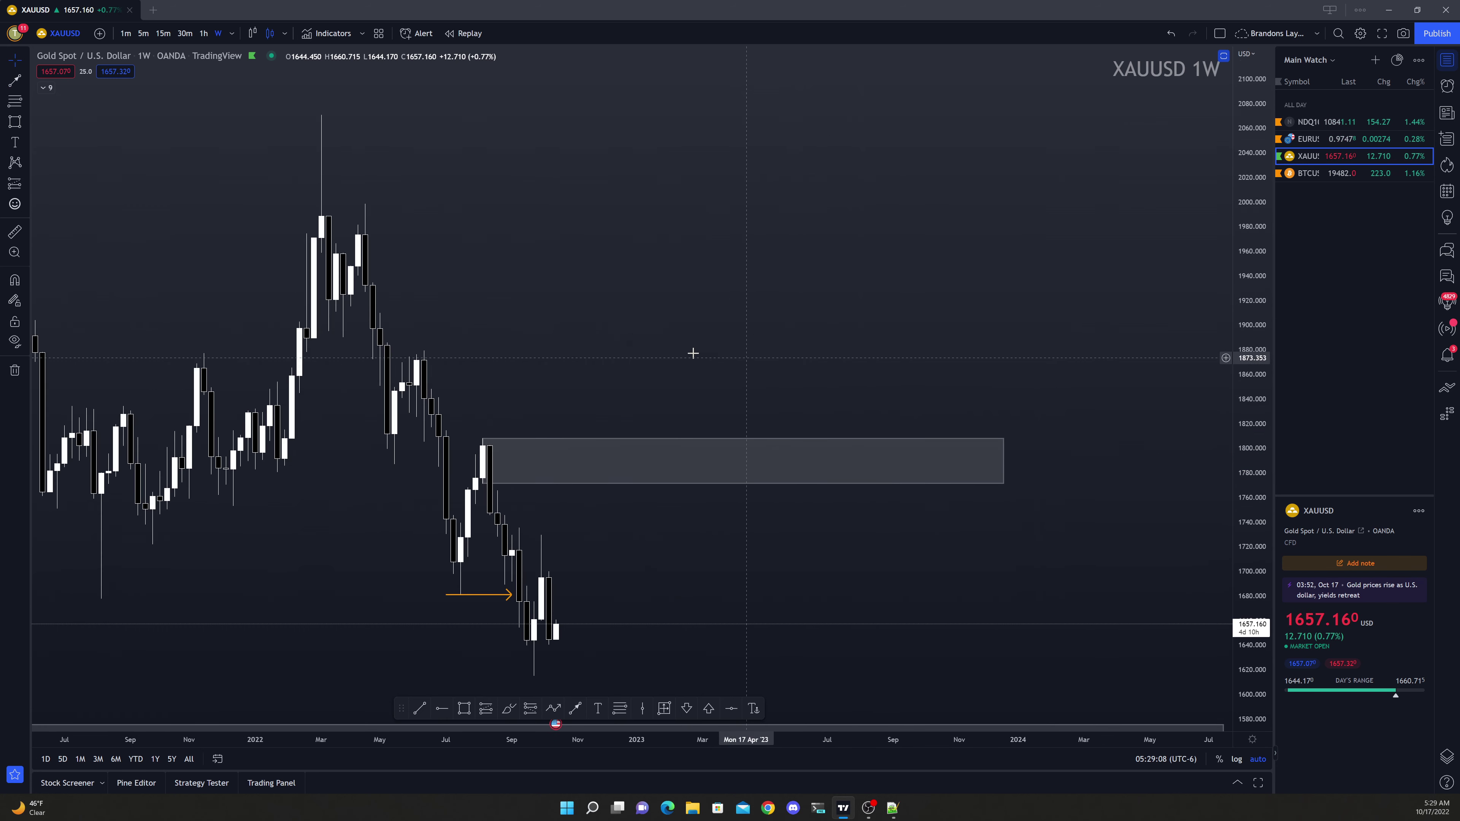
left_click_drag(1244, 316, 1173, 422)
left_click_drag(941, 563, 917, 426)
scroll(717, 485, "down", 1)
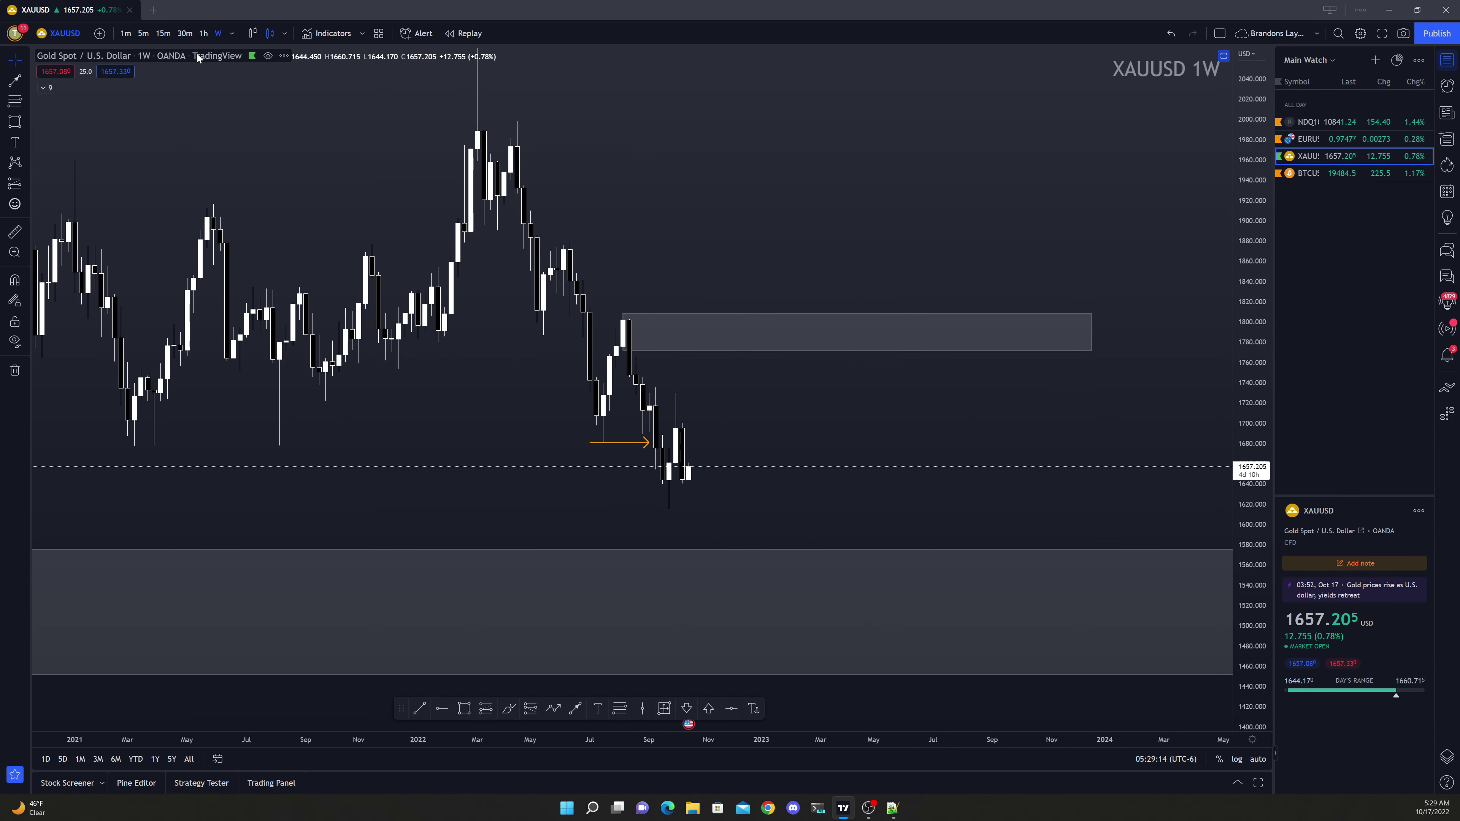
On 3-day candles, raise the supply zone's lower-left corner, tightening its top to about 1802
type("3d")
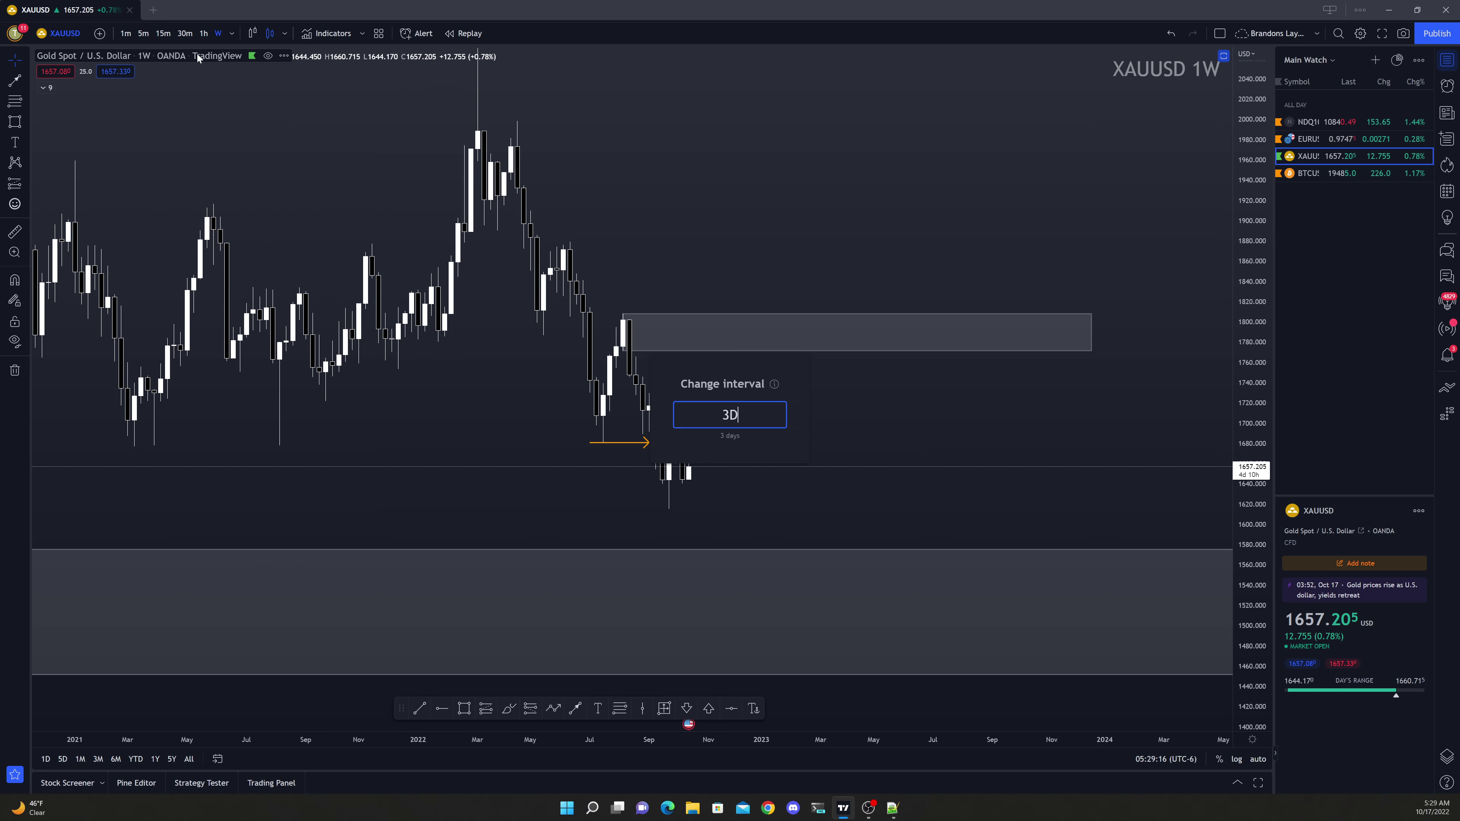
key("Return")
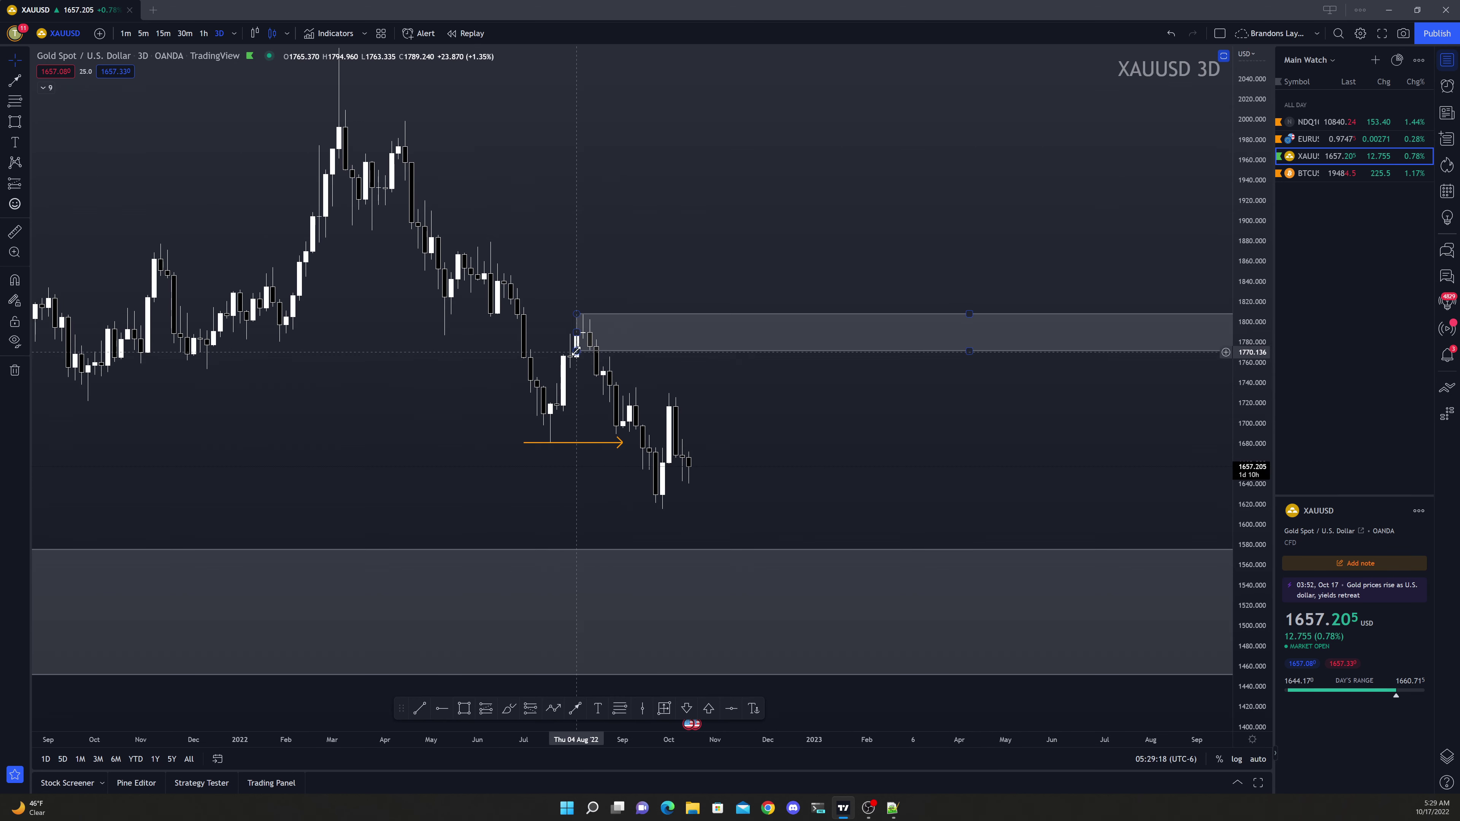
left_click_drag(576, 352, 591, 324)
left_click(687, 277)
scroll(687, 277, "down", 3)
left_click_drag(781, 269, 668, 271)
scroll(667, 272, "up", 1)
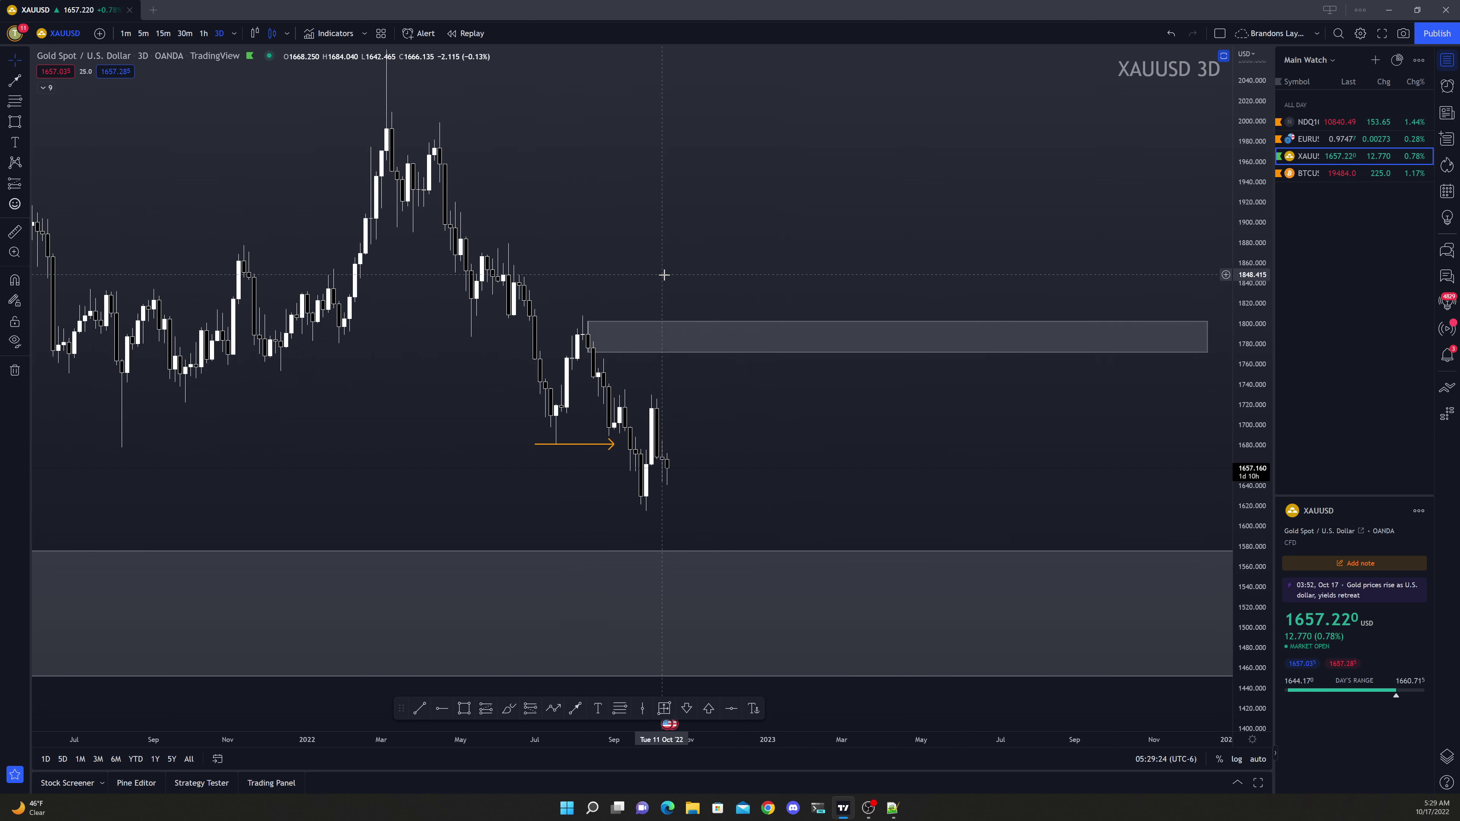
scroll(669, 293, "up", 1)
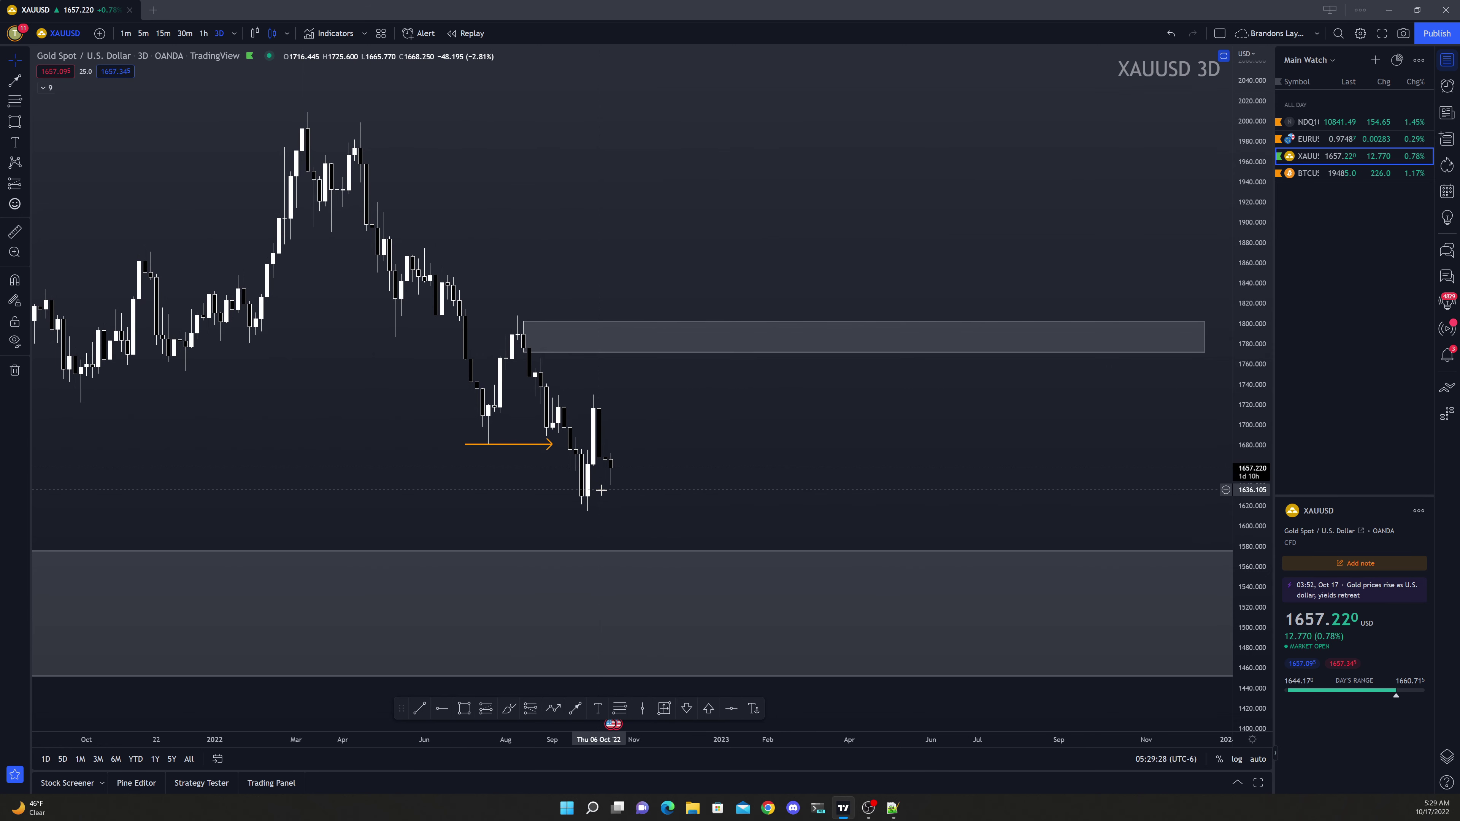
Switch to daily candles and try a small test box near 1615, then delete it
key("Return")
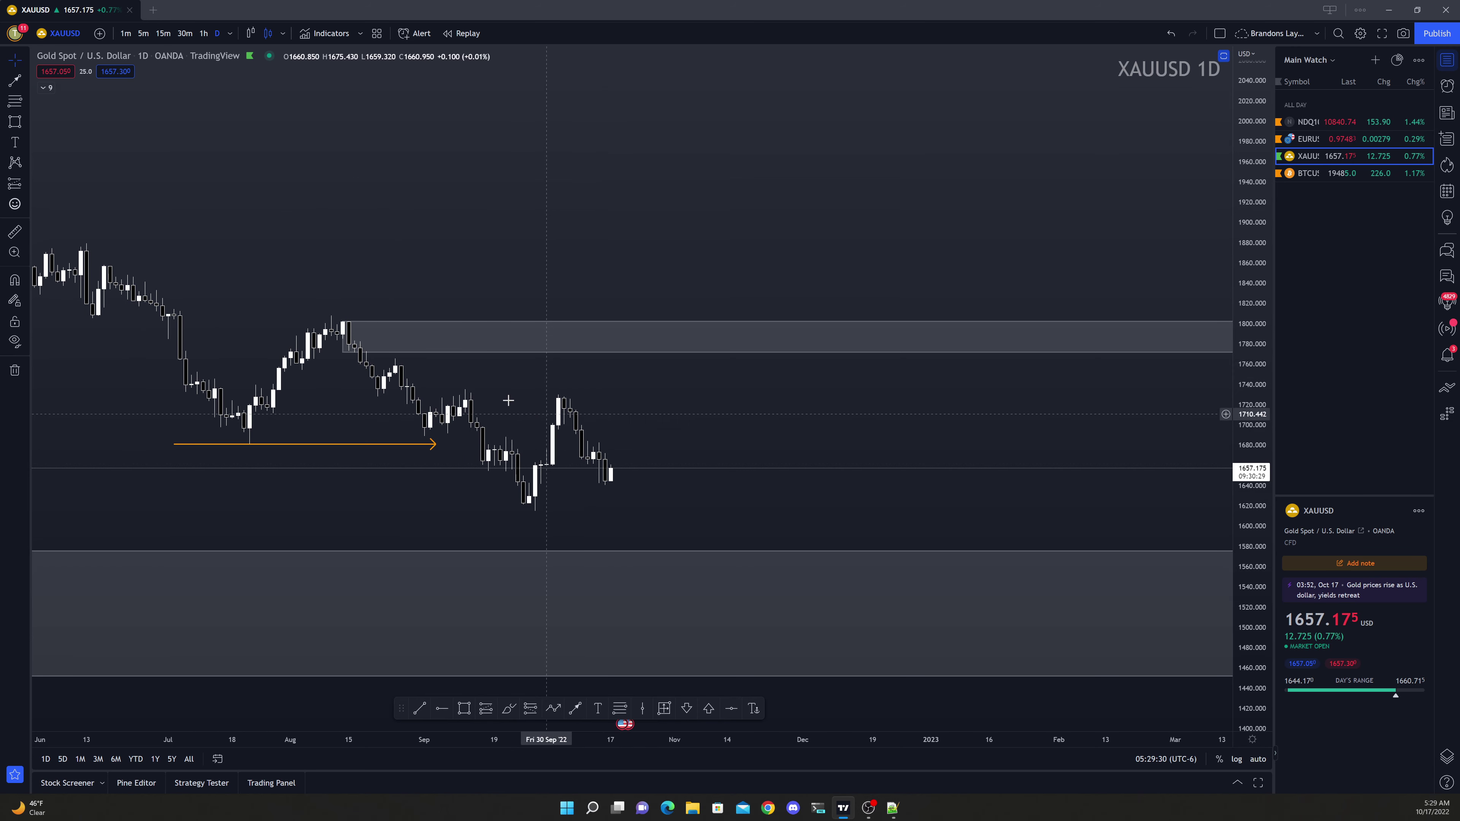
left_click_drag(345, 317, 523, 323)
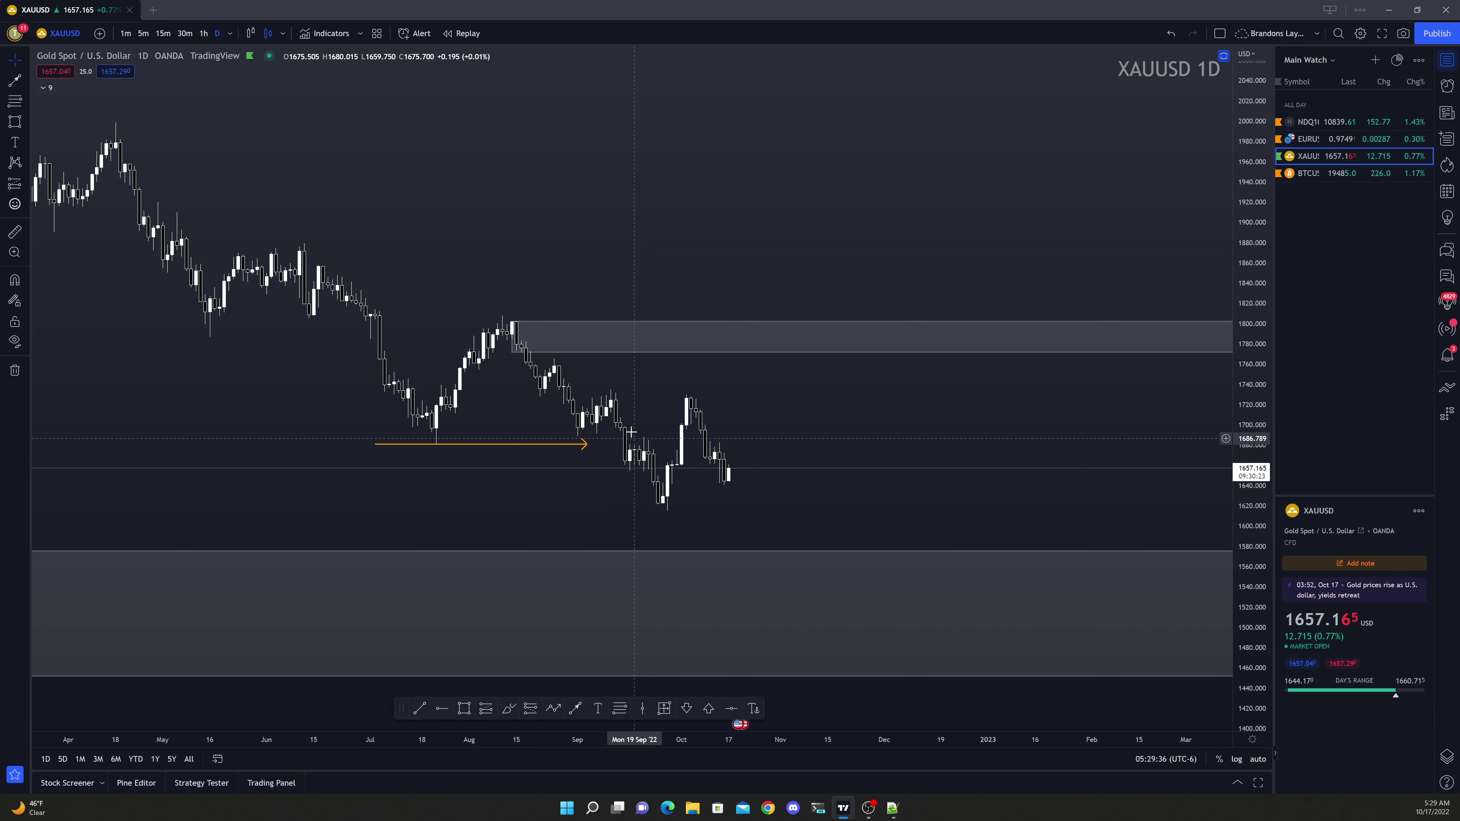
scroll(570, 544, "up", 2)
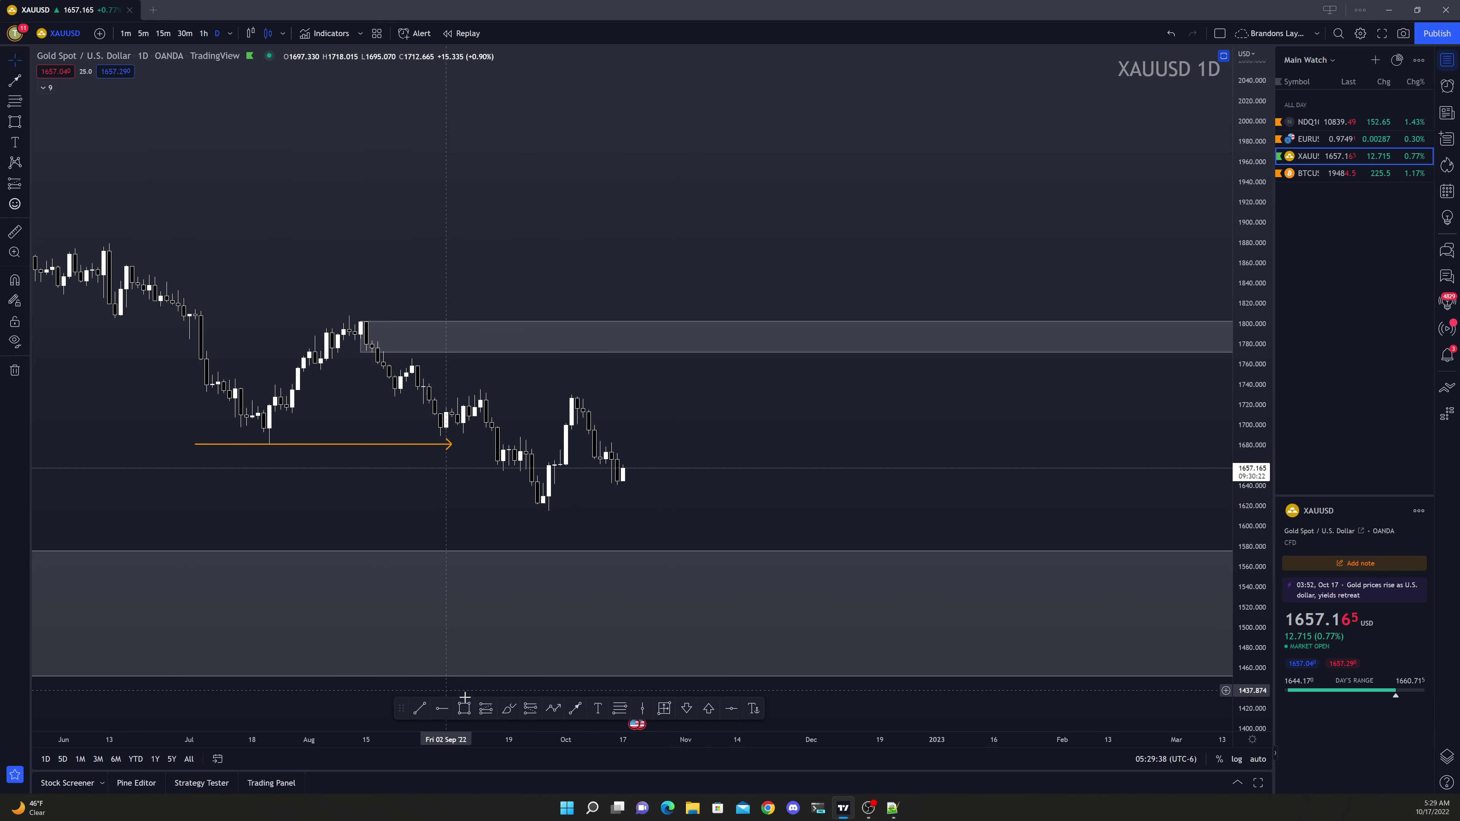
left_click(555, 490)
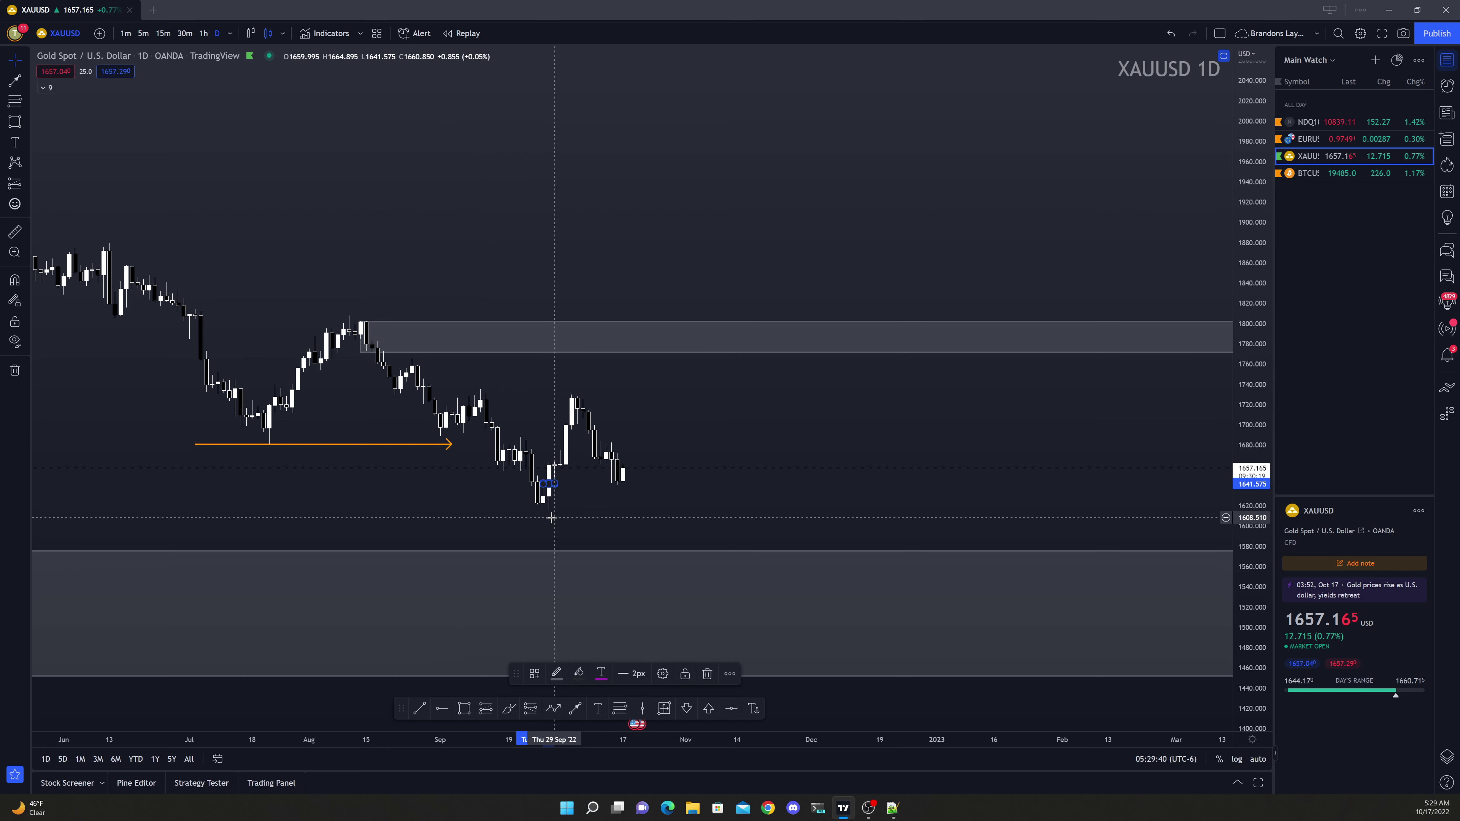
left_click_drag(555, 488, 550, 506)
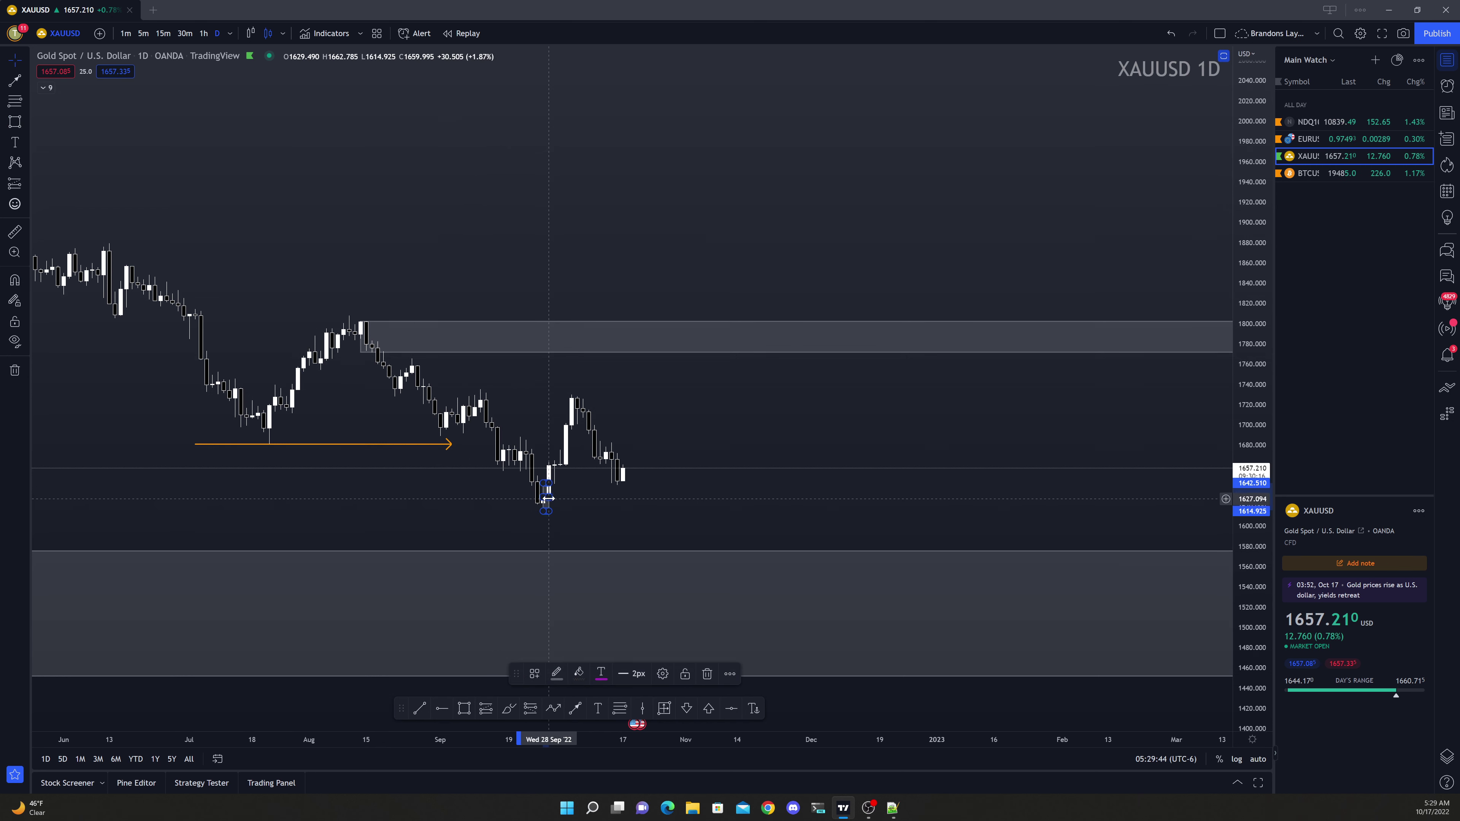
key("Delete")
Add a blue horizontal ray at 1771.262 on the supply zone's bottom edge, then view 4-hour candles
left_click(438, 711)
left_click(479, 353)
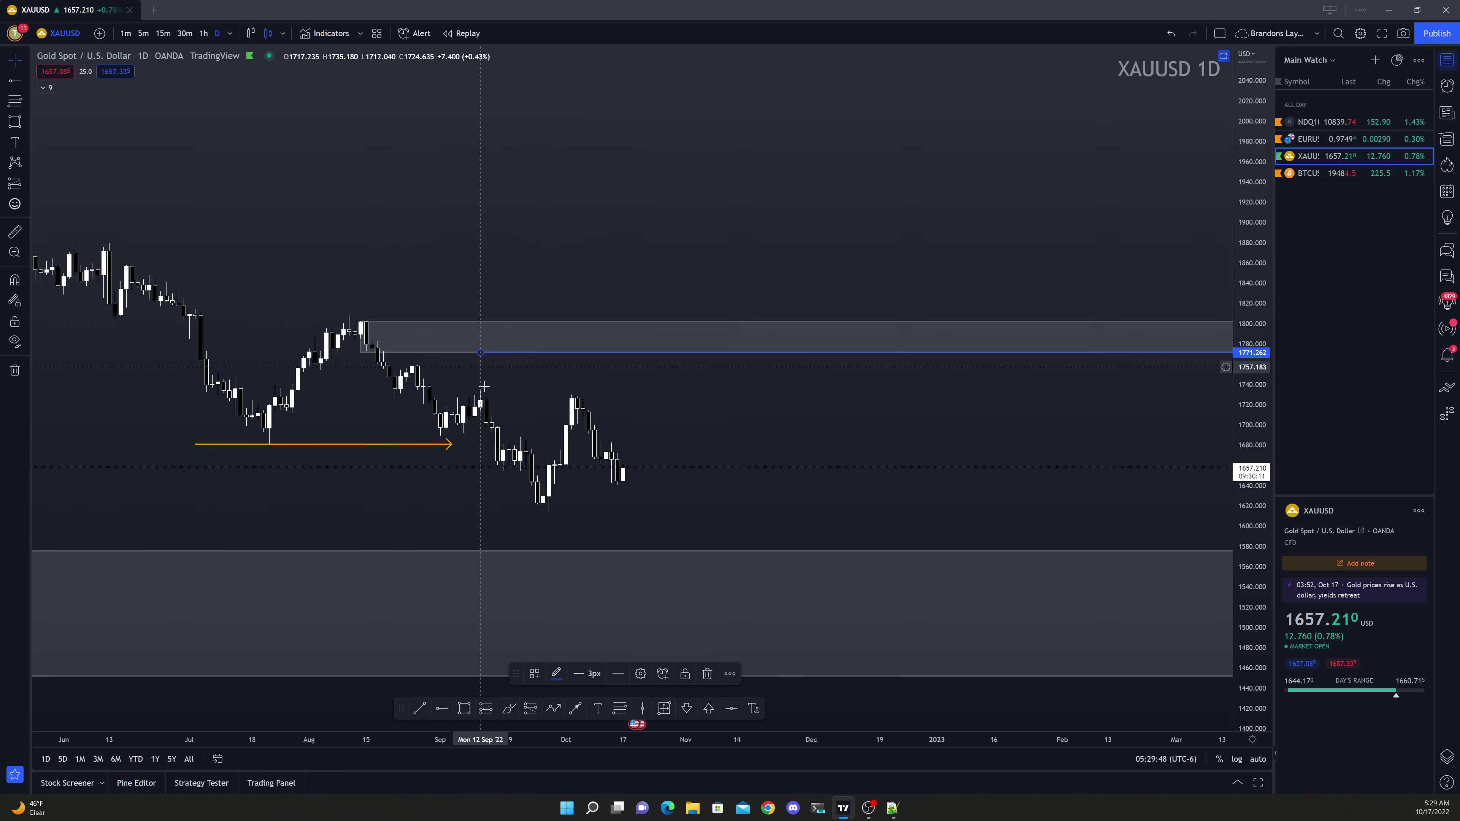
type("4h")
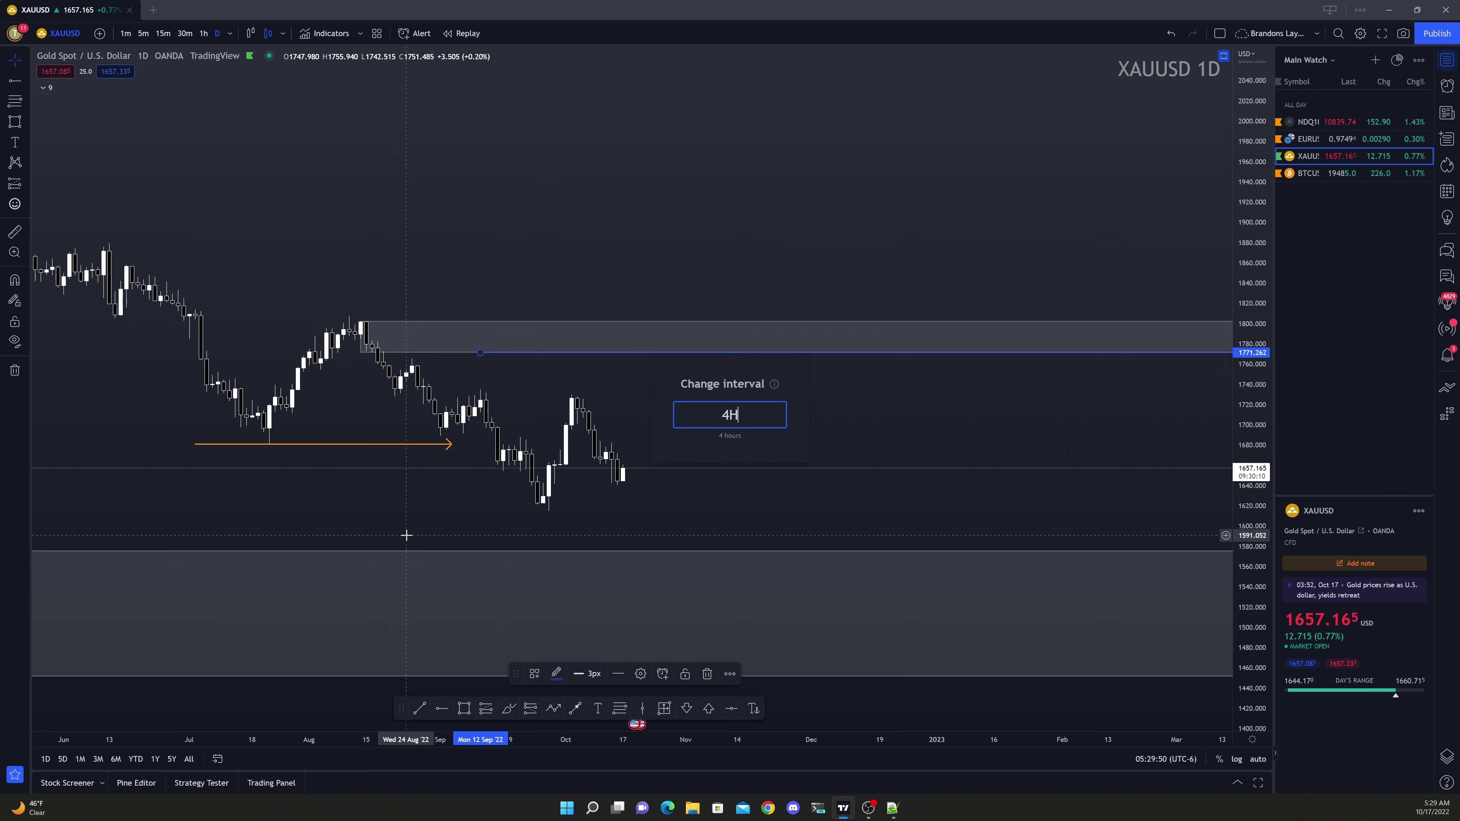
key("Return")
Switch gold to 6-hour candles and pick the Rectangle tool for a new zone
type("6hj")
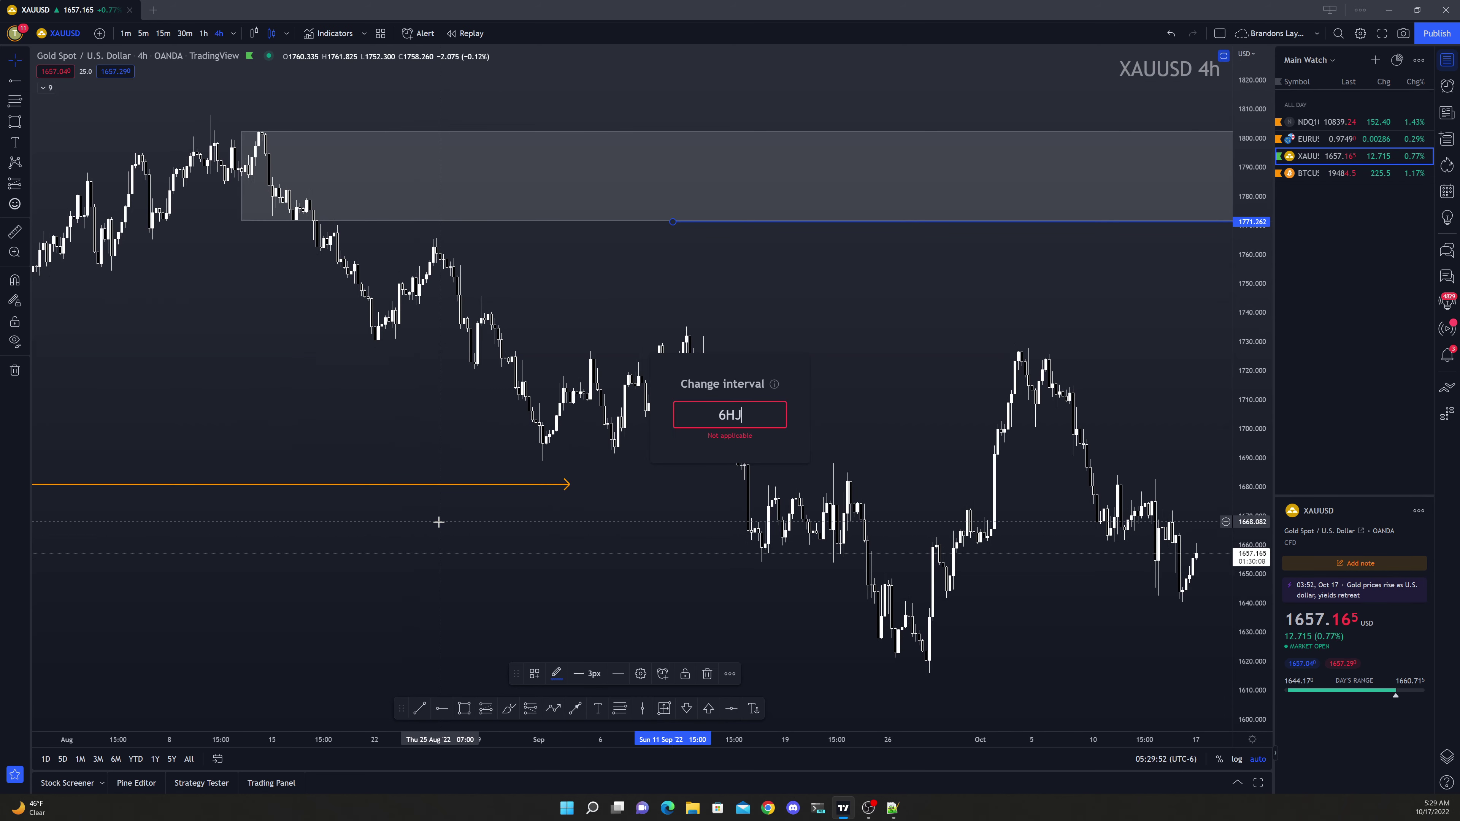
key("Return")
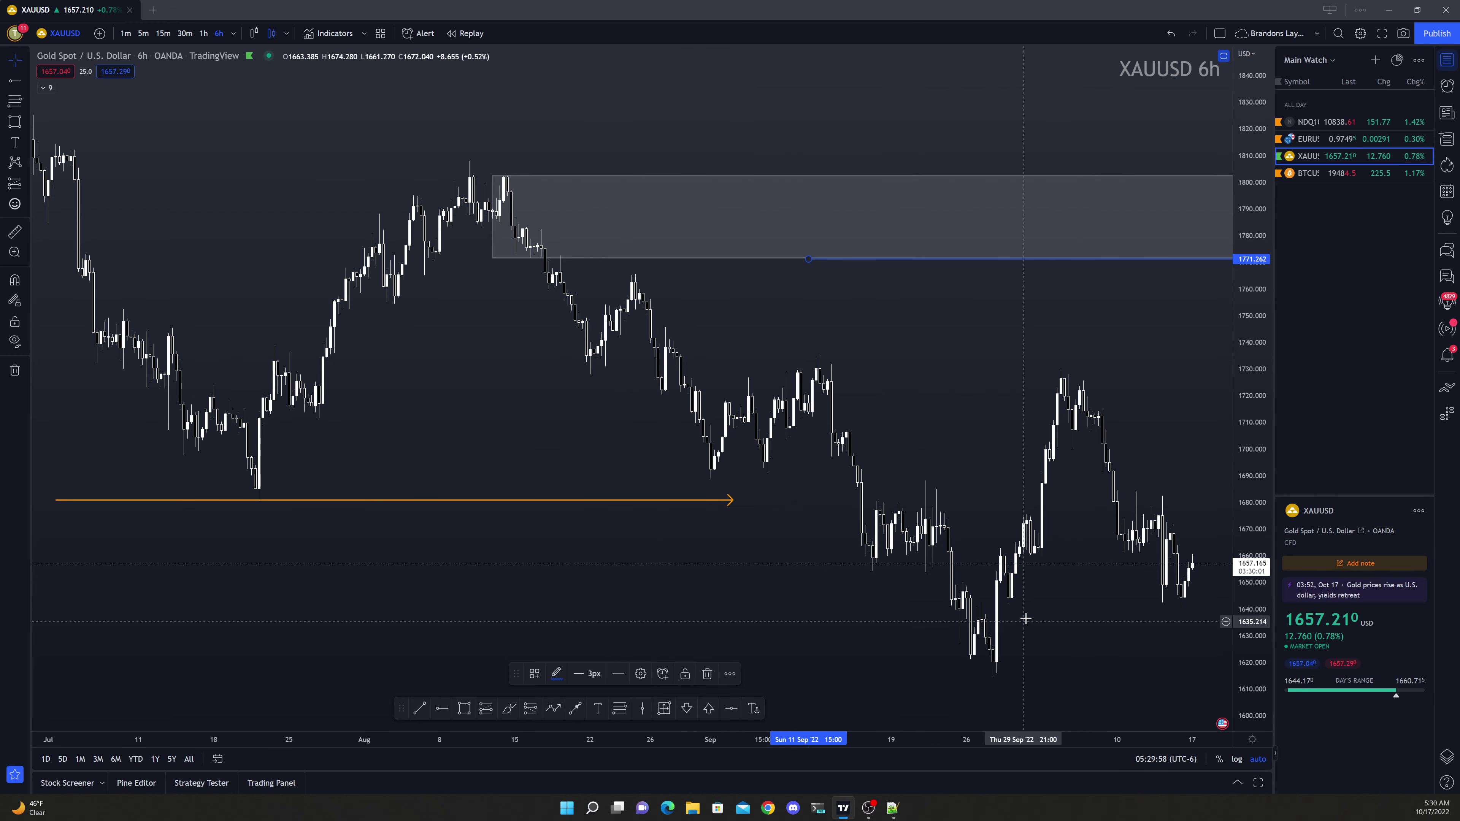
scroll(1023, 614, "up", 2)
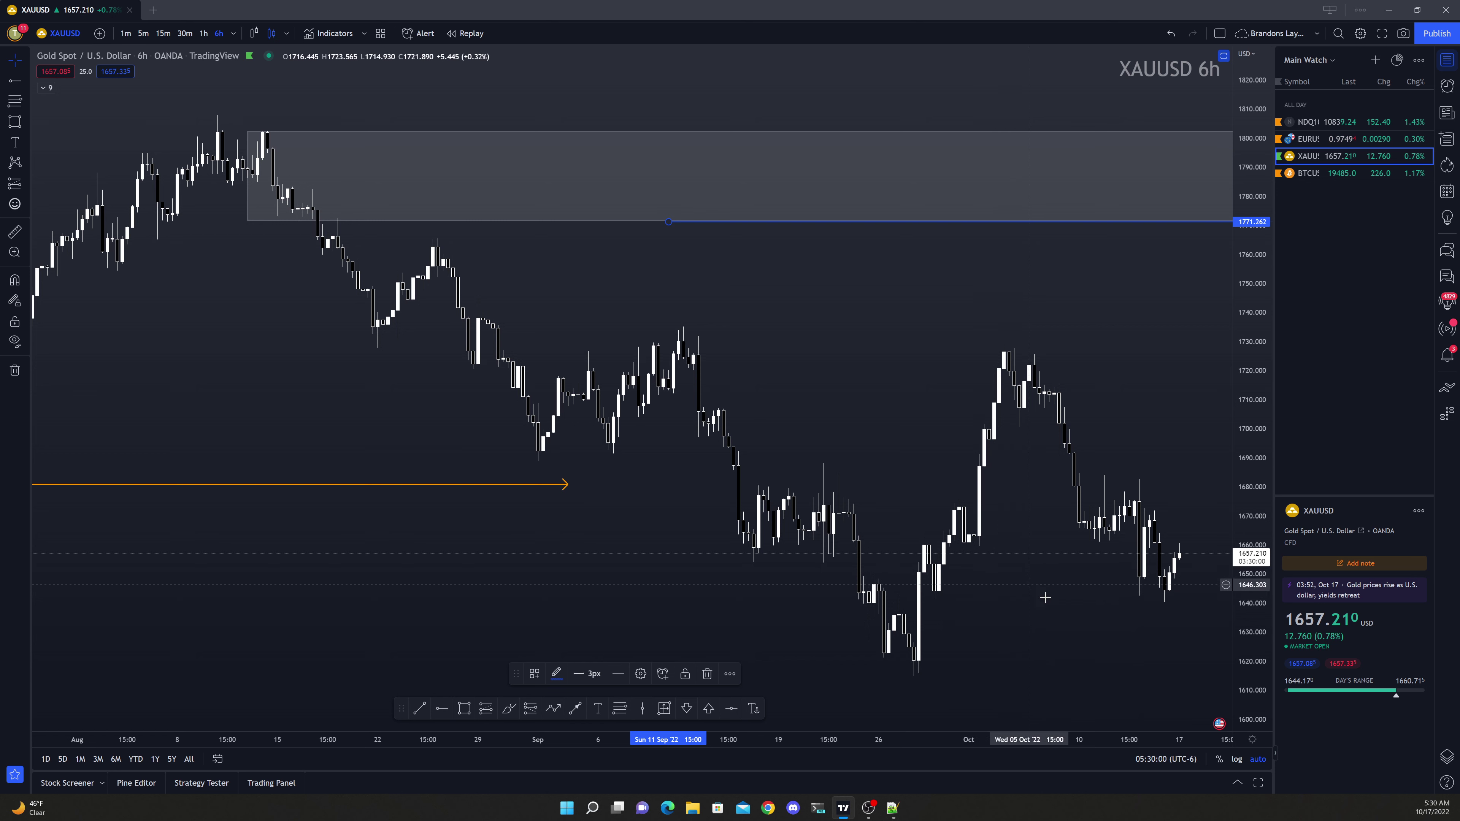
left_click(465, 709)
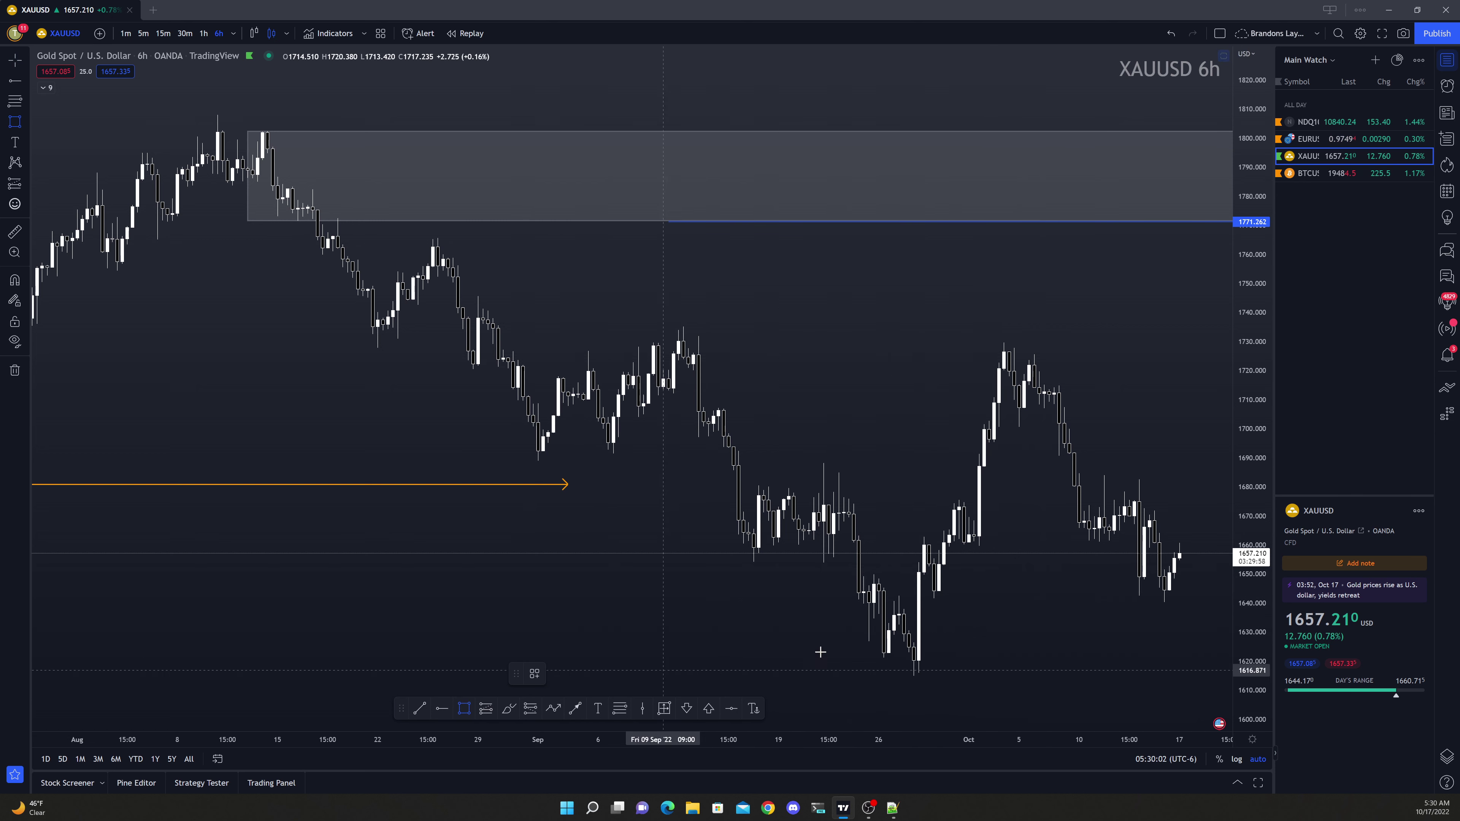
Draw a gray zone from the late-September low up to about 1626, stretched across the chart
left_click(913, 677, "ctrl")
left_click_drag(914, 659, 1229, 650)
left_click_drag(999, 602, 714, 603)
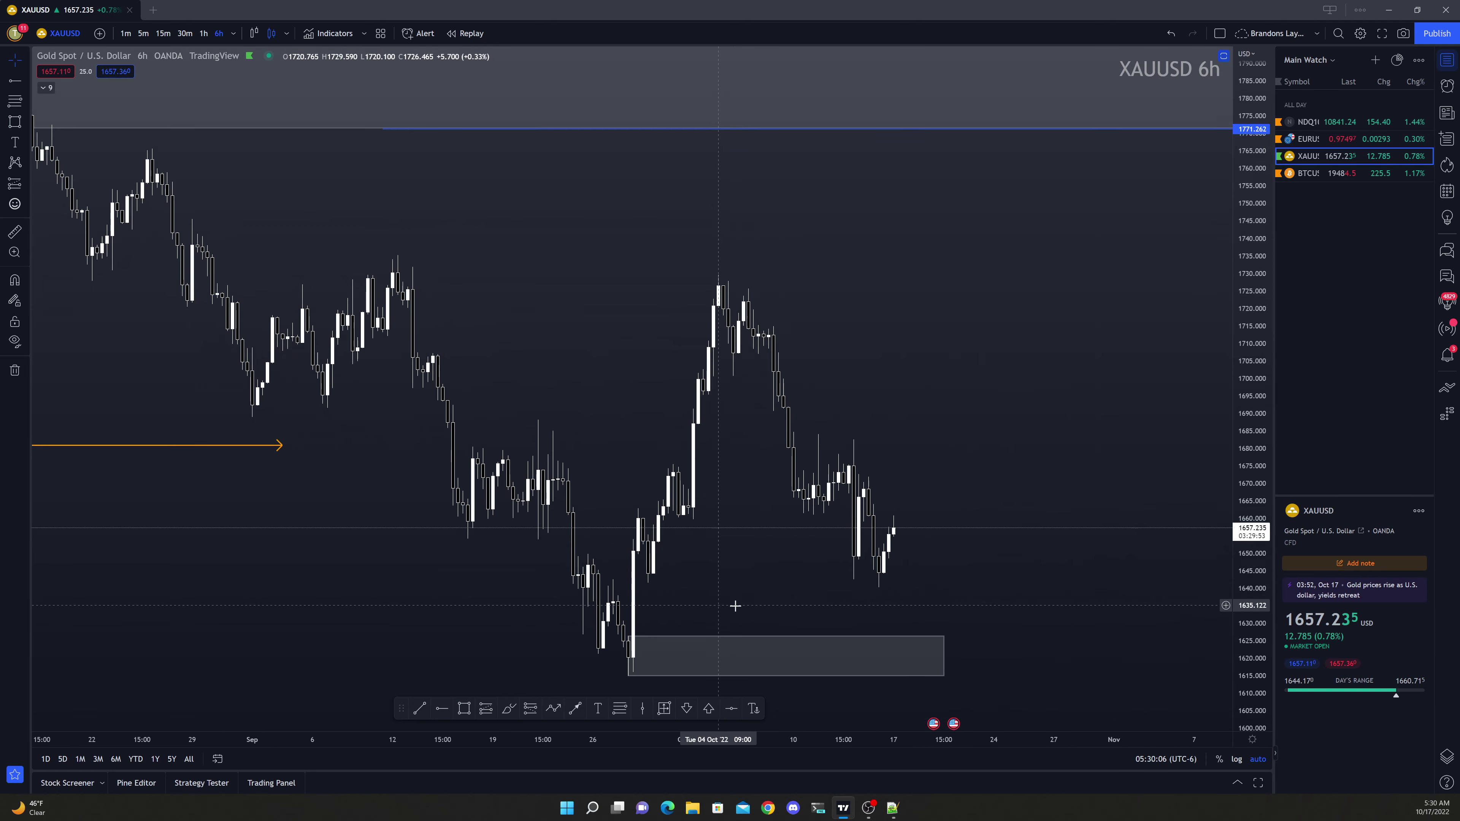
left_click_drag(1090, 639, 1229, 627)
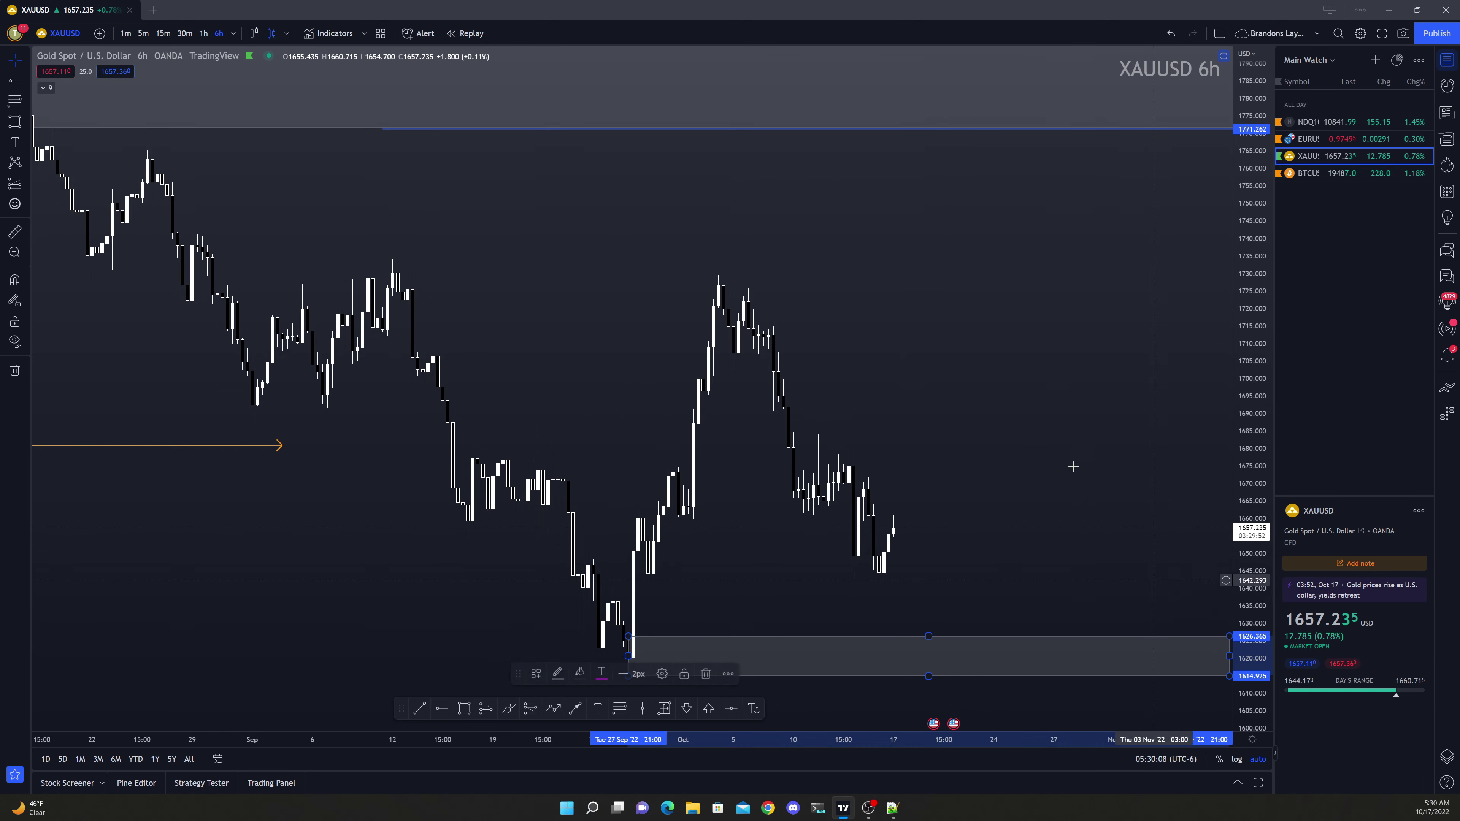
left_click_drag(962, 351, 809, 424)
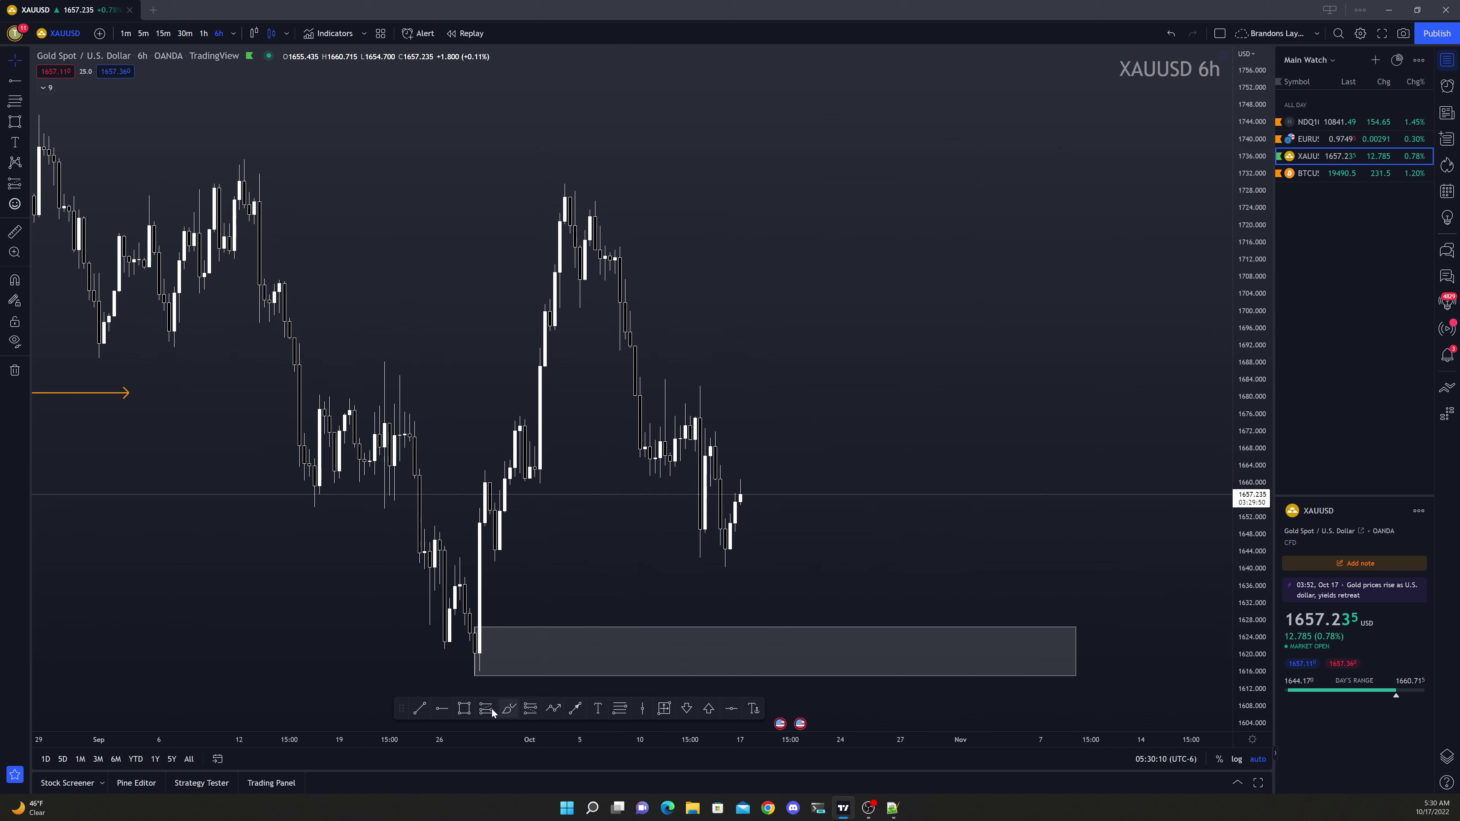
Add a blue horizontal ray on the zone's 1626.201 top and switch to 1-hour candles
left_click(441, 710)
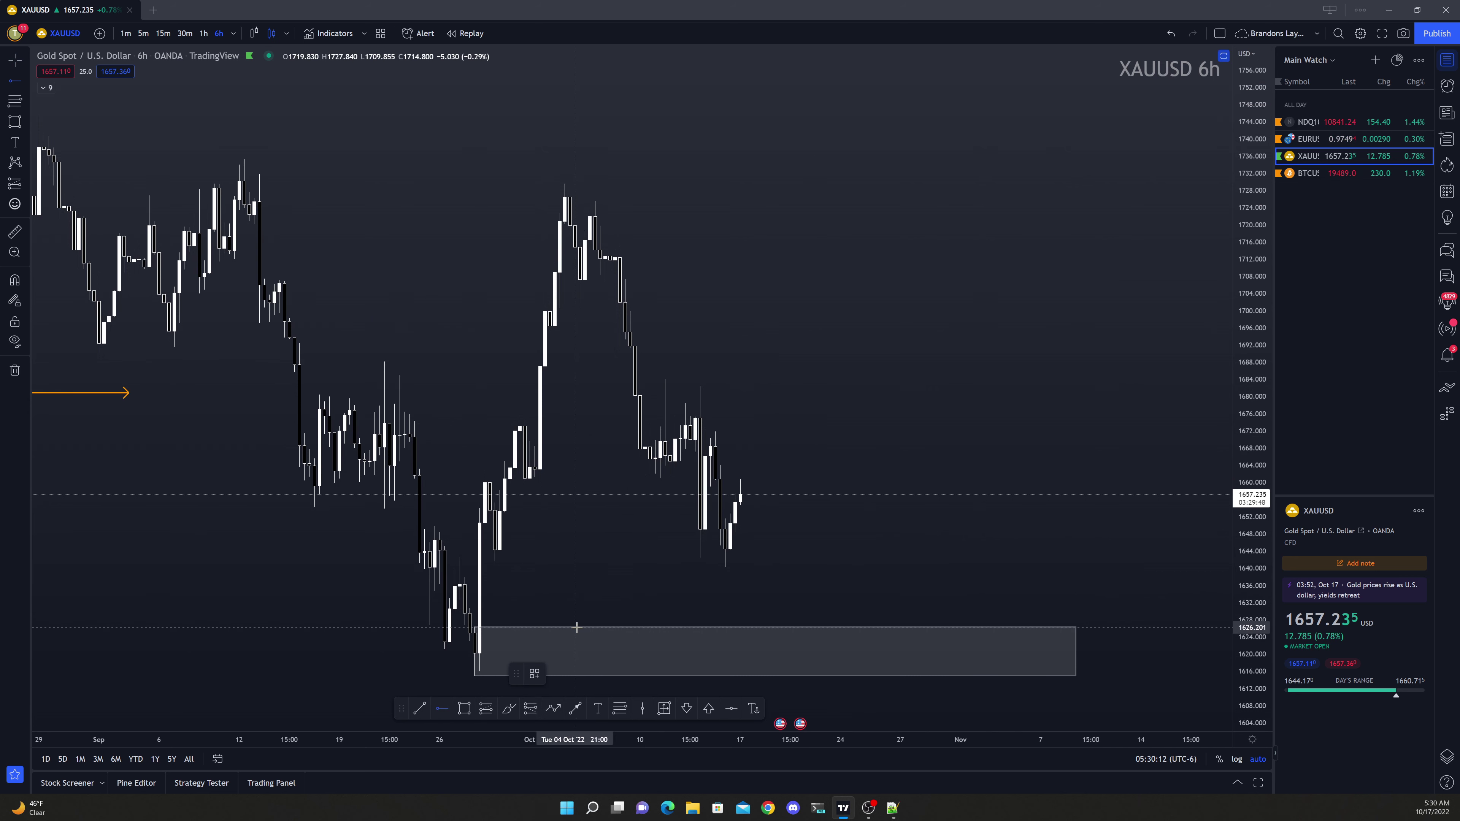
left_click(576, 627)
type("1H")
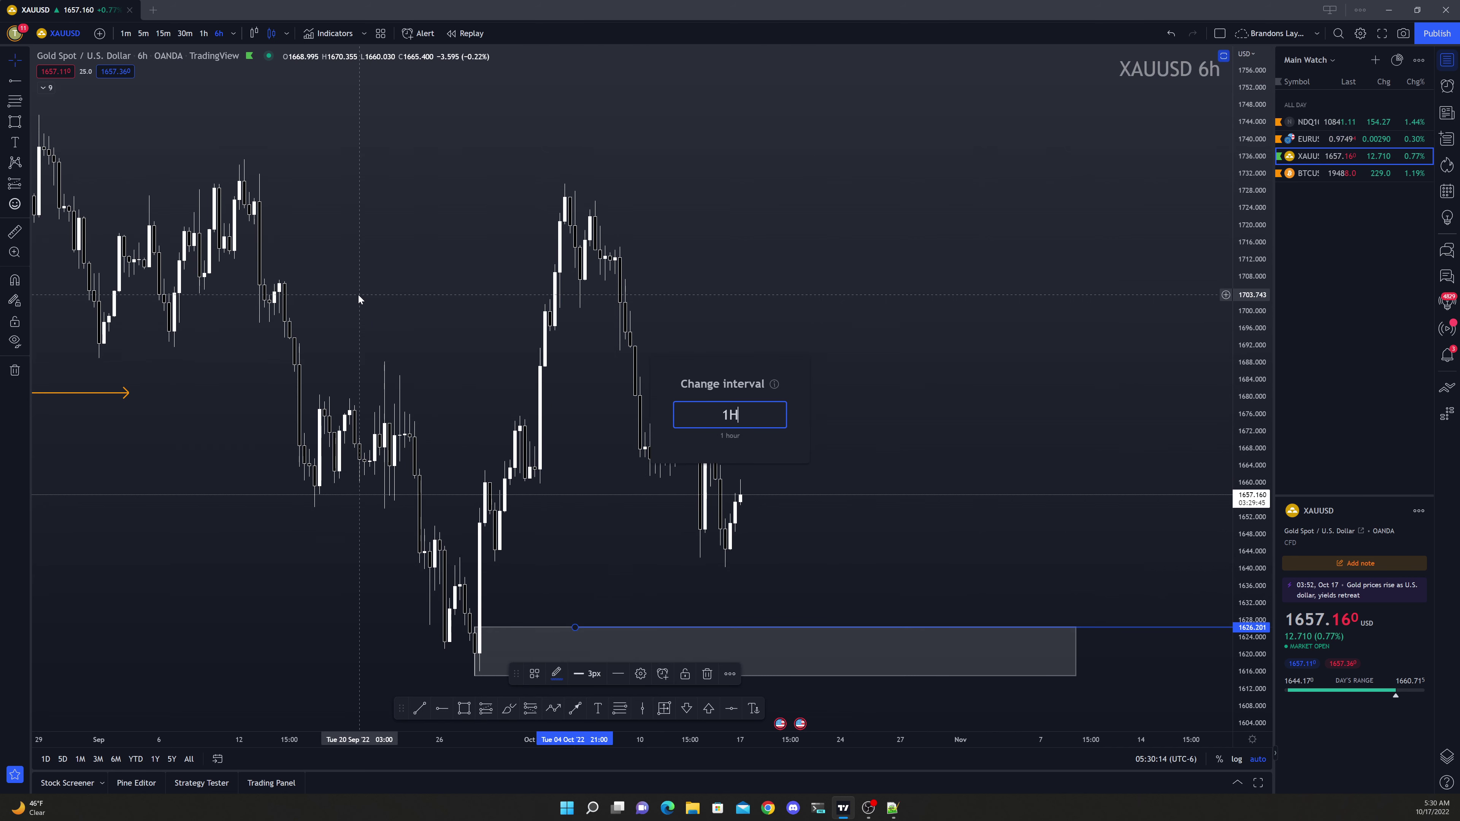
key("Return")
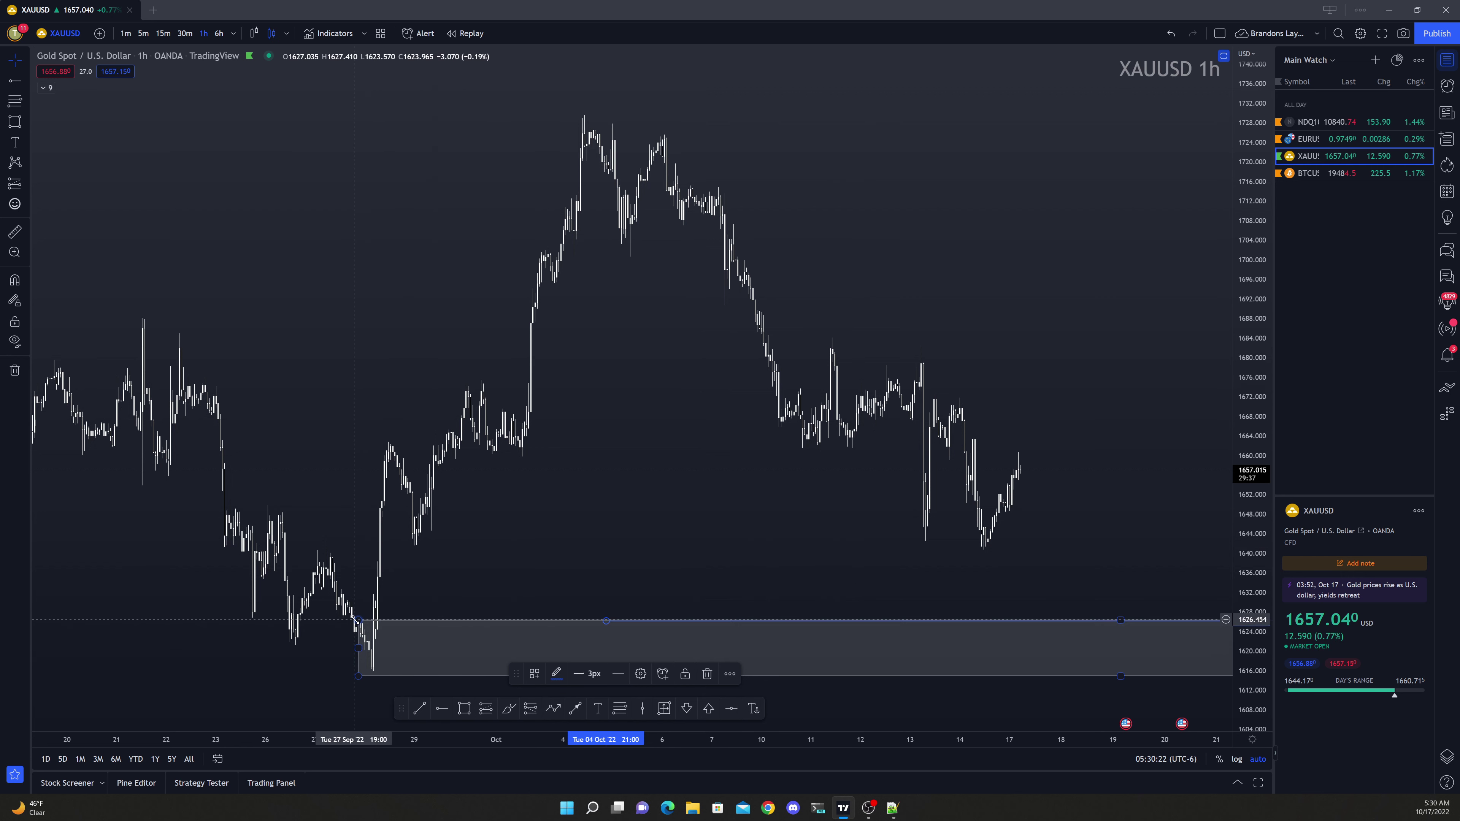
Lower the zone's top edge and the blue ray to 1620.394
left_click_drag(355, 619, 372, 652)
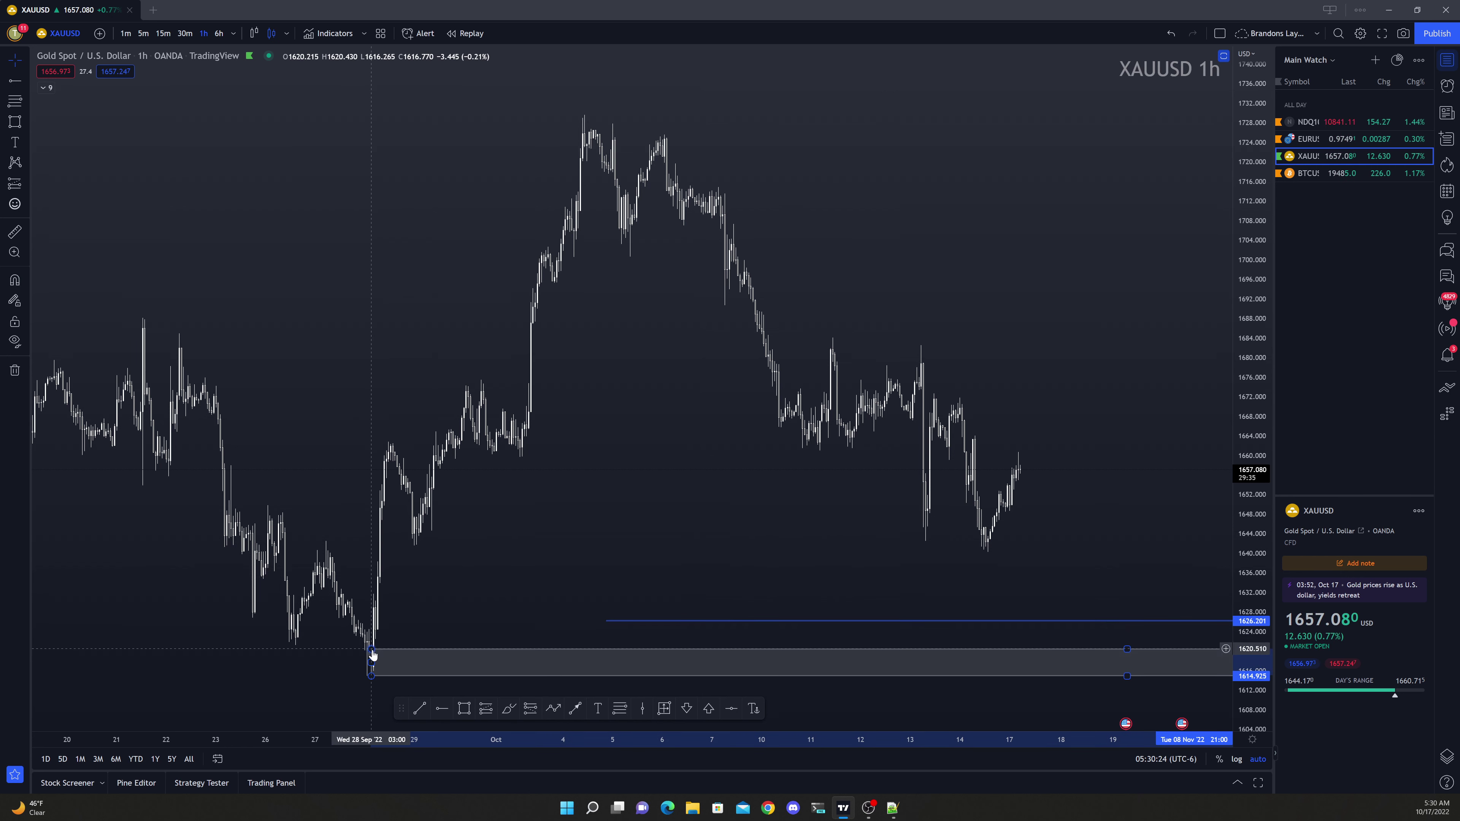
left_click_drag(609, 621, 565, 648)
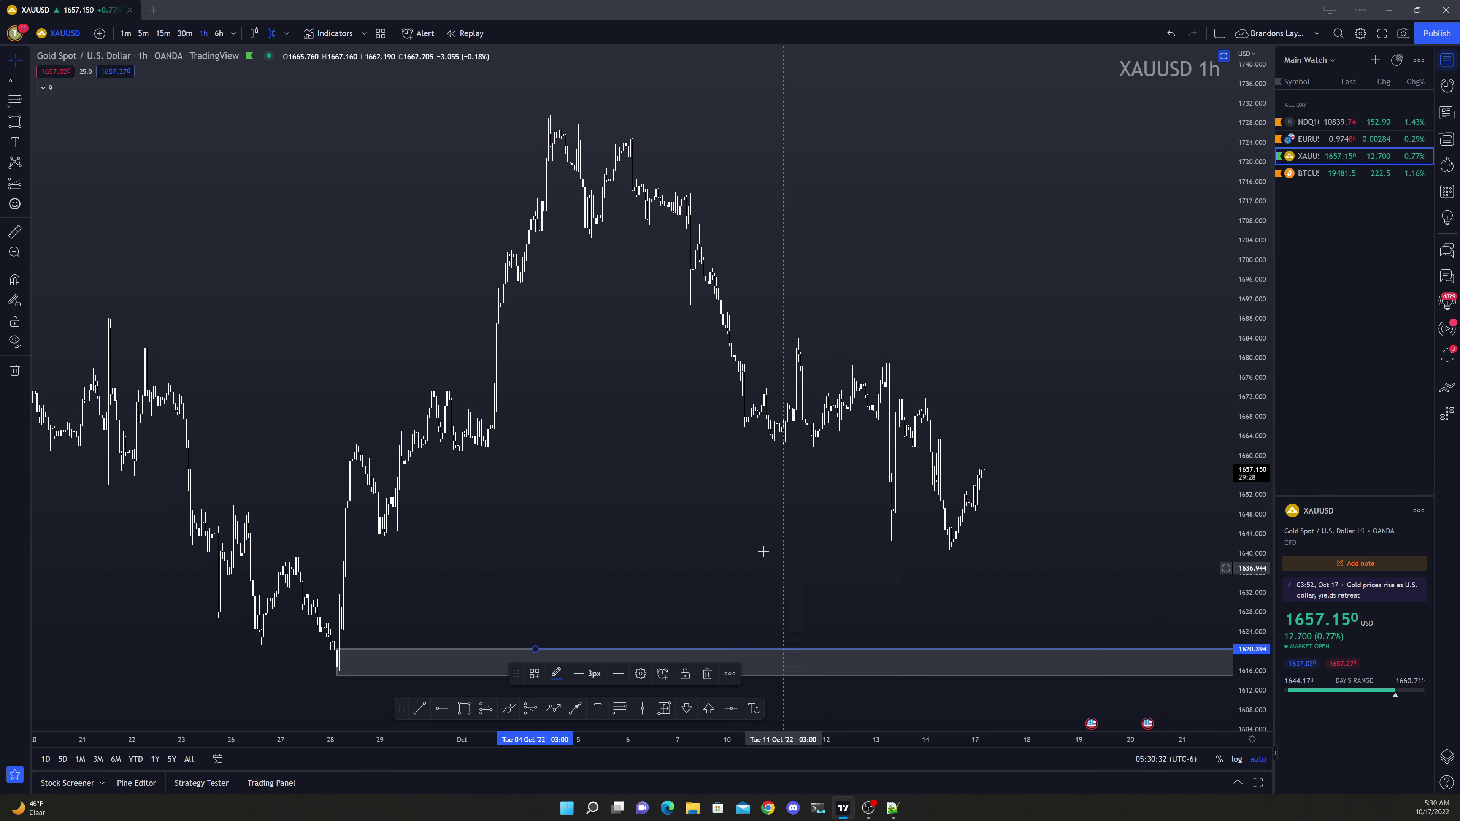
scroll(758, 551, "down", 1)
scroll(748, 550, "up", 2)
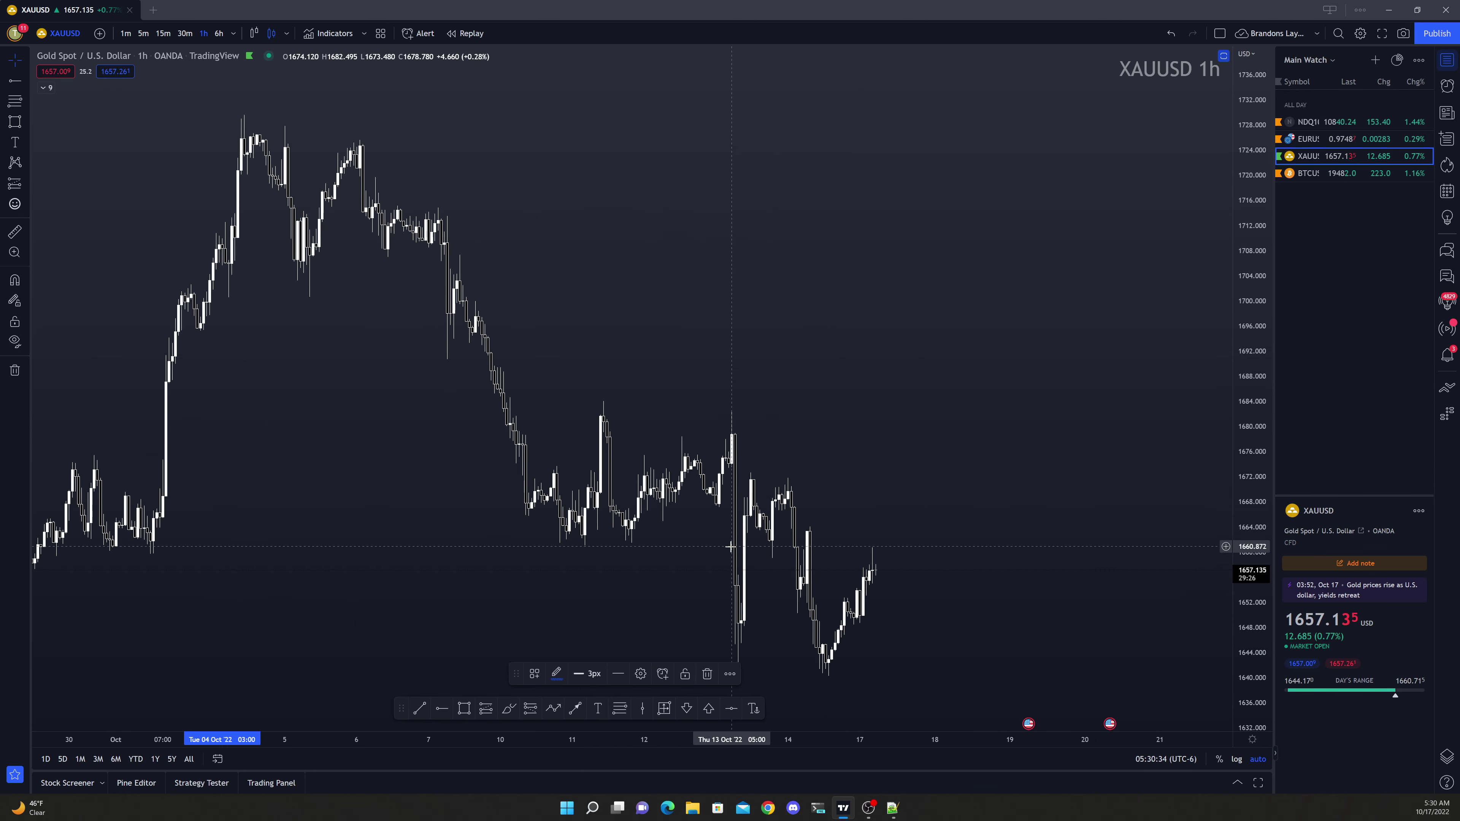
scroll(727, 541, "up", 3)
left_click_drag(1254, 172, 1255, 247)
scroll(893, 446, "down", 3)
left_click_drag(895, 448, 732, 307)
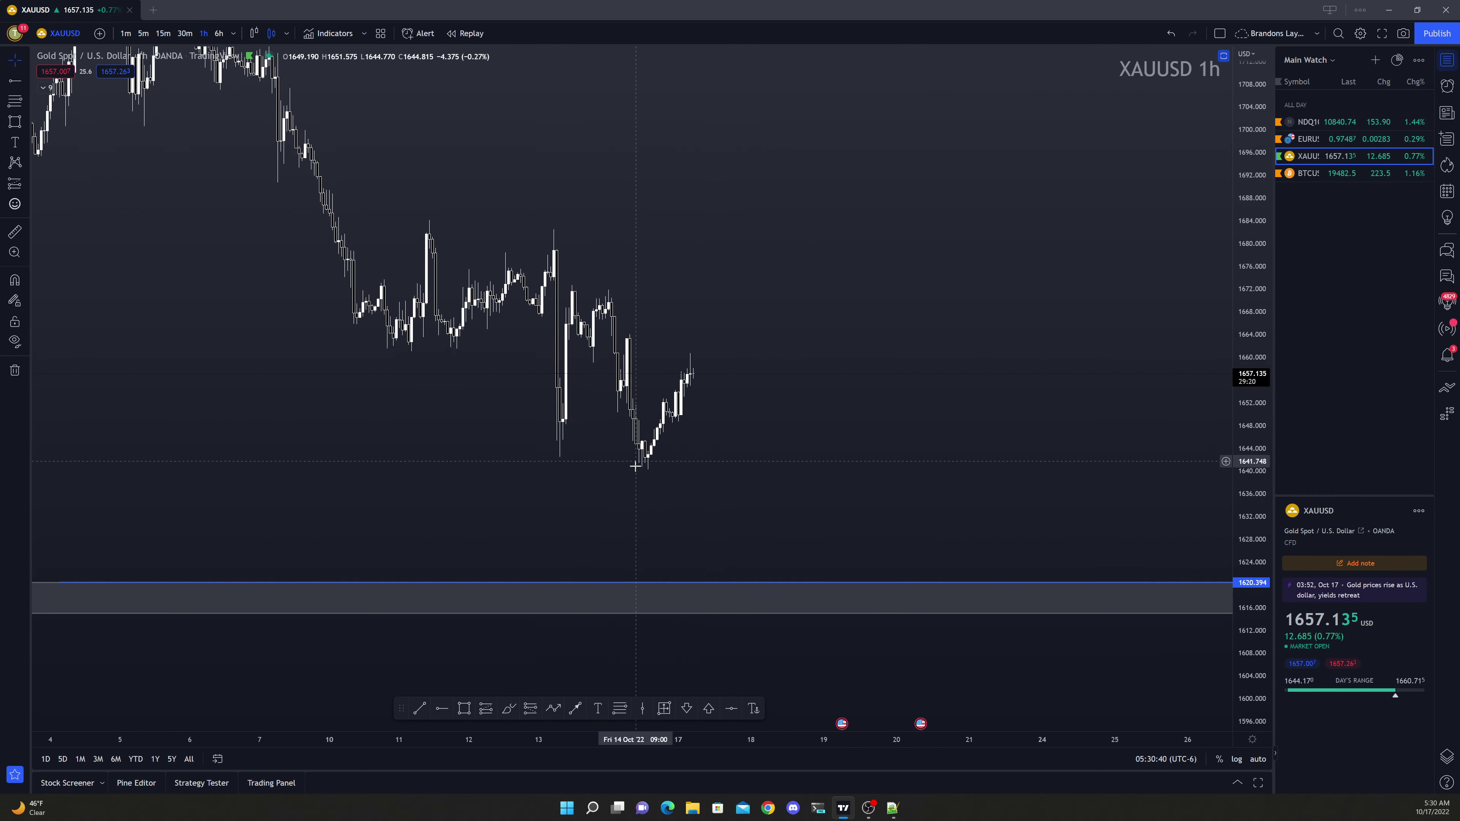
Draw a gray supply zone at the mid-October high, about 1668–1672, stretched far right
left_click(465, 708)
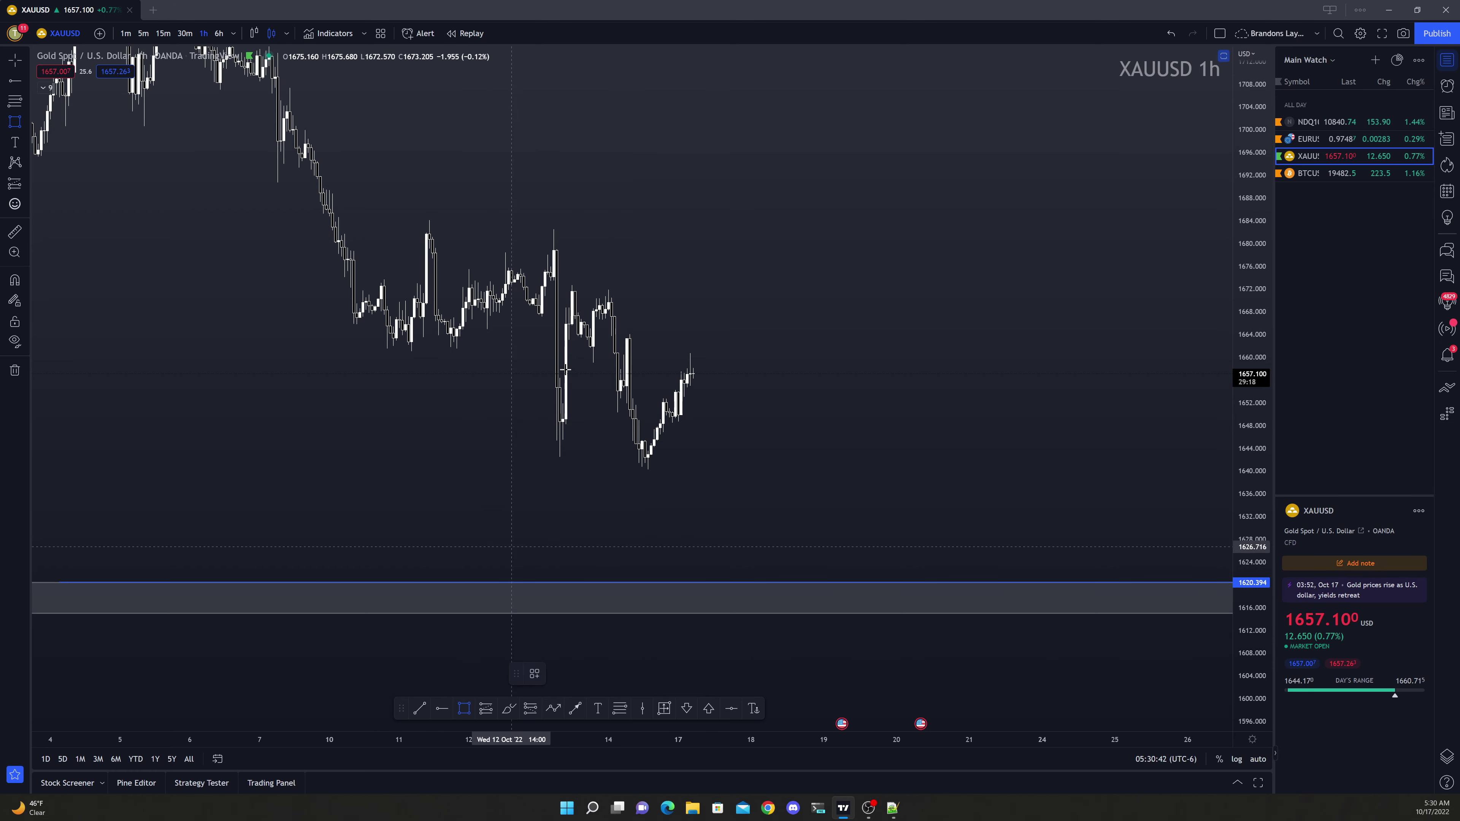
left_click(608, 280)
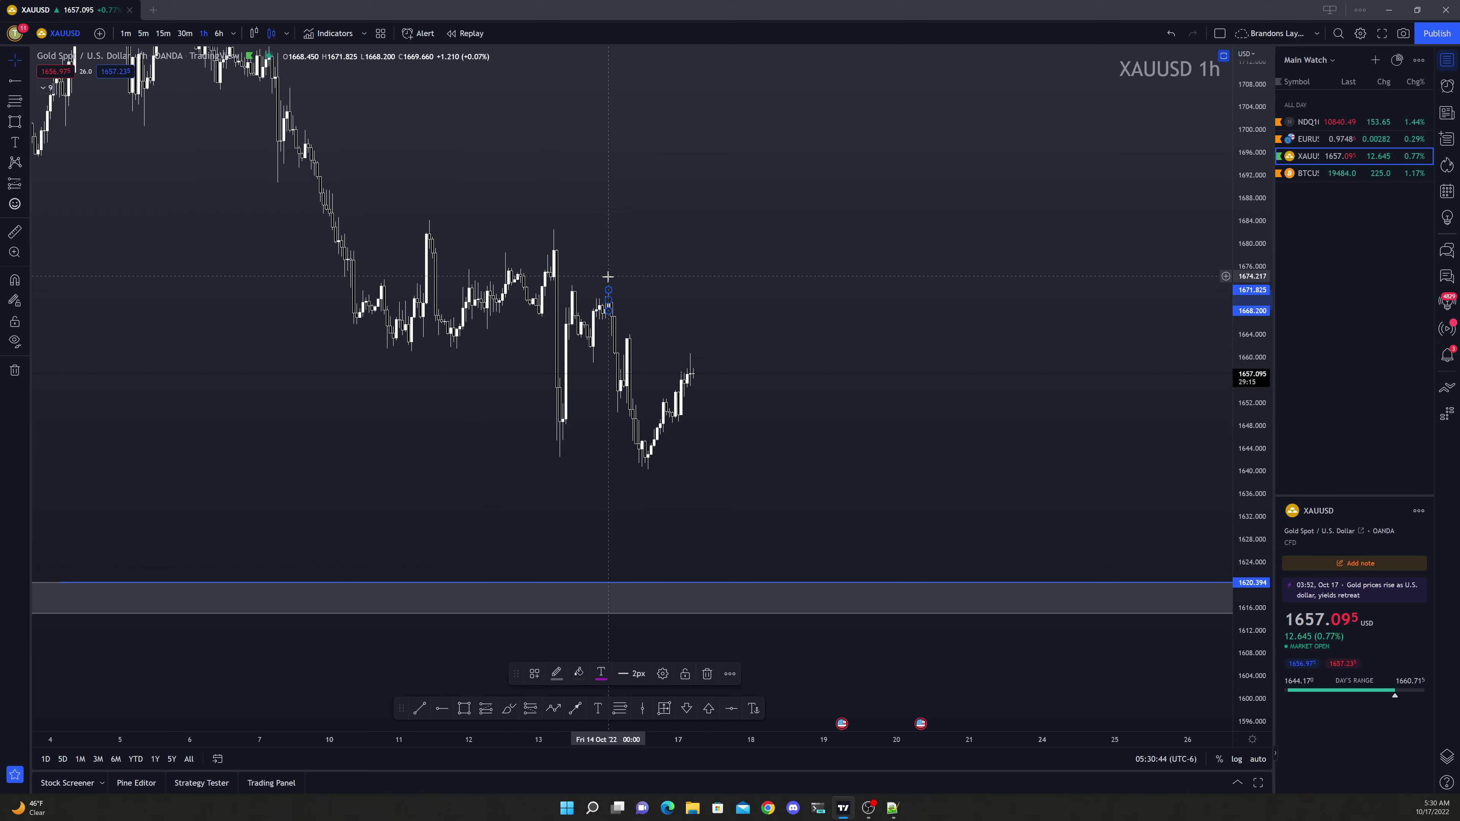
left_click_drag(610, 300, 1191, 302)
scroll(782, 211, "up", 1)
left_click(661, 388)
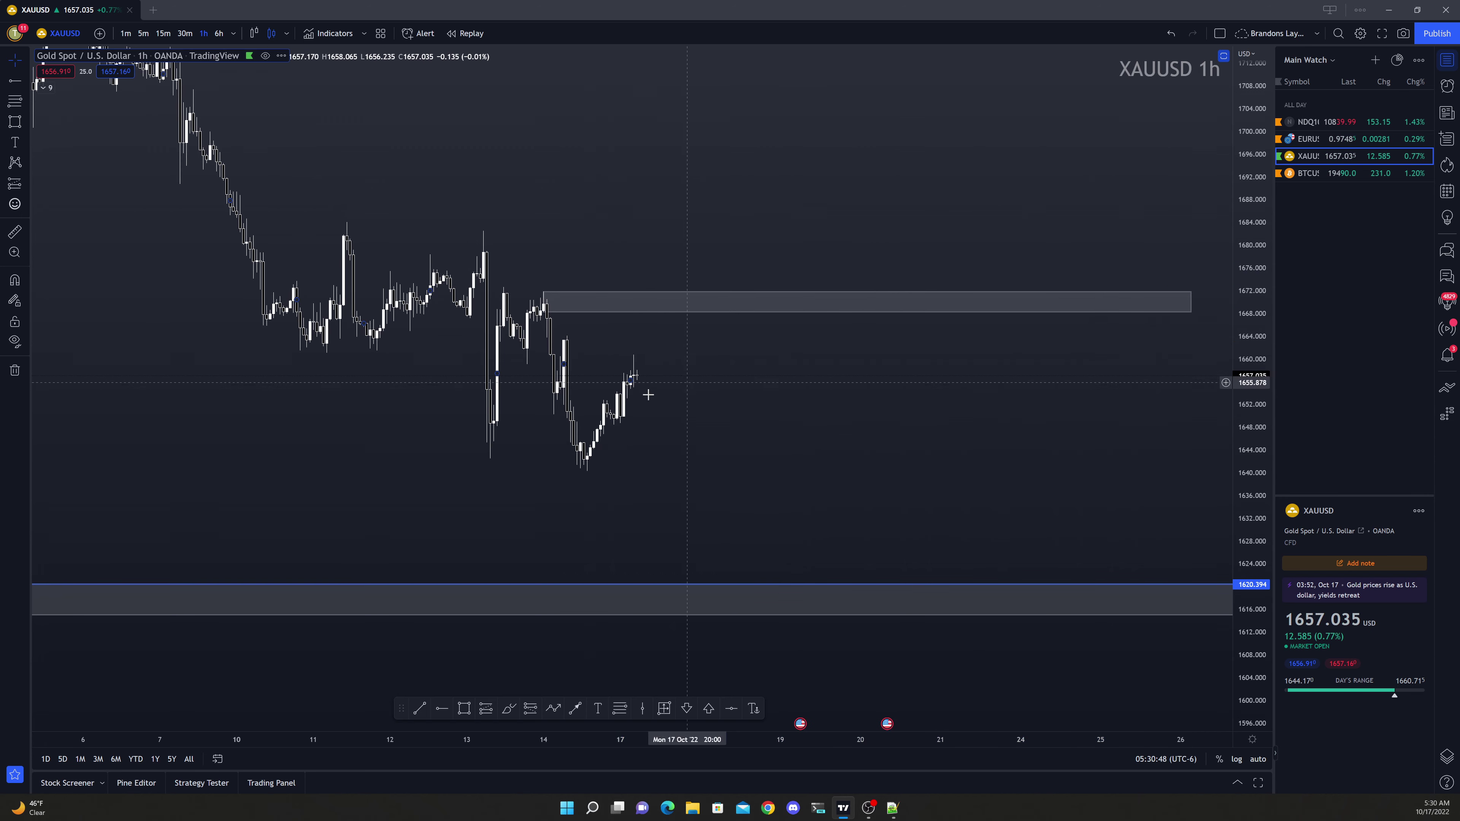
Add a blue ray at 1668.104 with an alert using the pasted message template, then view 30-minute candles
left_click(441, 709)
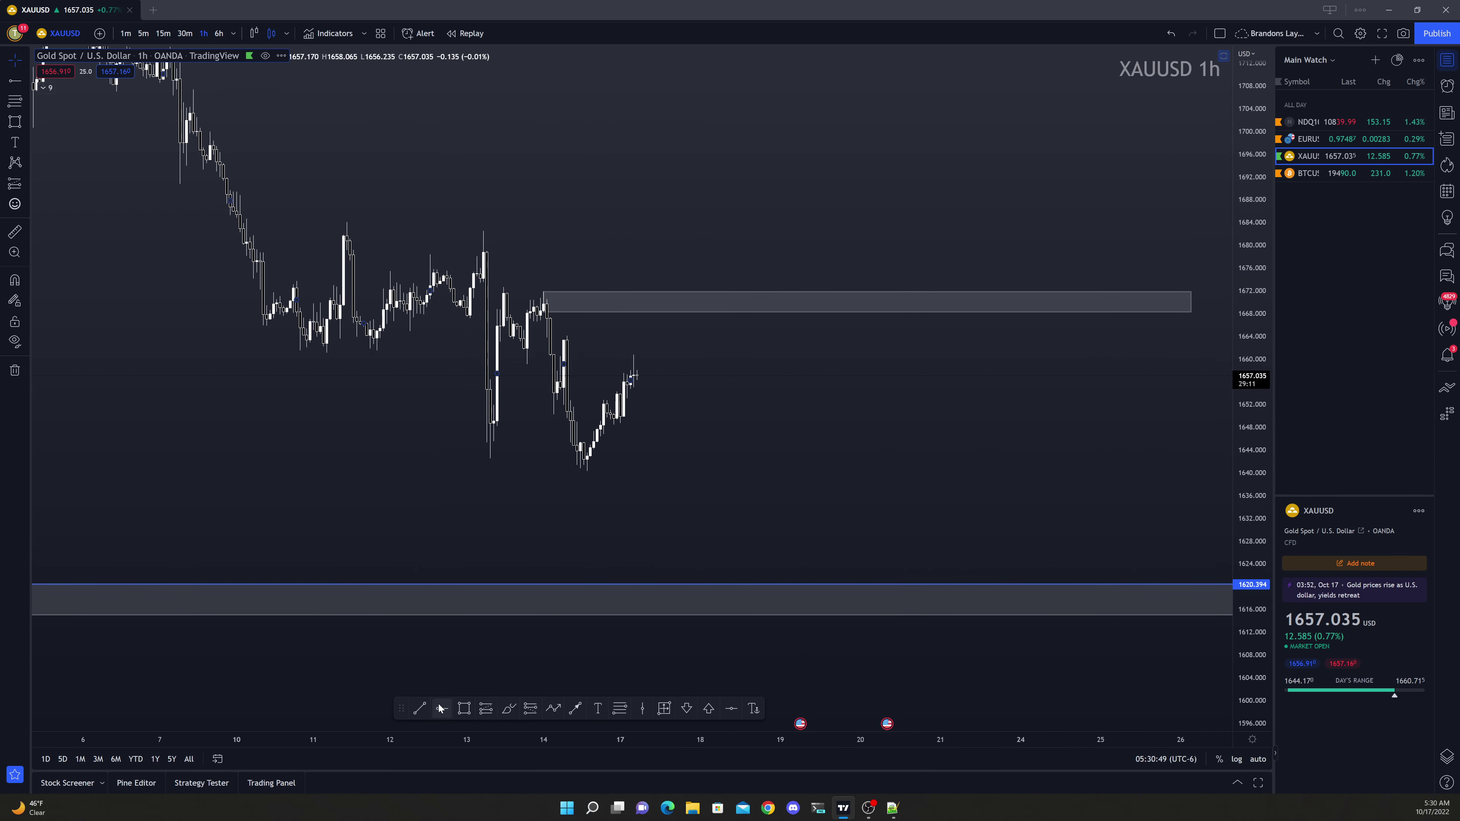
left_click(566, 312)
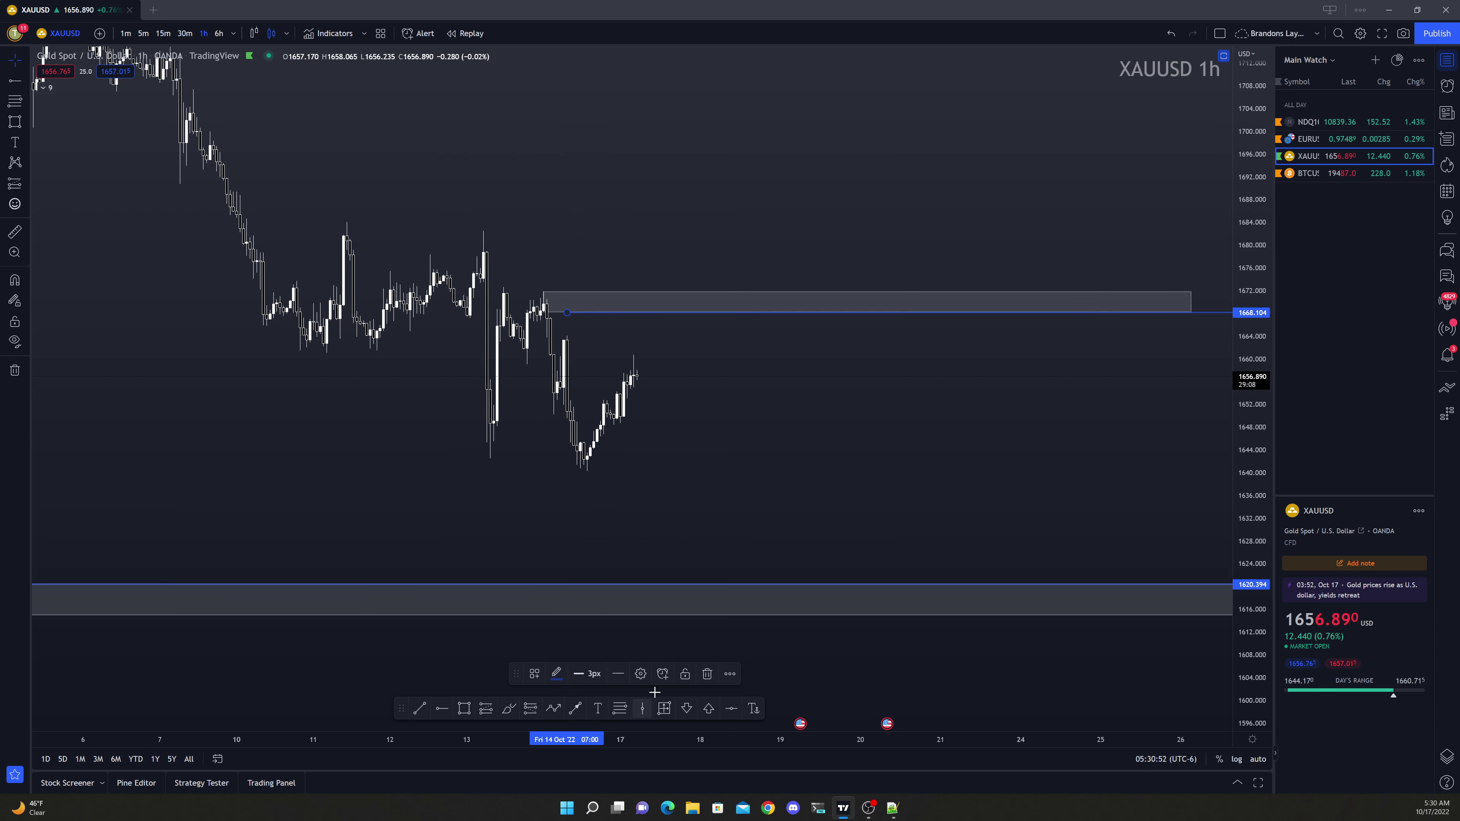
left_click(657, 674)
type("Alert! Supply Zone {{interval}} Pair: {{ticker}} Price: {{close}} Exchange: {{exchange}} Timeframe: {{interval}}")
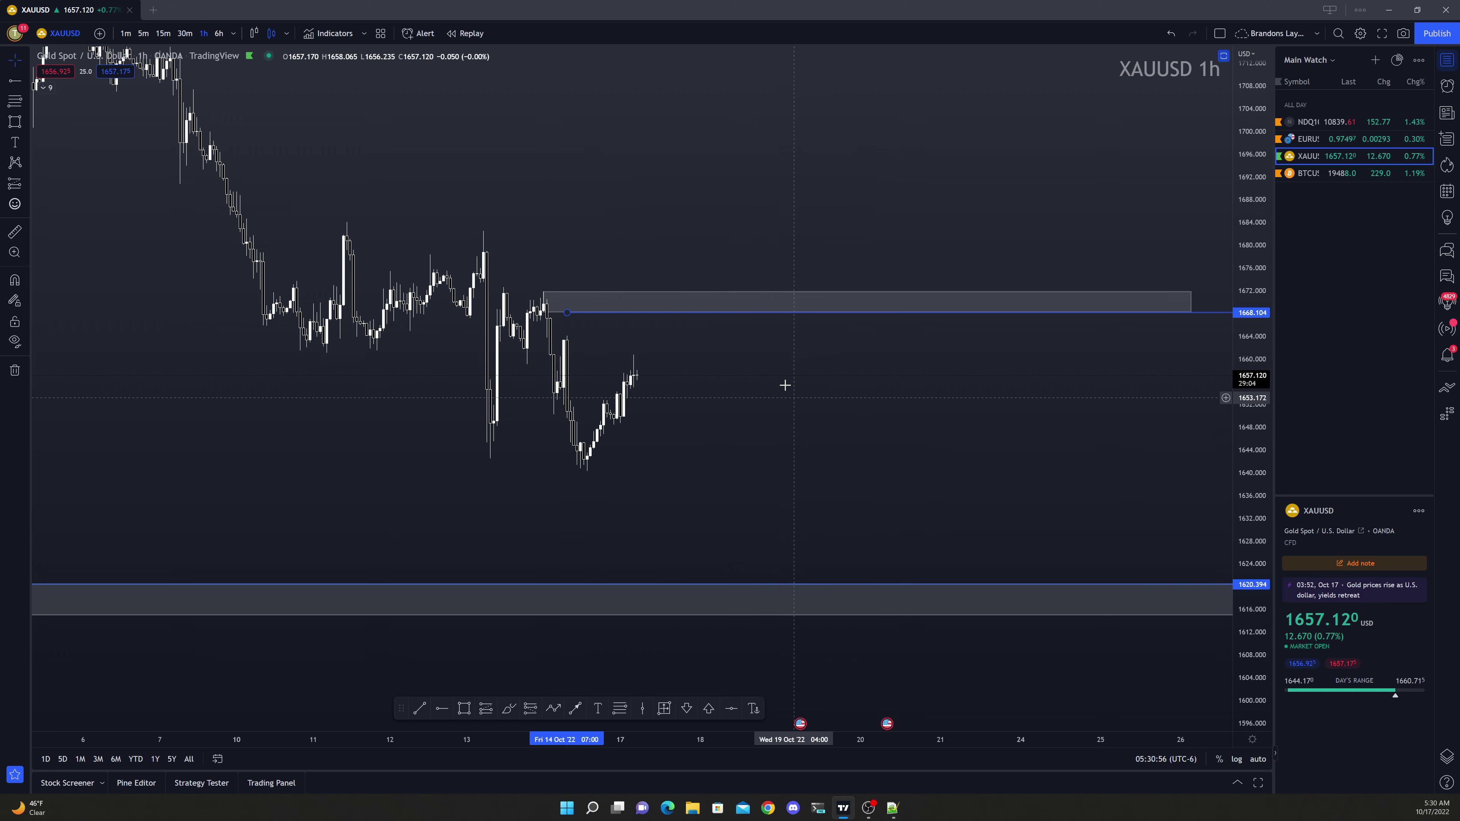
type("30")
key("Return")
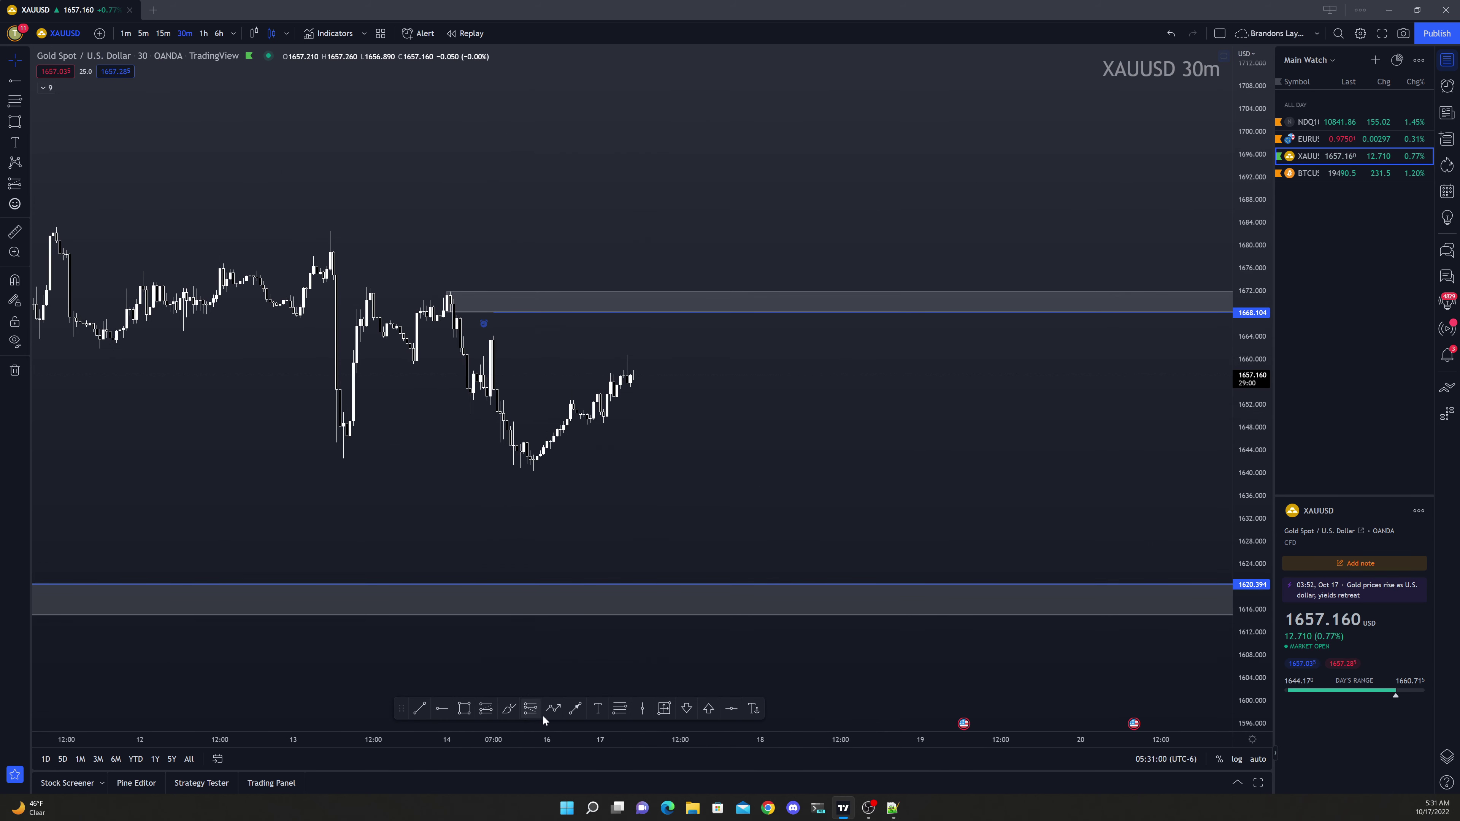
Plan a short position: entry 1668.305, stop 1673.015, target near 1621.4
left_click(680, 314)
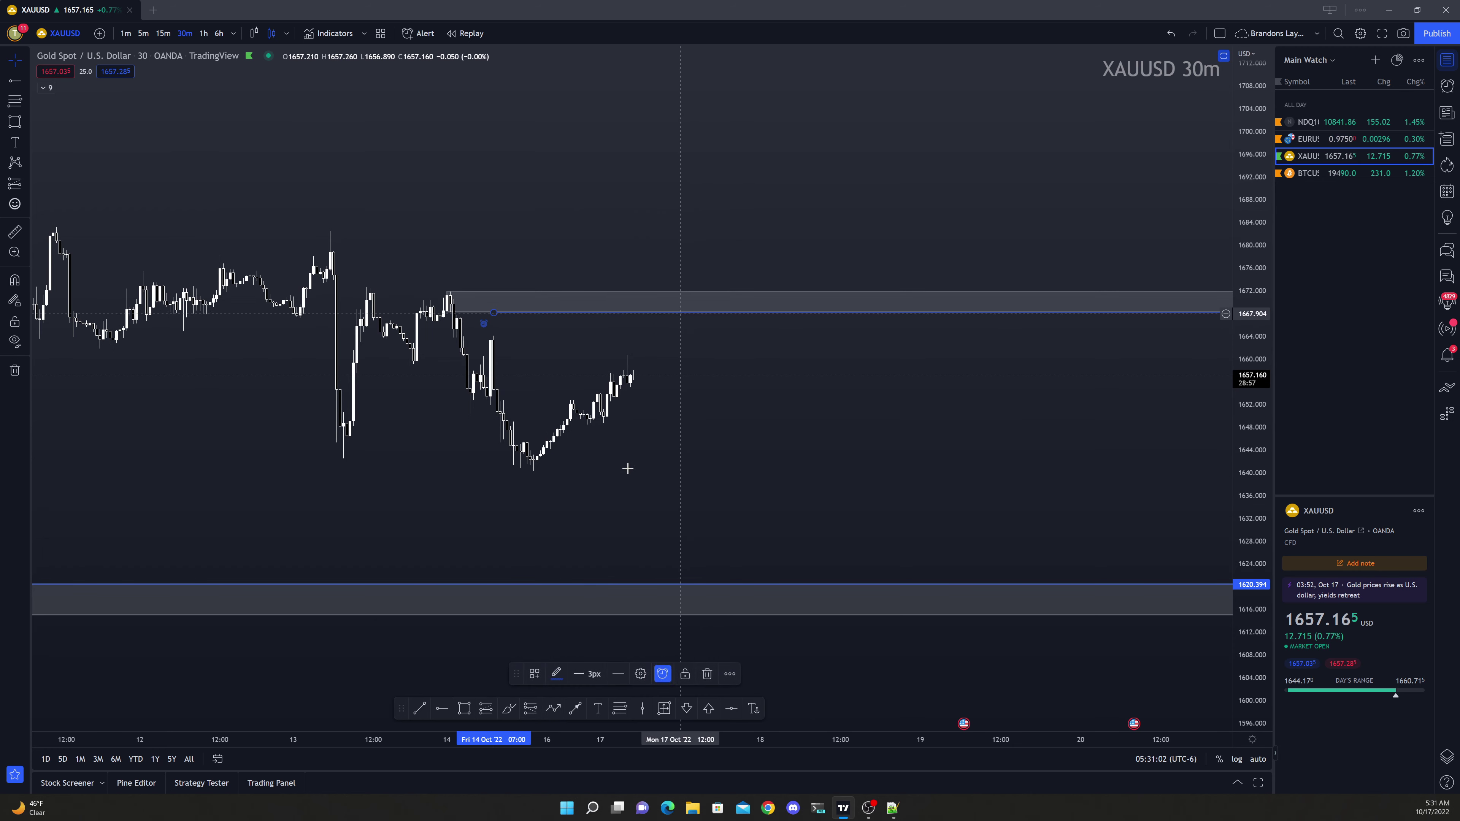
left_click(531, 710)
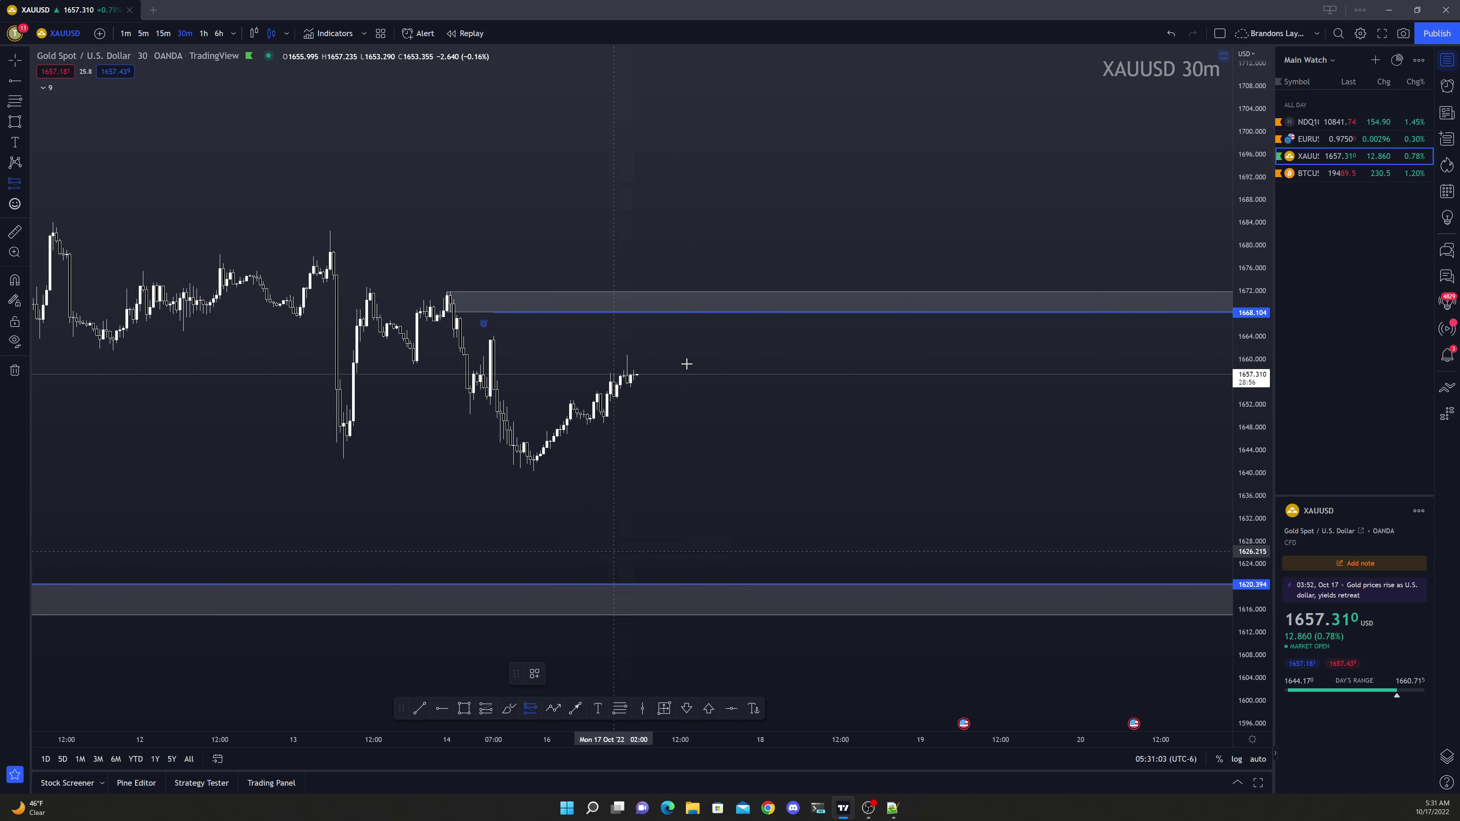
left_click(649, 312)
left_click_drag(648, 260, 650, 285)
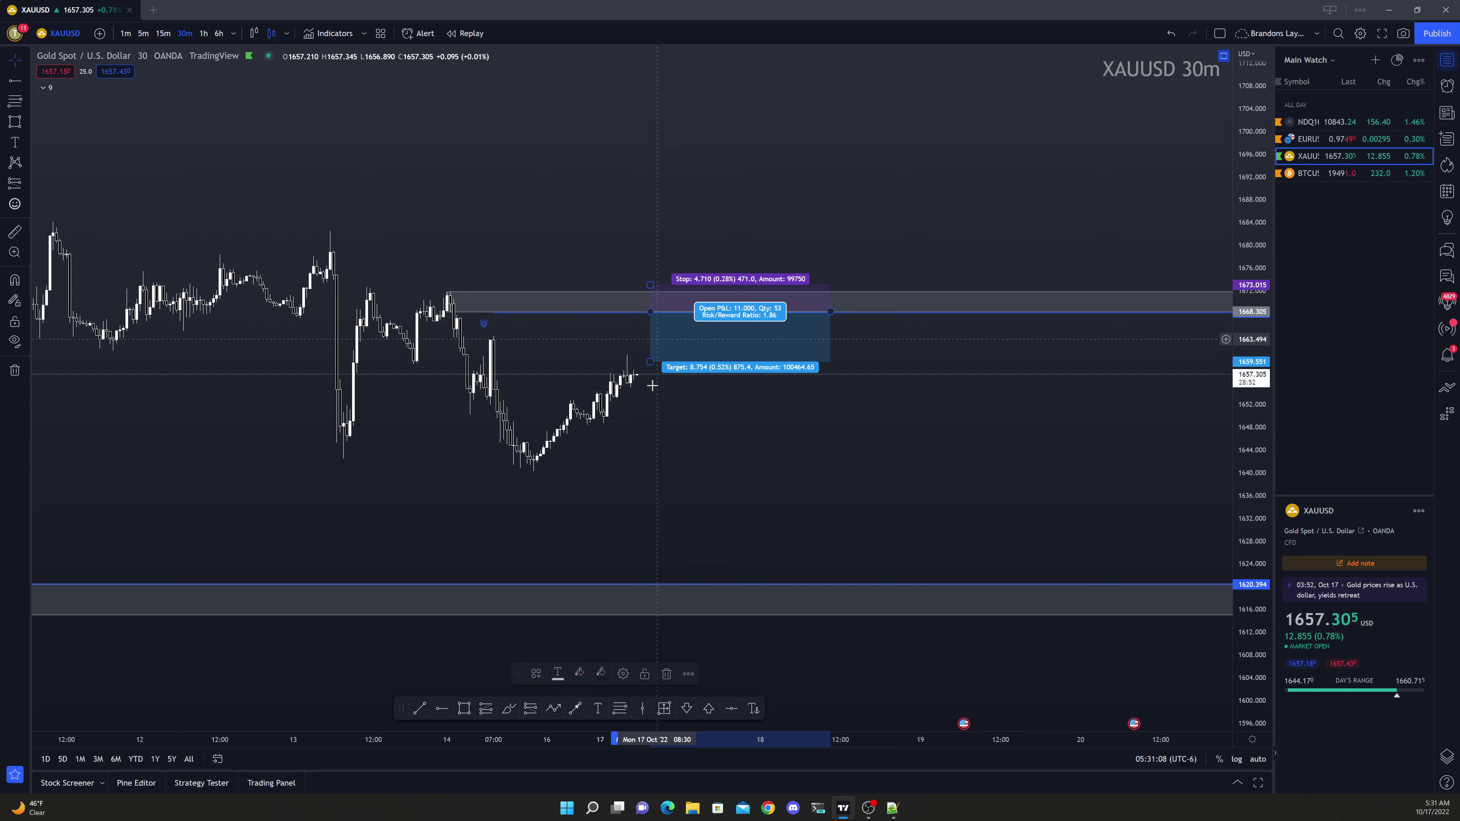
left_click_drag(650, 362, 644, 579)
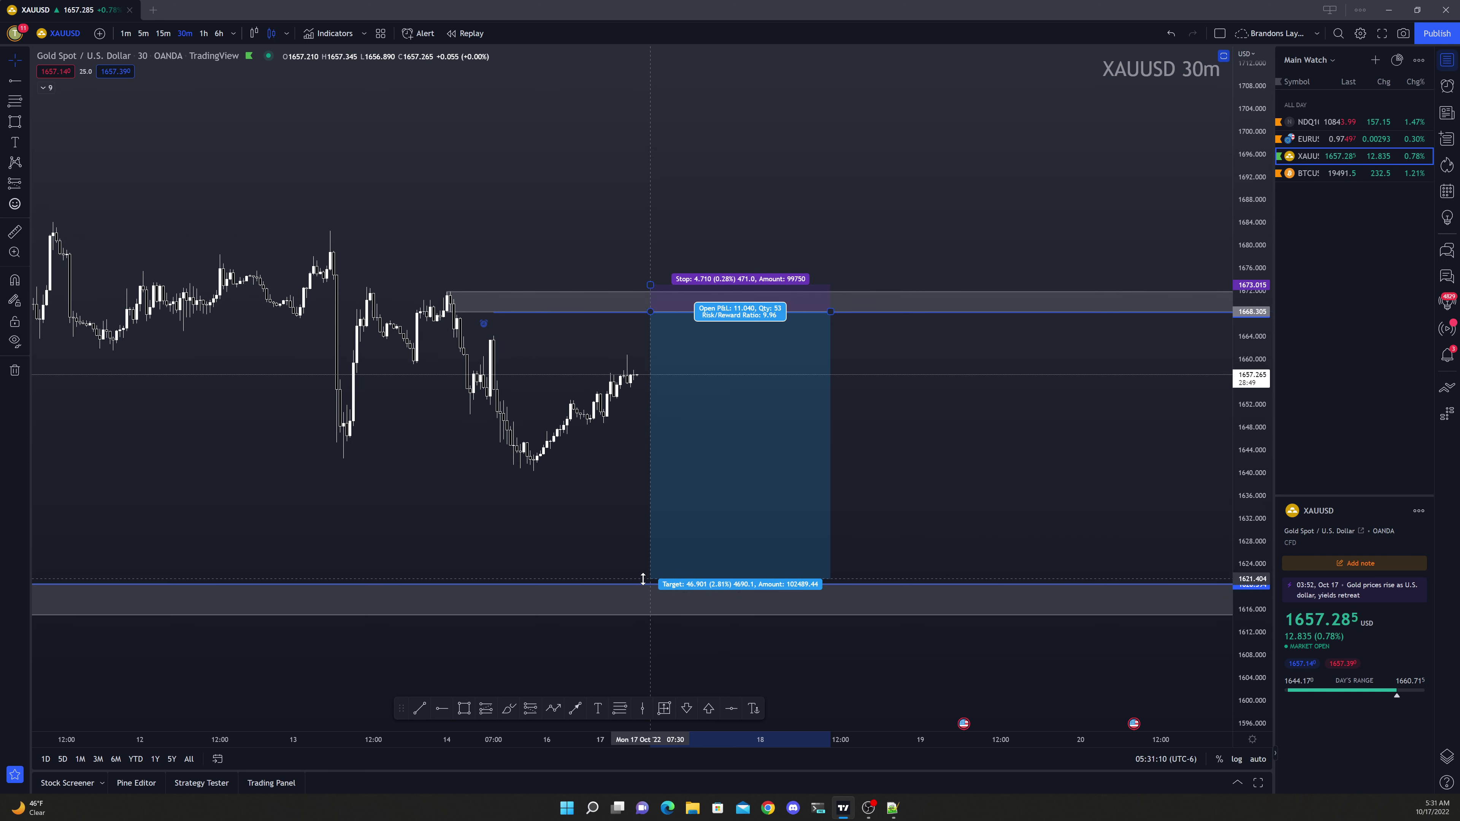
Delete the short-position box and open BTCUSD from the watchlist
scroll(586, 482, "down", 3)
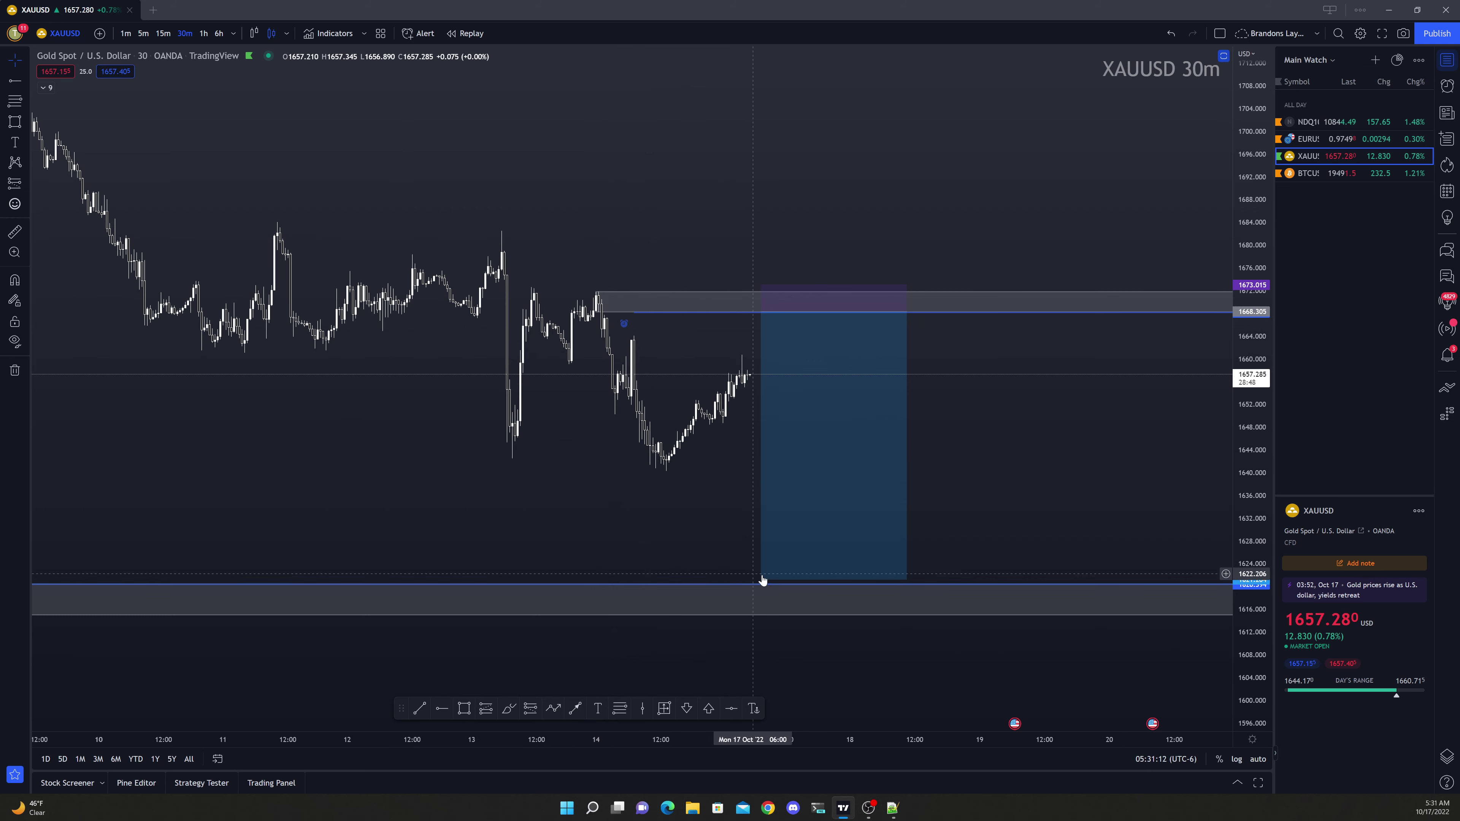
scroll(677, 525, "up", 1)
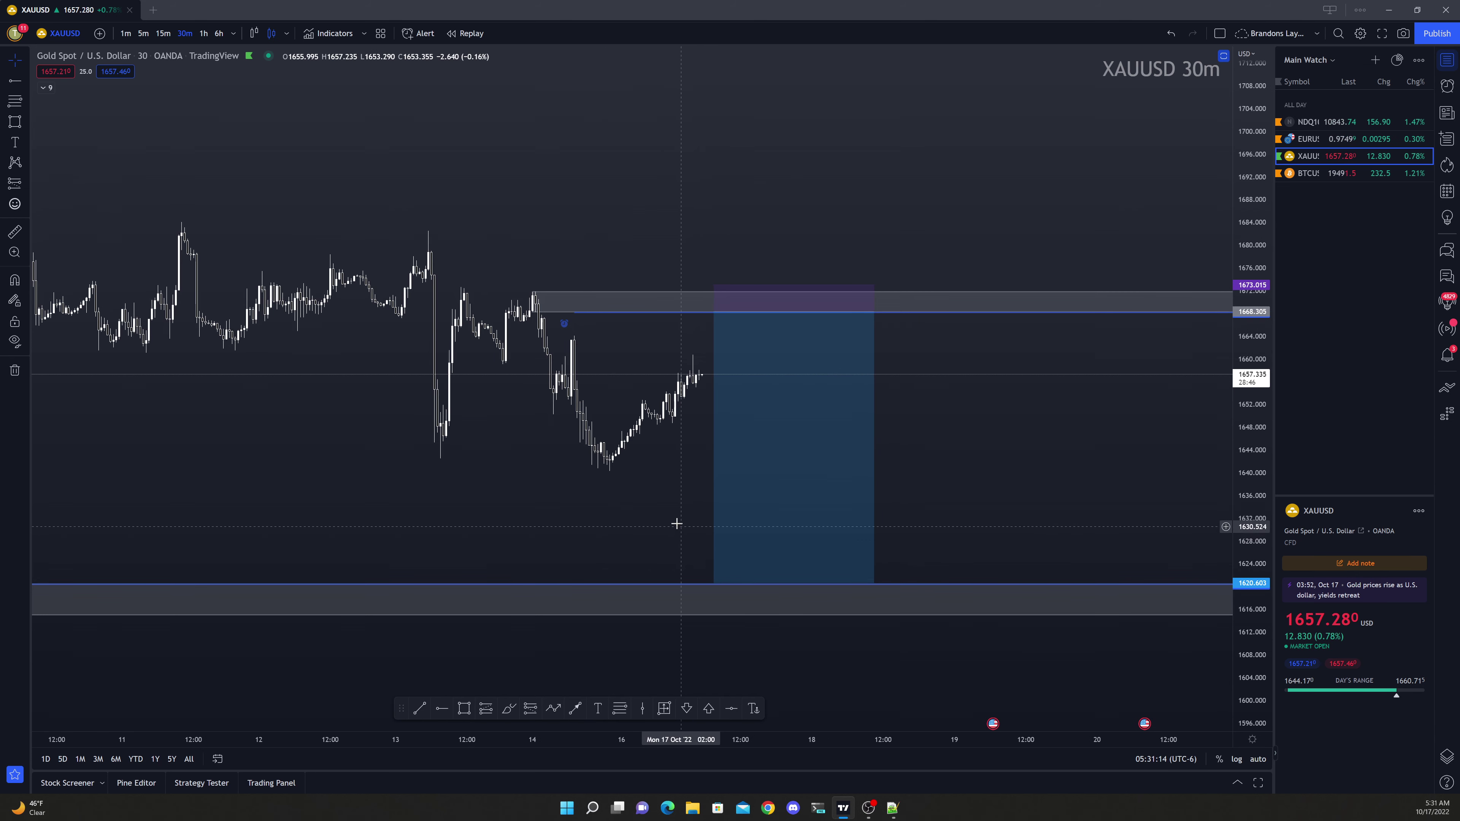
left_click(798, 455)
key("Delete")
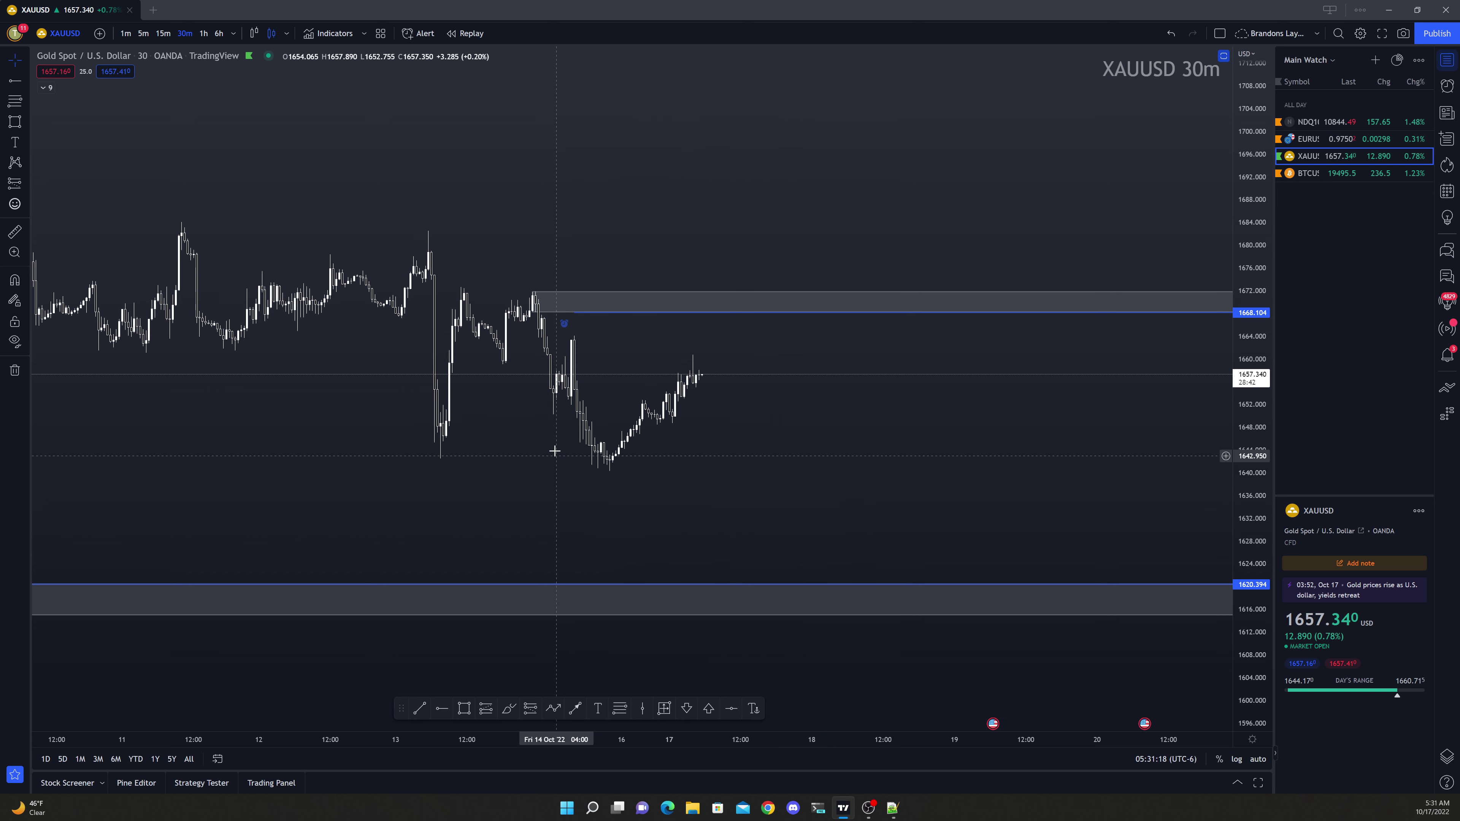
left_click(1311, 176)
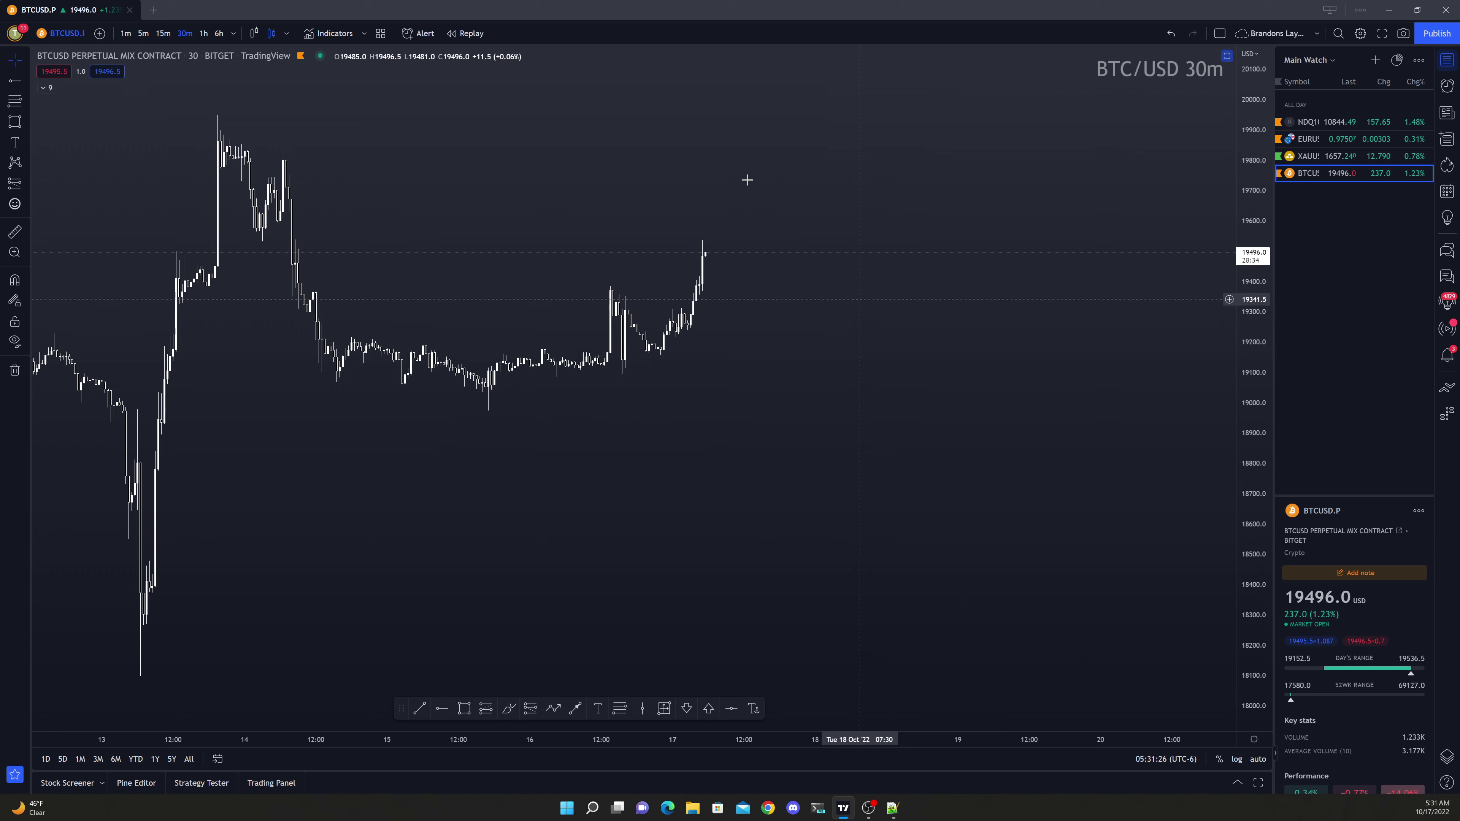
Switch the BTCUSD chart to weekly (1W) candles
scroll(747, 180, "down", 5)
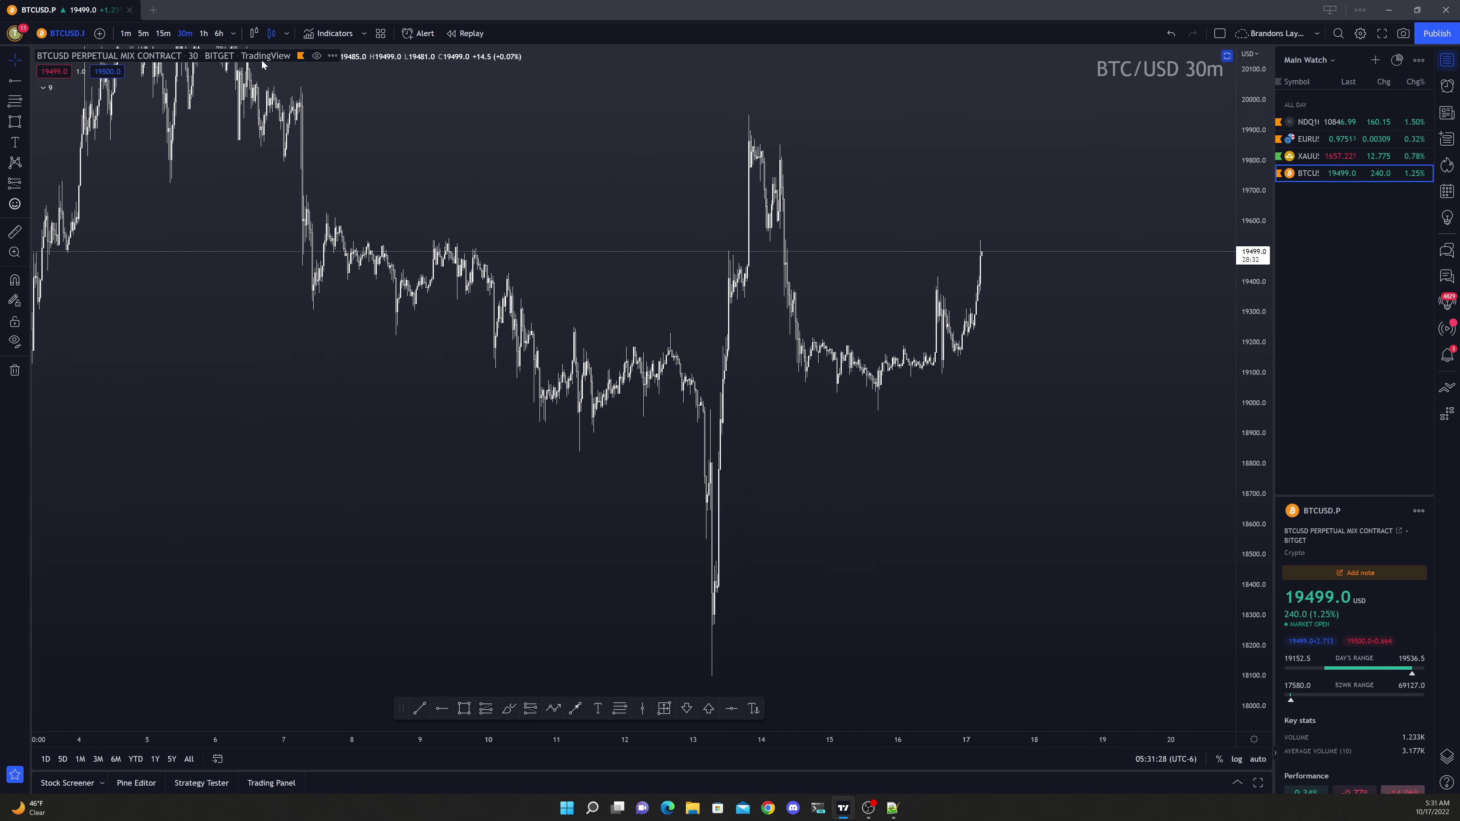
type("1W")
key("Return")
Draw a gray zone at about 18,000–19,500 from the Dec 2020 candle across the chart
scroll(816, 270, "up", 3)
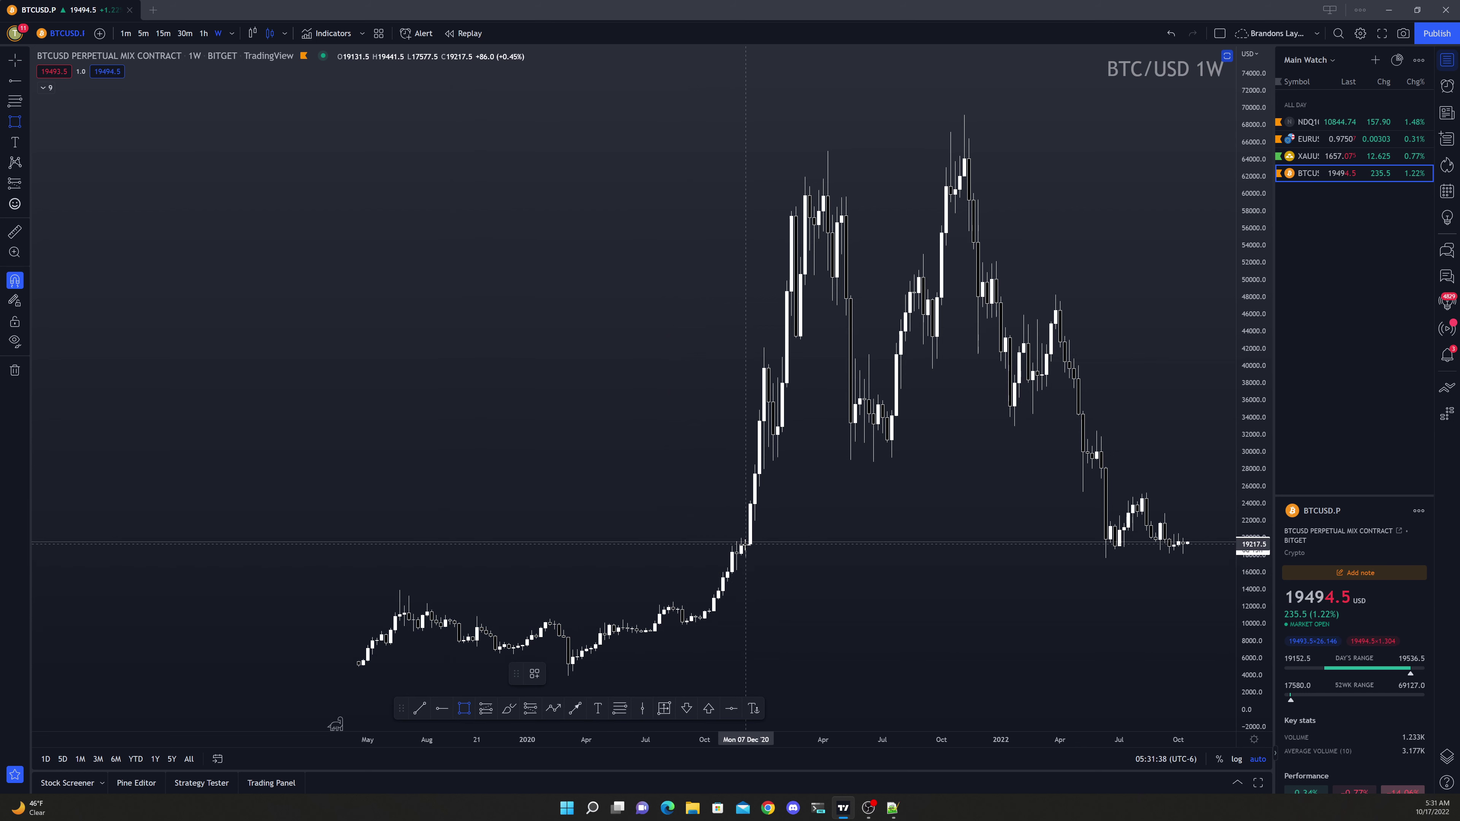
left_click(748, 562)
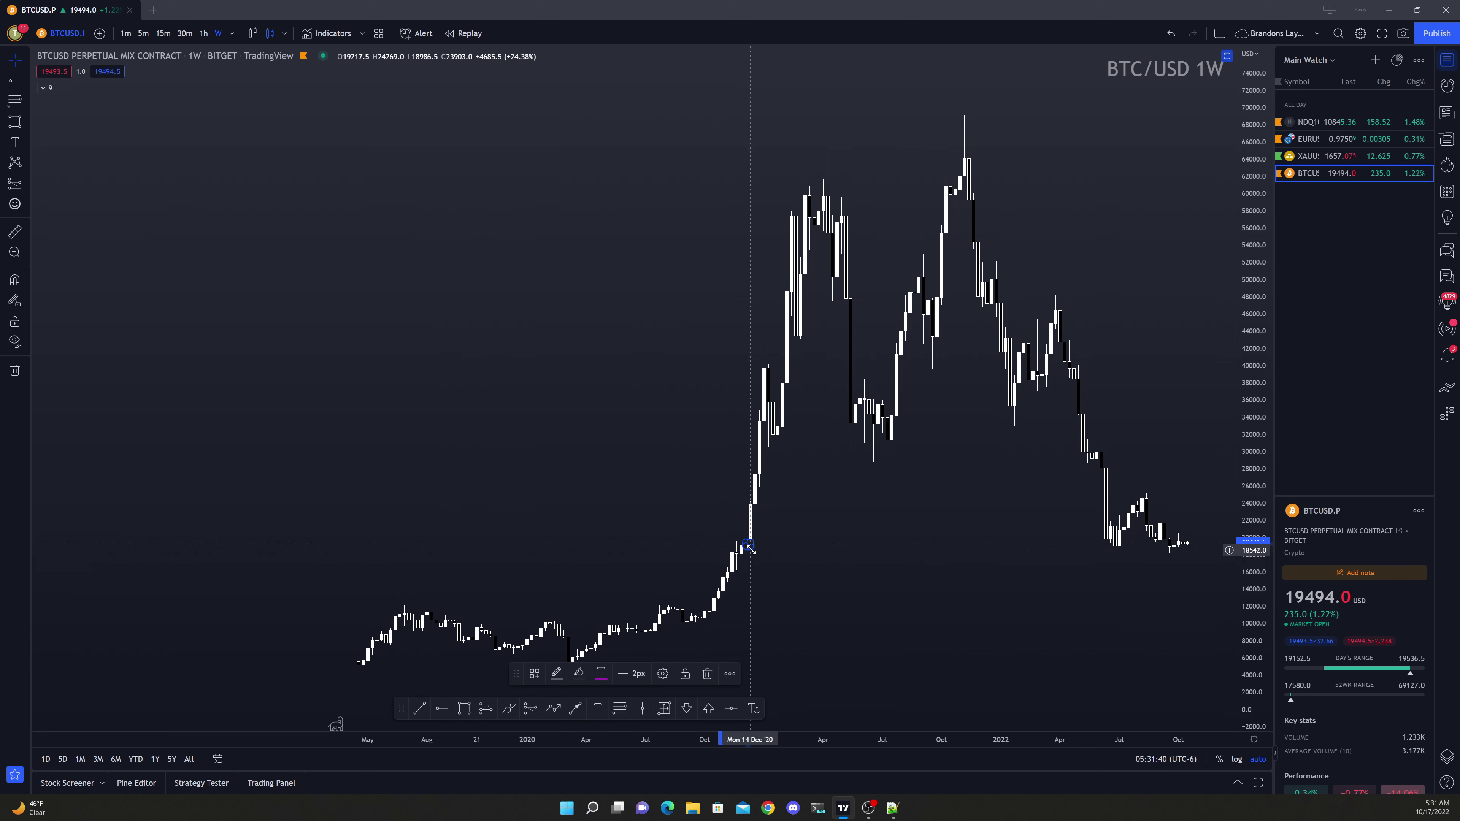
left_click_drag(750, 550, 749, 566)
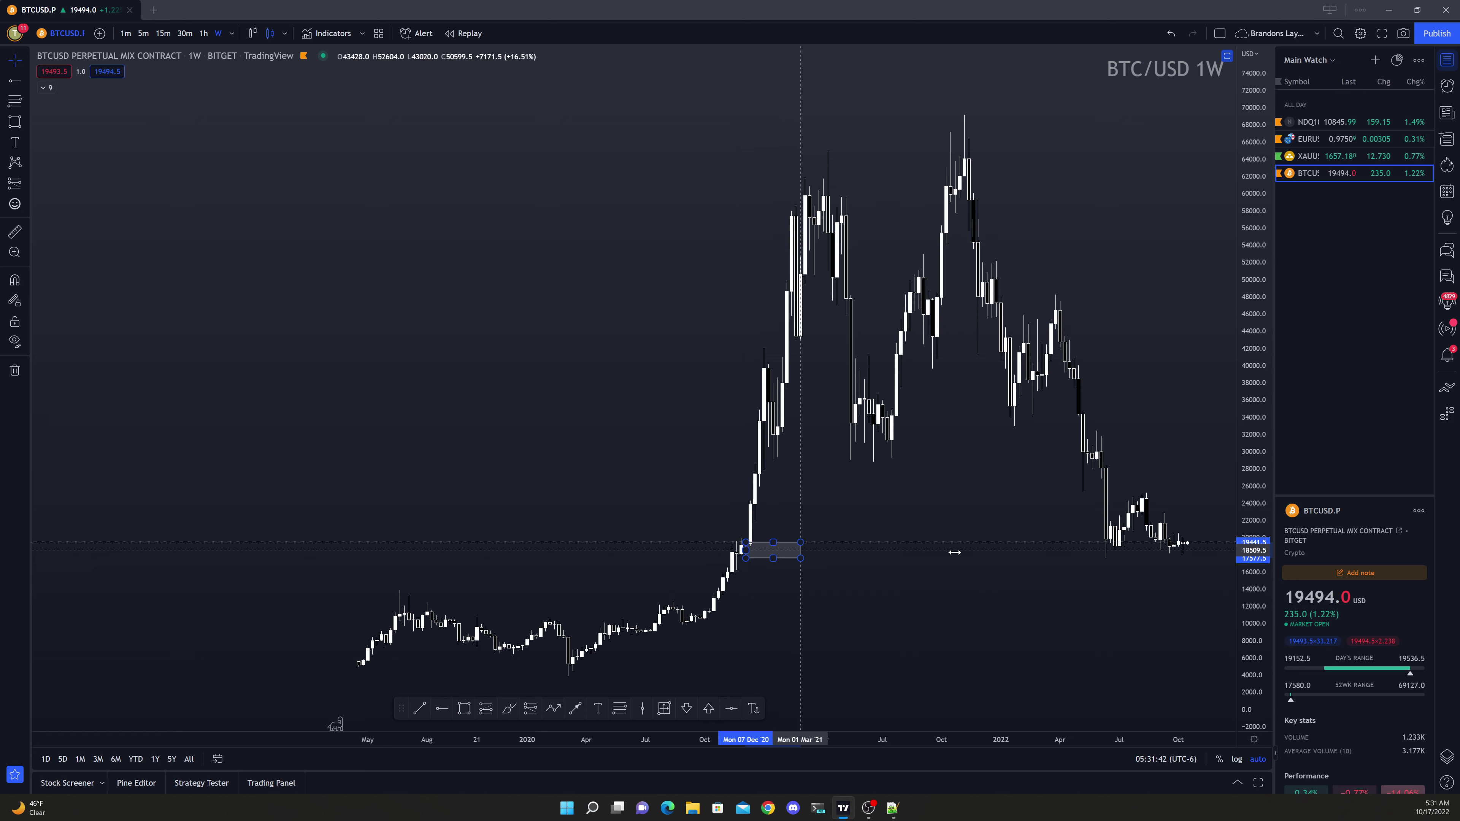
left_click(1232, 556)
left_click(1135, 458)
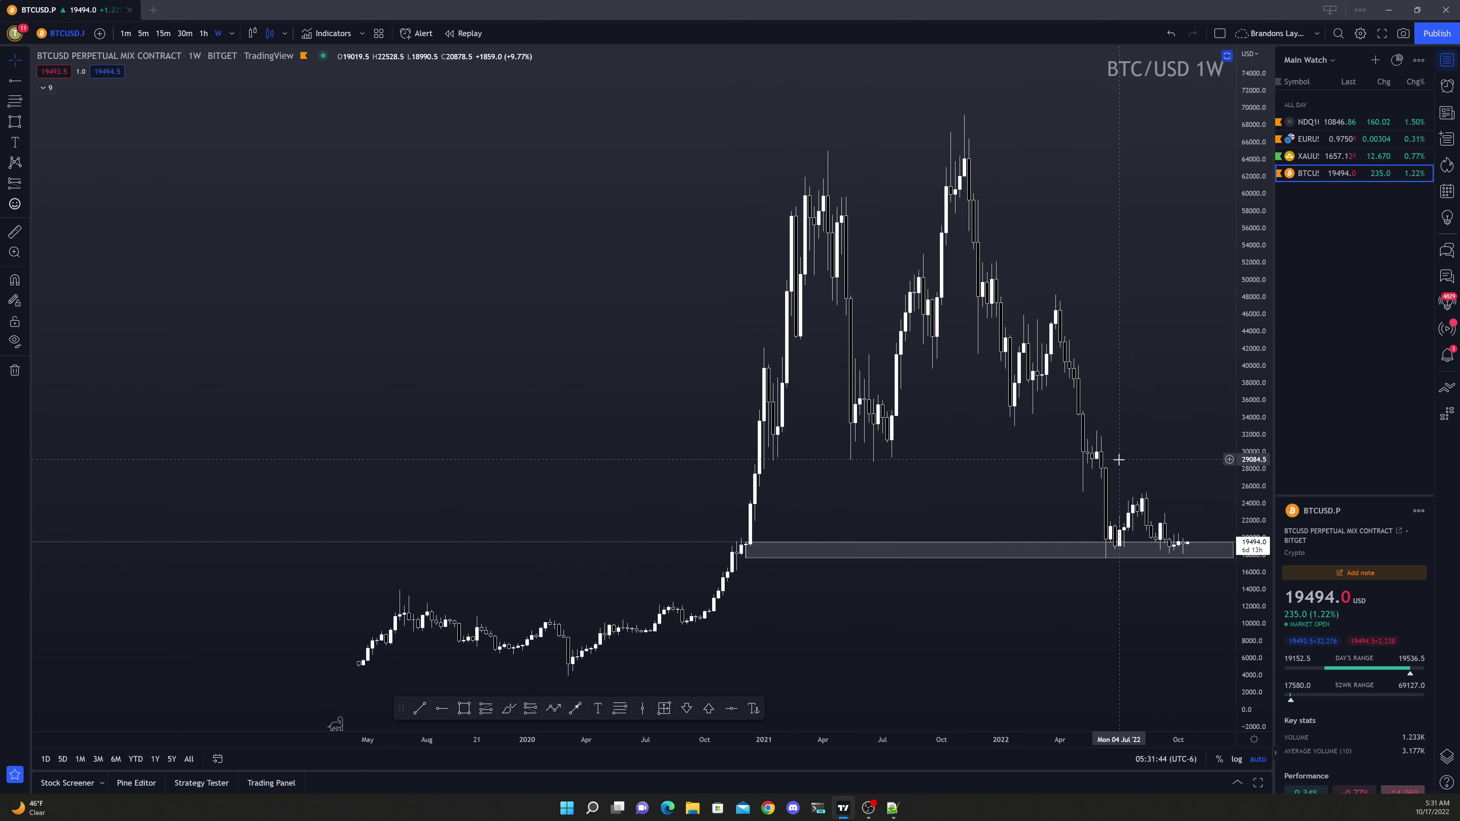
scroll(1116, 453, "right", 5)
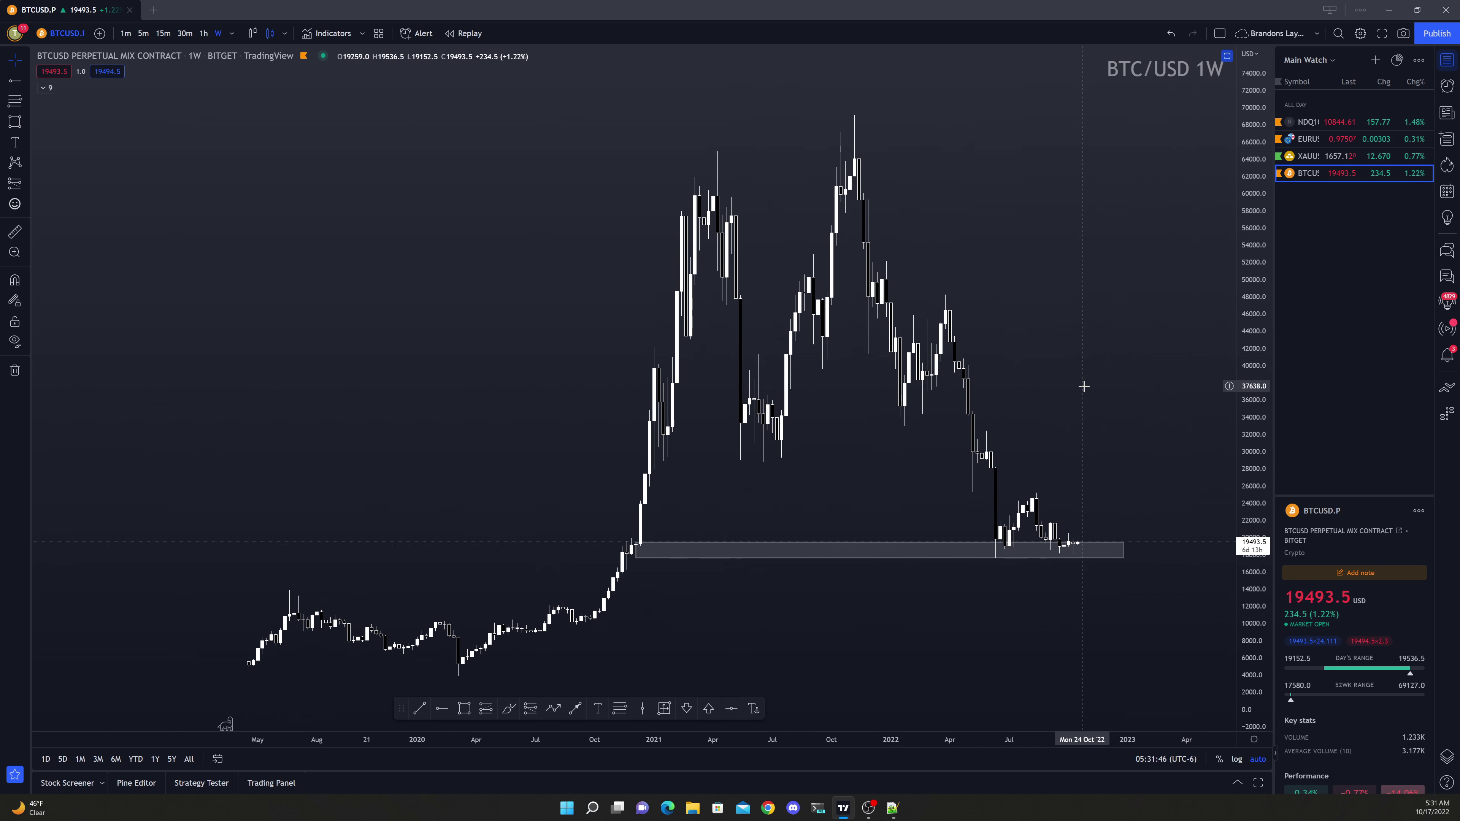
Switch BTCUSD to 3-day candles and rescale to show the 2020 consolidation
type("3d")
key("Return")
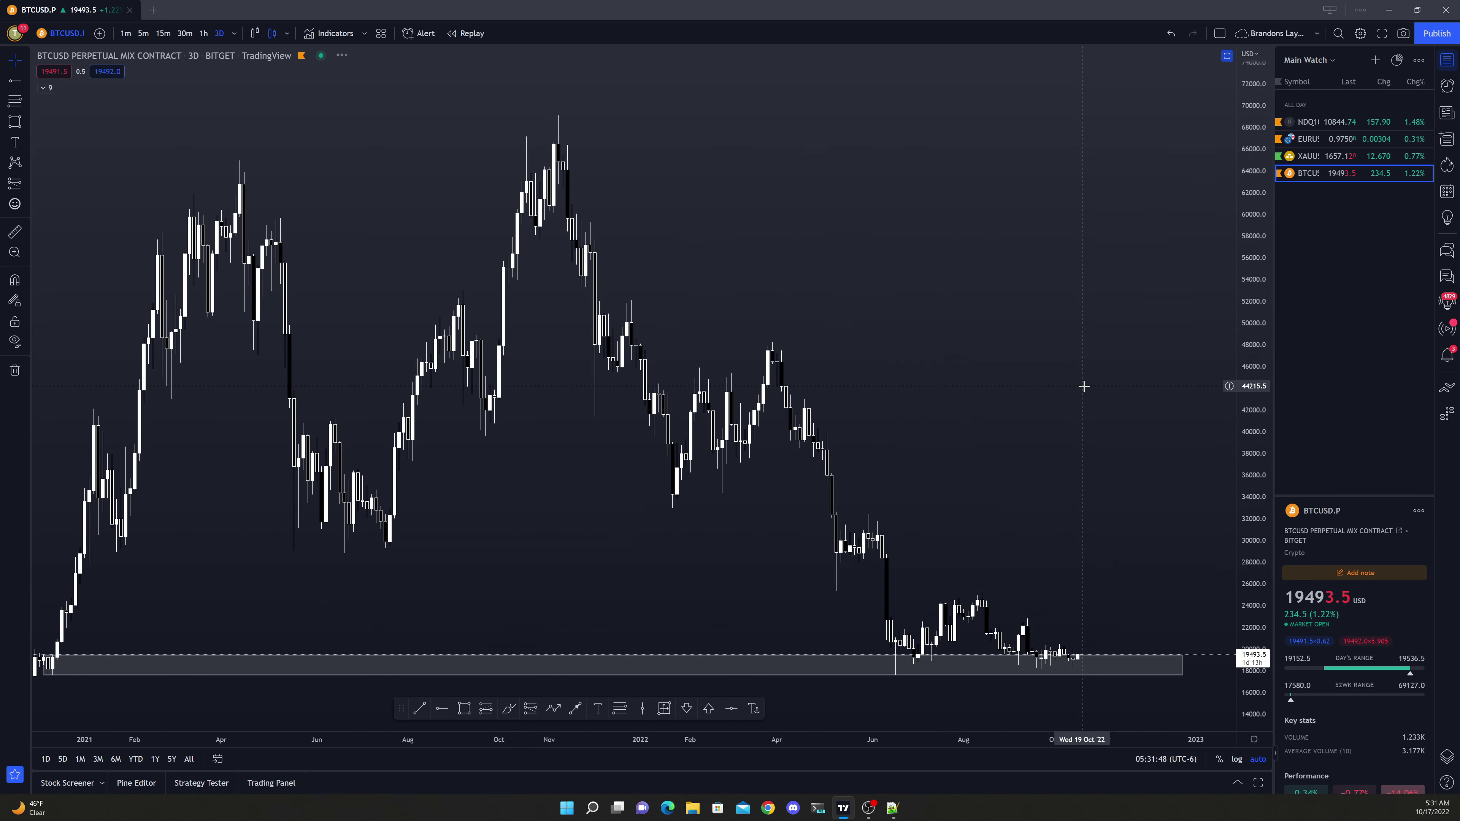
scroll(1083, 386, "down", 3)
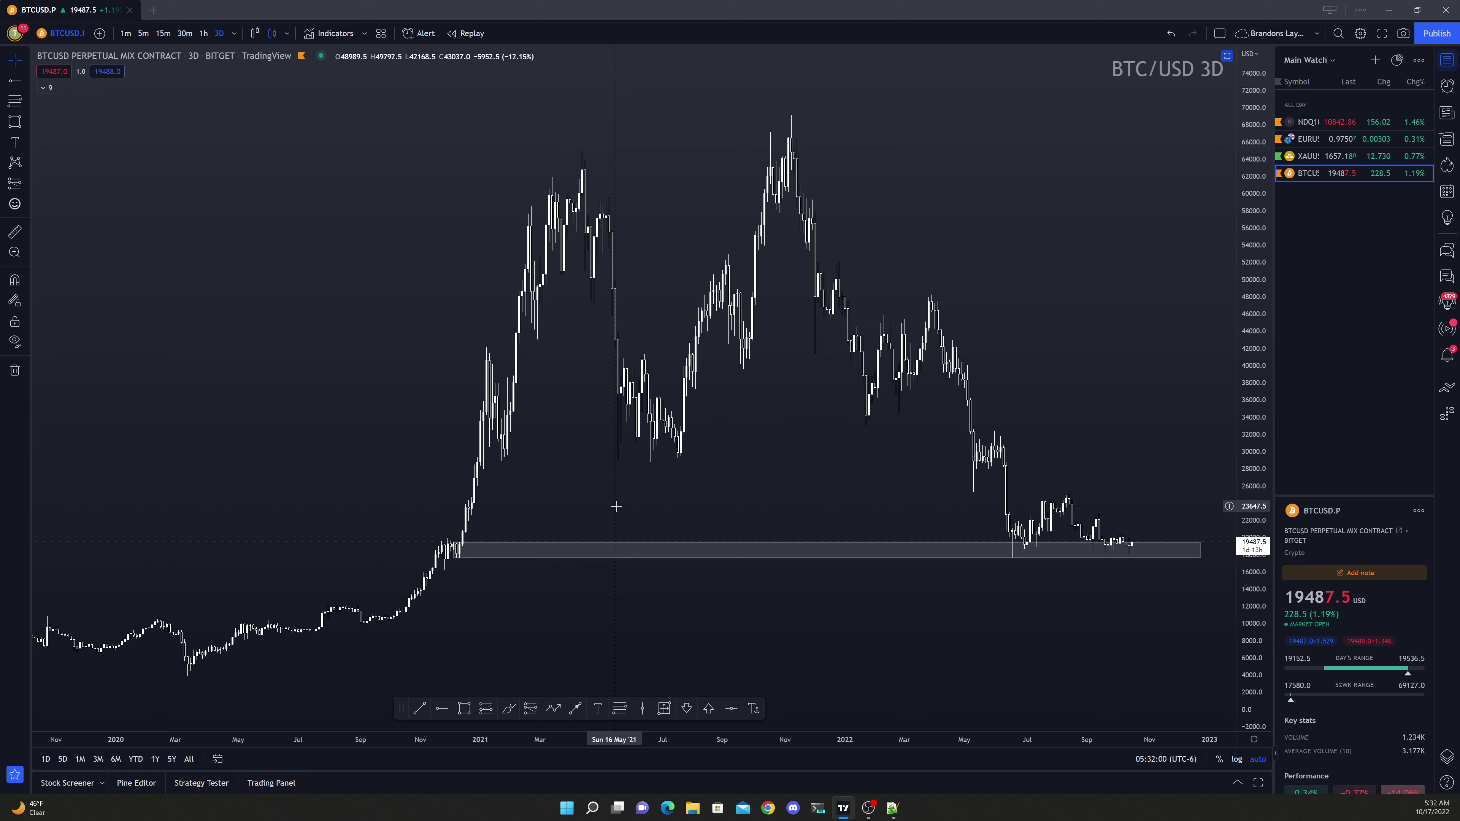
scroll(1037, 438, "up", 2)
left_click_drag(1260, 536, 1258, 428)
left_click_drag(1157, 427, 1004, 231)
scroll(746, 528, "down", 5)
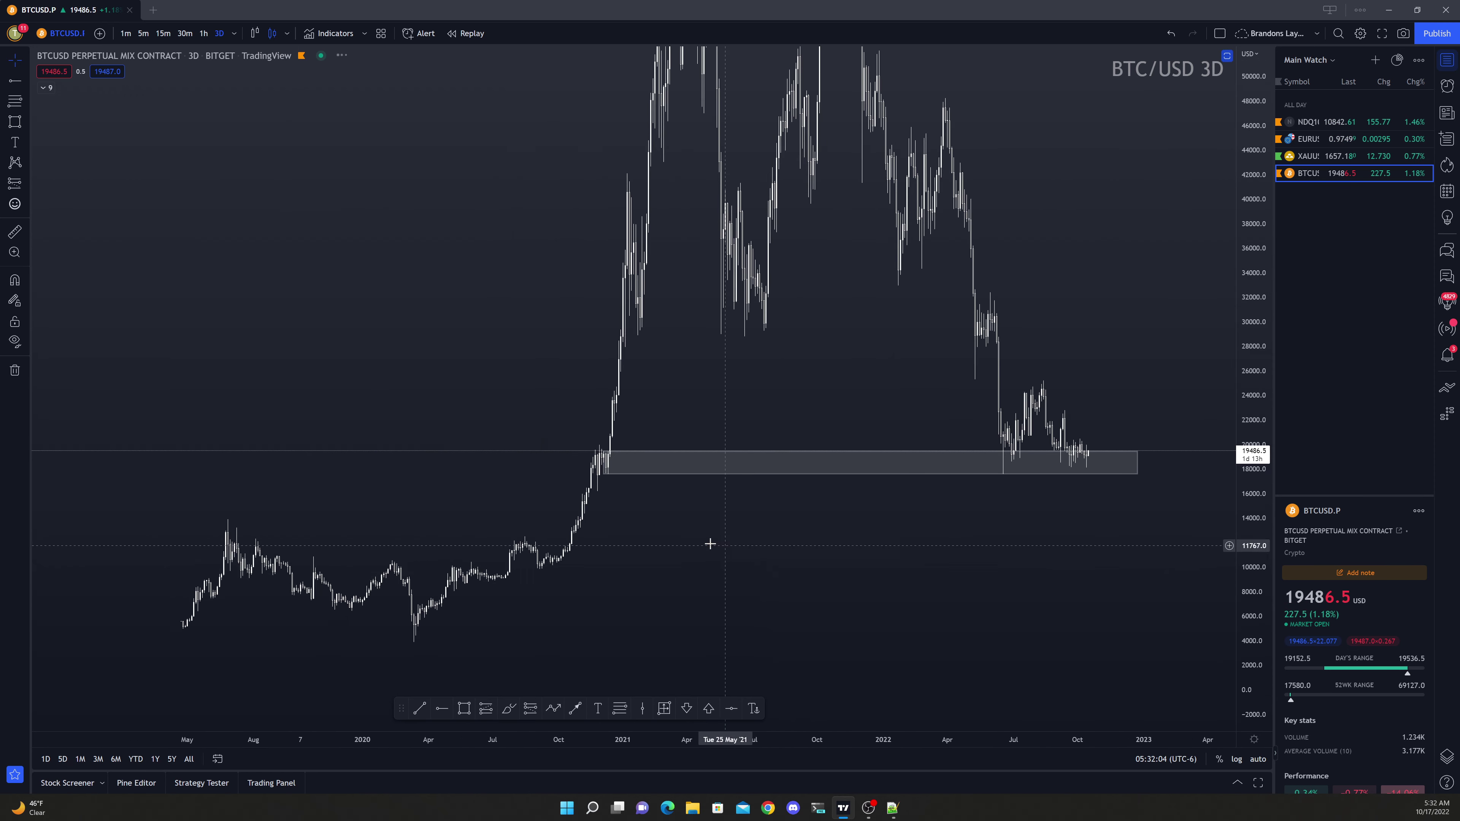
left_click_drag(708, 555, 771, 453)
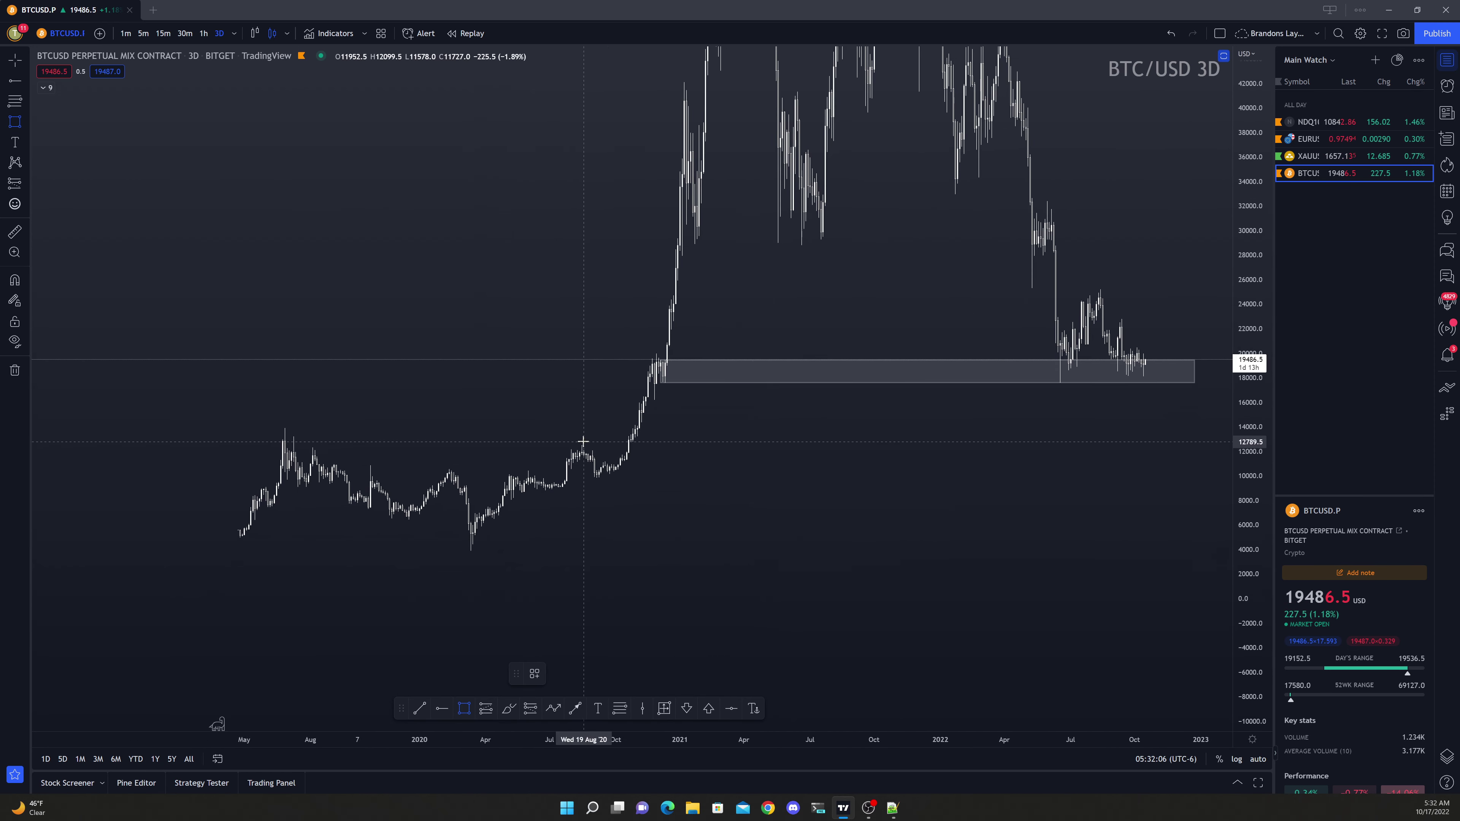
Draw a second gray zone over the 2020 base, about 9,250–12,600, down to the wick lows
mouse_move(581, 443)
left_mouse_down()
mouse_move(594, 477)
mouse_move(753, 460)
mouse_move(1230, 460)
left_mouse_up()
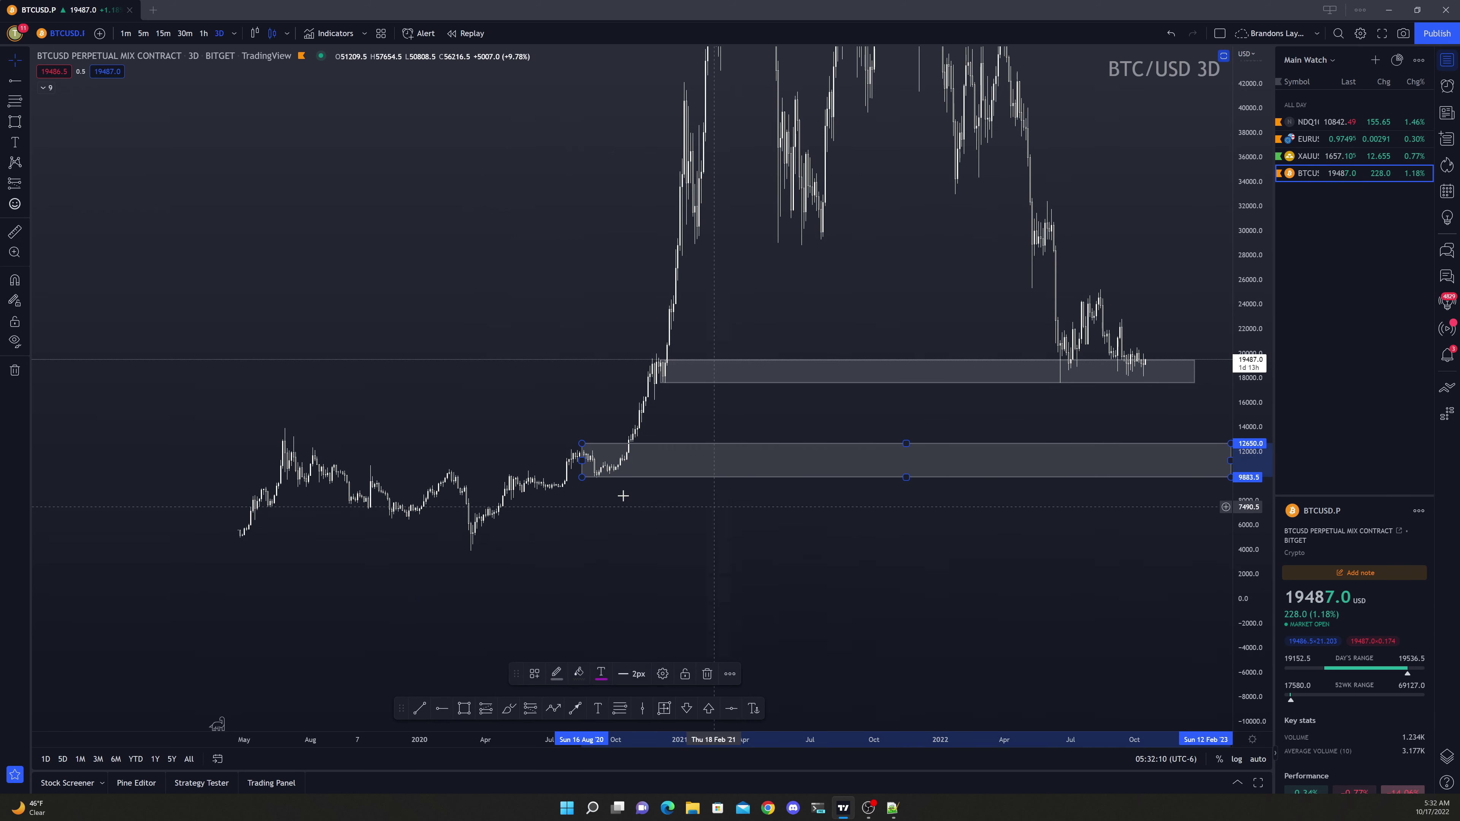
left_click_drag(579, 477, 593, 489)
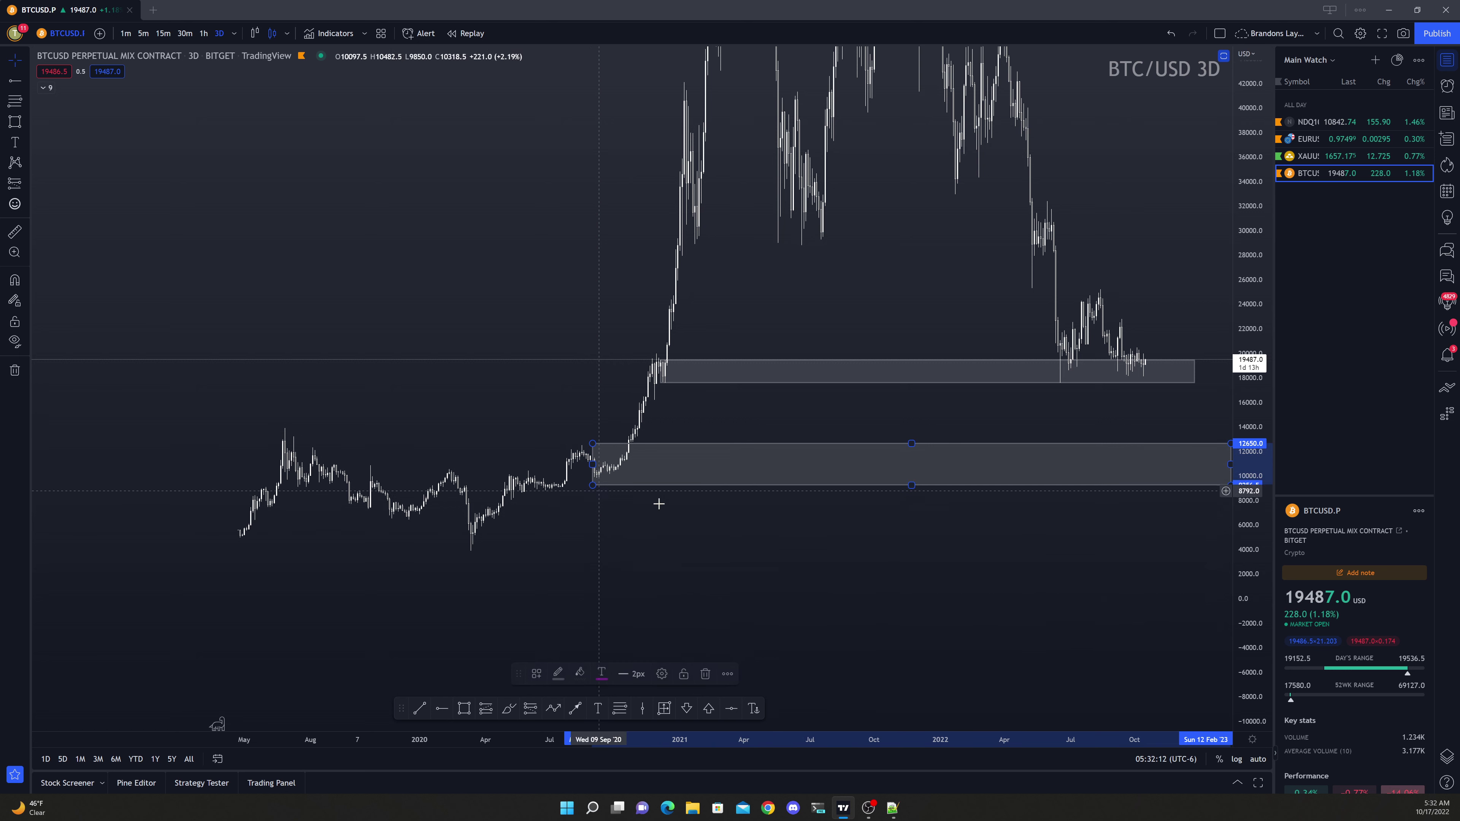
left_click(845, 497)
left_click(790, 486)
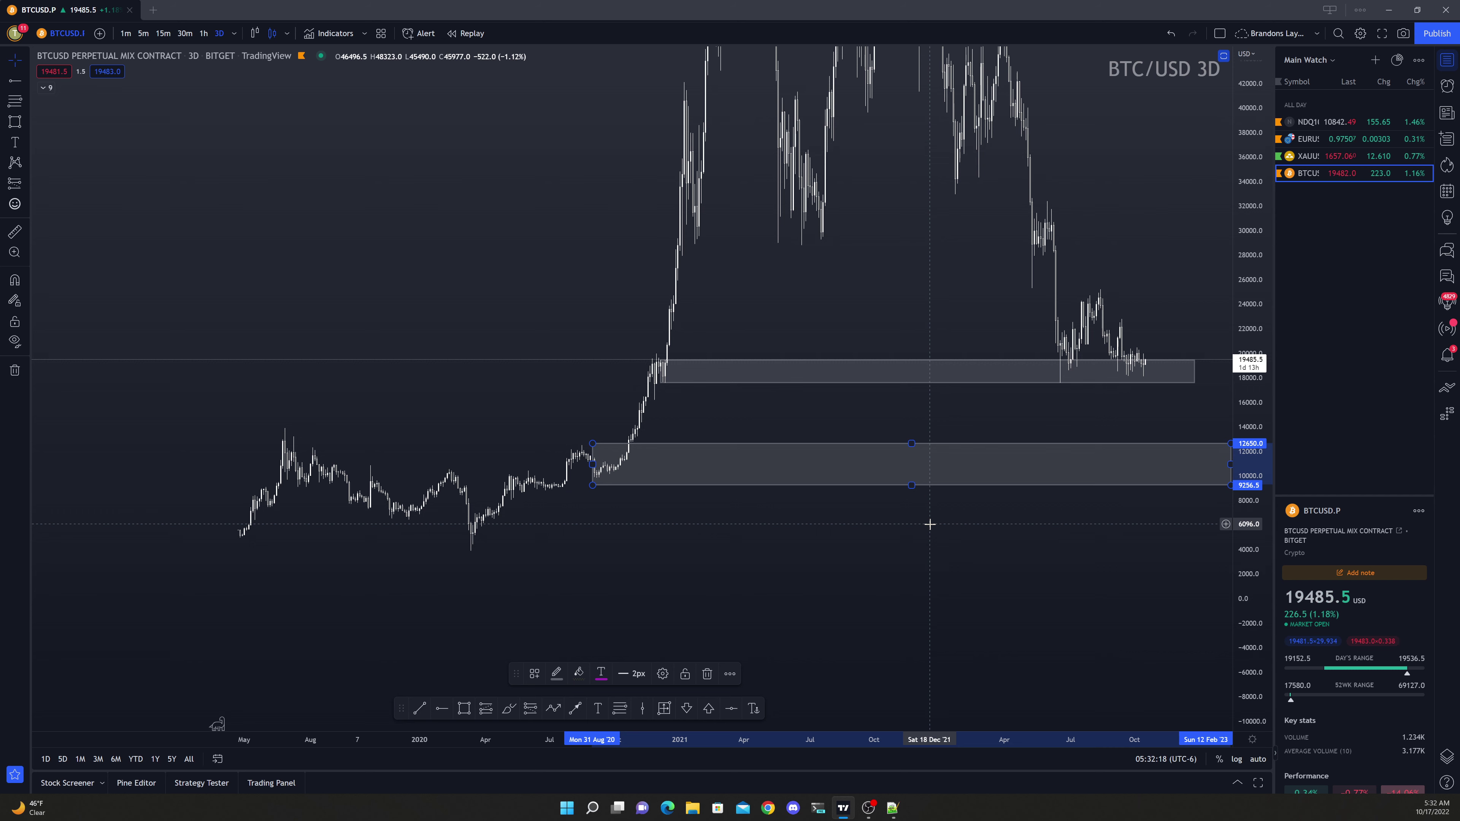
left_click(986, 519)
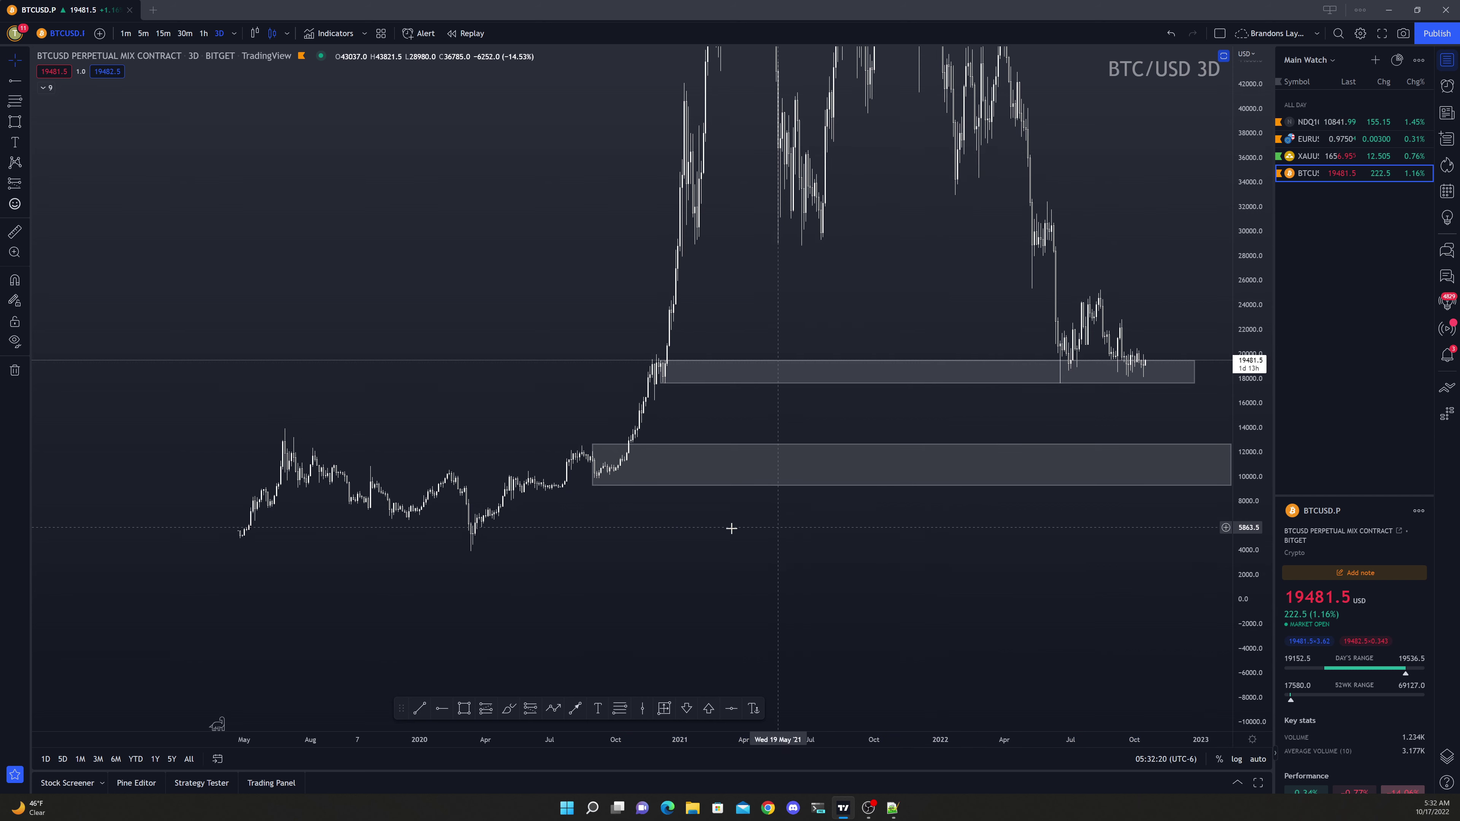
Extend both the lower and upper zones further to the right
left_click_drag(805, 515, 579, 521)
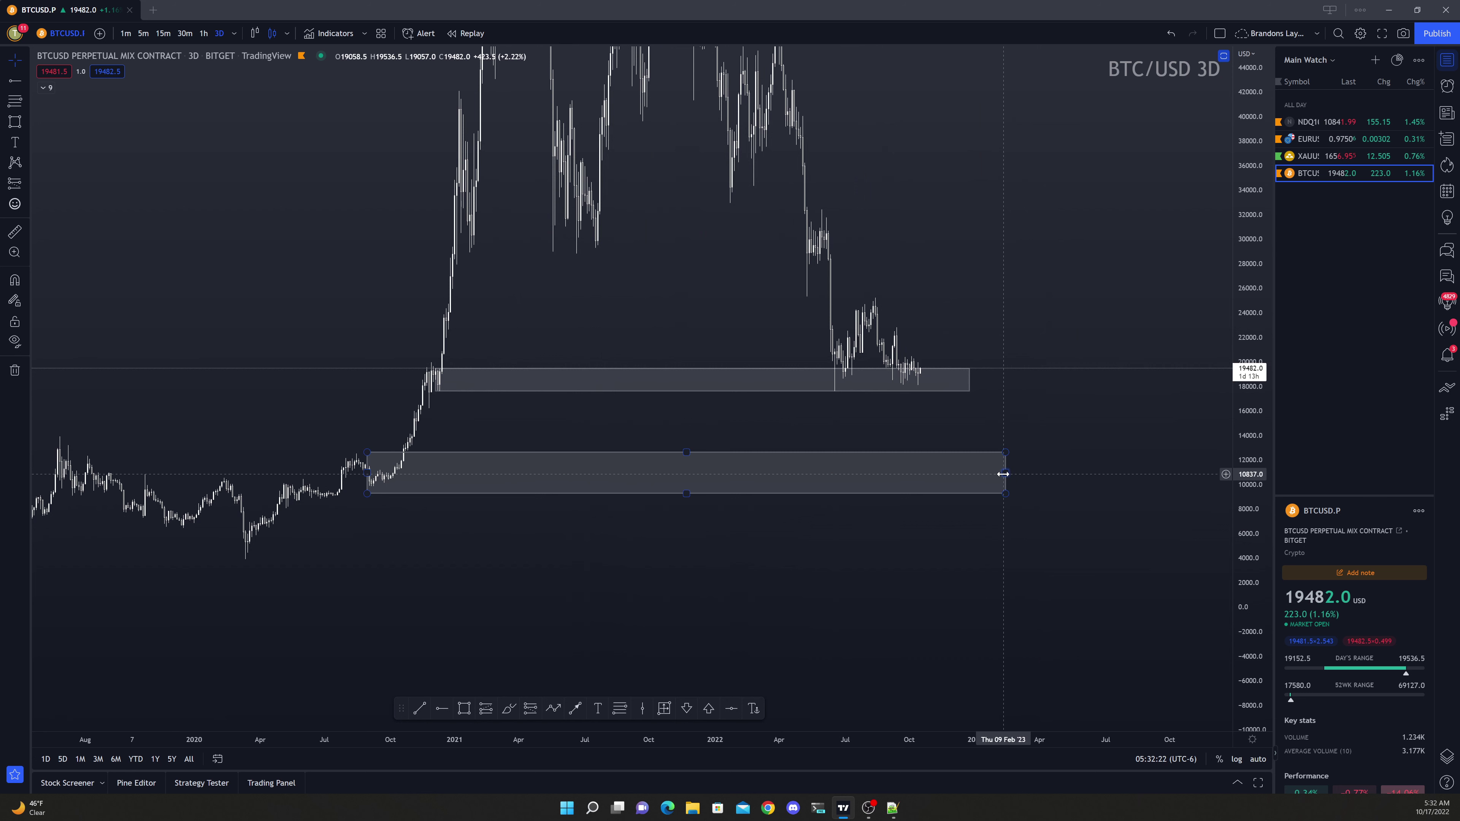
left_click_drag(1003, 474, 1088, 475)
left_click(970, 379)
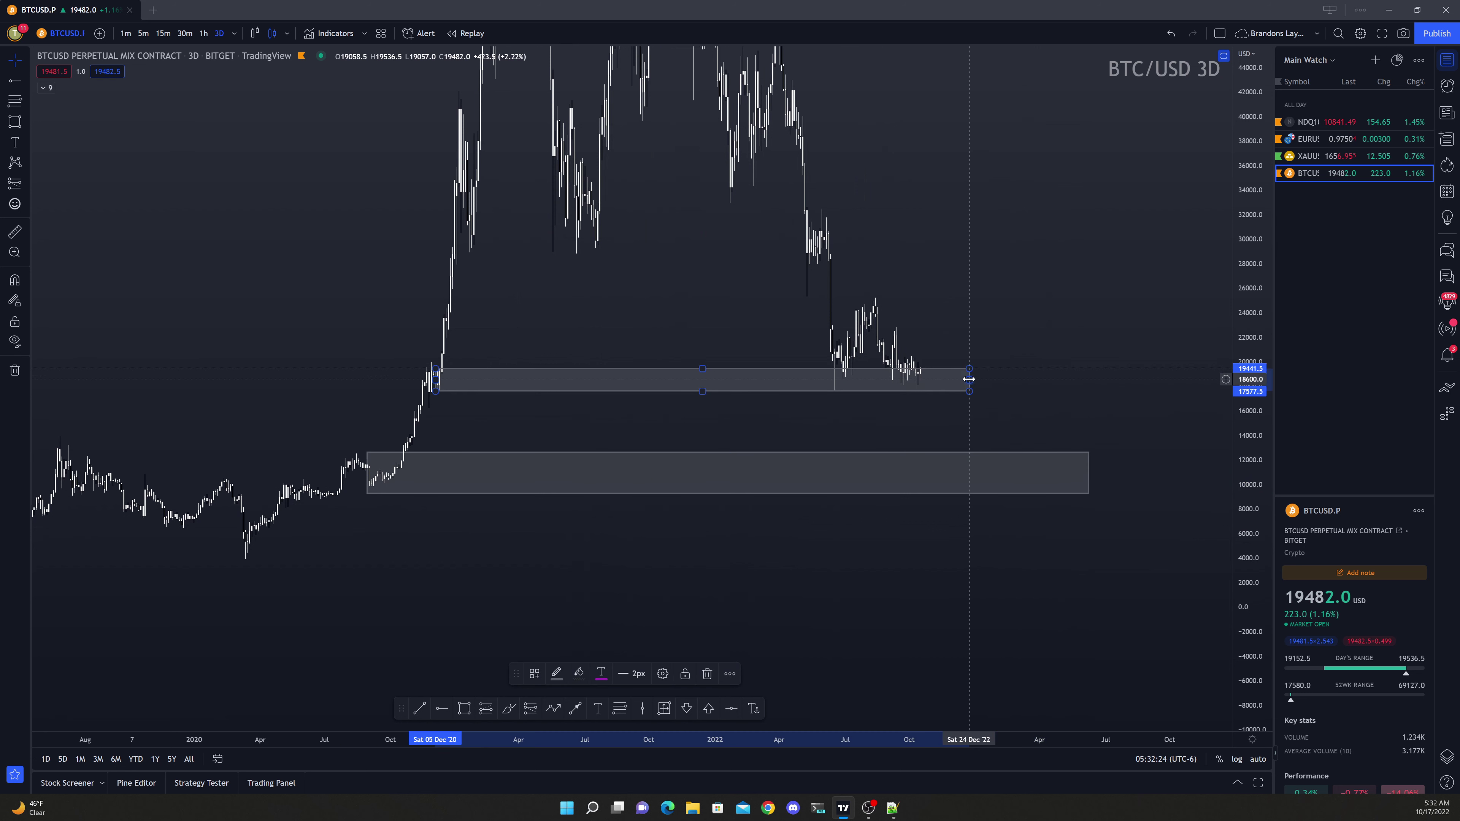
left_click_drag(969, 380, 1076, 381)
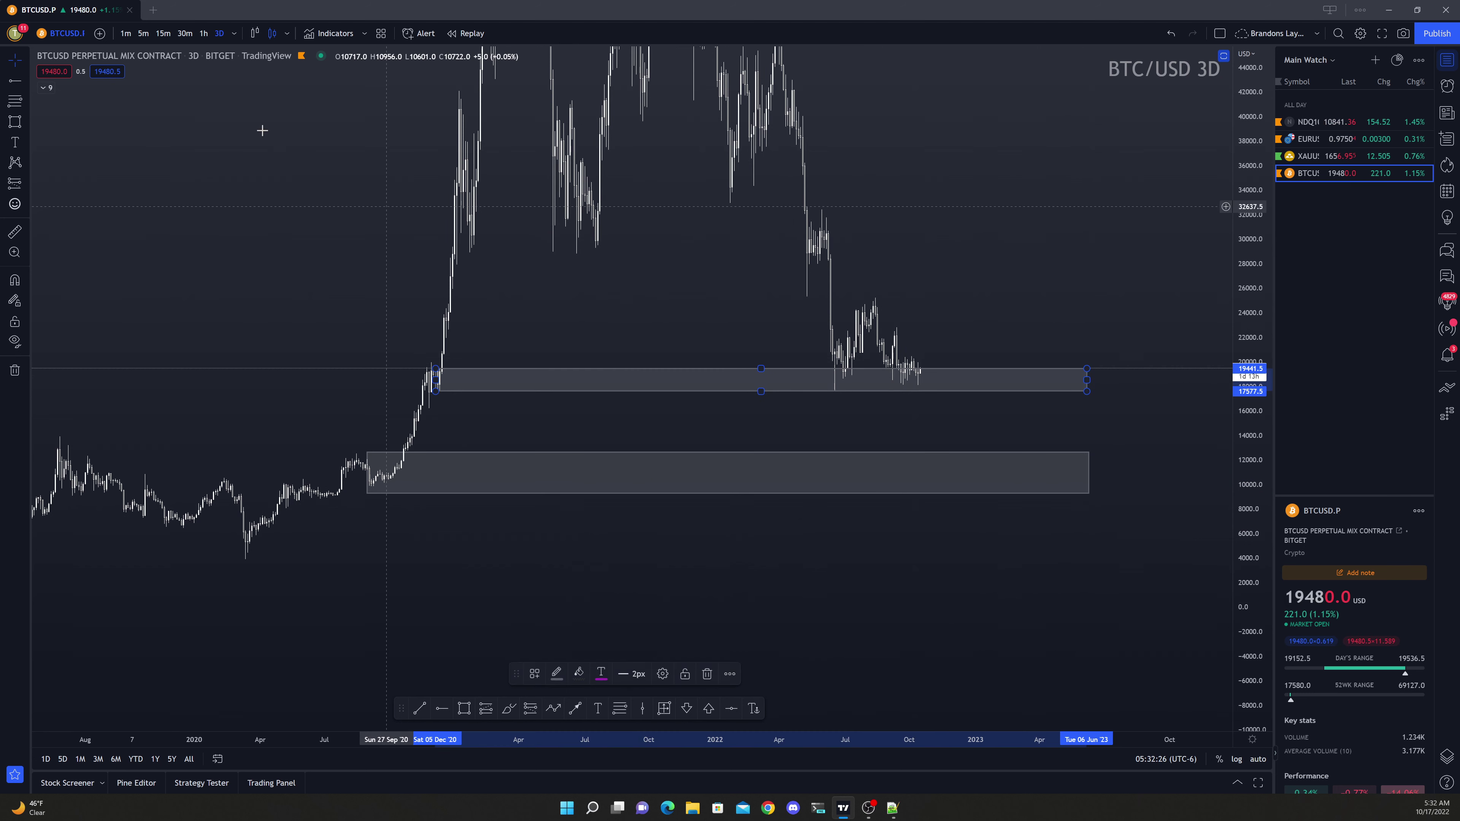
Switch BTCUSD to daily (1d) candles and stretch the price scale
type("1d")
key("Return")
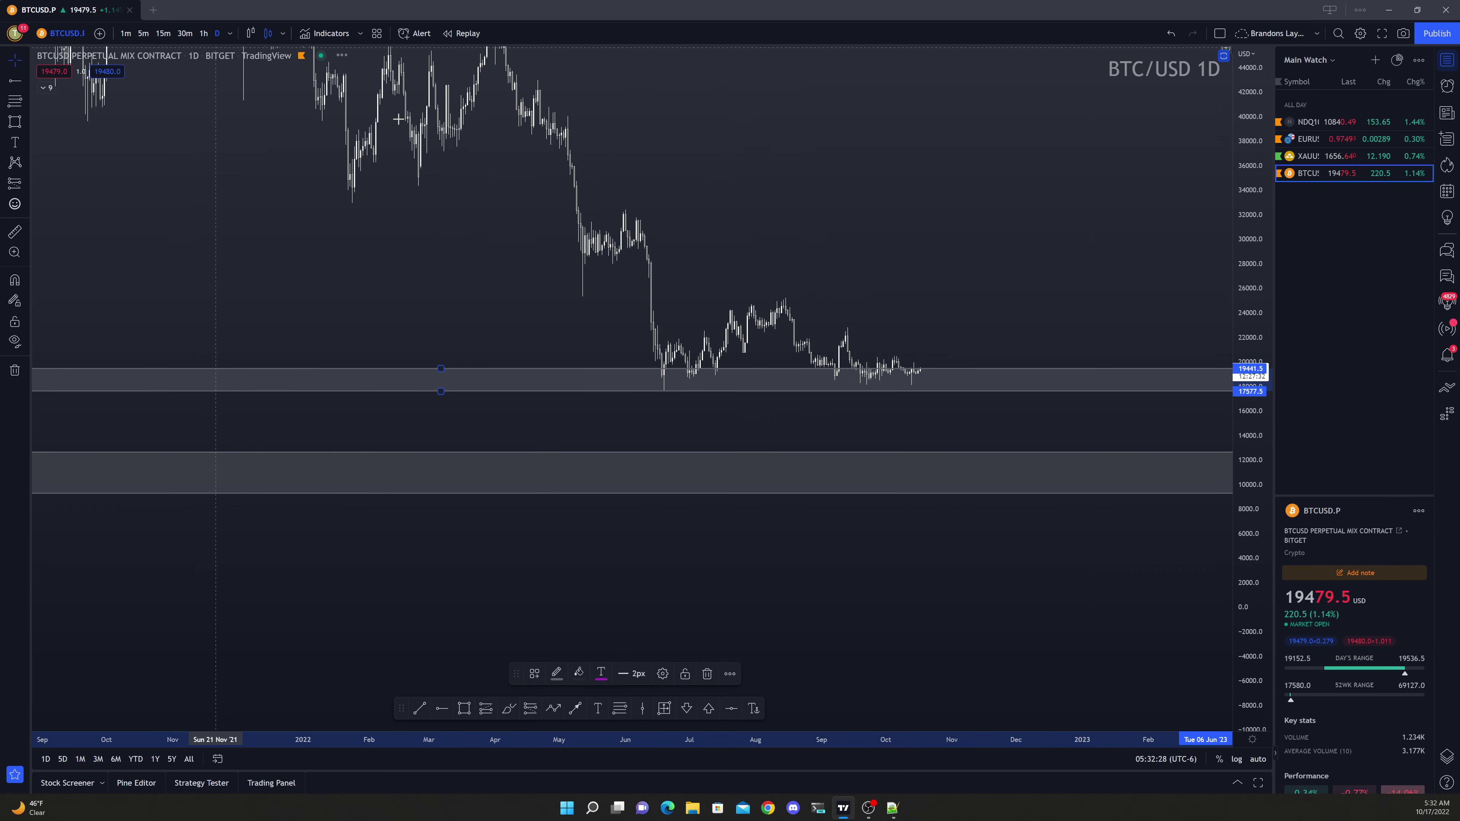
scroll(1209, 421, "up", 1)
left_click_drag(1244, 414, 1243, 102)
scroll(890, 248, "down", 6)
scroll(826, 276, "up", 4)
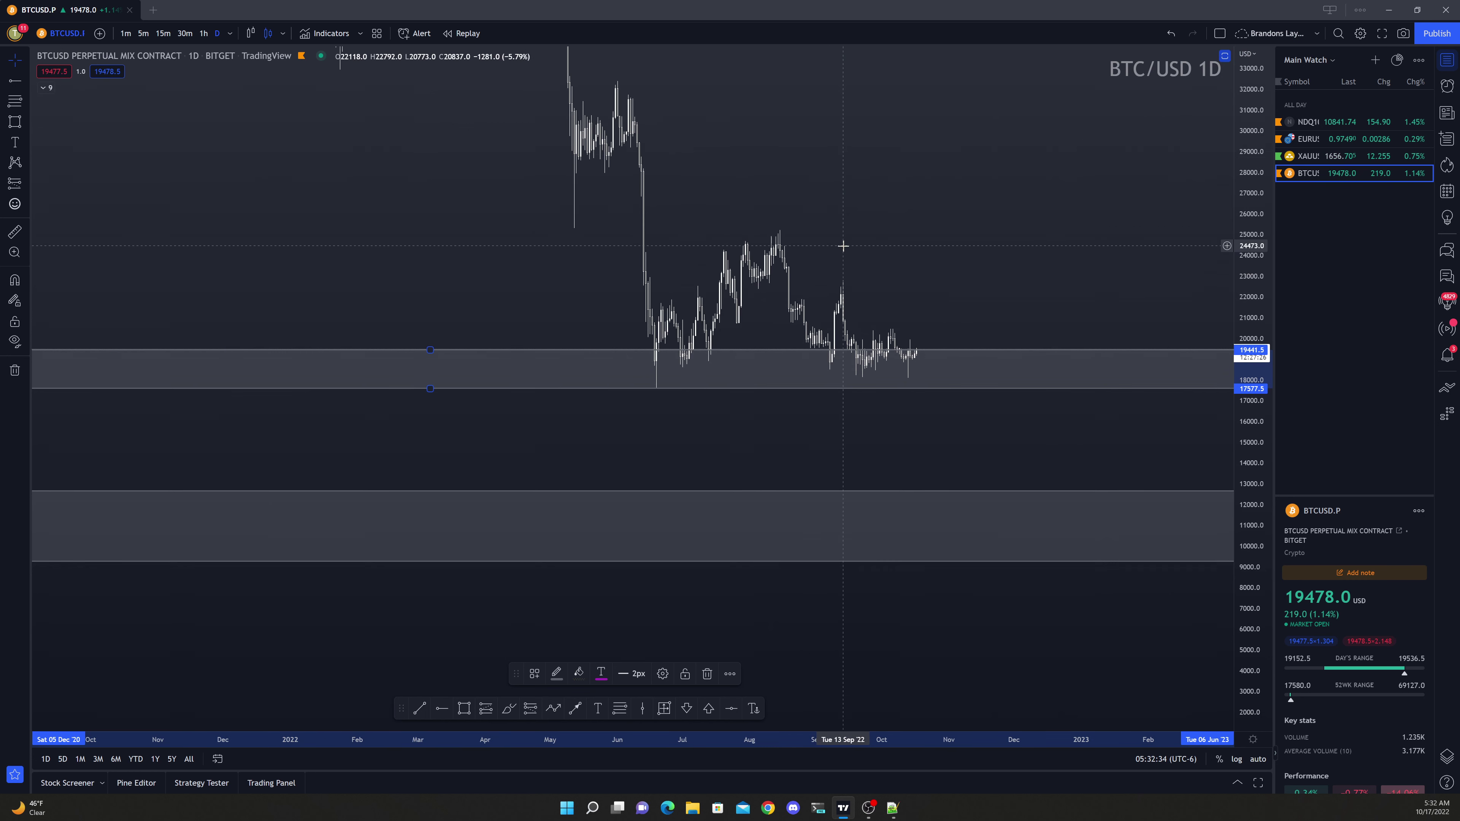
scroll(830, 301, "down", 1)
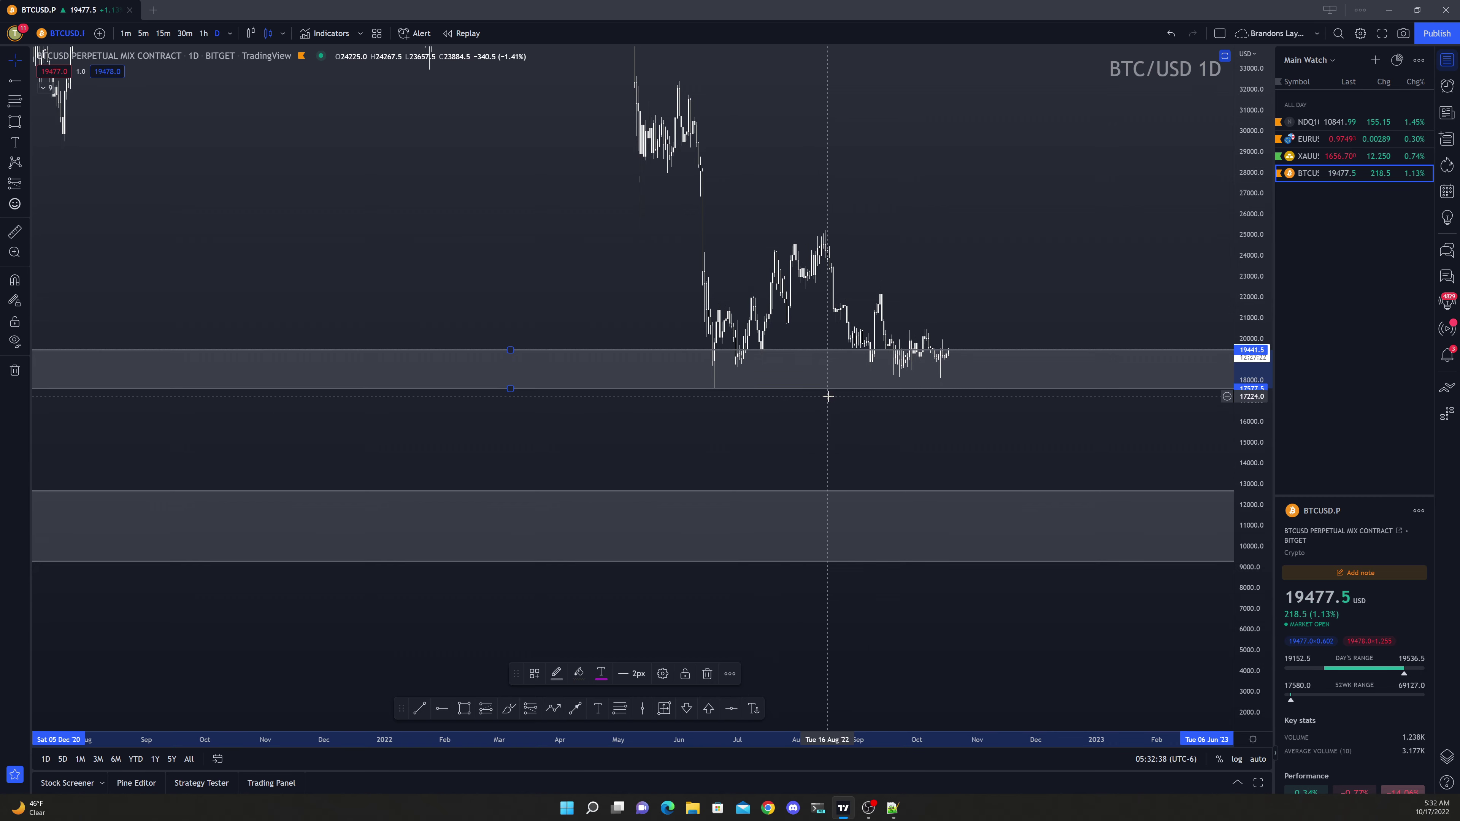
scroll(759, 409, "down", 3)
scroll(351, 418, "up", 4)
Narrow the upper zone to about 16,191–17,463.5 by lowering its top to the late-2020 high
left_click_drag(349, 418, 1259, 391)
scroll(822, 408, "up", 3)
scroll(820, 410, "up", 5)
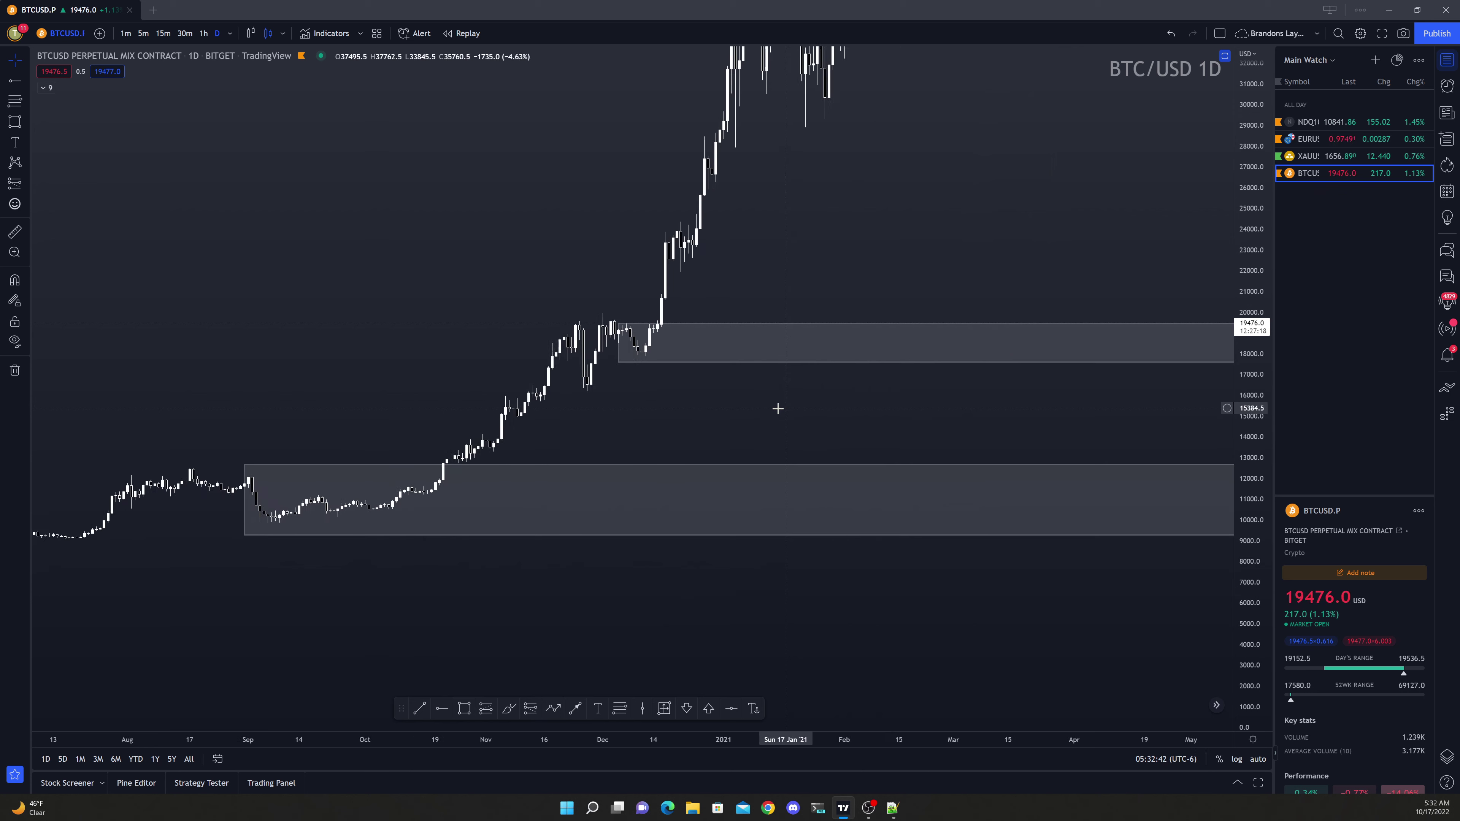
left_click_drag(421, 327, 350, 409)
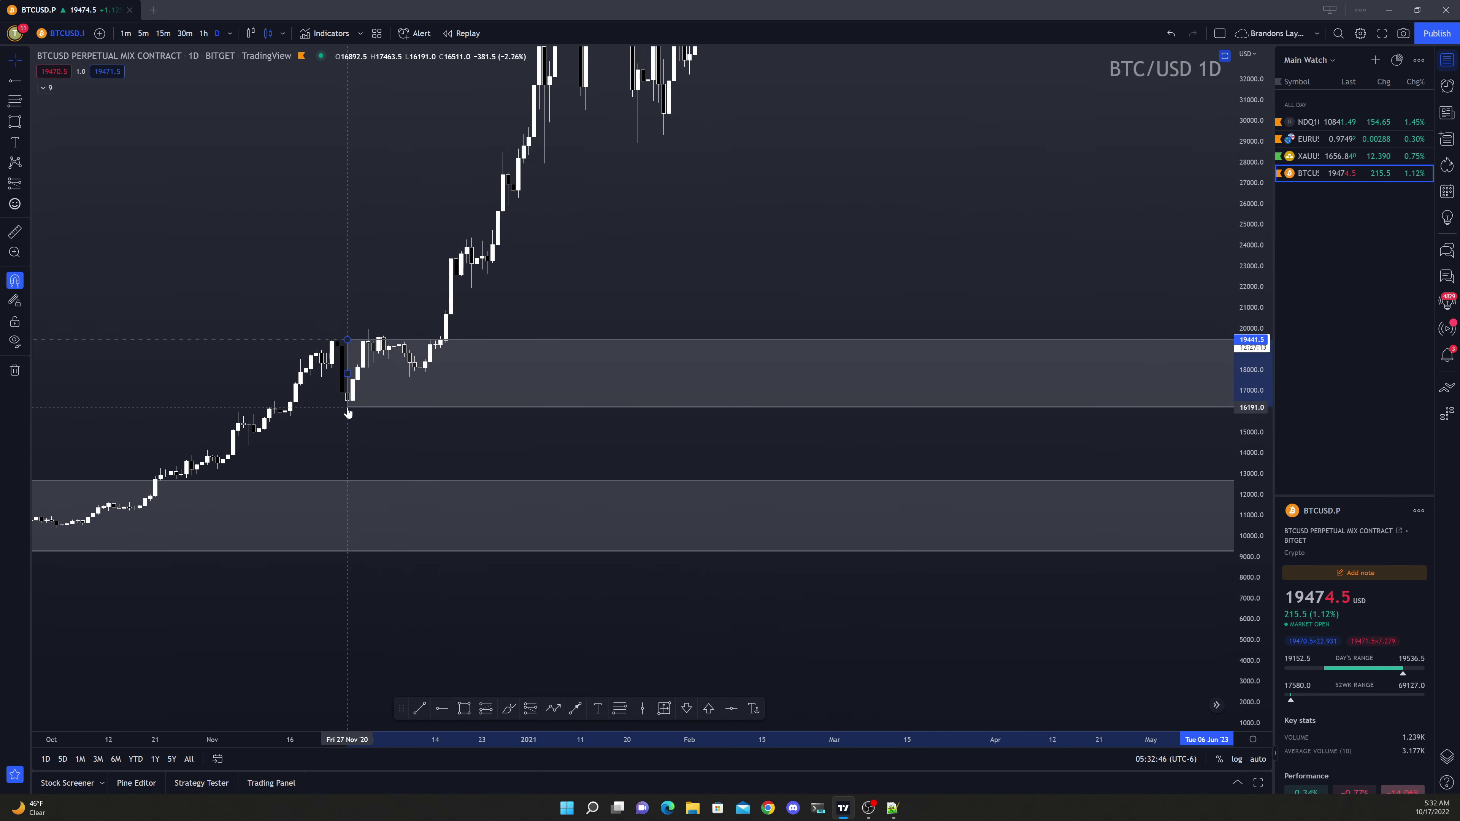
left_click_drag(347, 339, 345, 367)
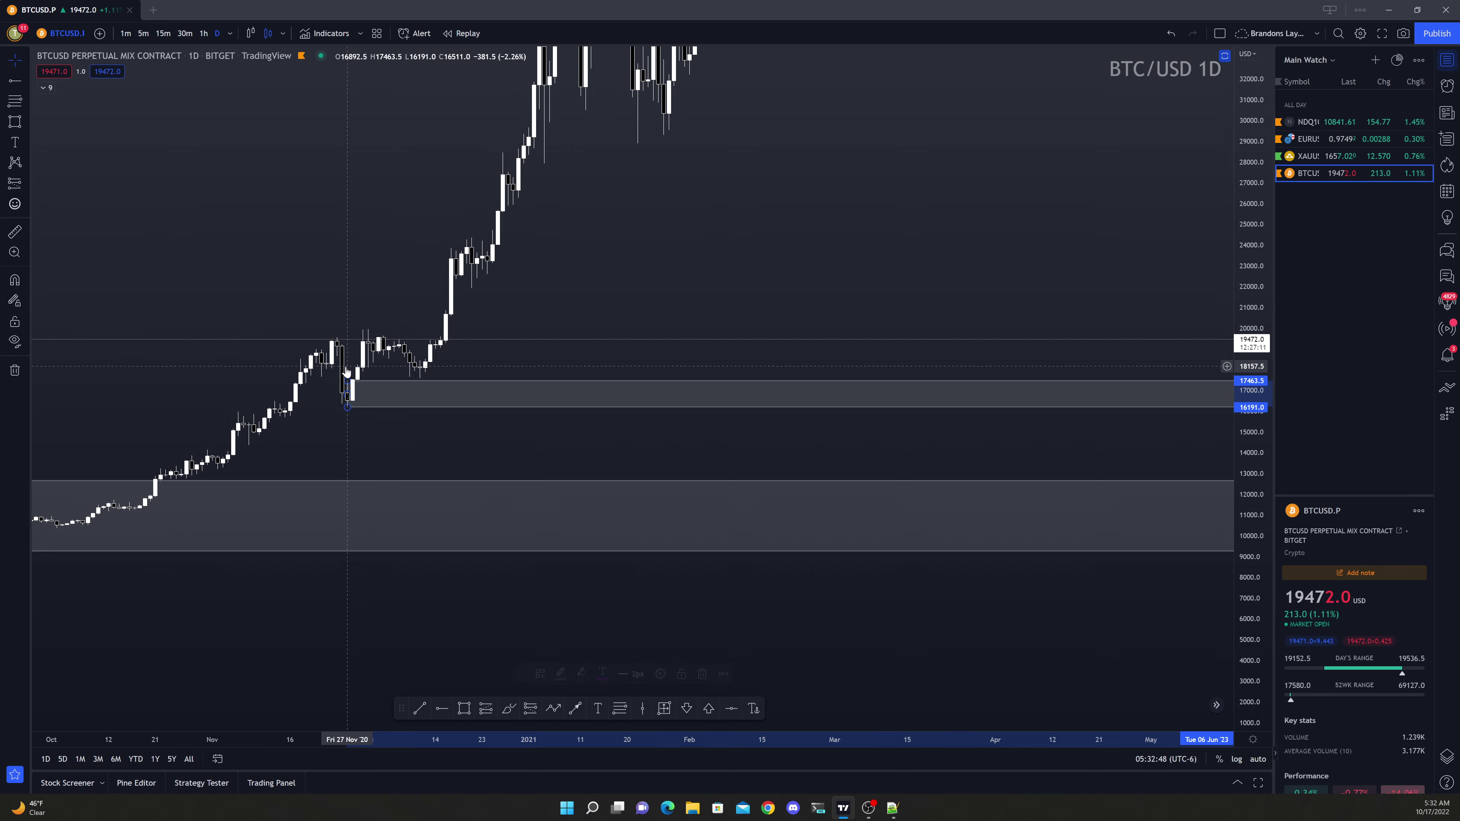
left_click(609, 305)
scroll(674, 307, "down", 3)
left_click_drag(851, 303, 94, 310)
scroll(760, 326, "down", 8)
left_click_drag(1061, 283, 241, 303)
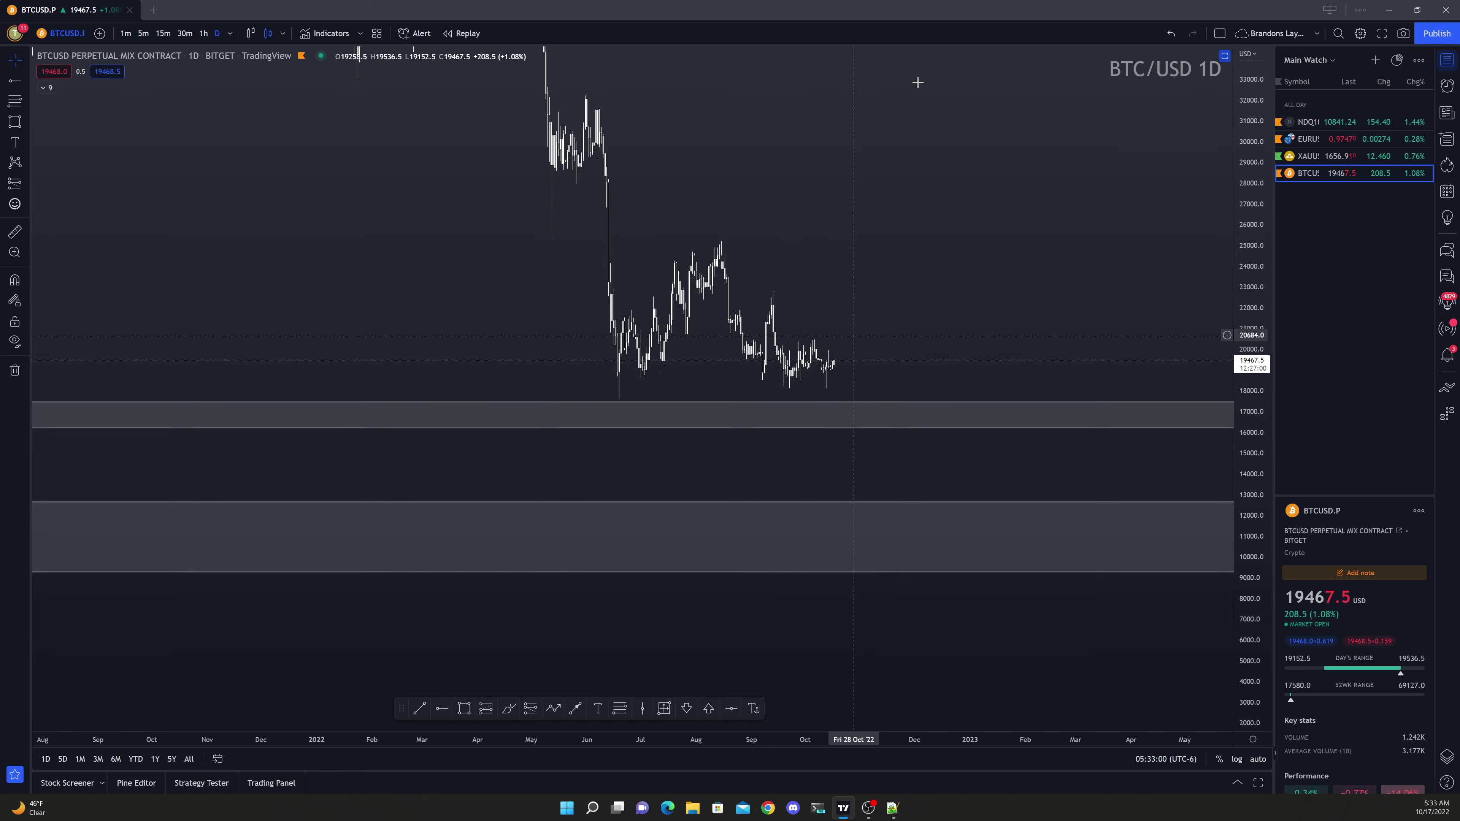
Draw a gray supply zone from 31,555 down to about 29,884 at the 8 June 2022 candles, stretched right
left_click(464, 708)
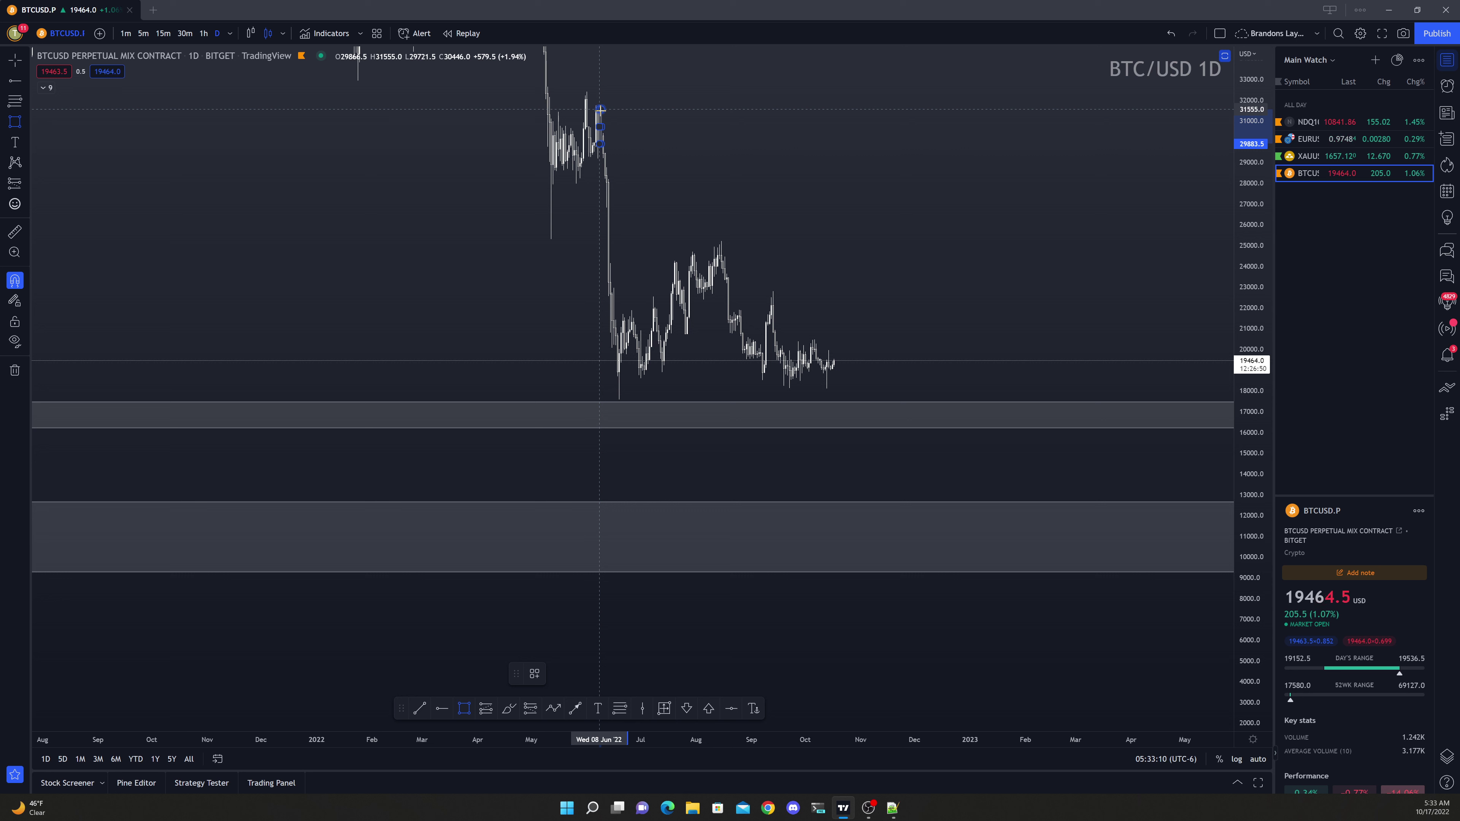
left_click(600, 109)
left_click_drag(633, 127, 1116, 146)
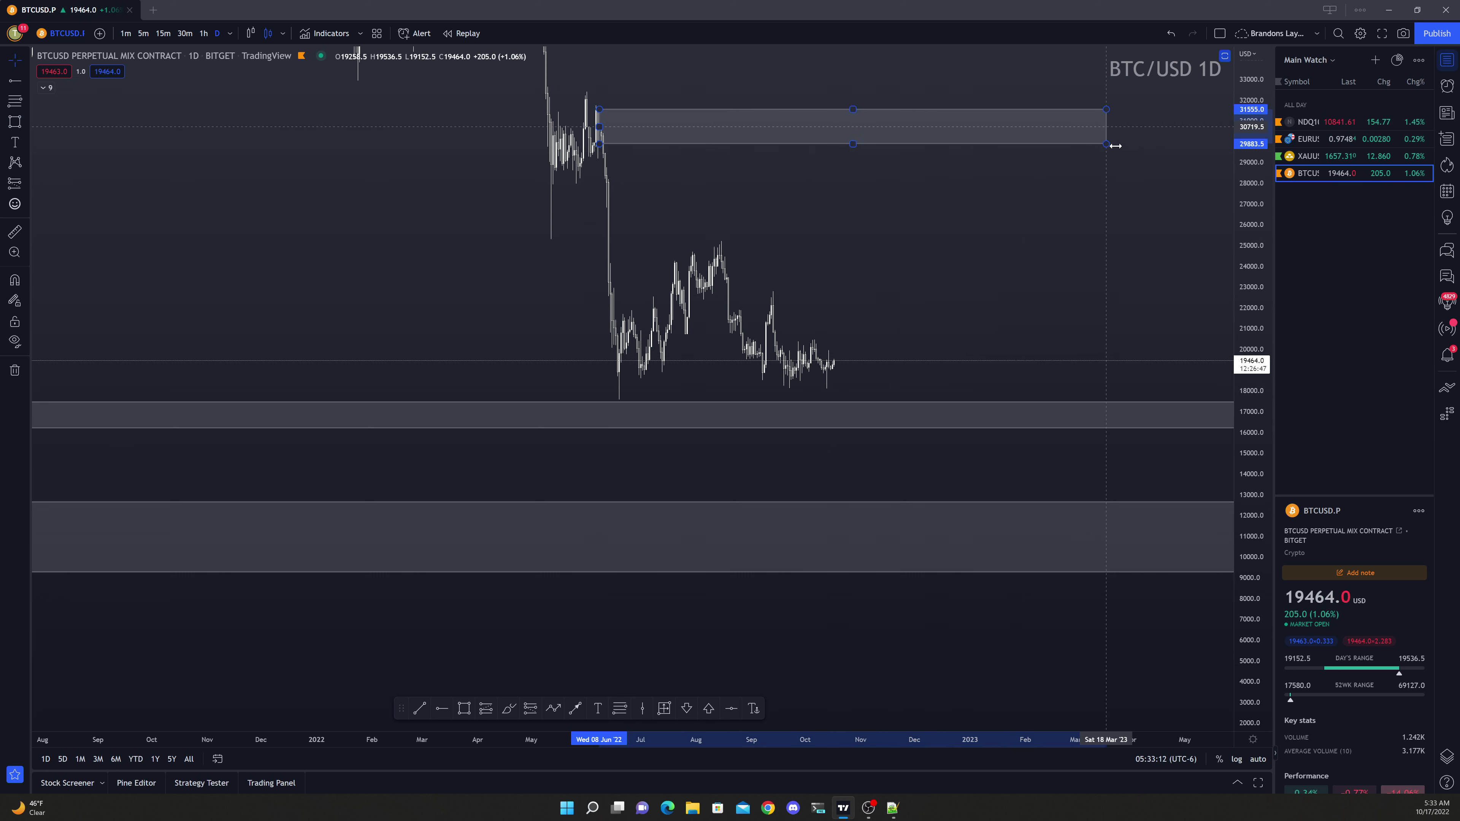
left_click(921, 216)
scroll(909, 218, "up", 2)
scroll(851, 226, "up", 1)
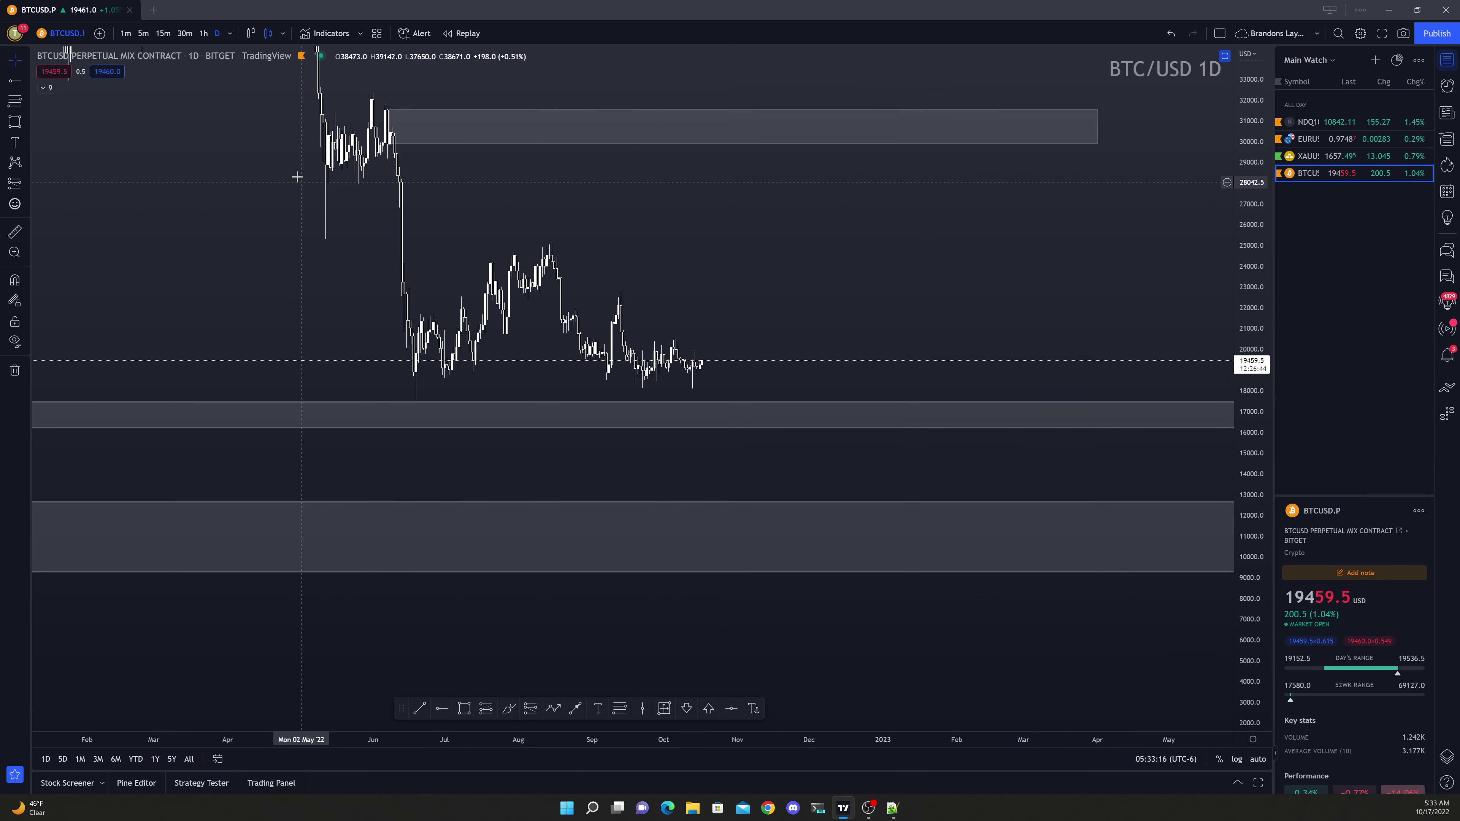
Switch BTCUSD to 6-hour candles and stretch the price scale to show the recent lows
type("6h")
key("Return")
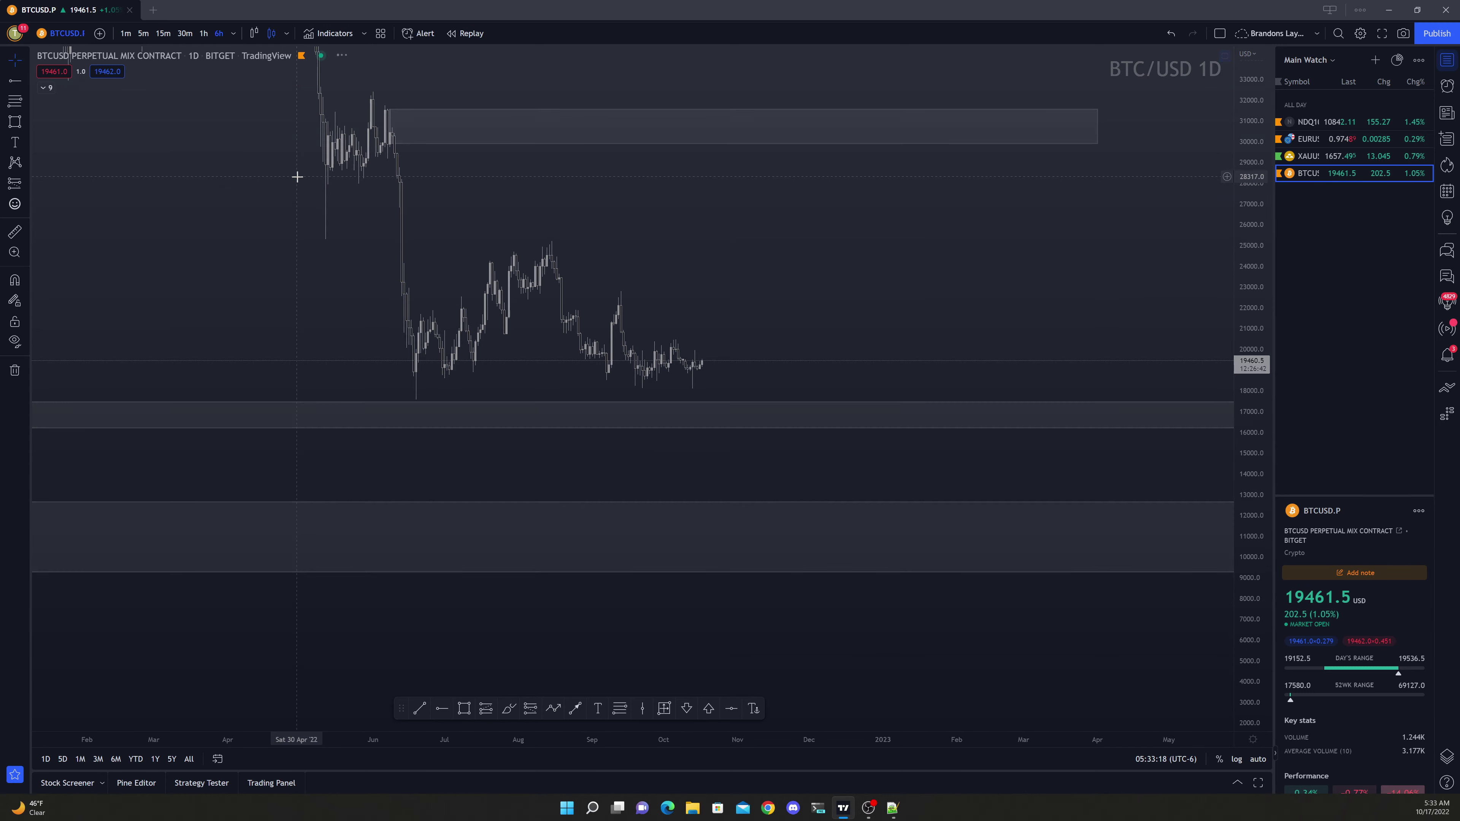
scroll(535, 235, "down", 4)
left_click_drag(1246, 407, 1244, 43)
scroll(1007, 253, "up", 4)
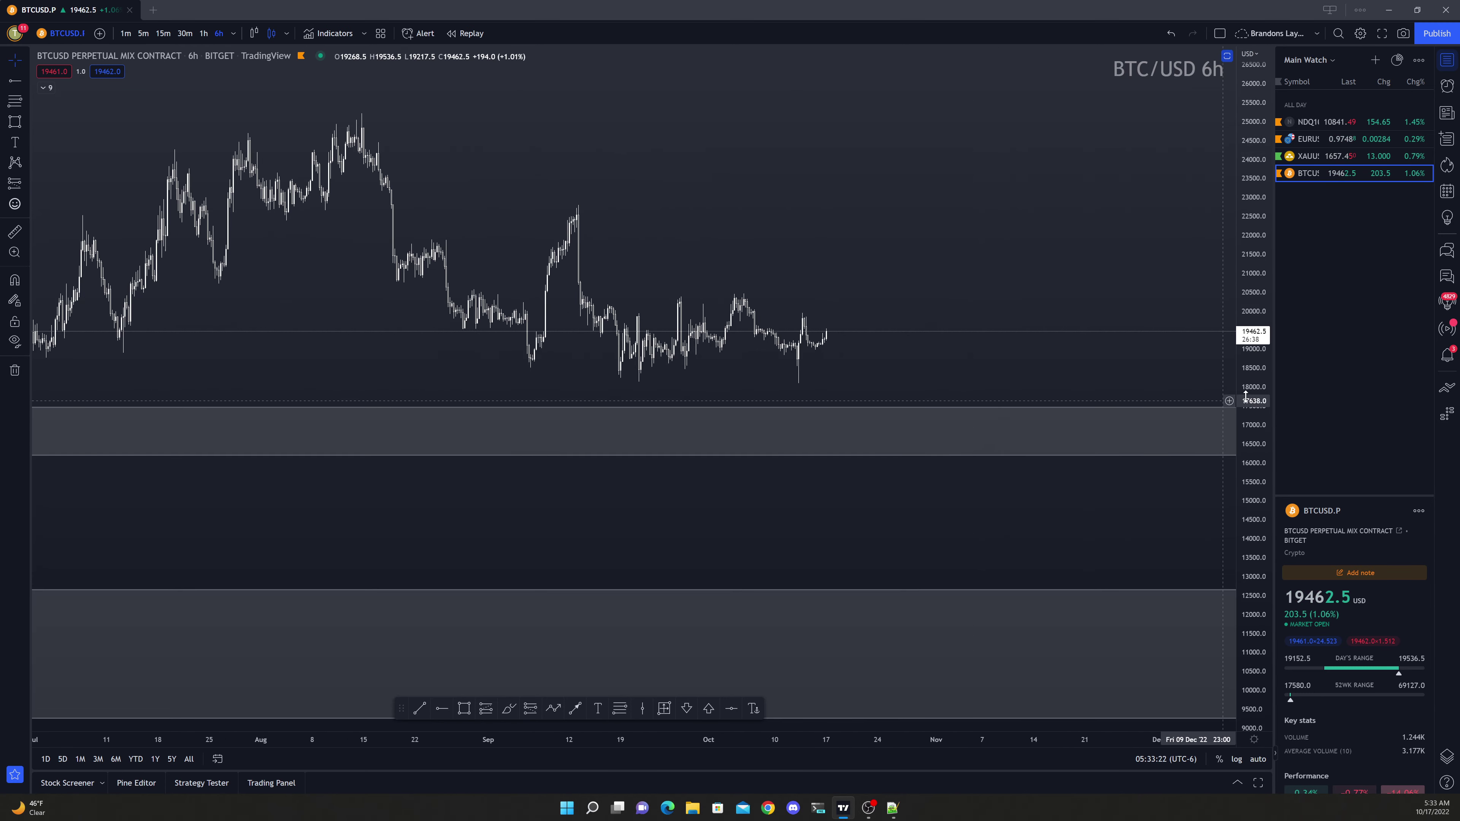
left_click_drag(914, 193, 1017, 281)
Frame the August to mid-October candles between roughly 18,000 and 22,600
scroll(1016, 282, "up", 2)
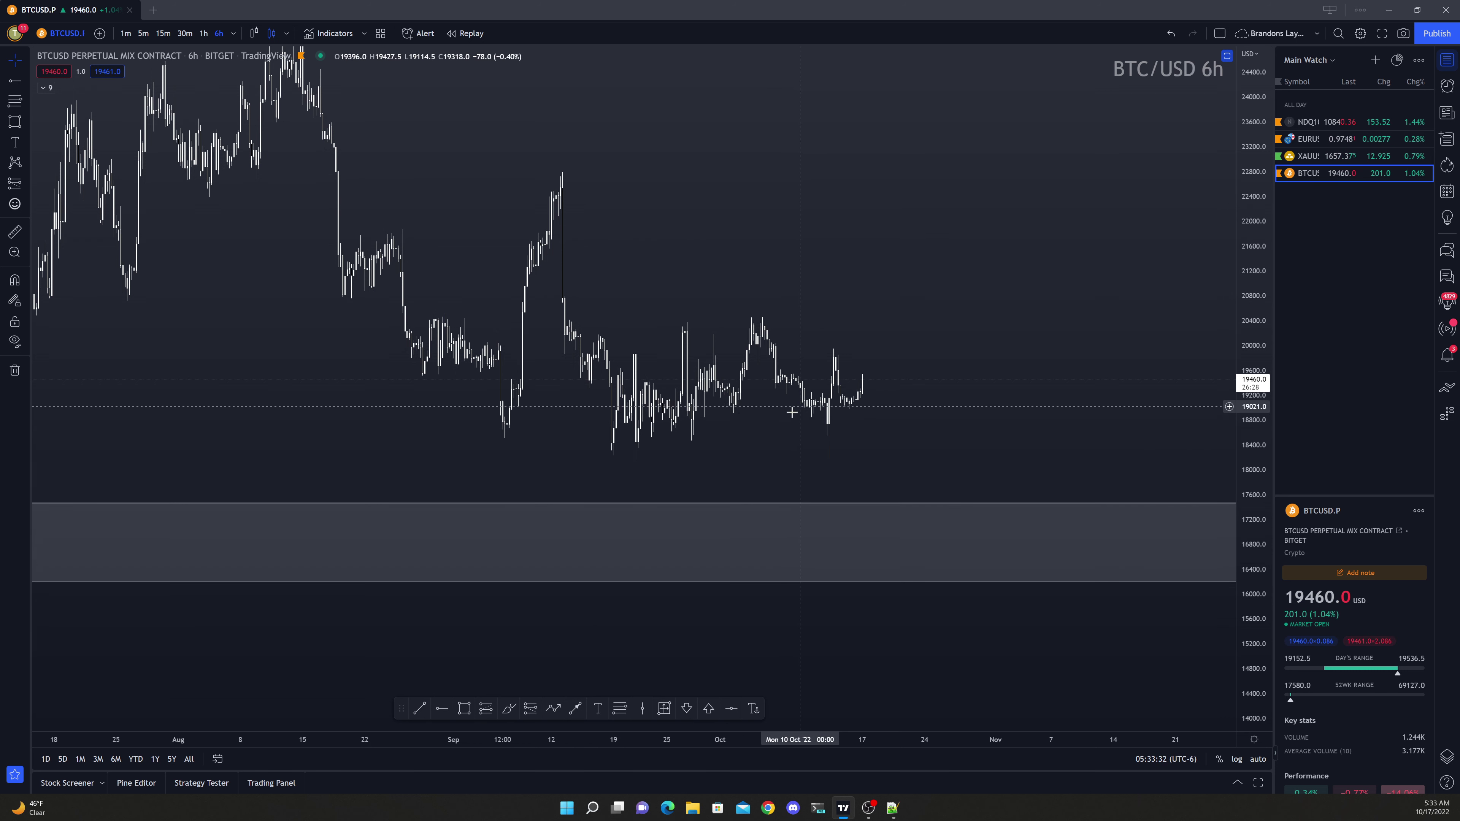
scroll(795, 410, "up", 2)
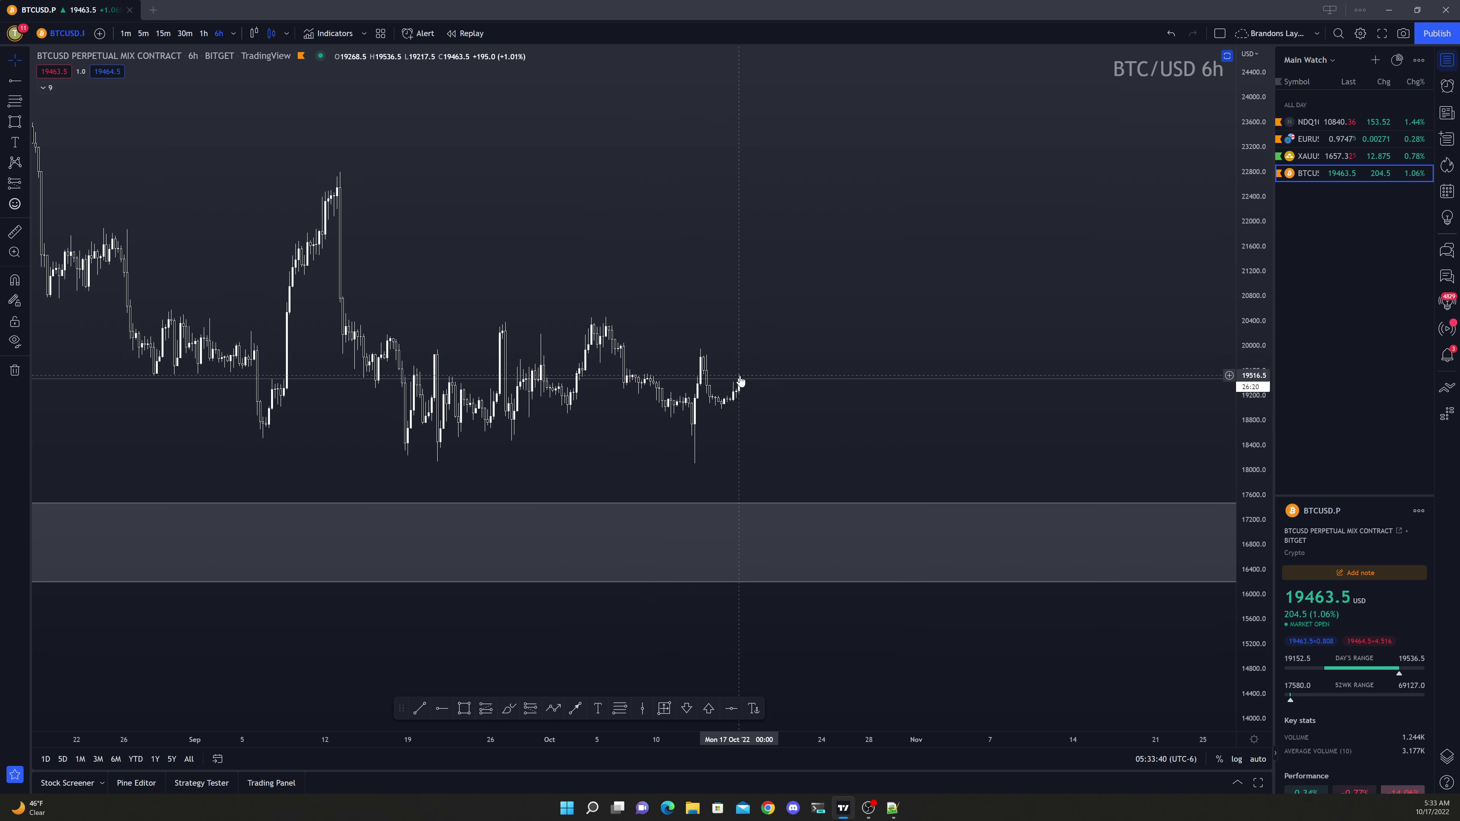
left_click_drag(1252, 435, 1253, 141)
scroll(540, 246, "up", 2)
left_click_drag(431, 173, 747, 219)
scroll(845, 167, "up", 1)
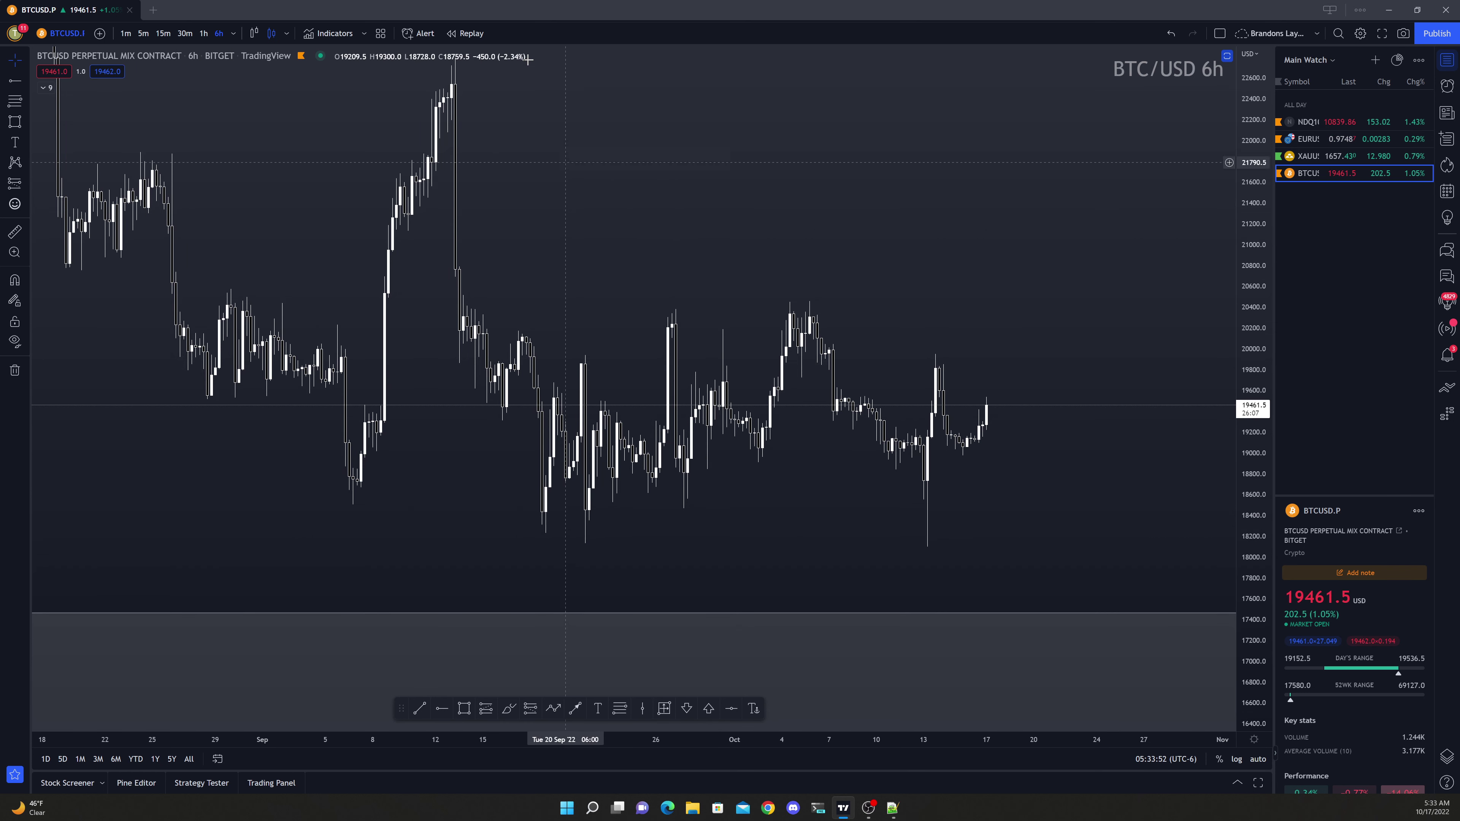
left_click_drag(657, 219, 618, 381)
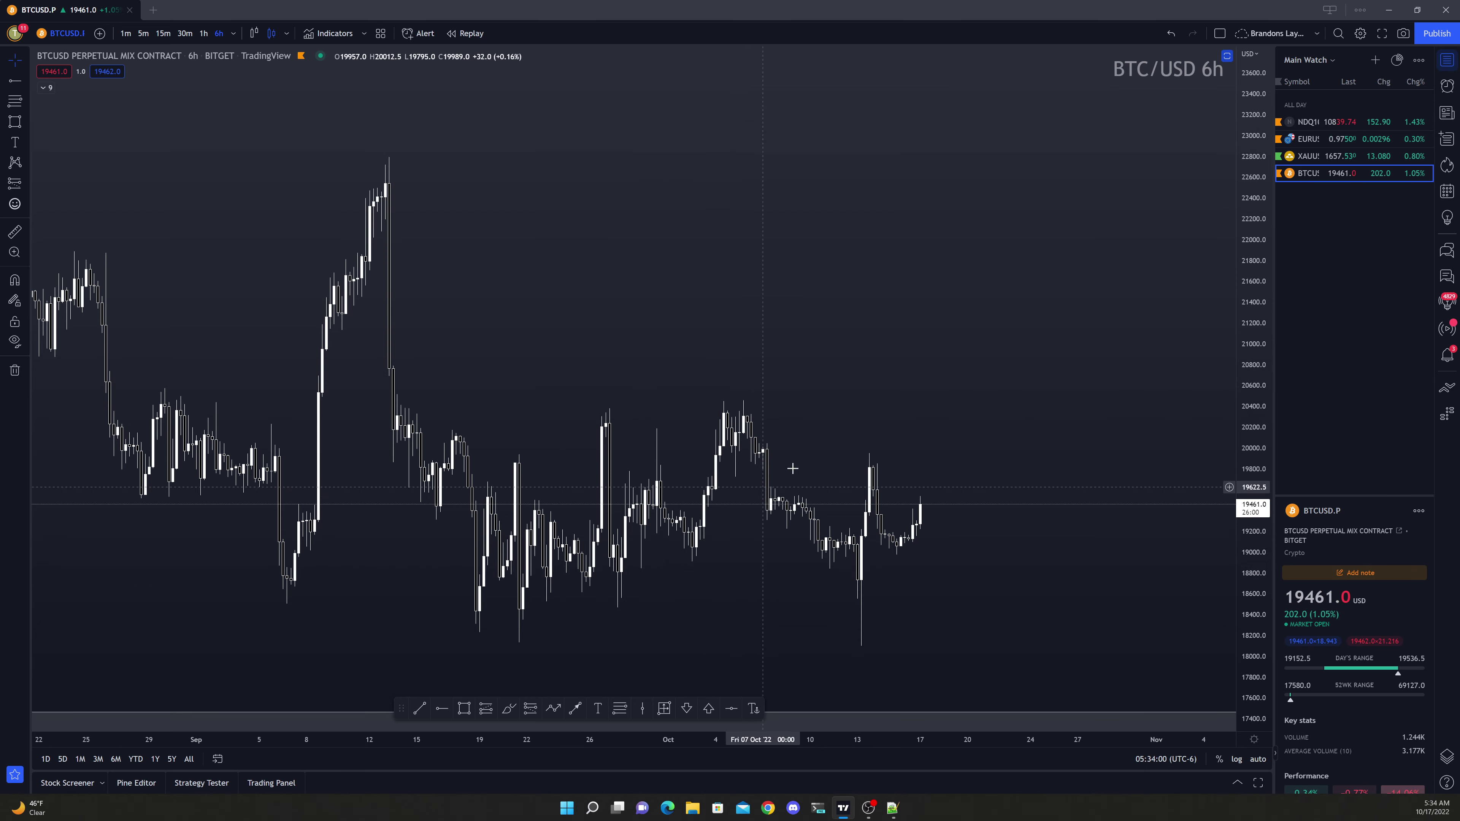
Draw a gray zone rectangle over the early-October high candles
left_click(464, 708)
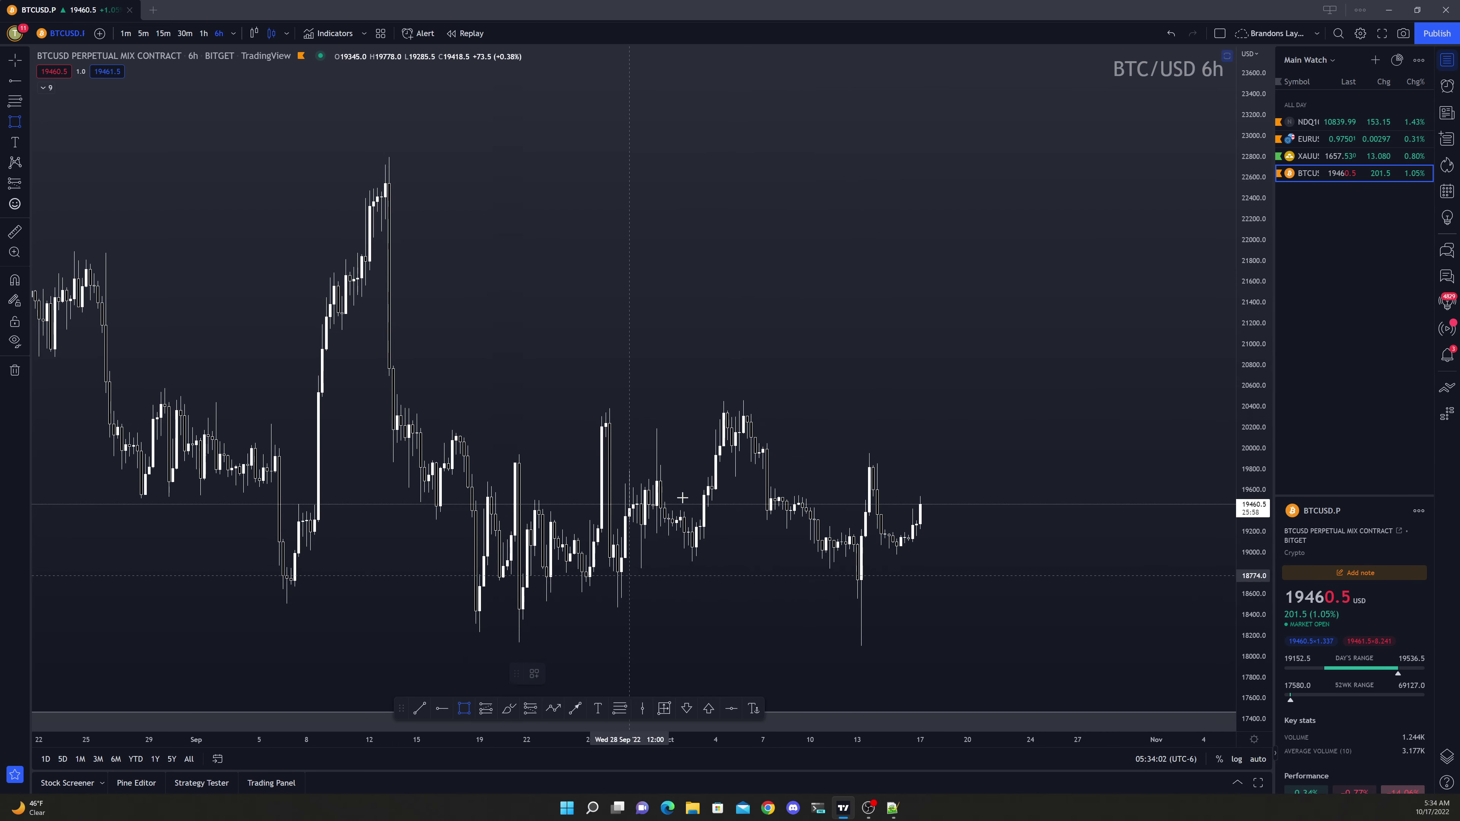
mouse_move(737, 438)
left_mouse_down()
mouse_move(743, 406)
mouse_move(1129, 400)
left_mouse_up()
left_click(930, 334)
scroll(845, 333, "up", 5)
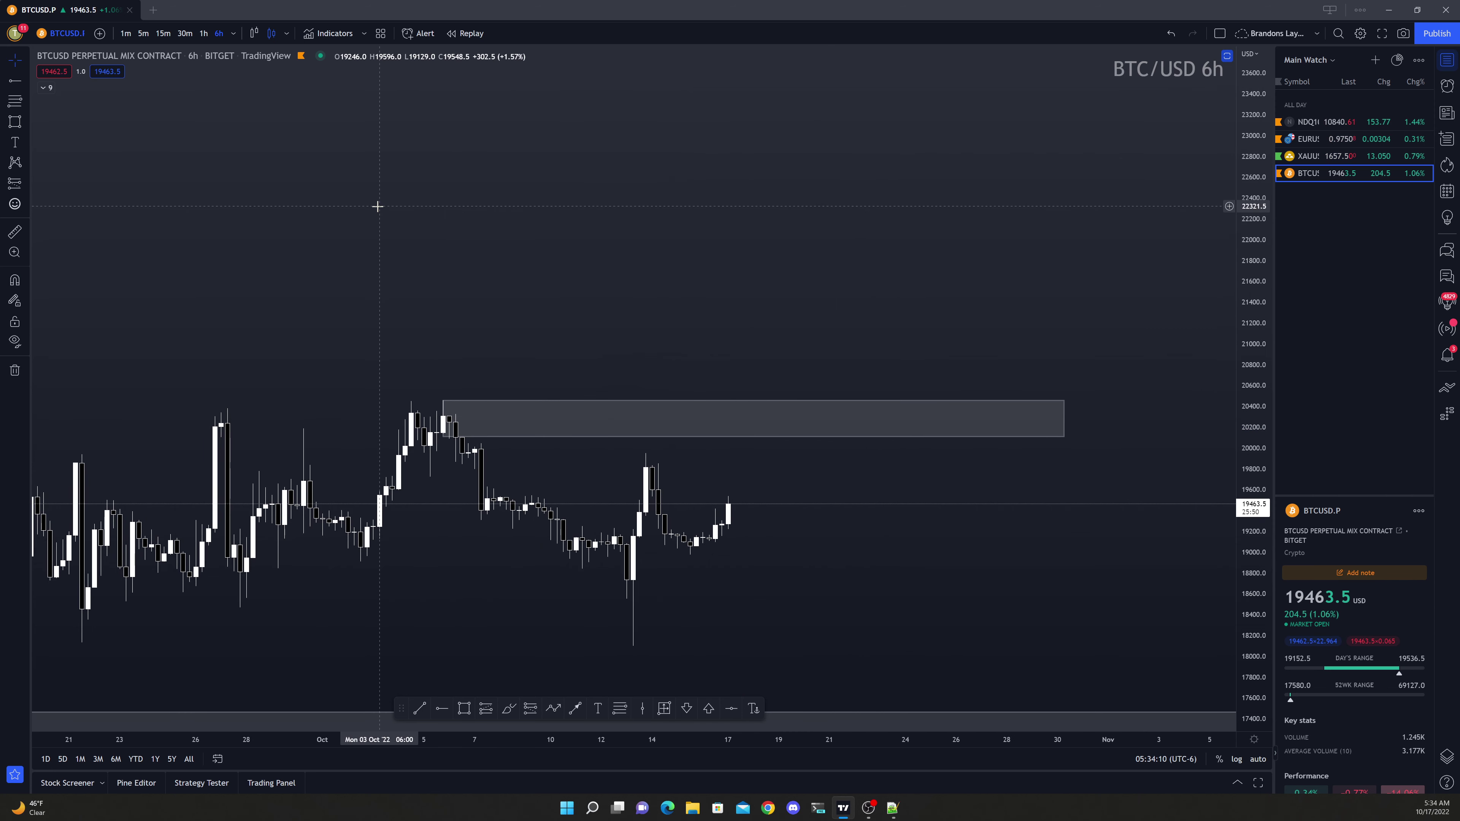
On 3-hour candles, raise the zone's lower edge to about 20256, then switch to 1-hour
type("3H")
key("Return")
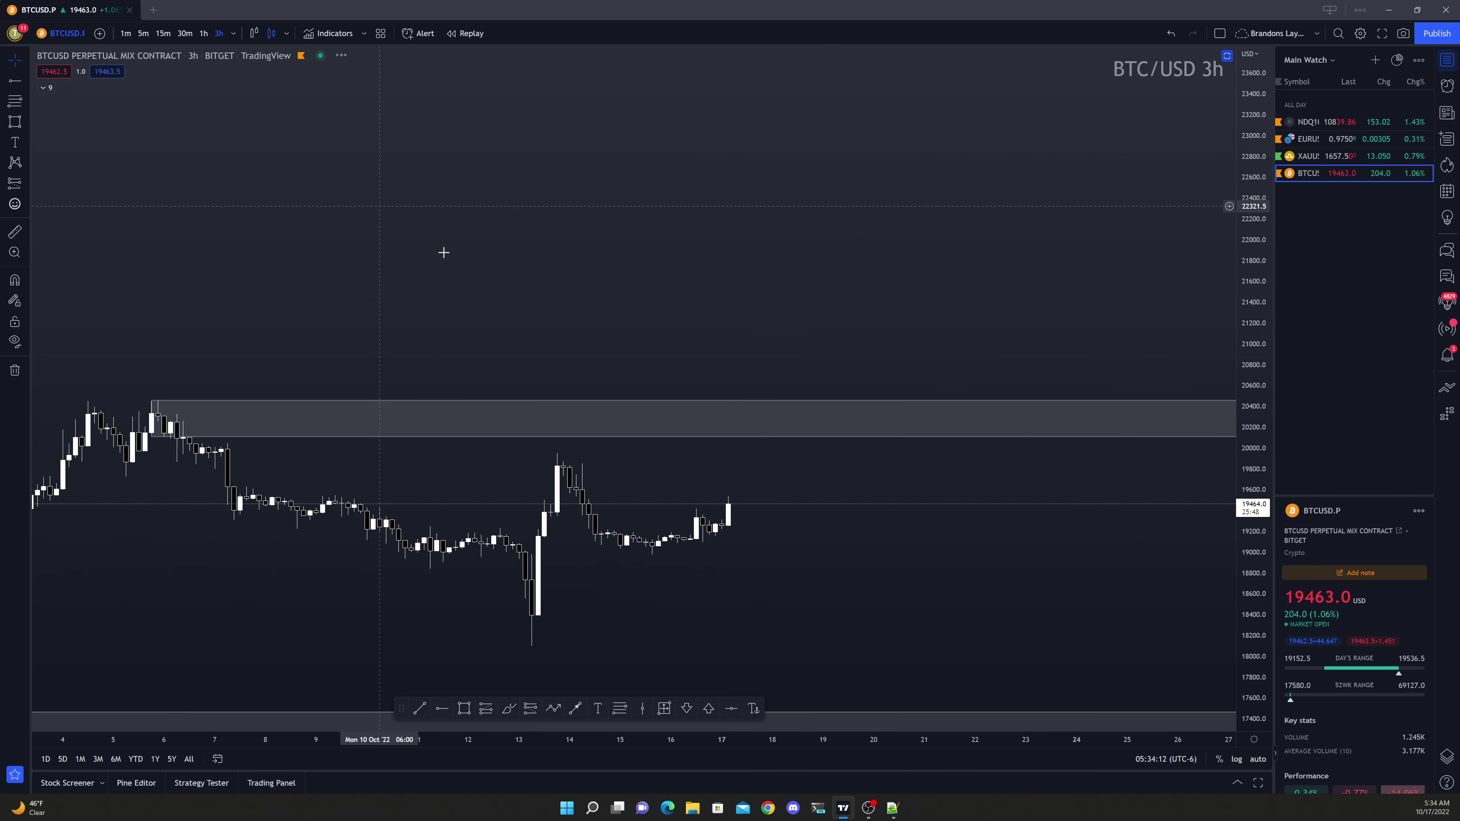
scroll(633, 289, "up", 5)
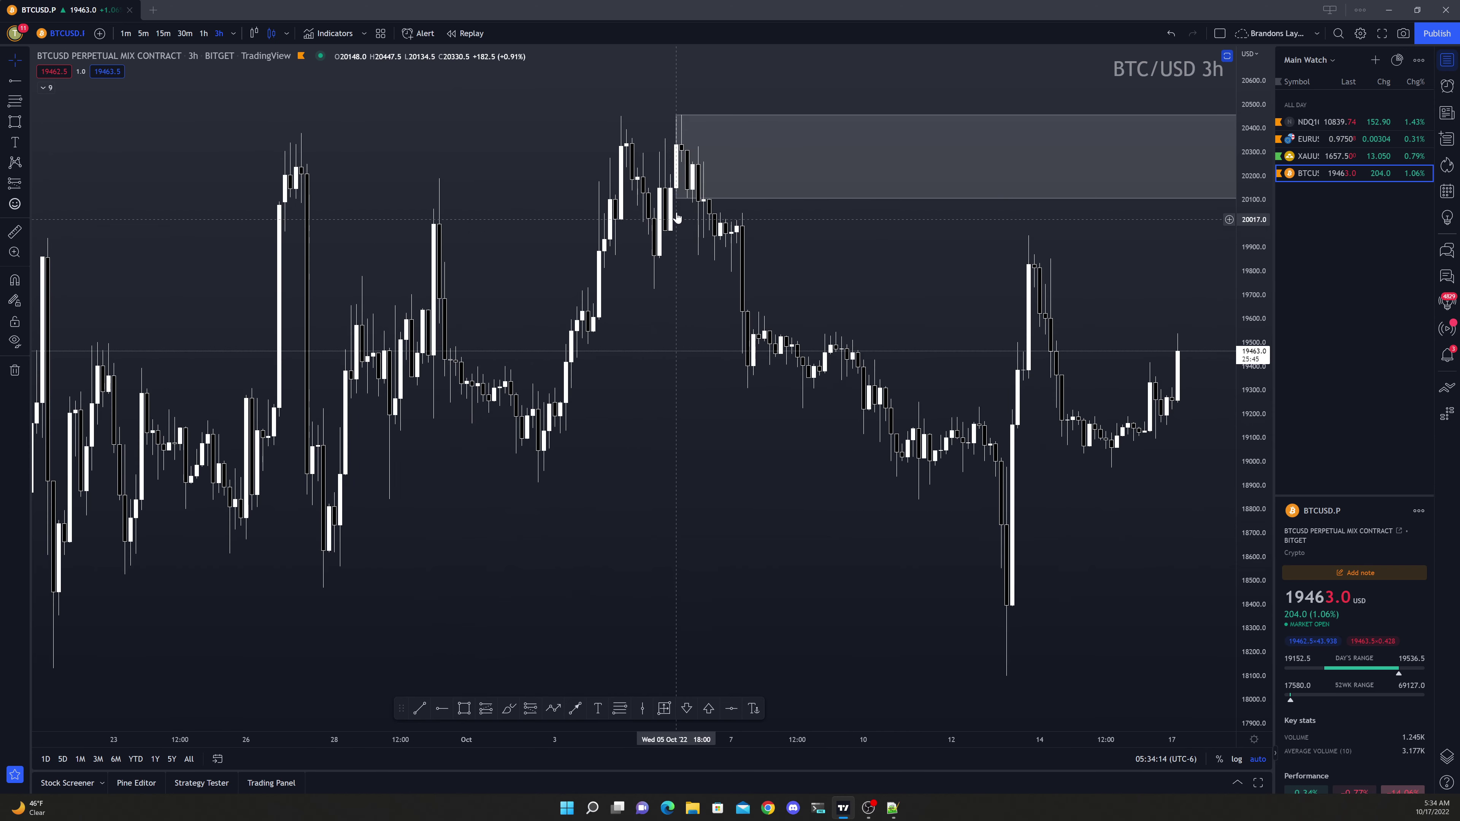
left_click_drag(681, 197, 681, 168)
left_click(733, 97)
left_click_drag(815, 242, 652, 255)
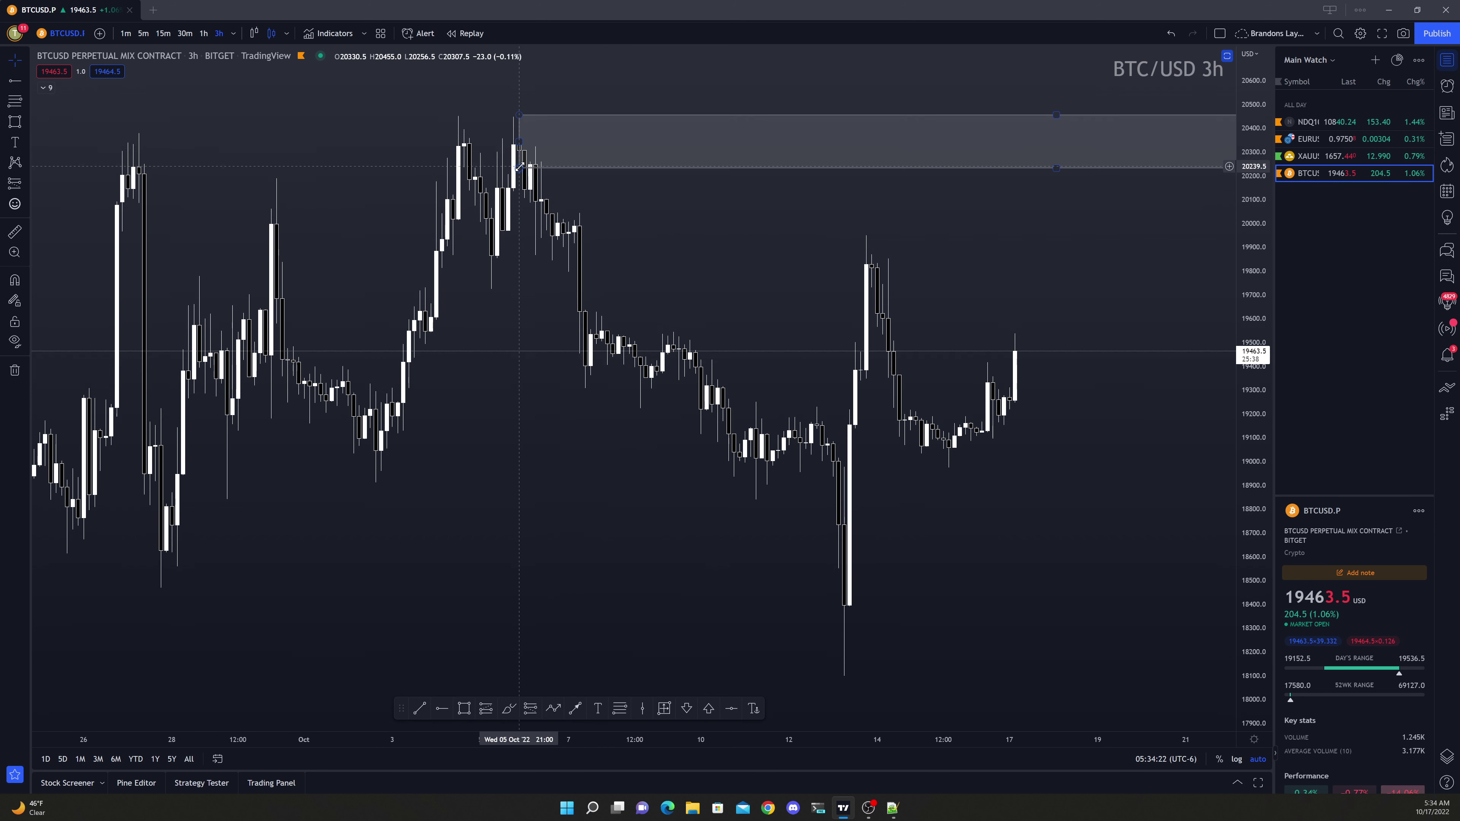
type("1h")
key("Return")
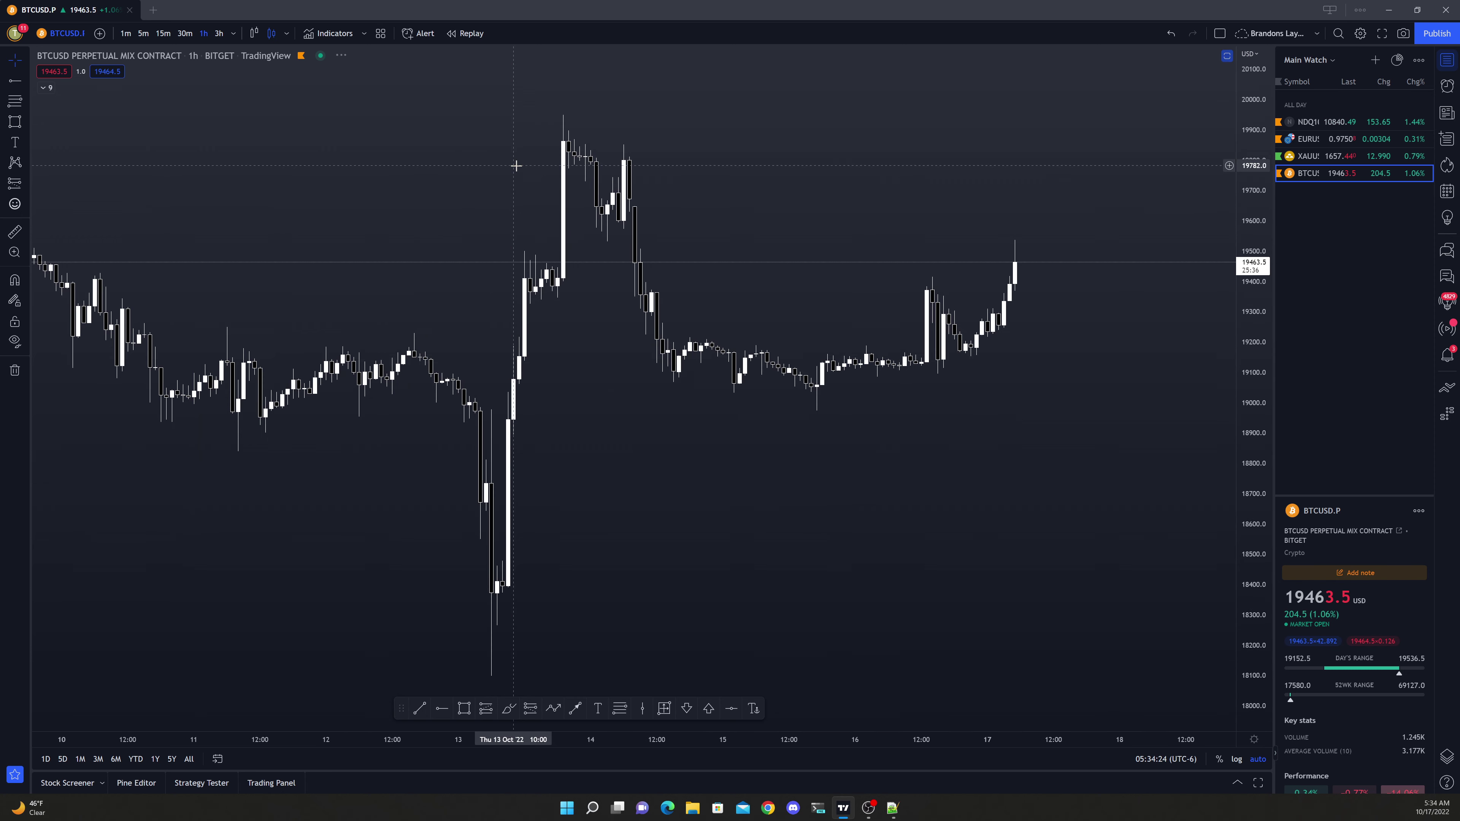
Raise the upper supply zone's bottom edge to narrow it on the 1-hour chart
scroll(503, 188, "down", 3)
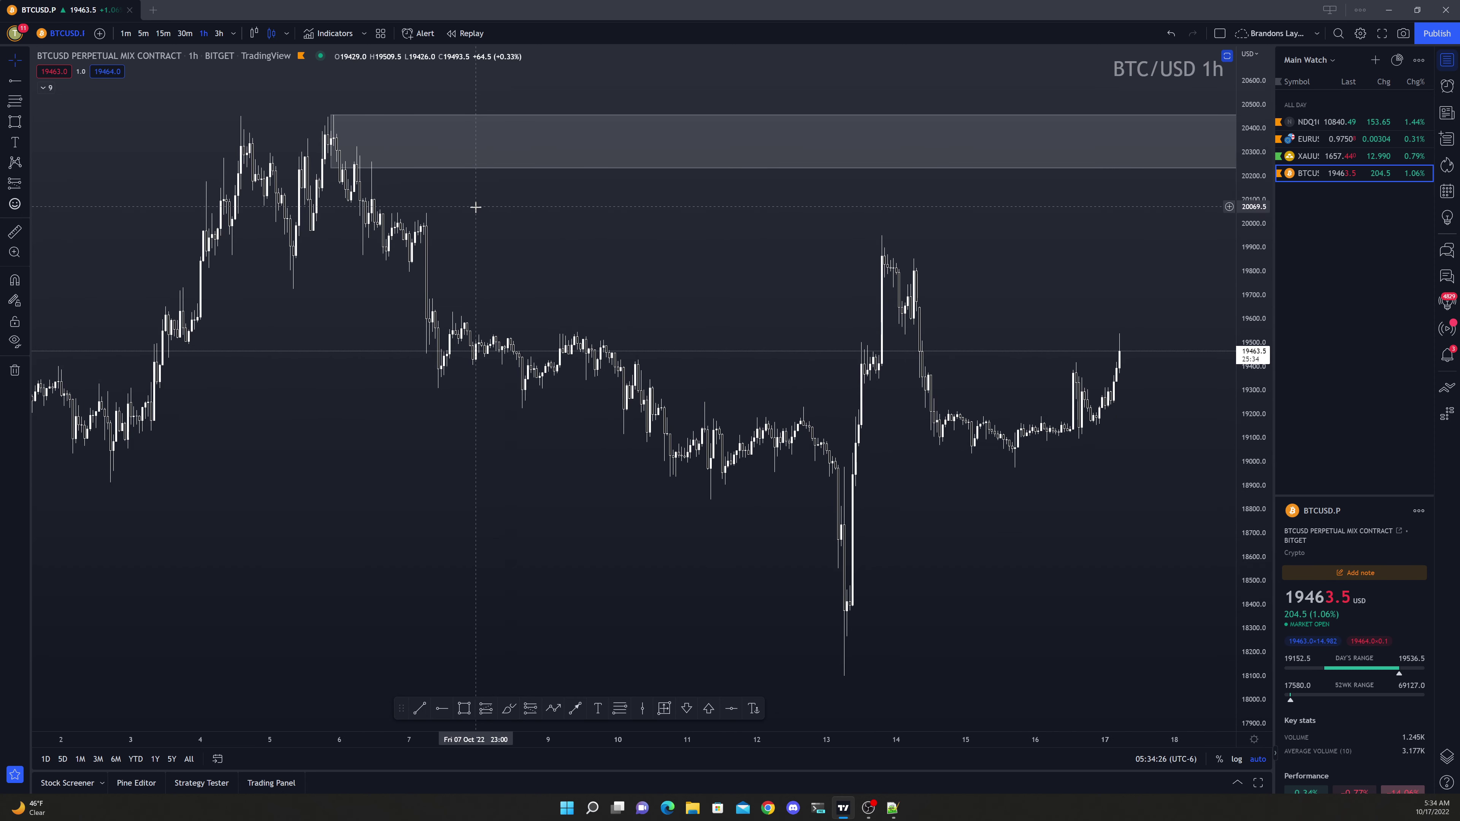
left_click_drag(332, 168, 333, 150)
left_click(472, 181)
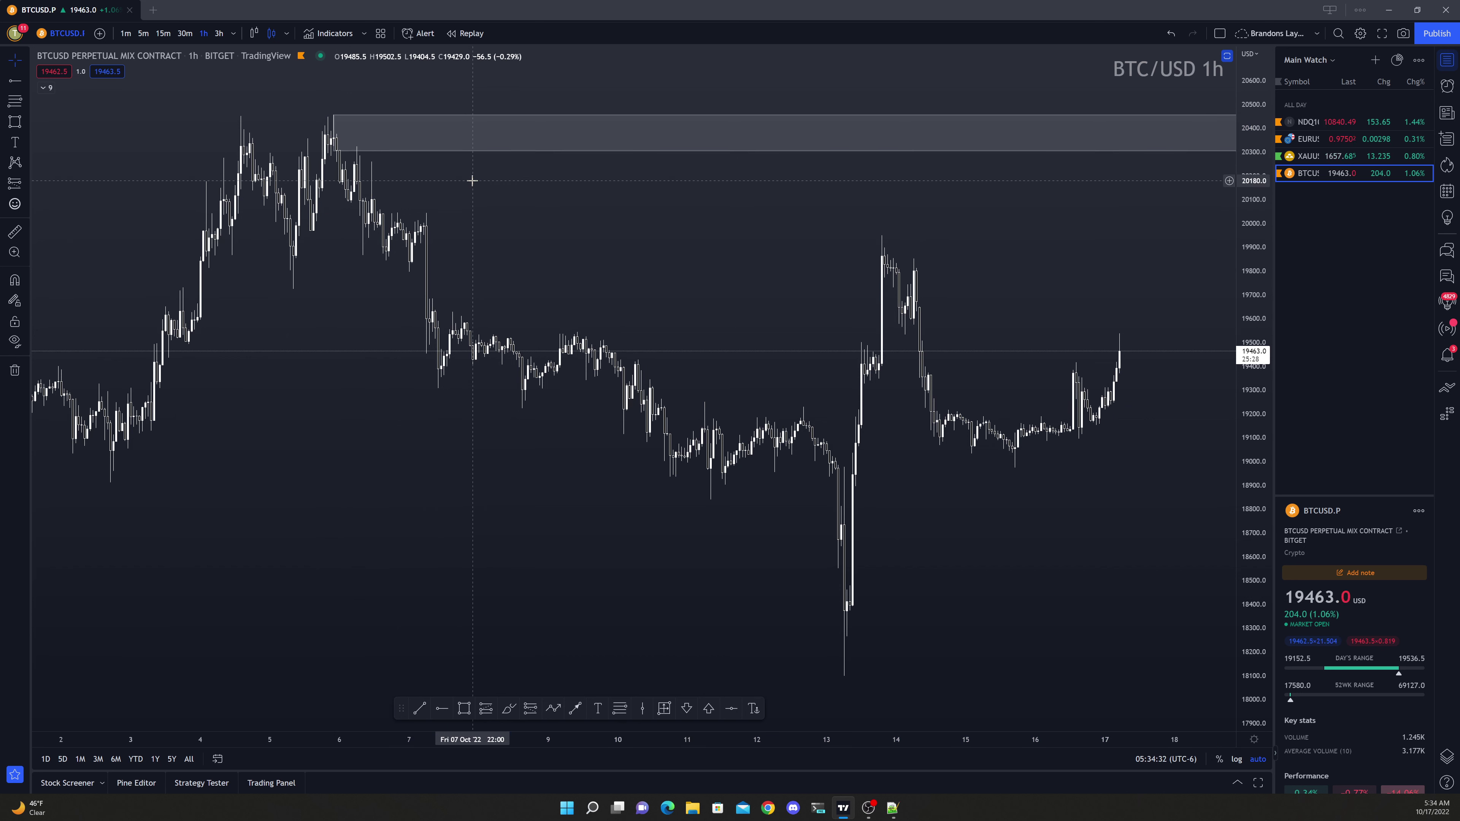
scroll(472, 181, "up", 1)
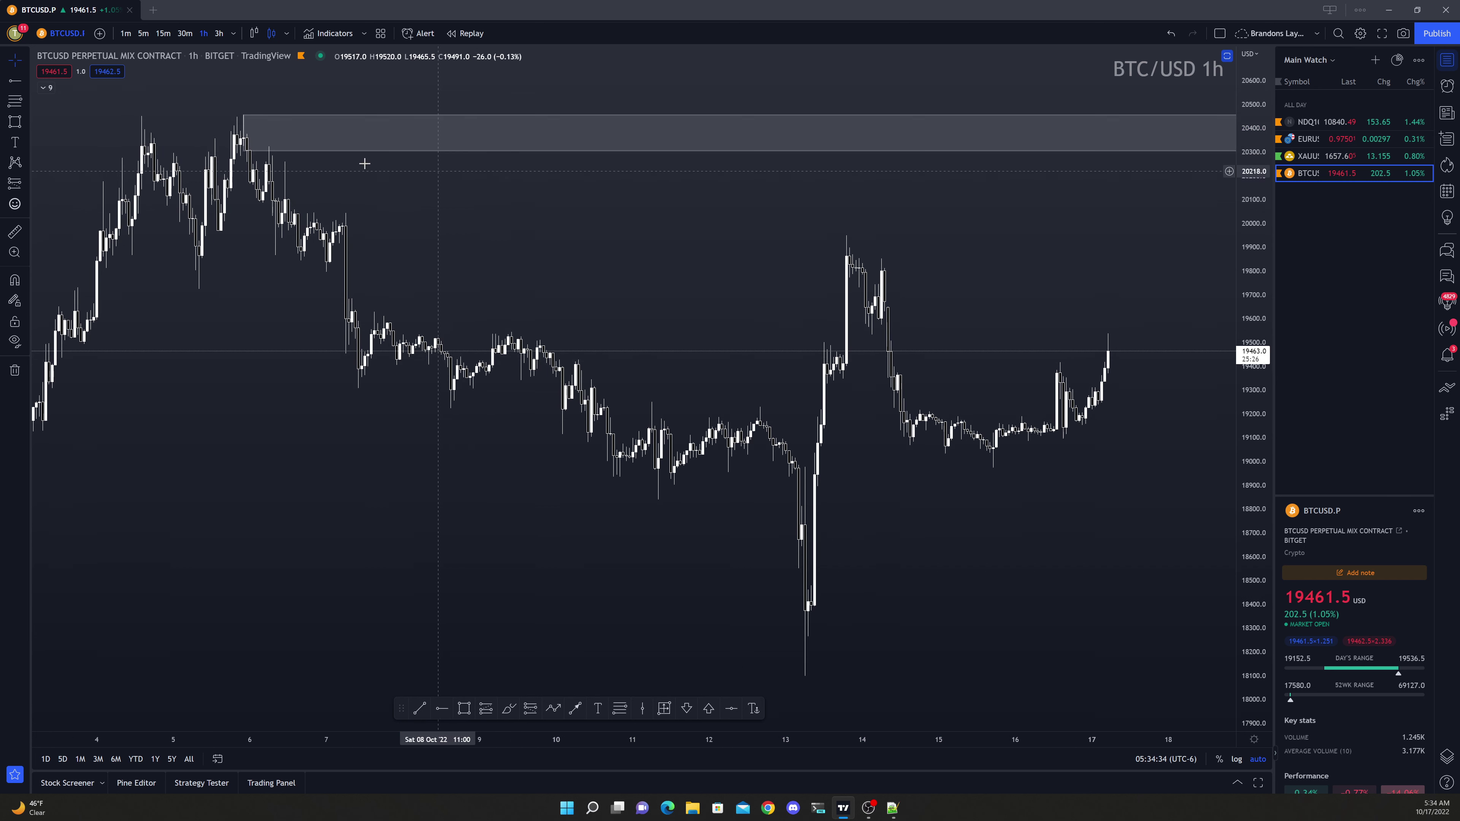
left_click_drag(243, 150, 244, 146)
left_click(413, 176)
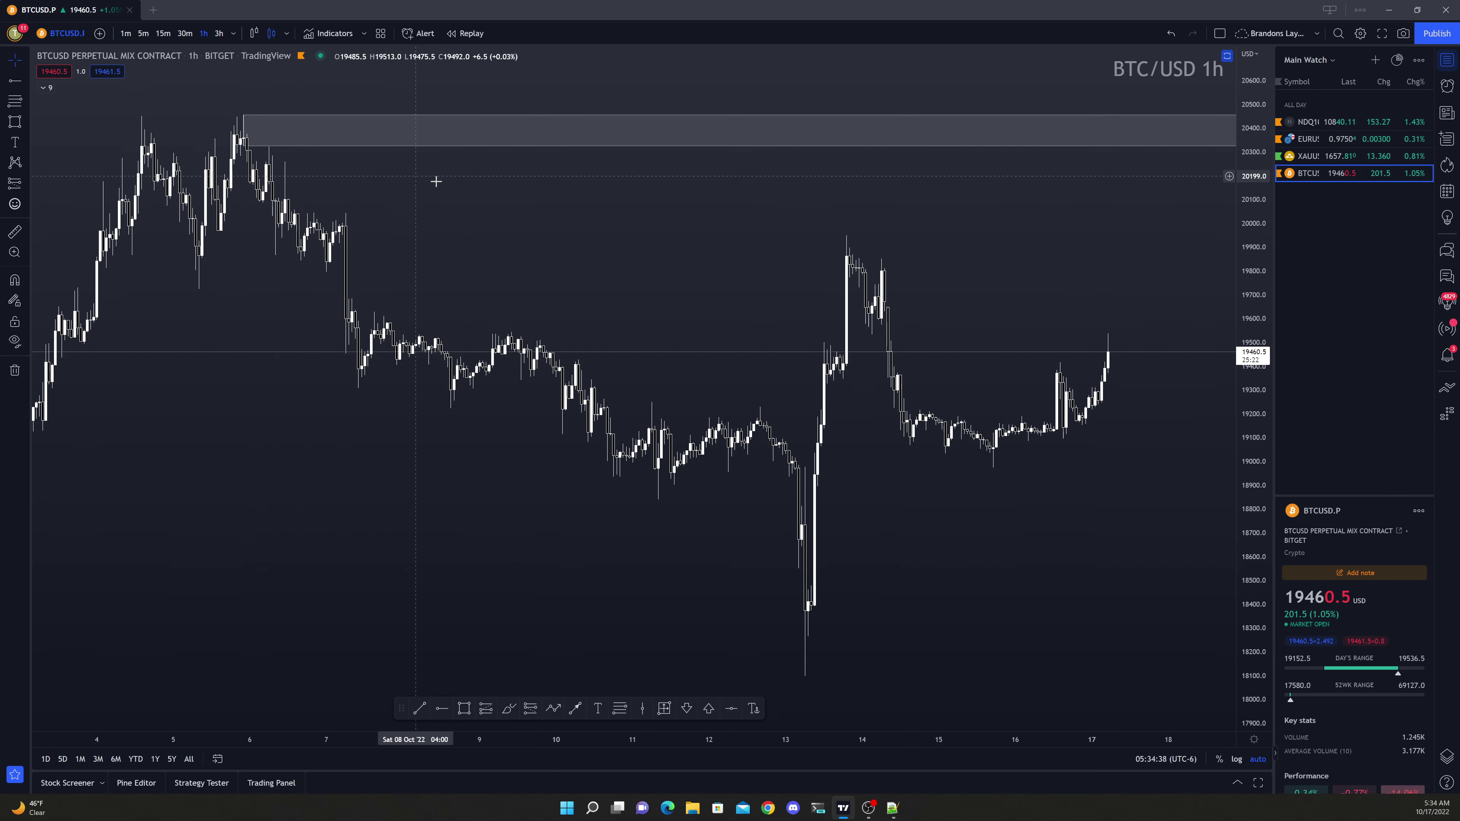
scroll(682, 212, "down", 2)
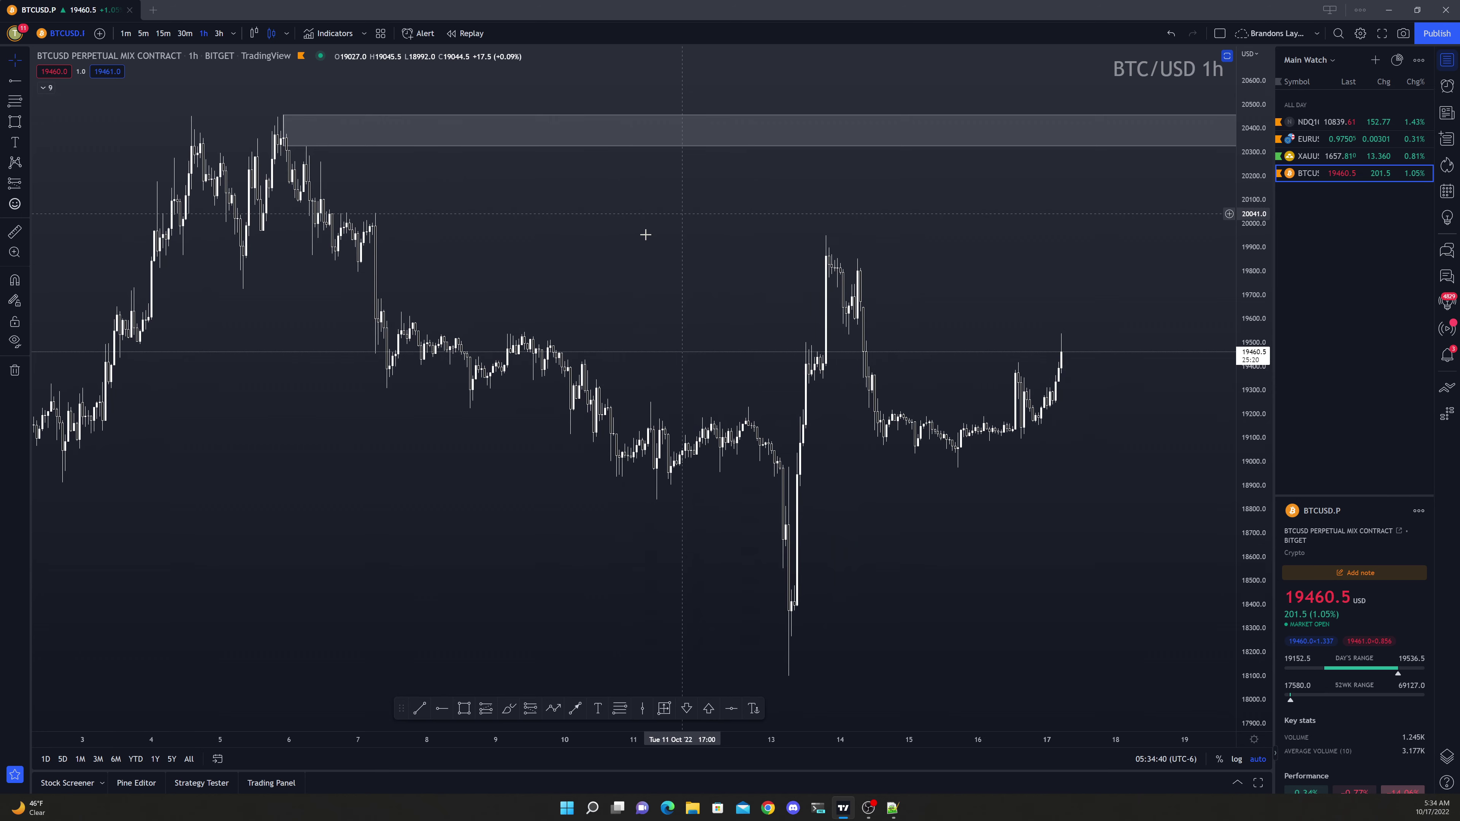
scroll(845, 501, "up", 2)
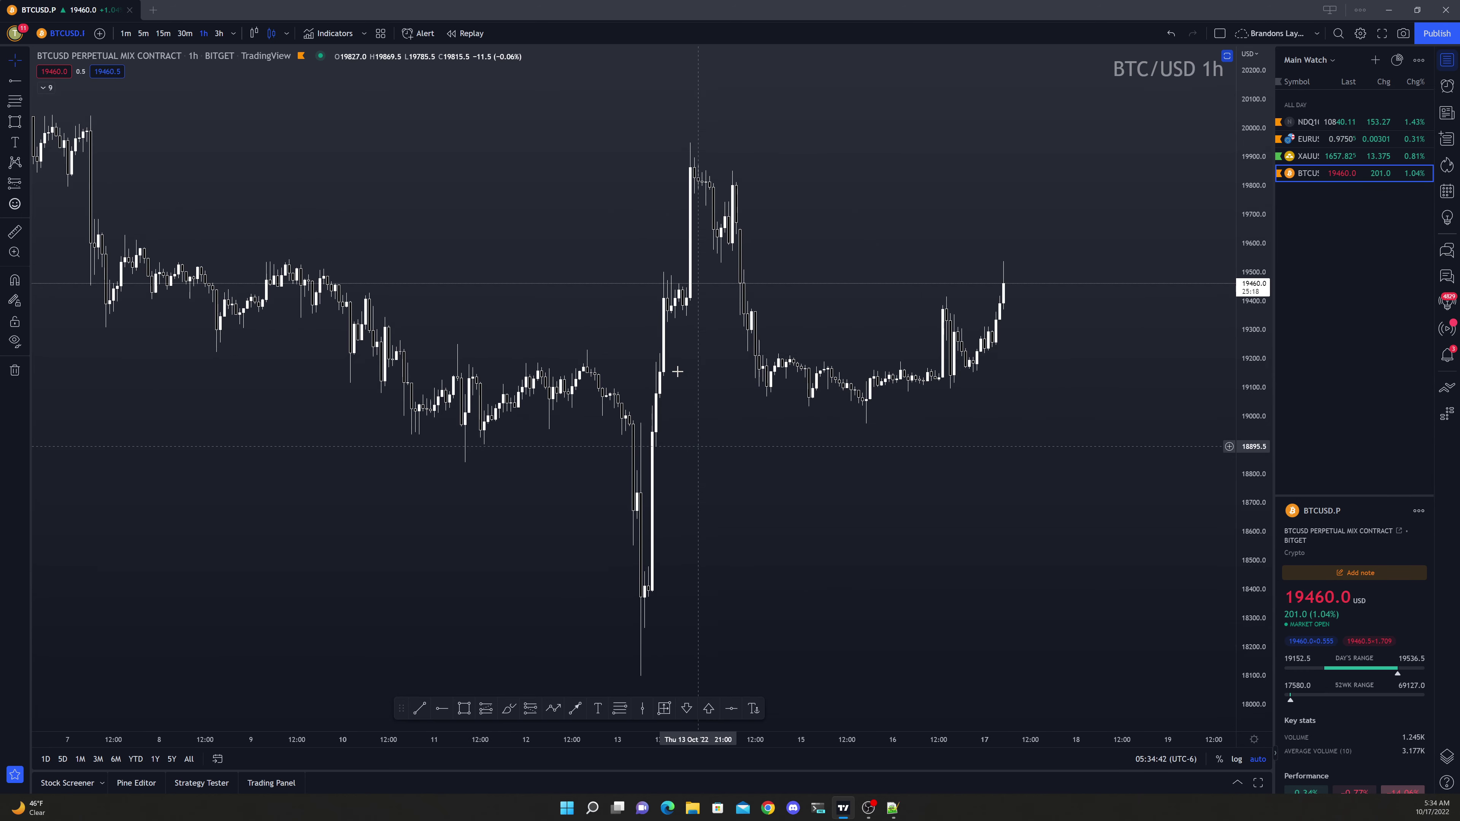
Draw a demand zone at the 13 Oct low, about 18,373–18,478, extended right to the price axis
left_click(464, 709)
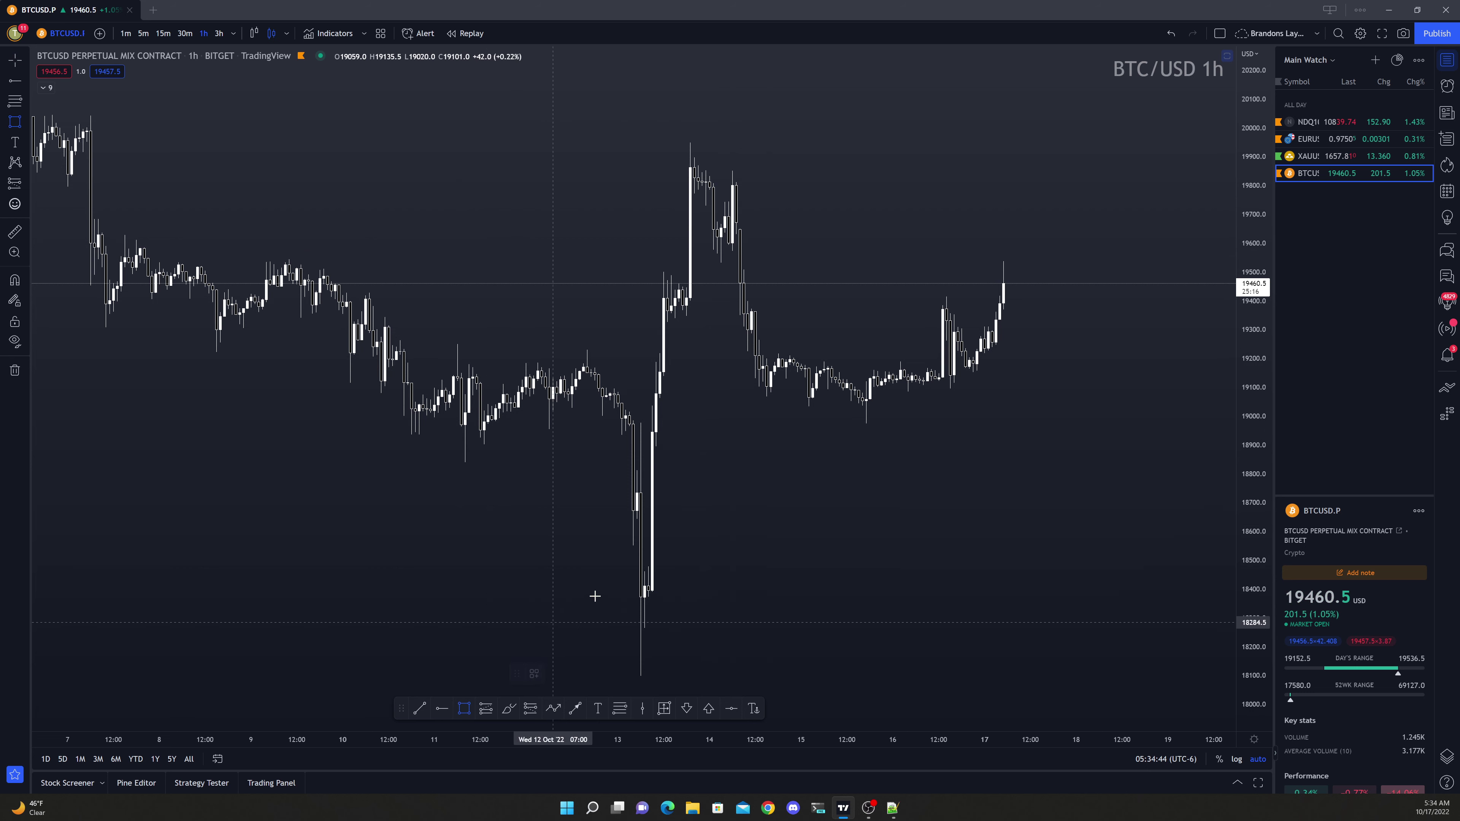
left_click(647, 567, "ctrl")
left_click(649, 608, "ctrl")
left_click_drag(648, 582, 1233, 540)
left_click_drag(994, 460, 837, 500)
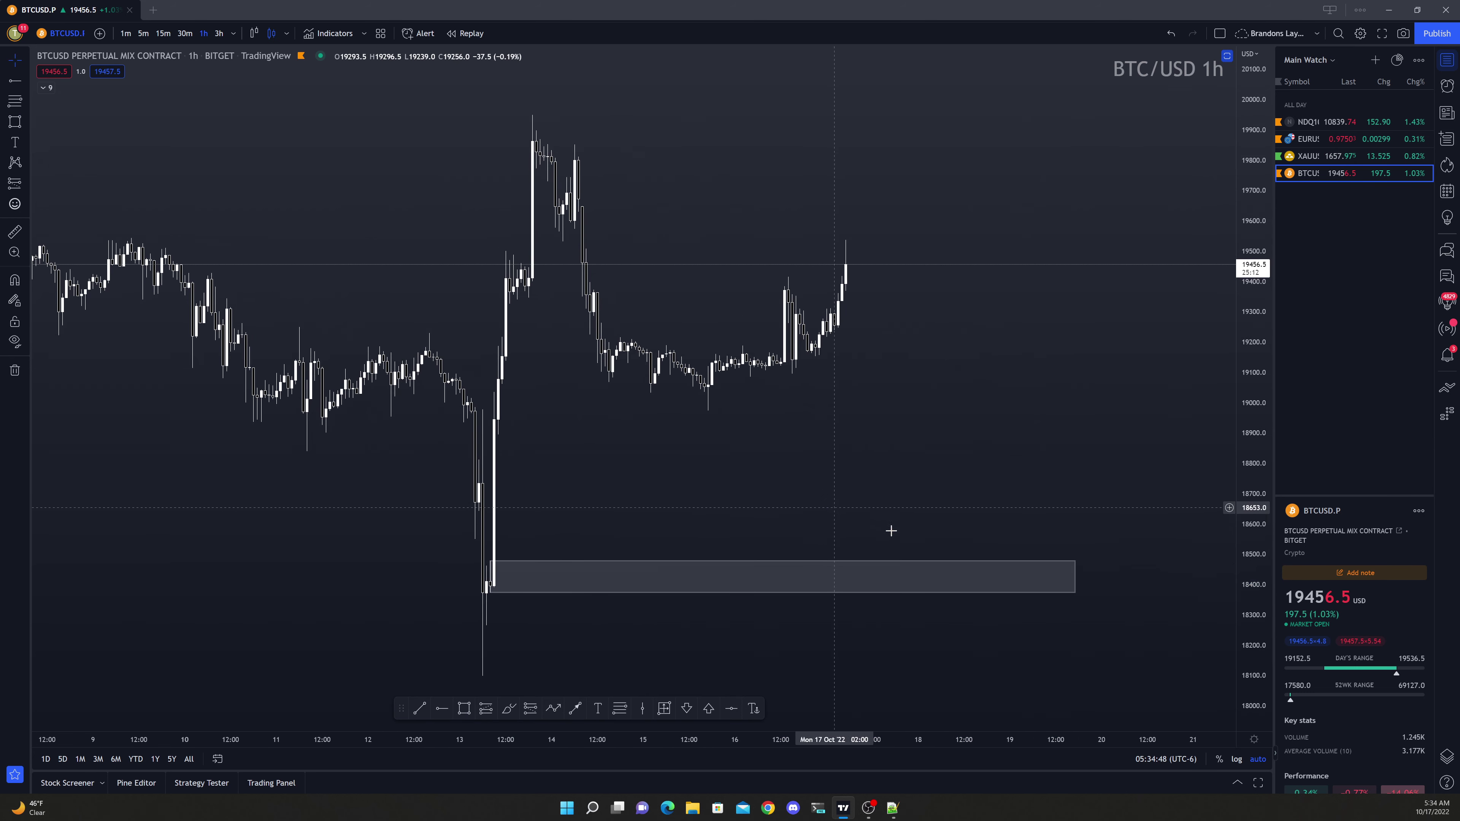
left_click_drag(1074, 576, 1223, 576)
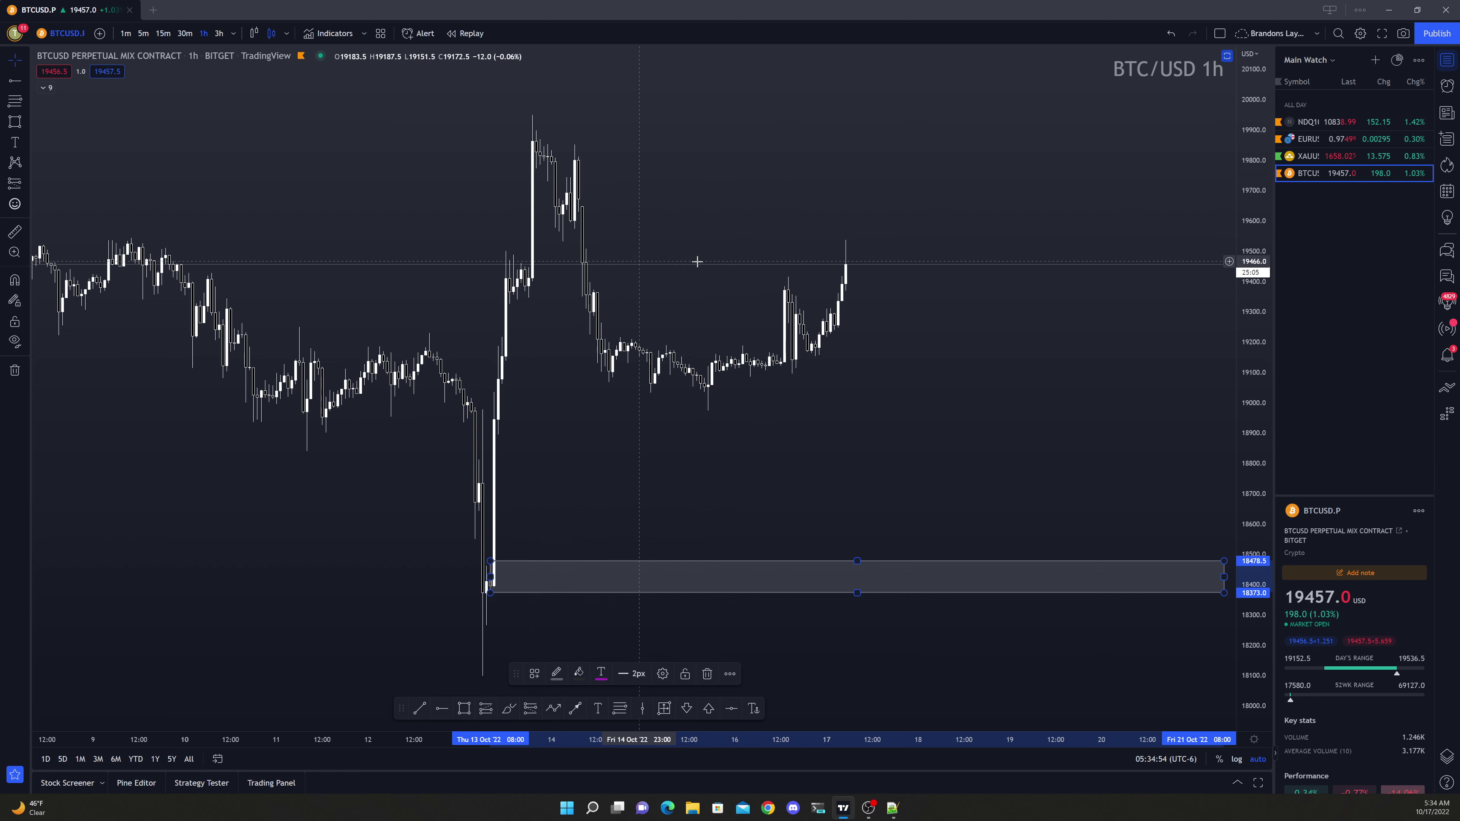
left_click(464, 709)
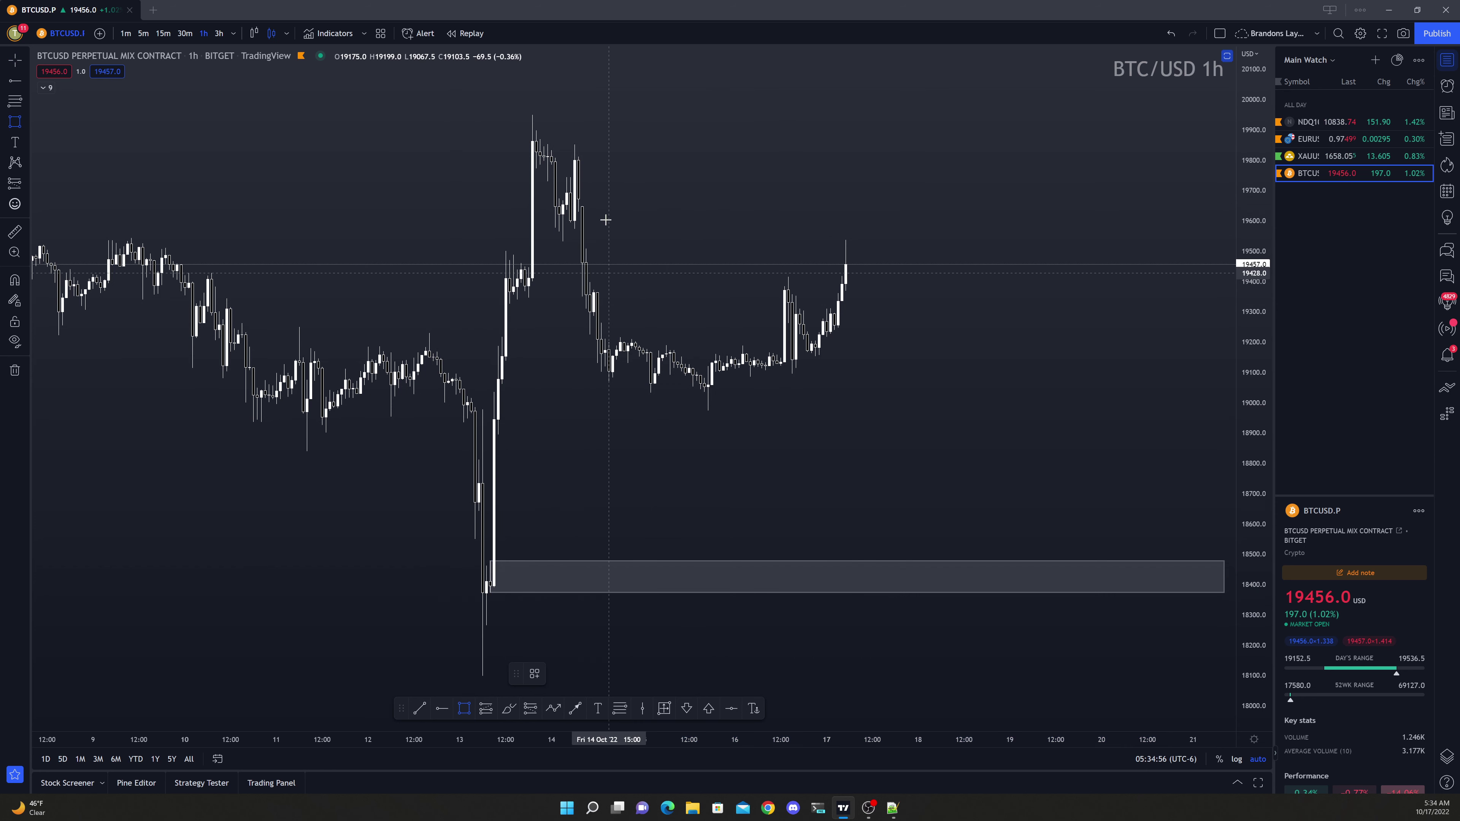
Draw a supply zone below the 14 Oct spike high and stretch it far right
left_click(577, 211)
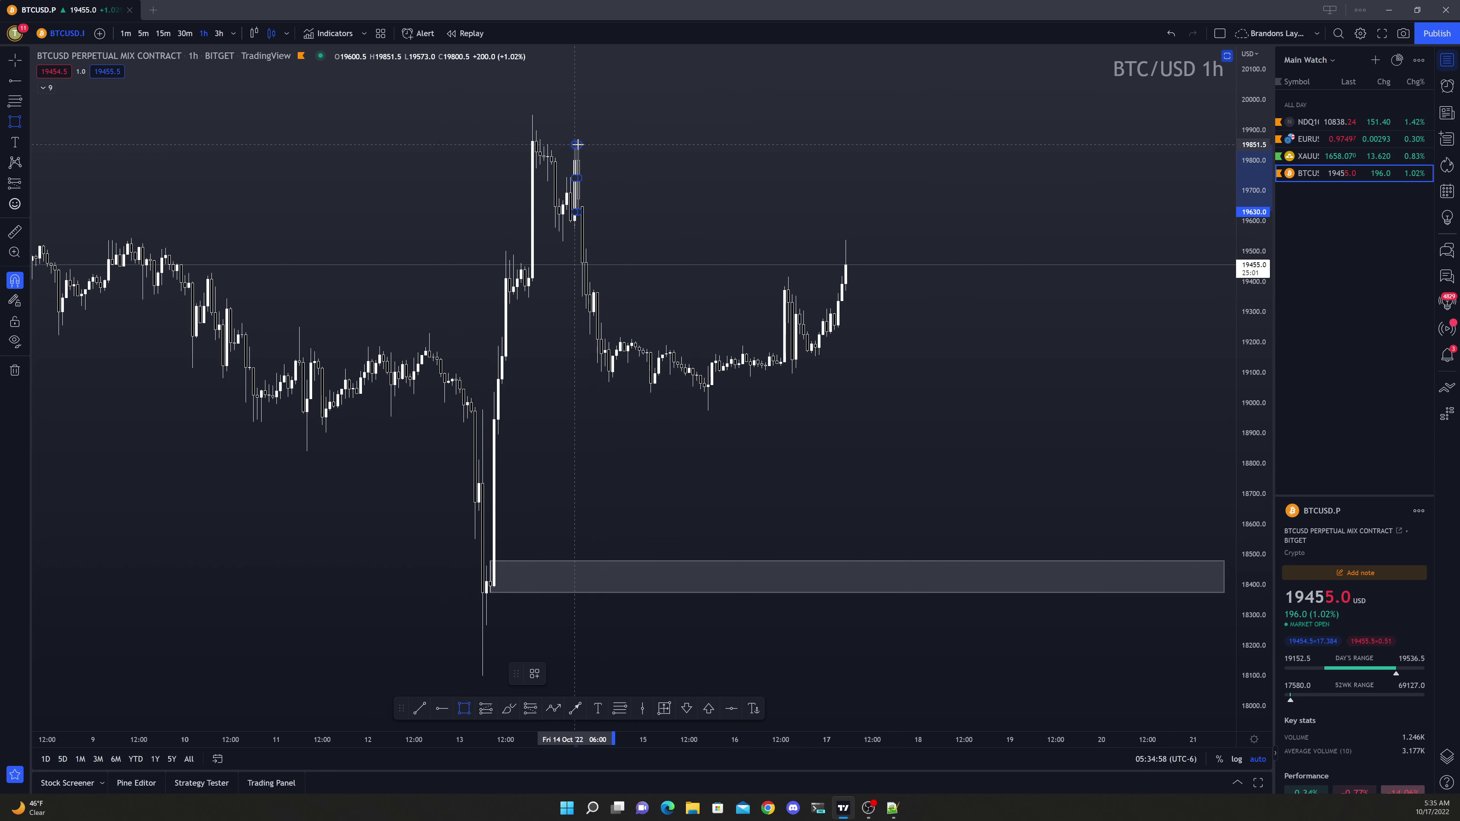
left_click(807, 156)
left_click_drag(1047, 181, 1162, 184)
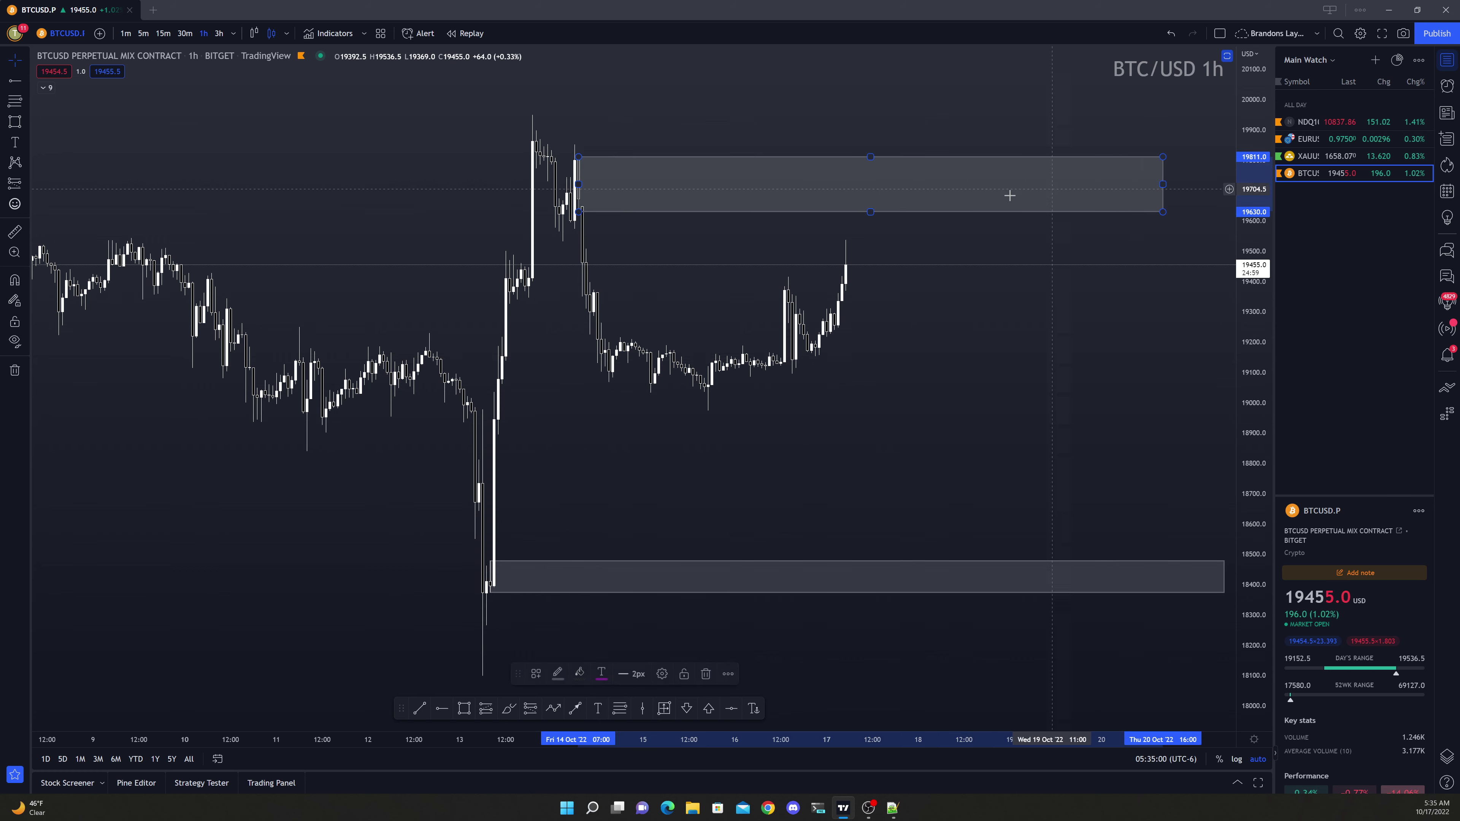
Switch to 30-minute candles and lower the zone's top edge to about 19,752
type("30")
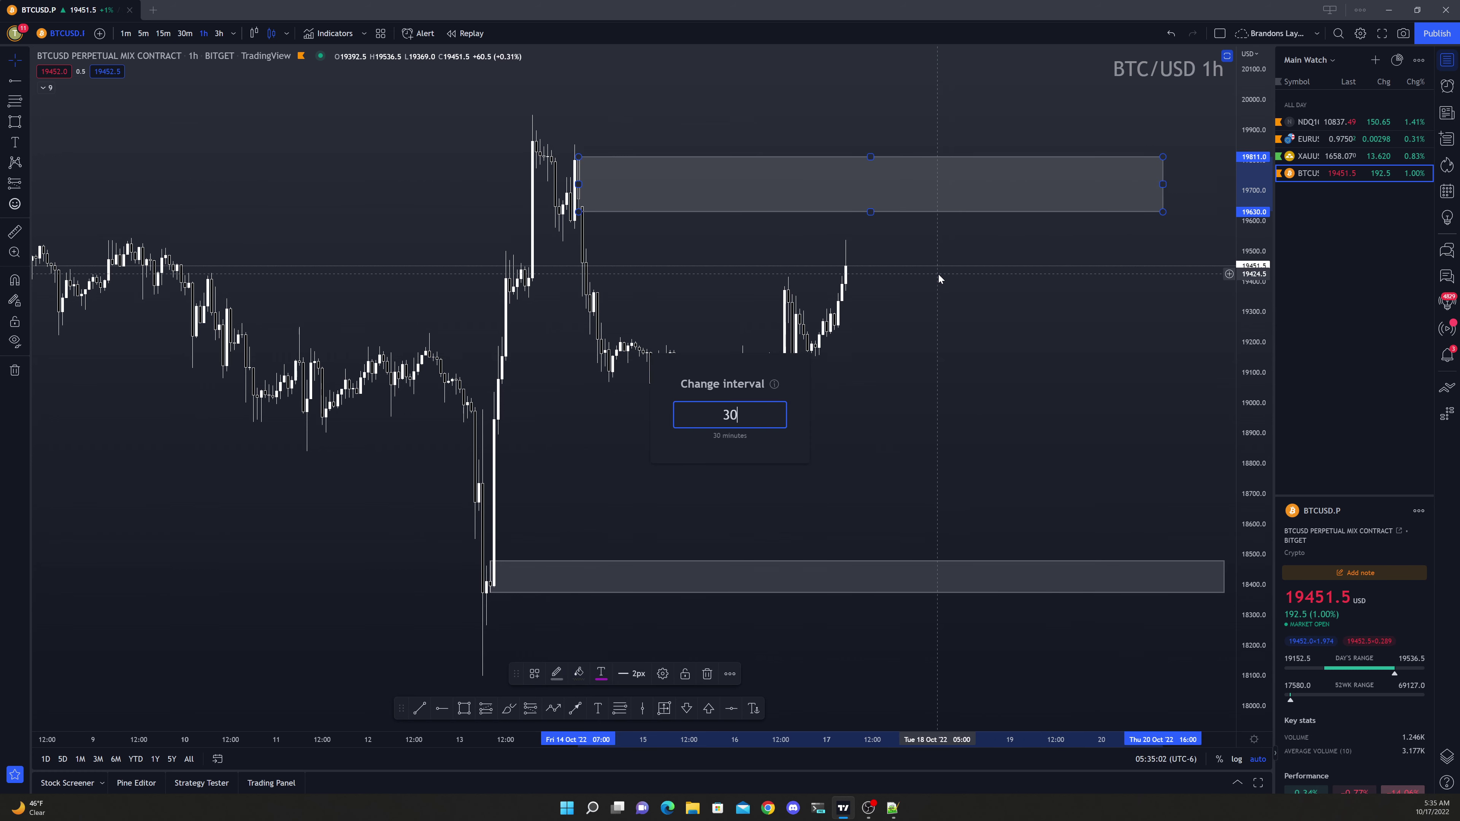
key("Return")
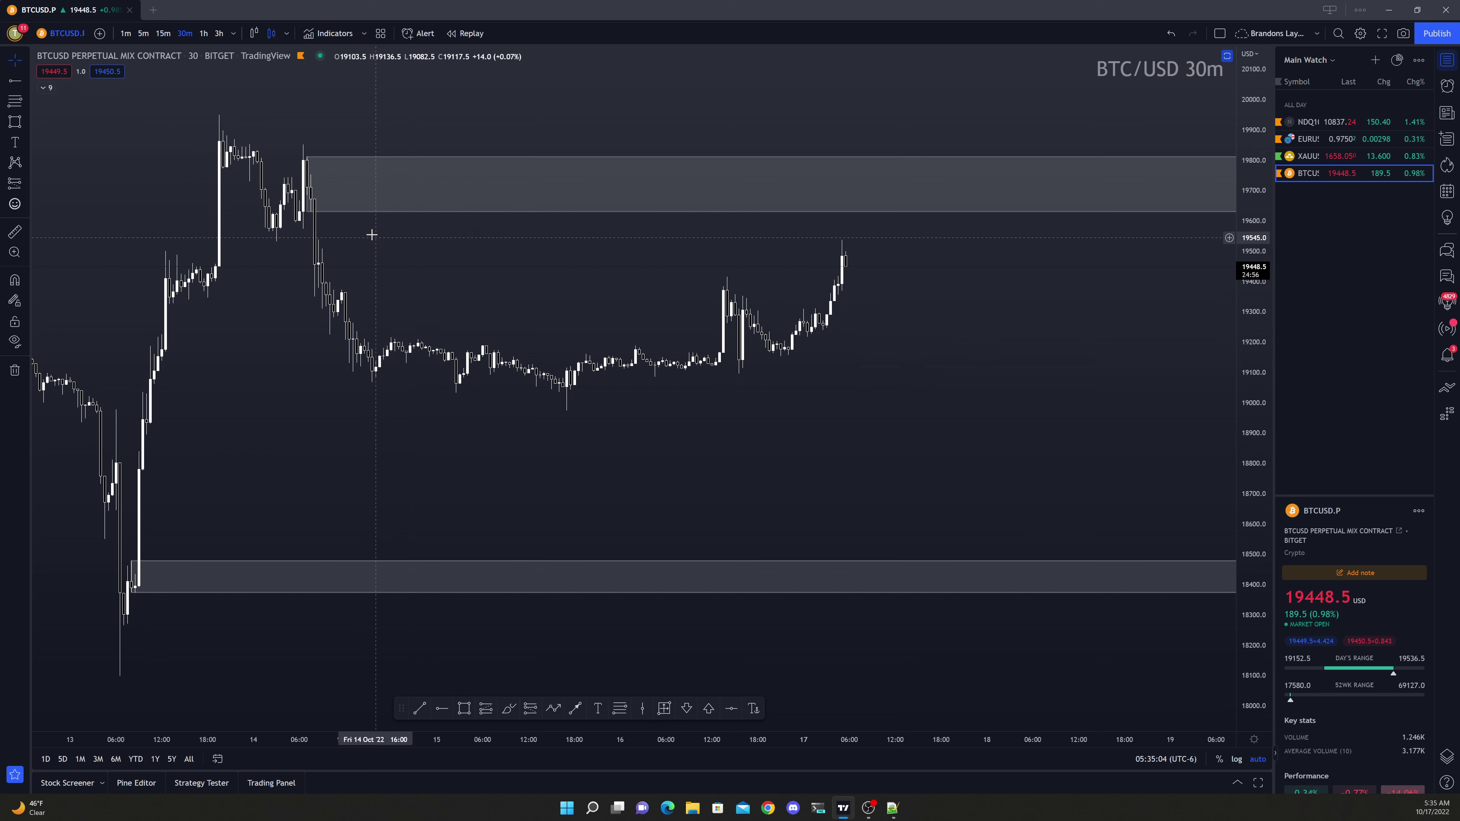
left_click_drag(308, 157, 311, 210)
left_click(520, 106)
left_click(441, 708)
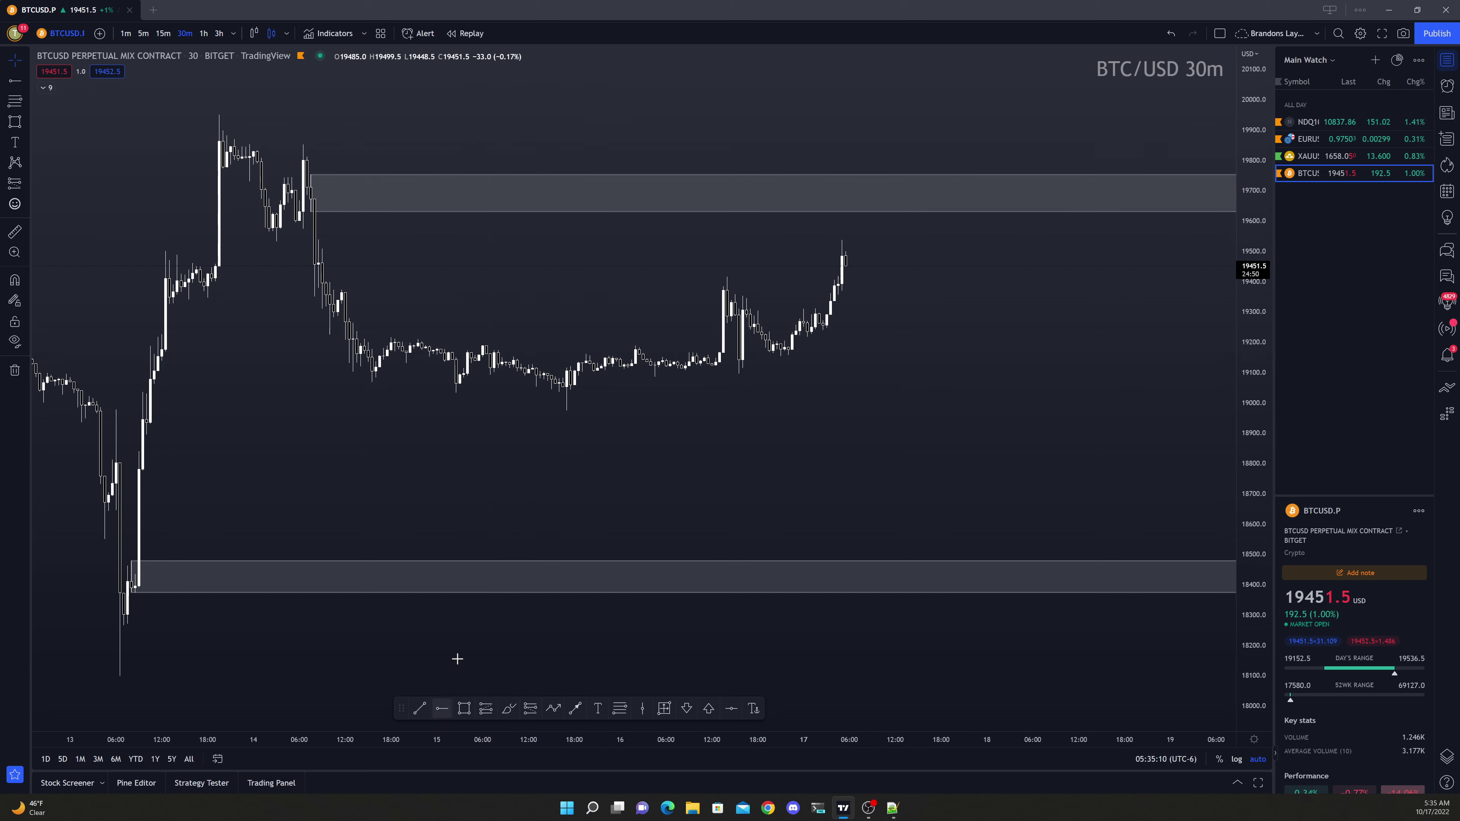
Place a horizontal ray at 19633.0 and create its crossing alert with the supply-zone message
left_click(486, 211)
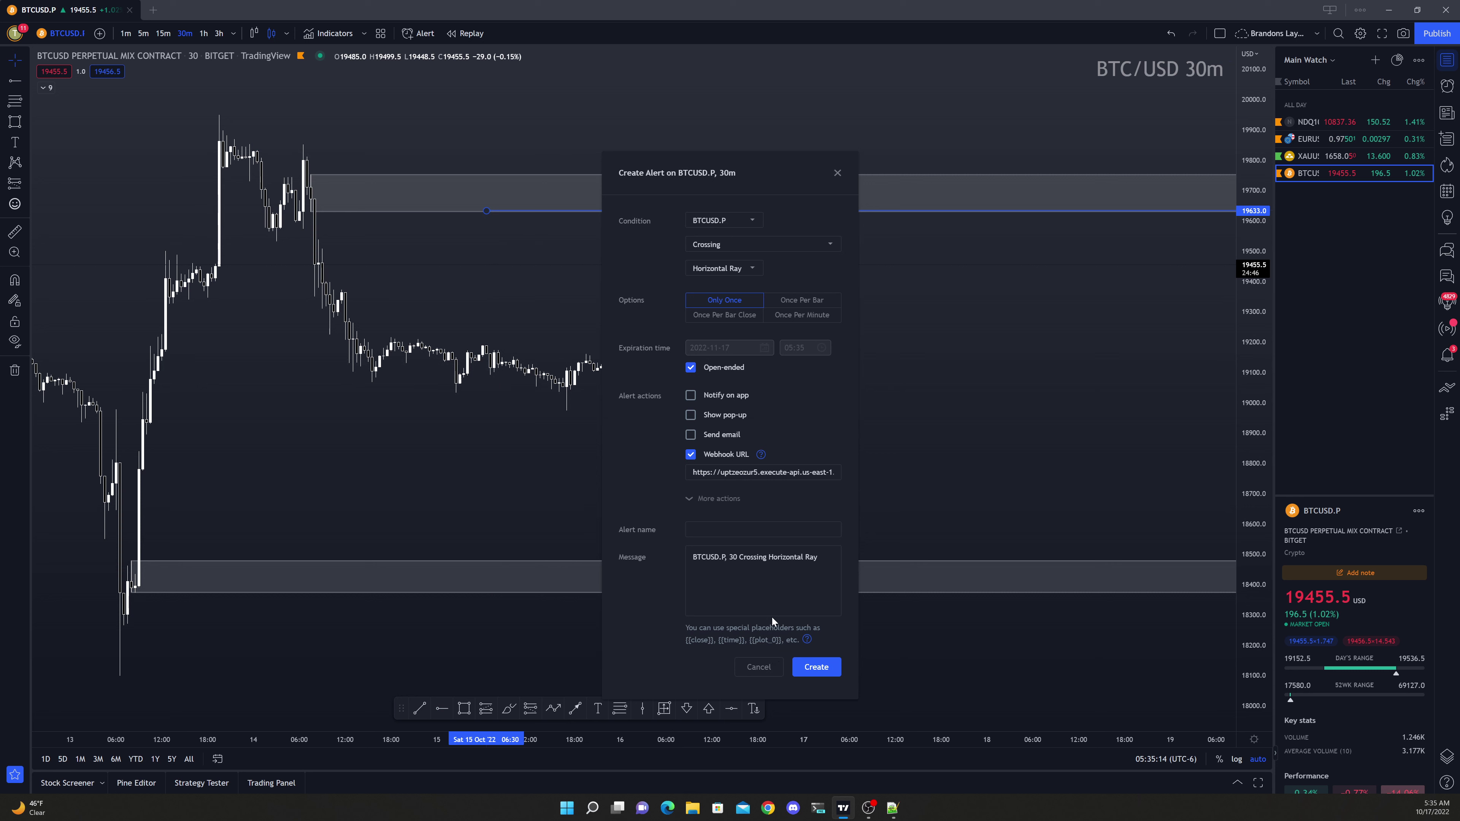
key("ctrl+a")
type("Alert! Supply Zone {{interval}} Pair: {{ticker}} Price: {{close}} Exchange: {{exchange}} Timeframe: {{interval}}")
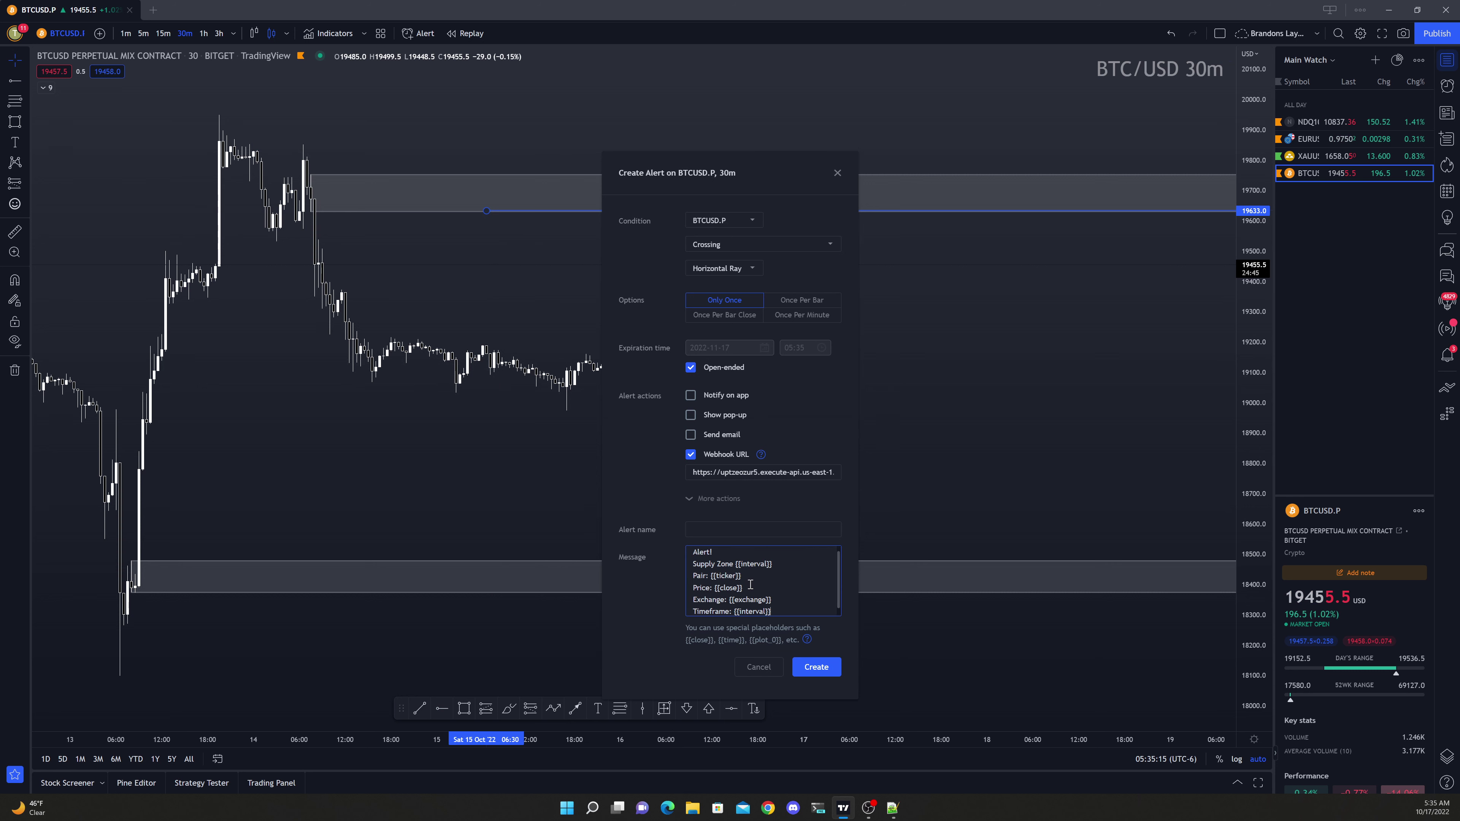
left_click(806, 668)
scroll(844, 391, "down", 3)
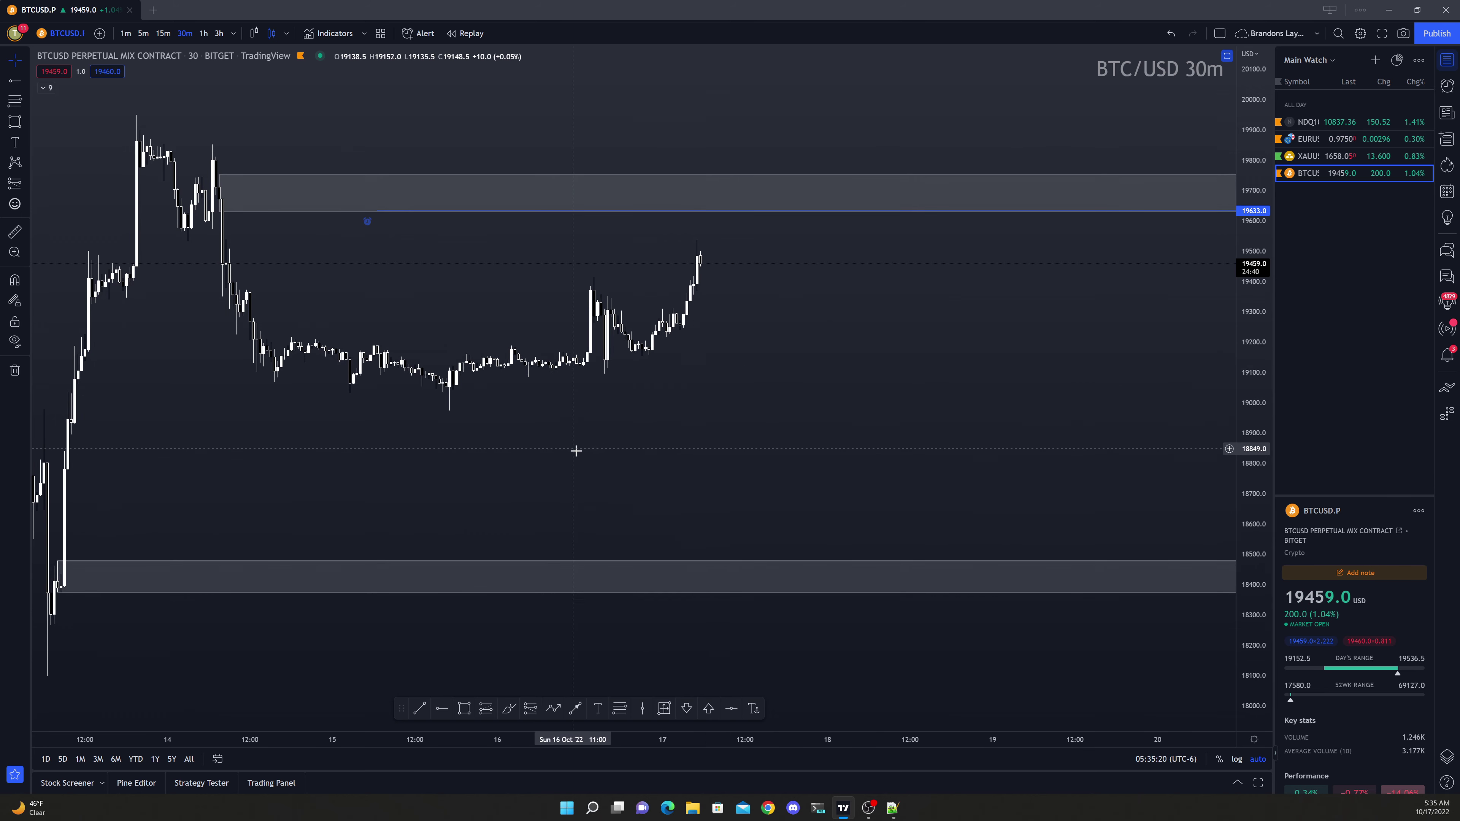
left_click_drag(574, 450, 775, 581)
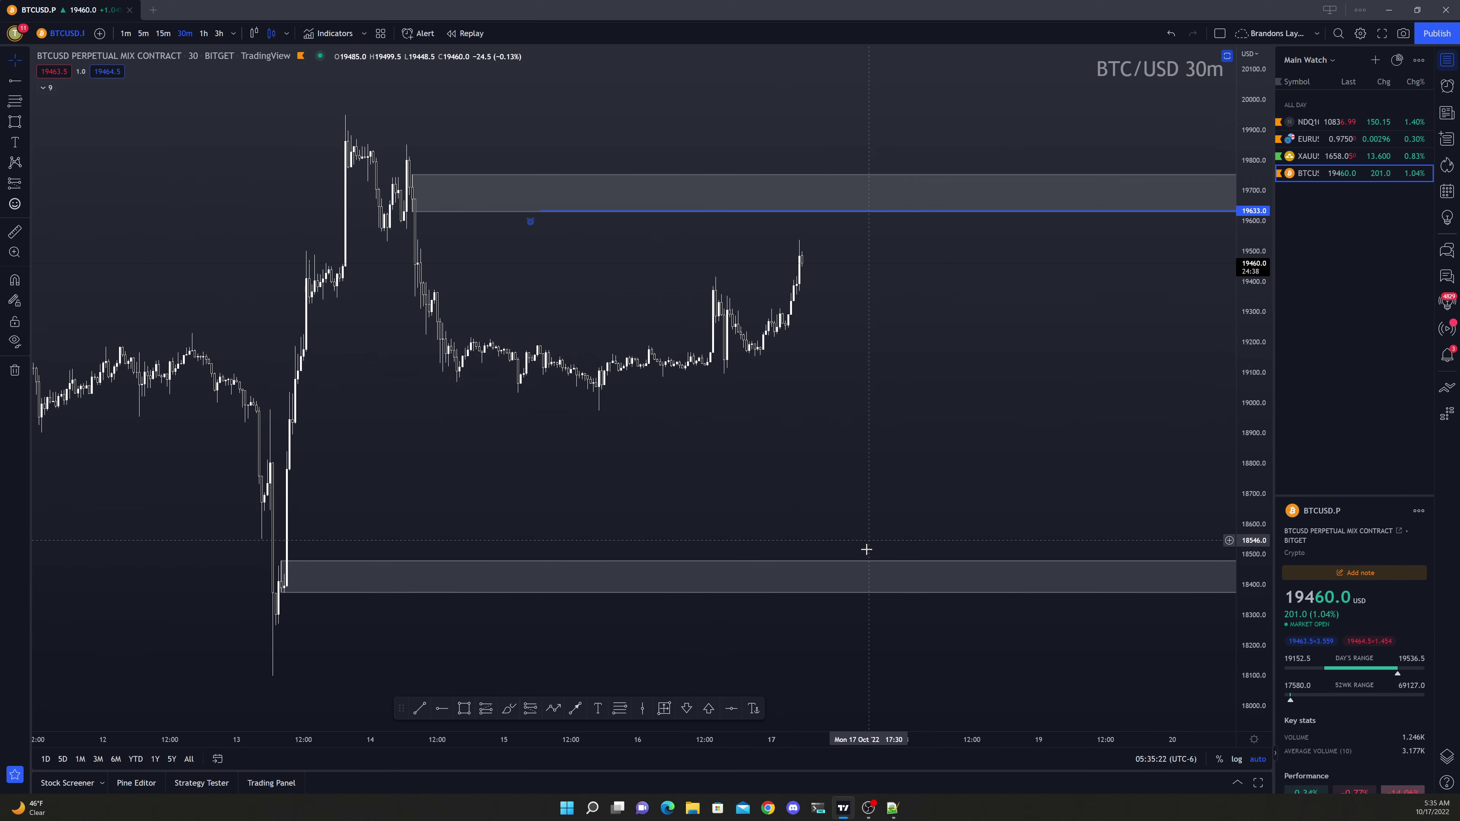
left_click_drag(946, 622, 836, 339)
scroll(853, 336, "down", 3)
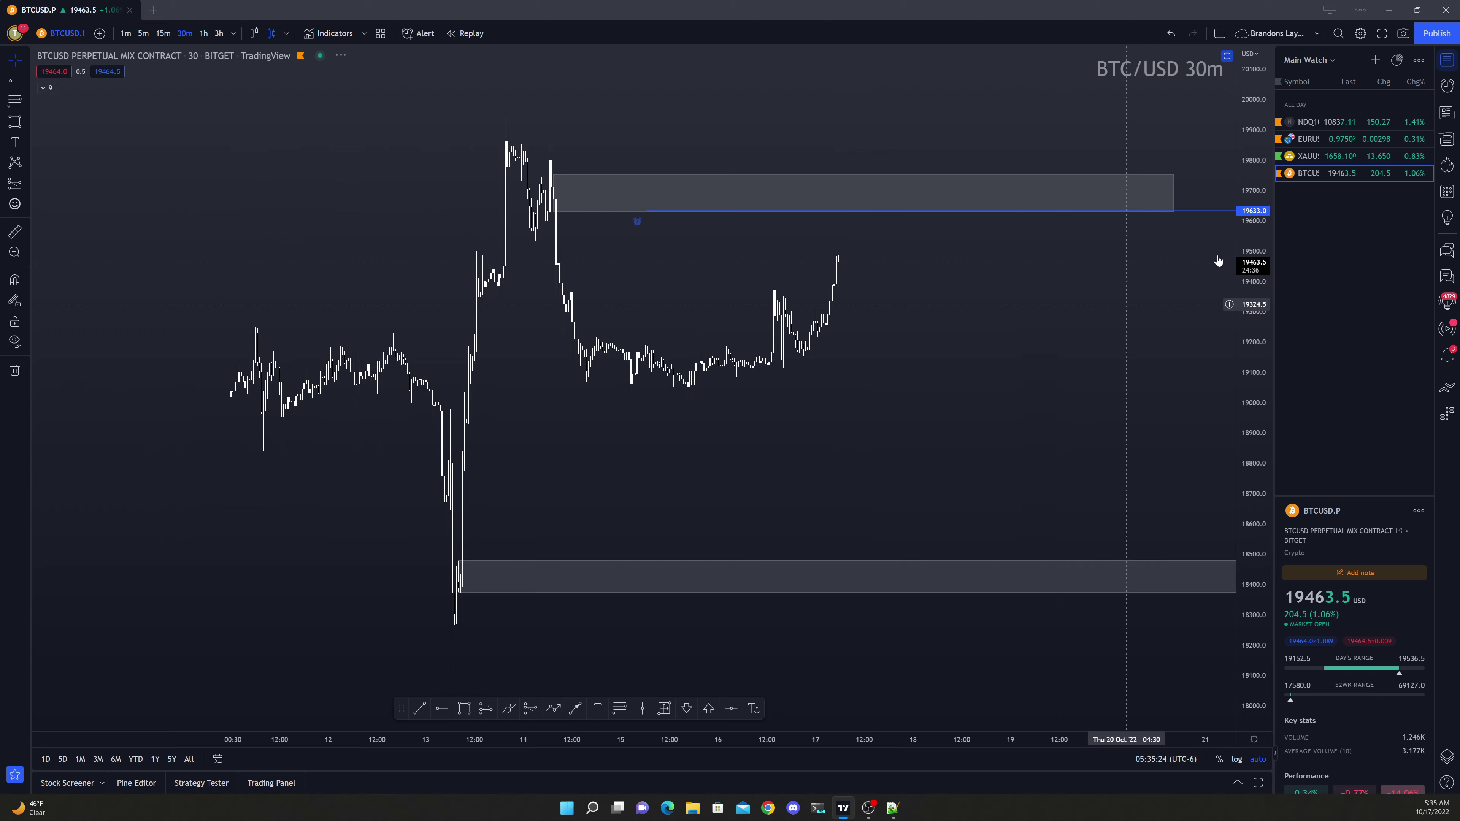
left_click_drag(1250, 144, 1248, 349)
left_click_drag(1011, 471, 923, 232)
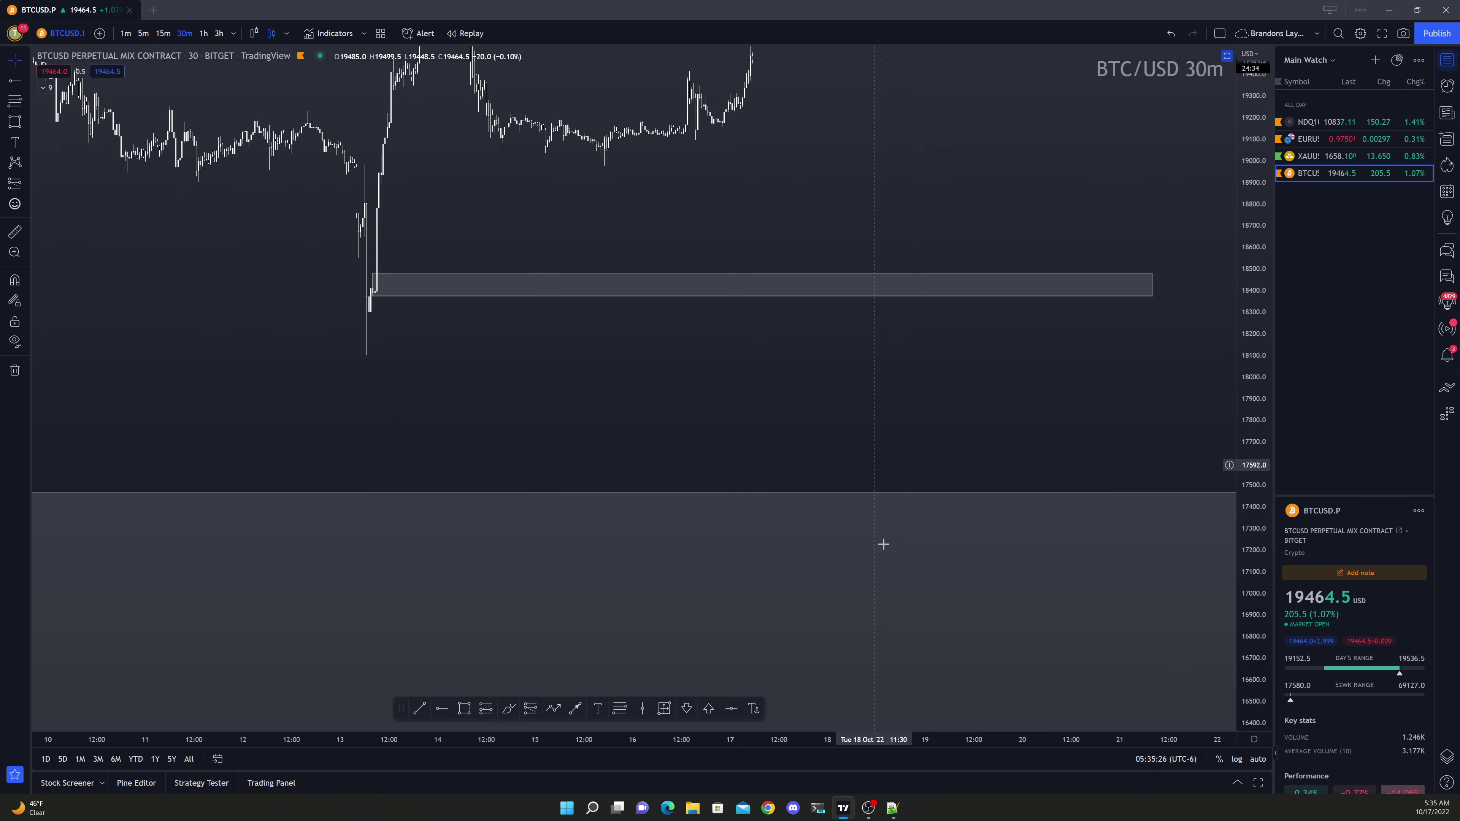
left_click_drag(916, 398, 896, 489)
scroll(896, 489, "down", 2)
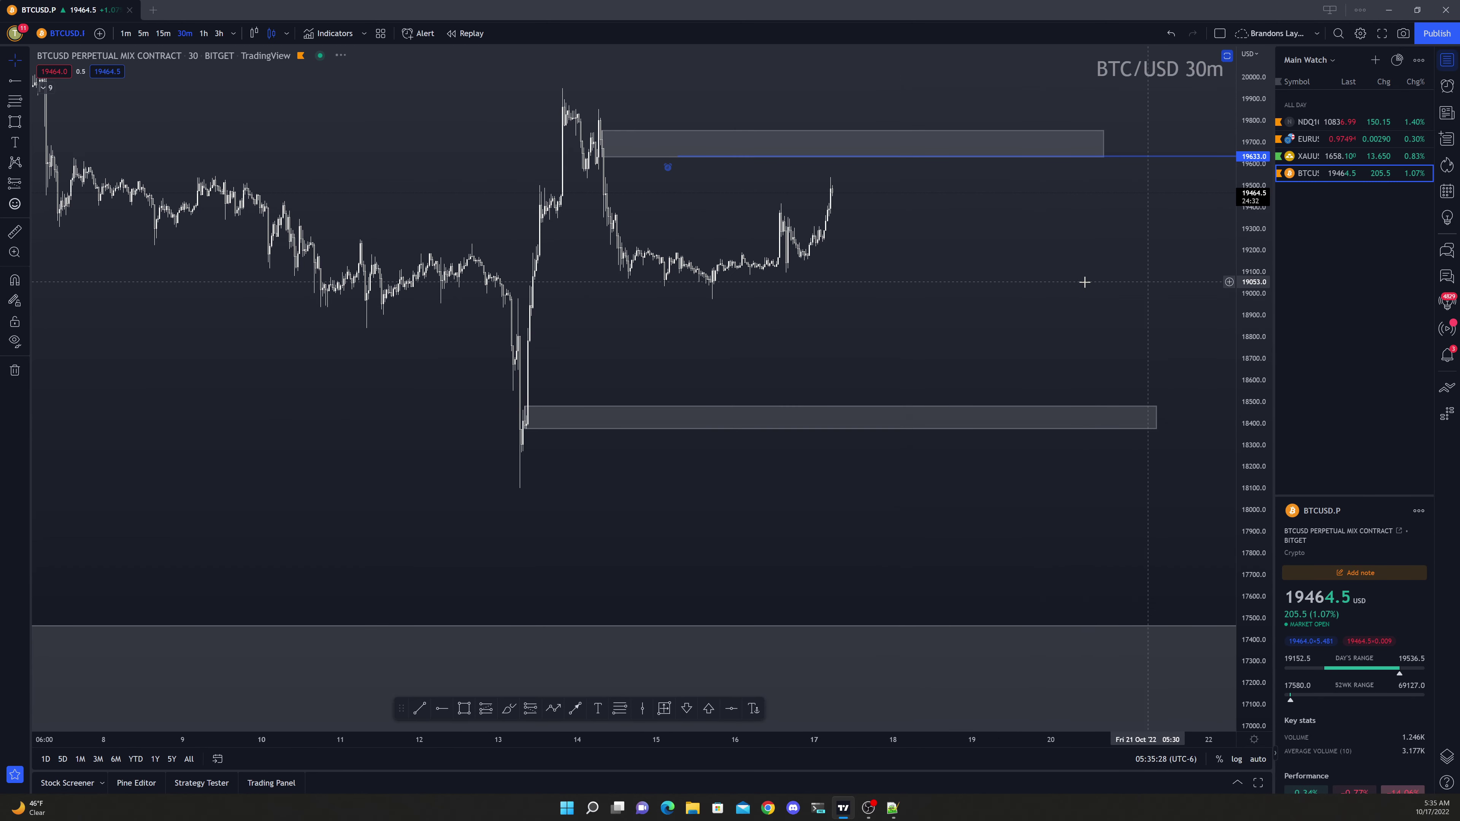